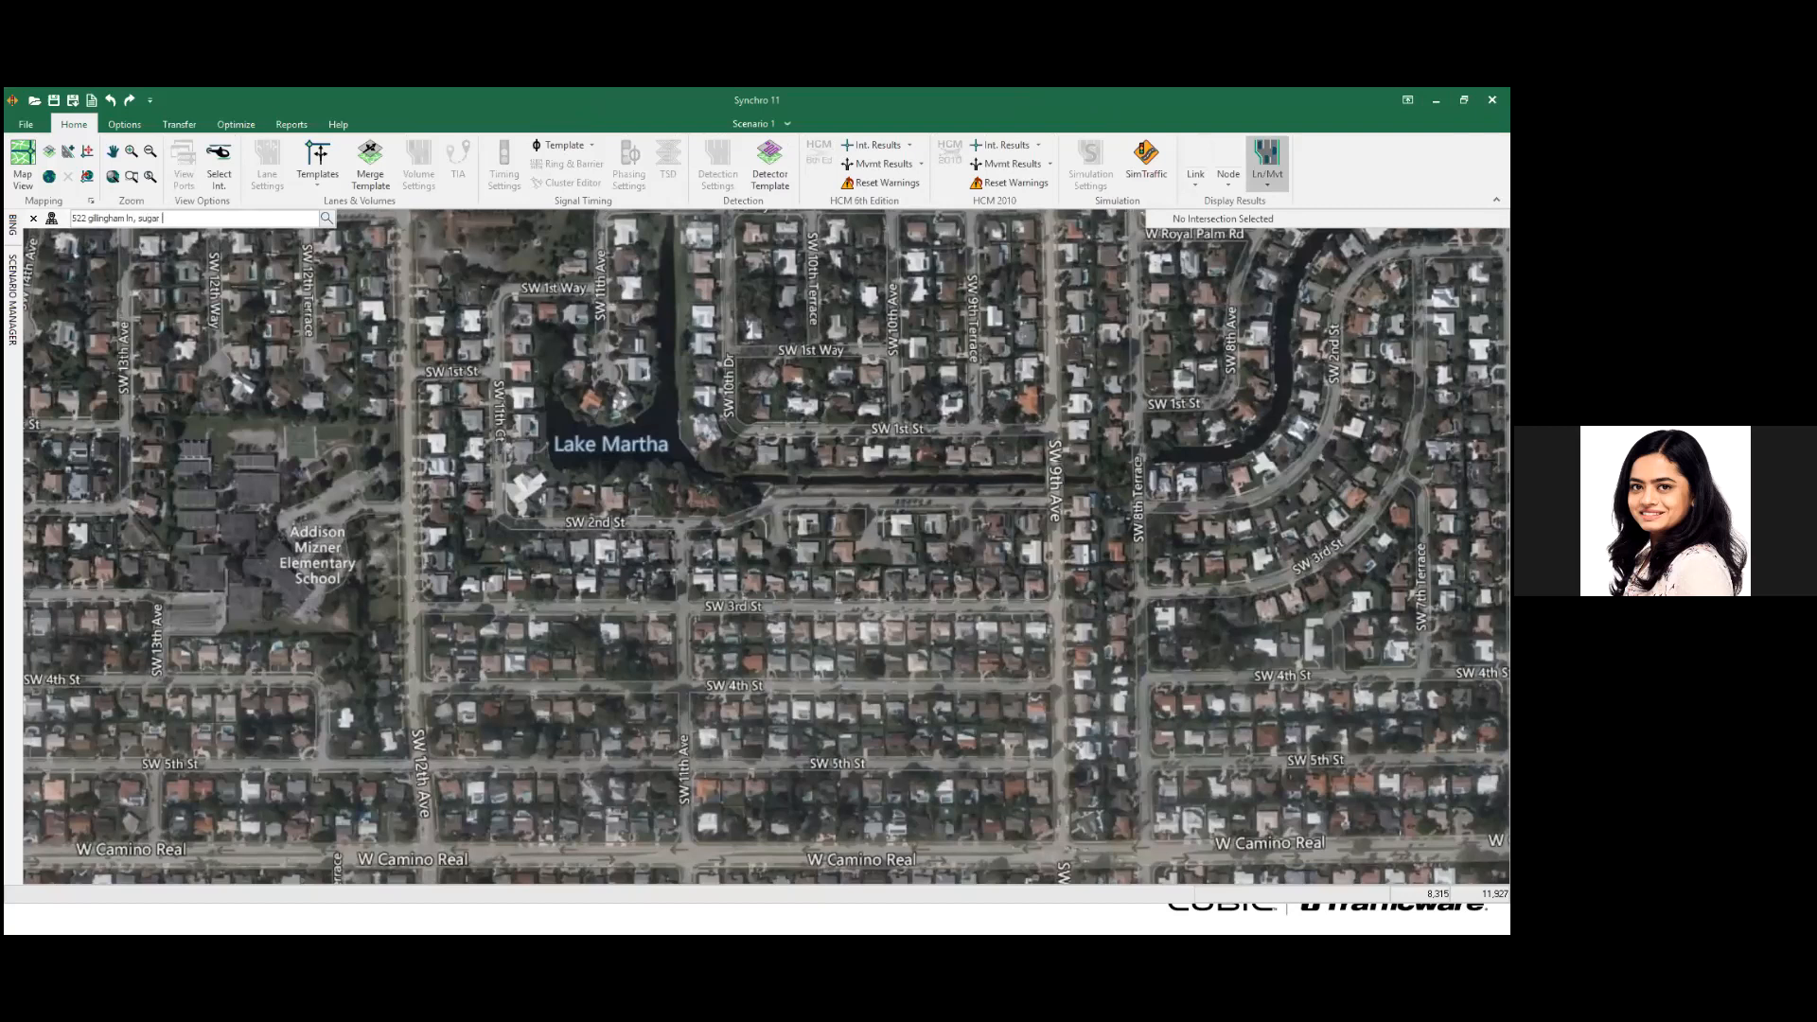
- Search the Bing map for the street address in Sugar Land, TX and centre the view on Jess Pirtle Blvd
type("ln, sugar land, tx")
left_click(326, 219)
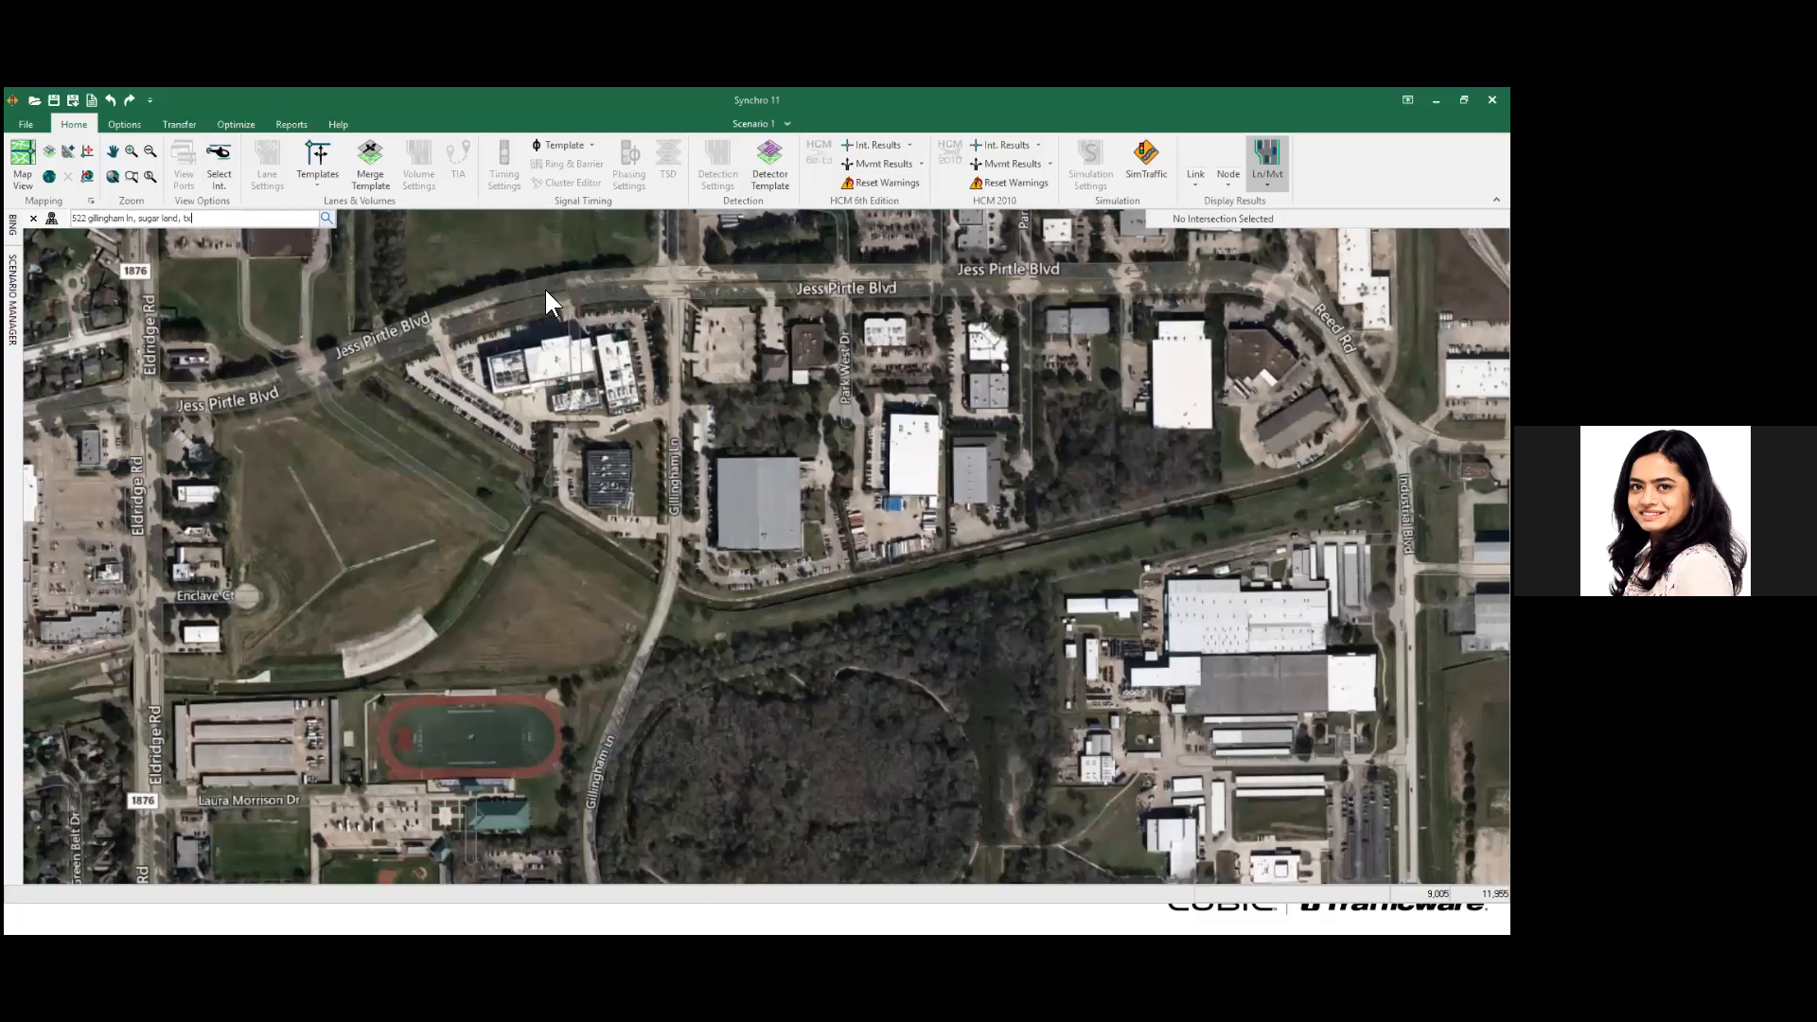
middle_click_drag(491, 471, 444, 653)
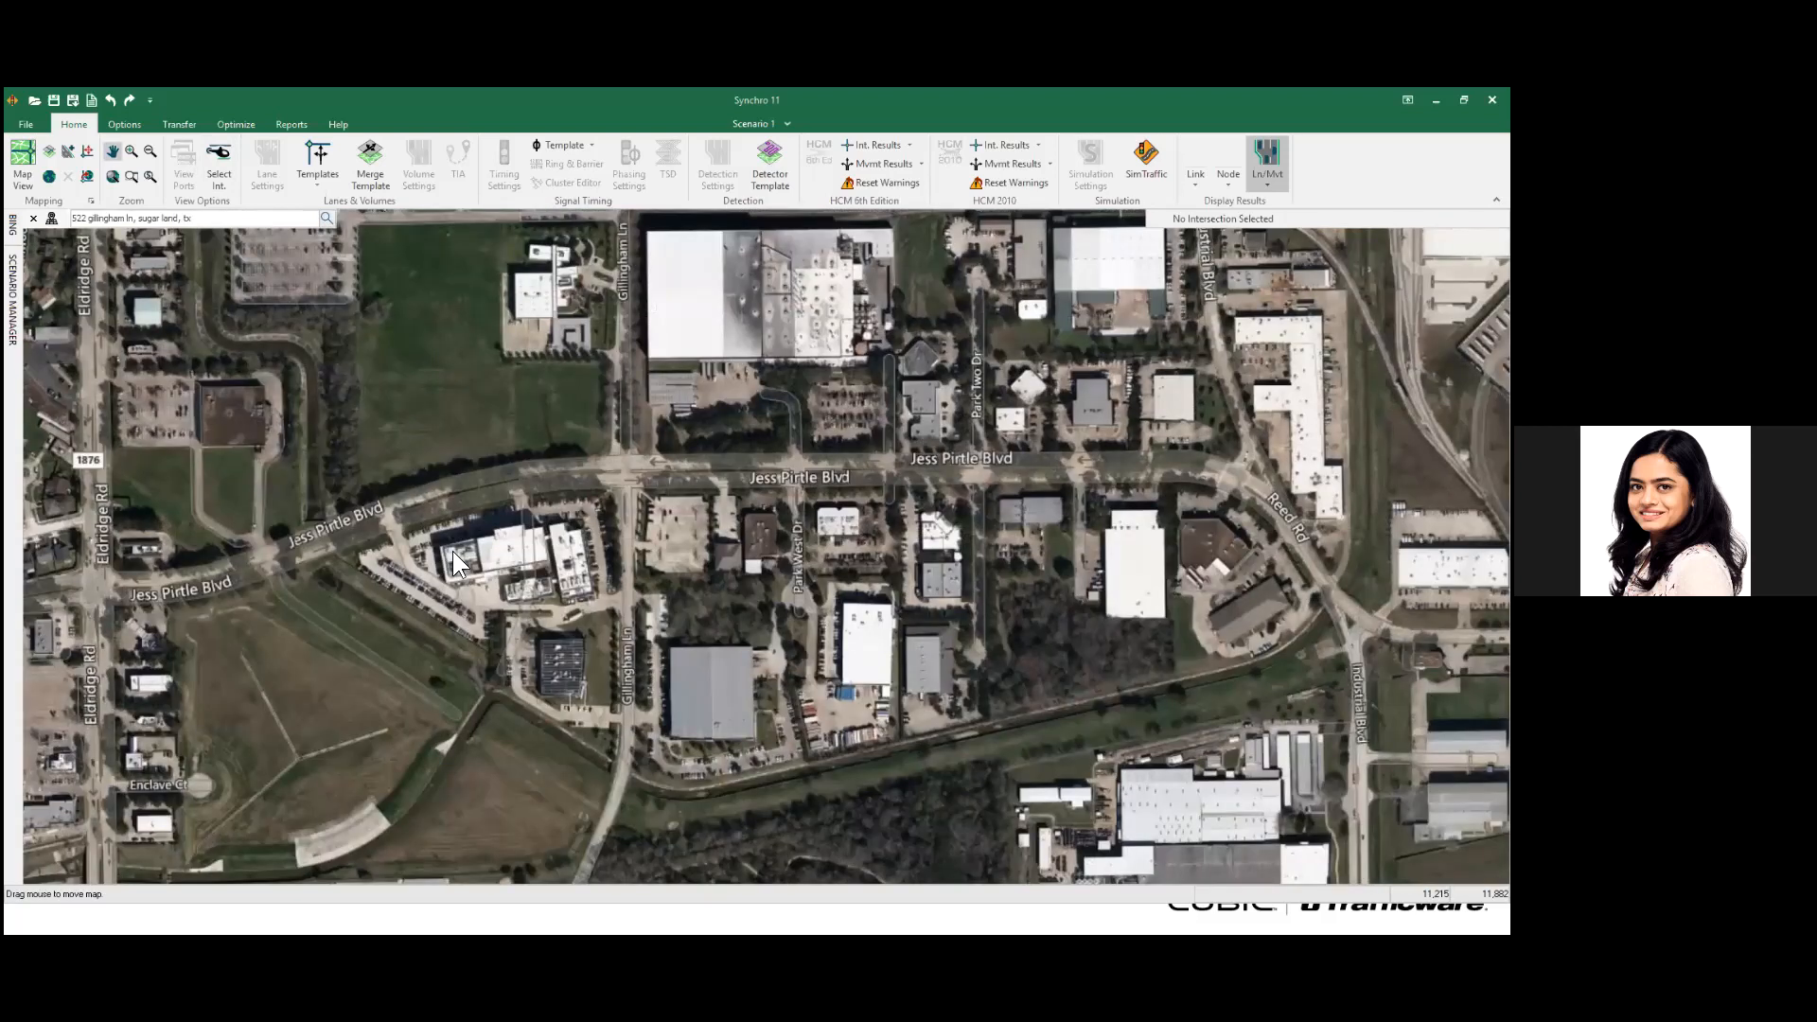
middle_click_drag(544, 526, 453, 550)
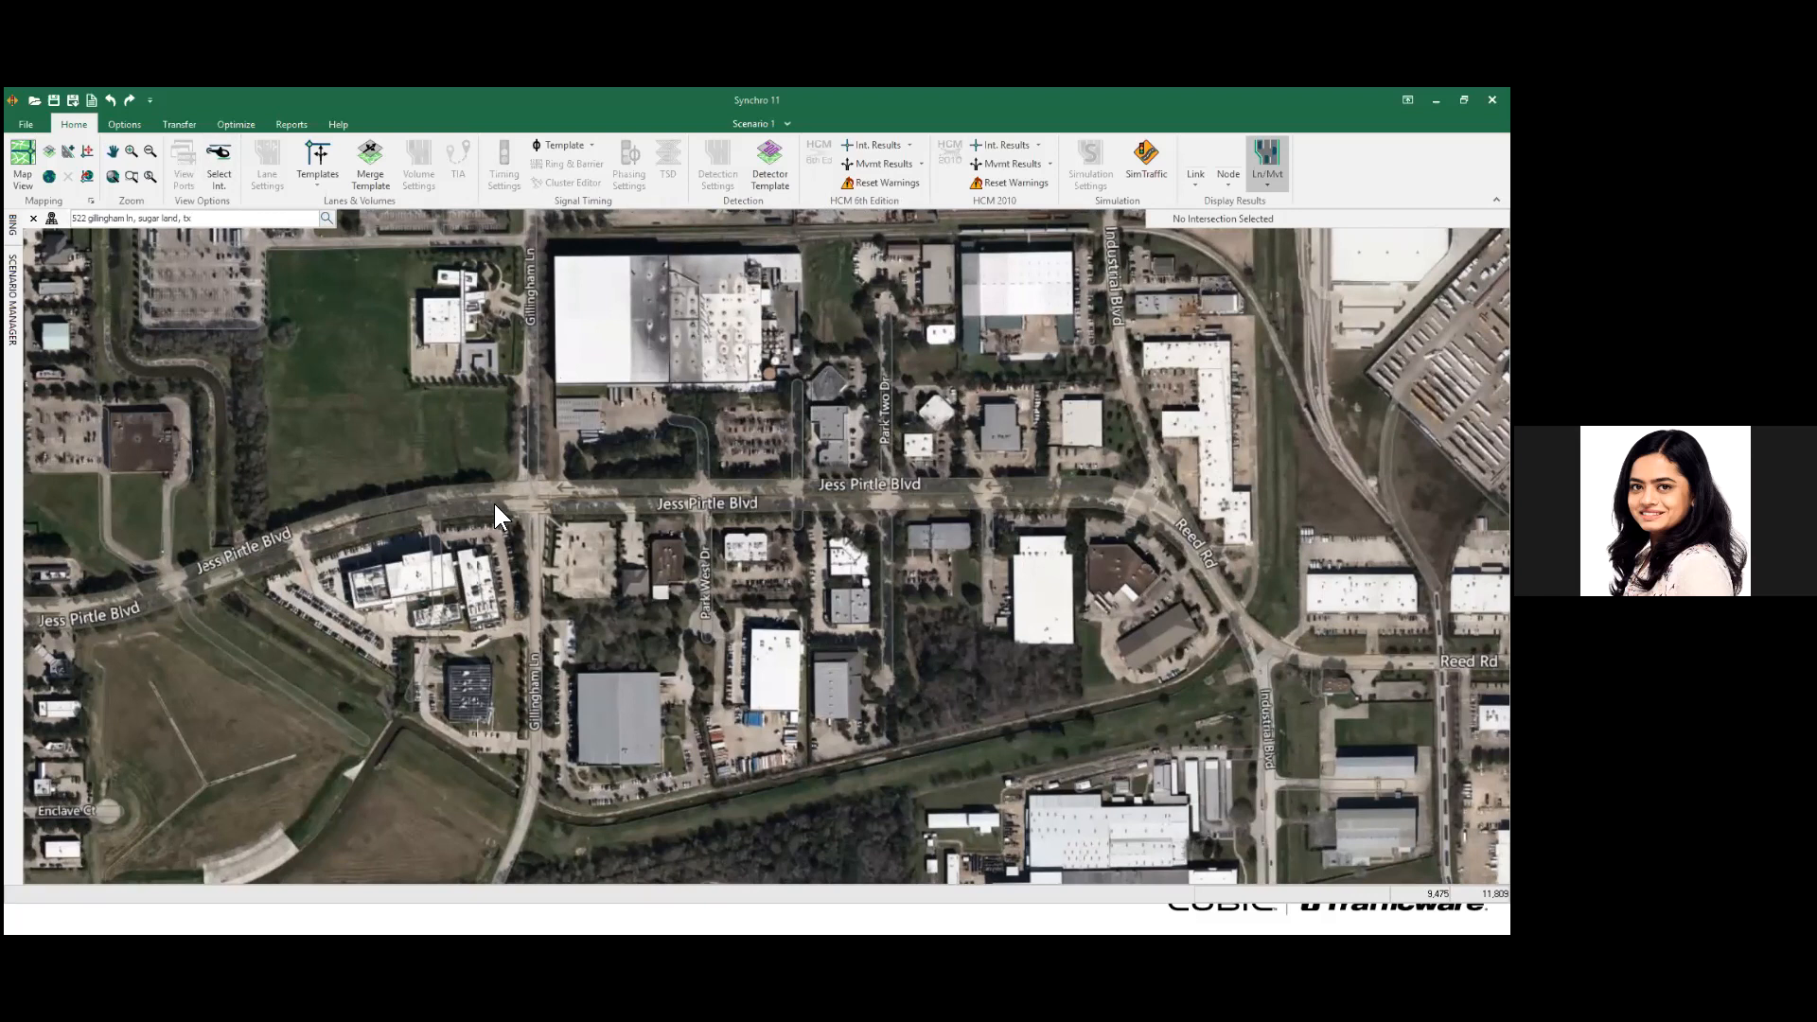
- Draw one link along Jess Pirtle Blvd and a crossing link along Gillingham Ln to form an intersection
left_click(68, 151)
left_click(371, 512)
left_click(1078, 488)
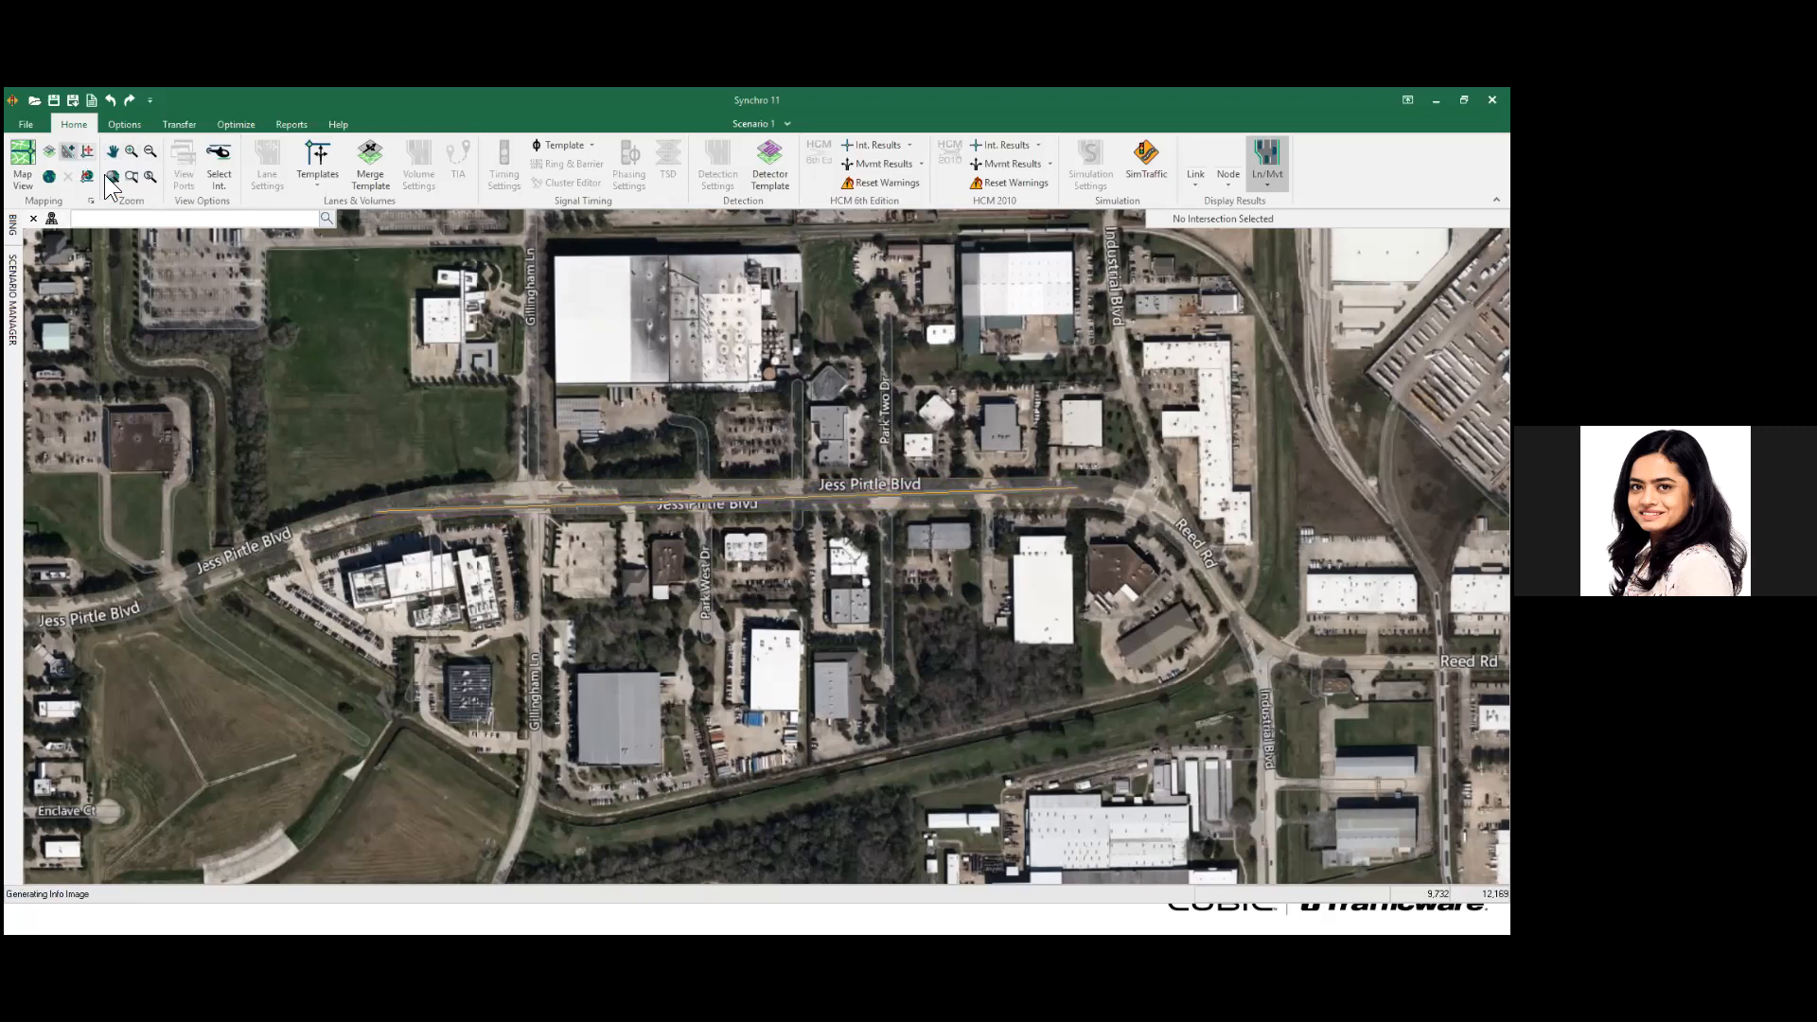
left_click(533, 253)
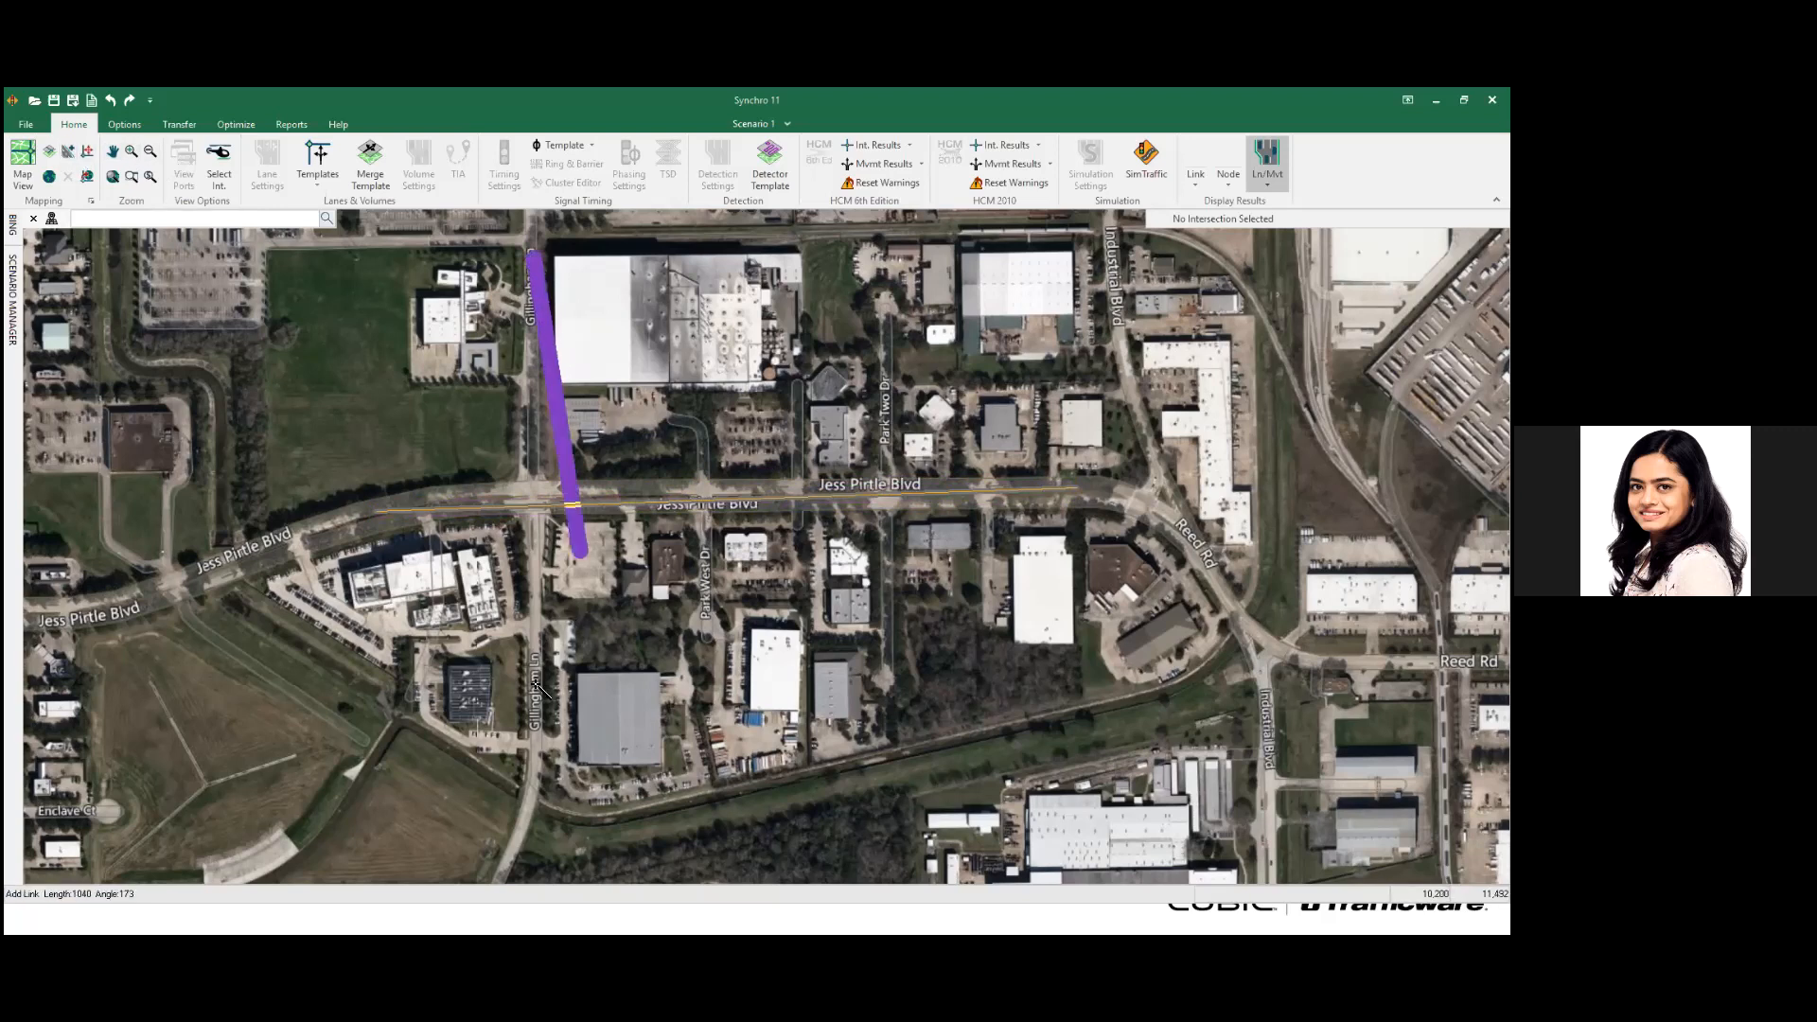
left_click(530, 703)
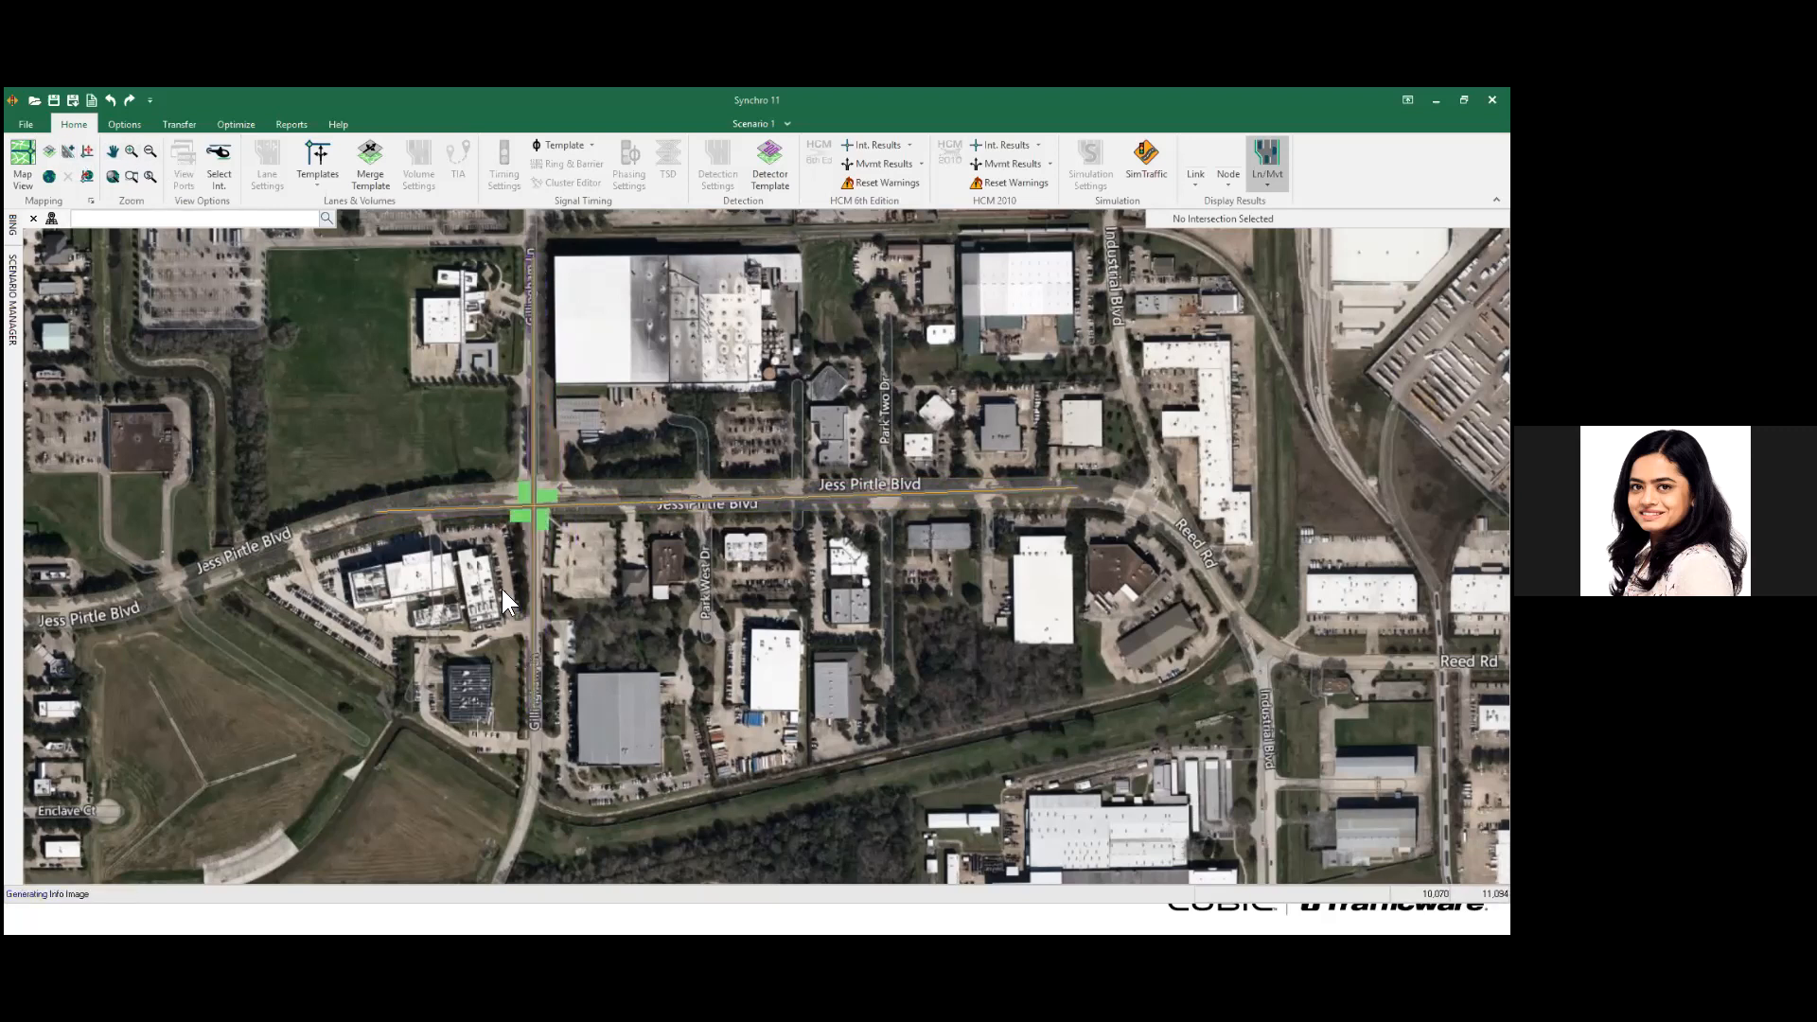
- Shift the network off the aerial background and move it back onto the Jess Pirtle Blvd and Gillingham Ln crossing
left_click(535, 511)
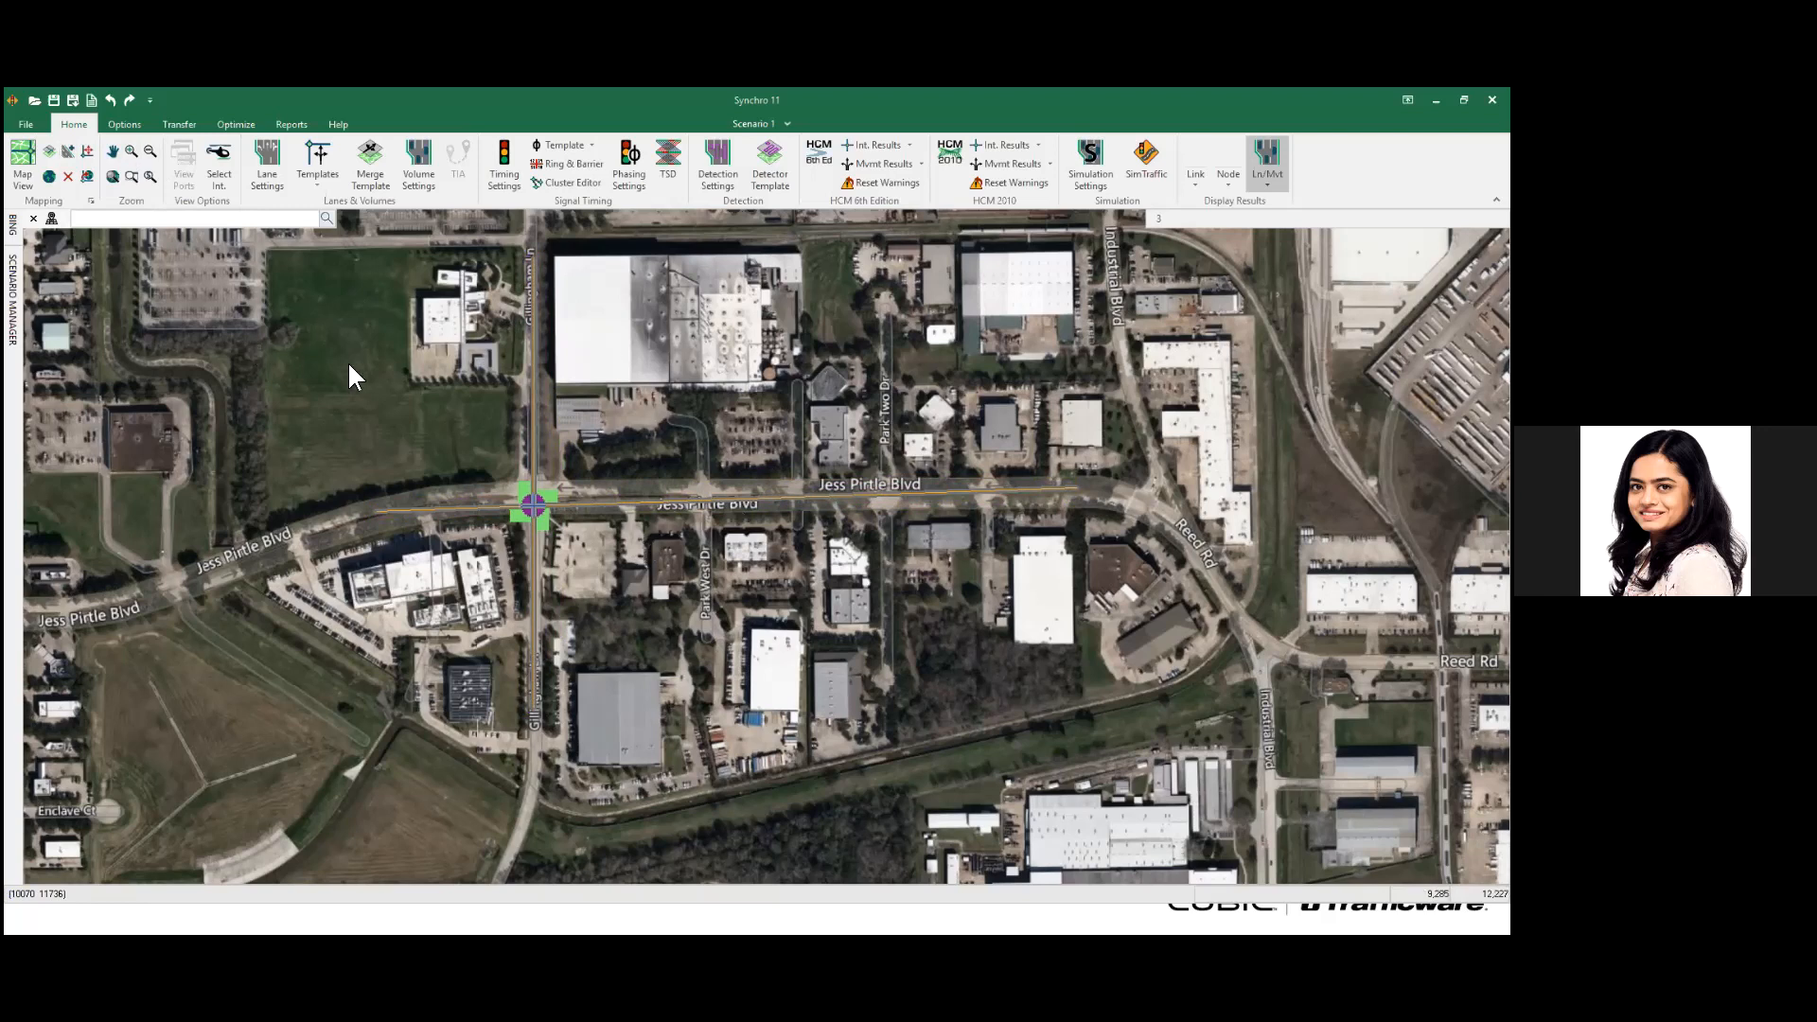
key("Escape")
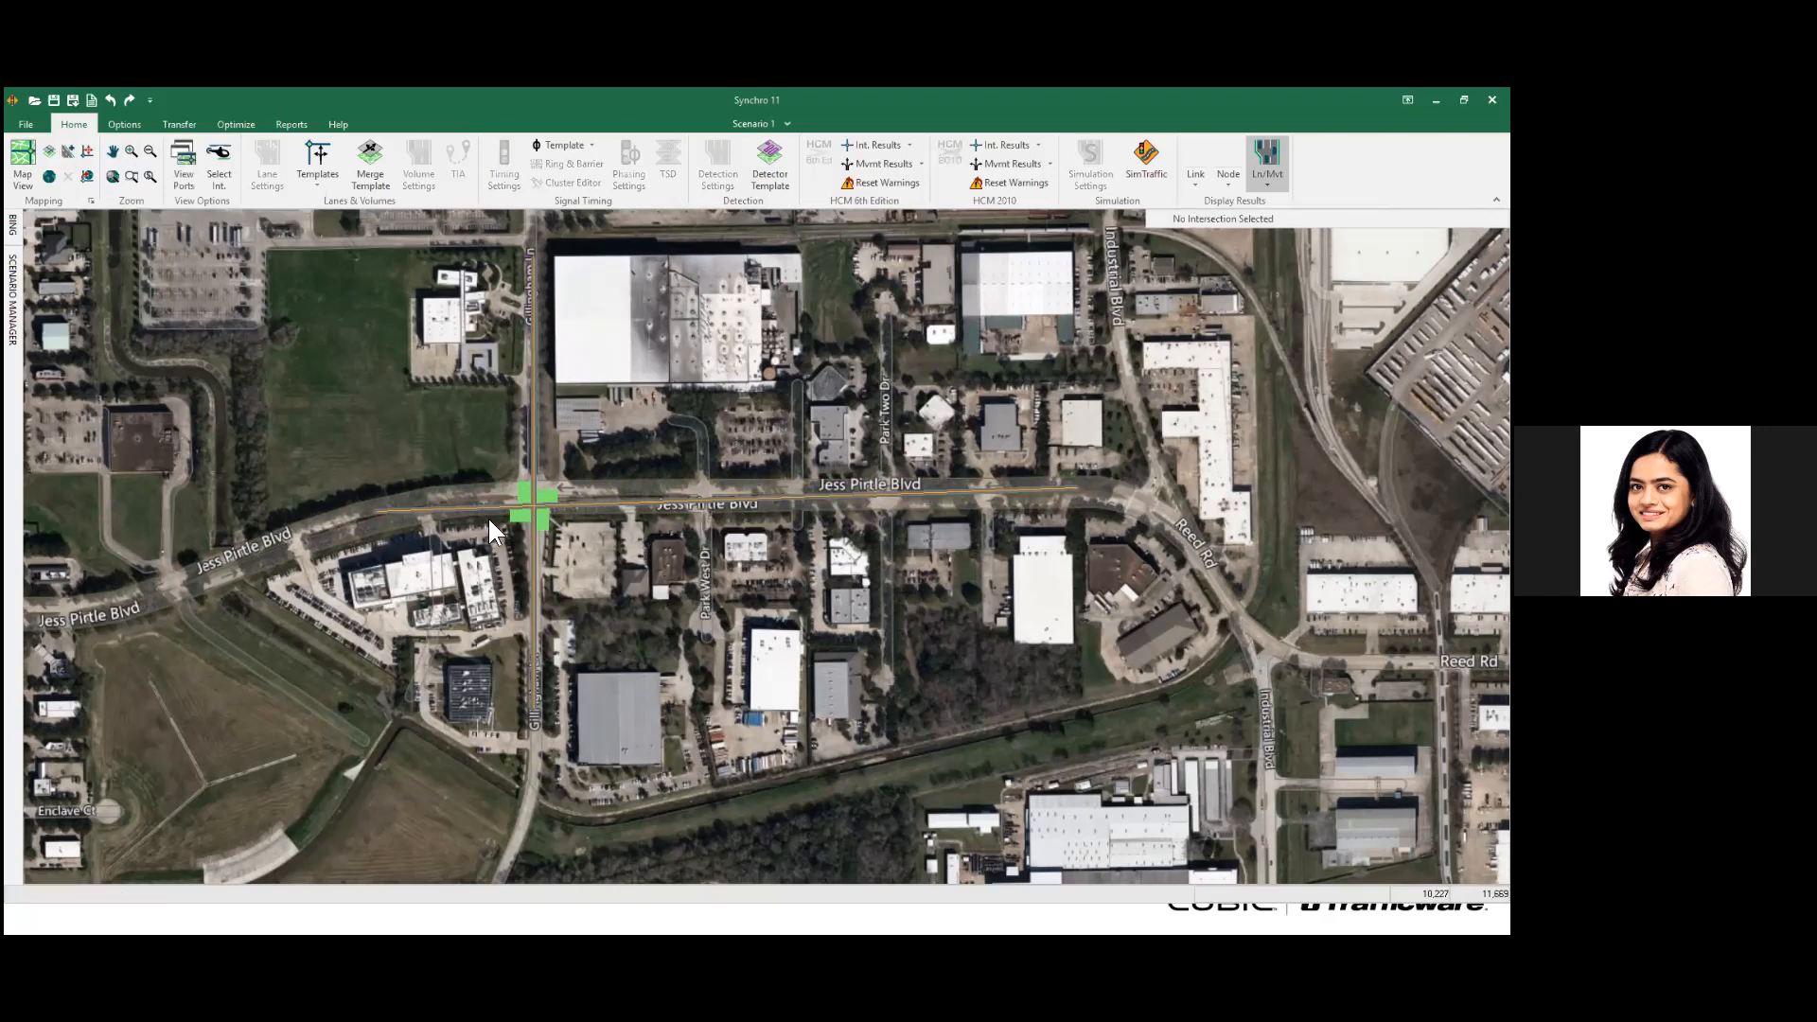
mouse_move(625, 443)
middle_mouse_down()
mouse_move(748, 441)
mouse_move(838, 474)
mouse_move(788, 518)
mouse_move(538, 597)
mouse_move(287, 430)
mouse_move(333, 381)
mouse_move(526, 352)
mouse_move(740, 351)
mouse_move(848, 389)
middle_mouse_up()
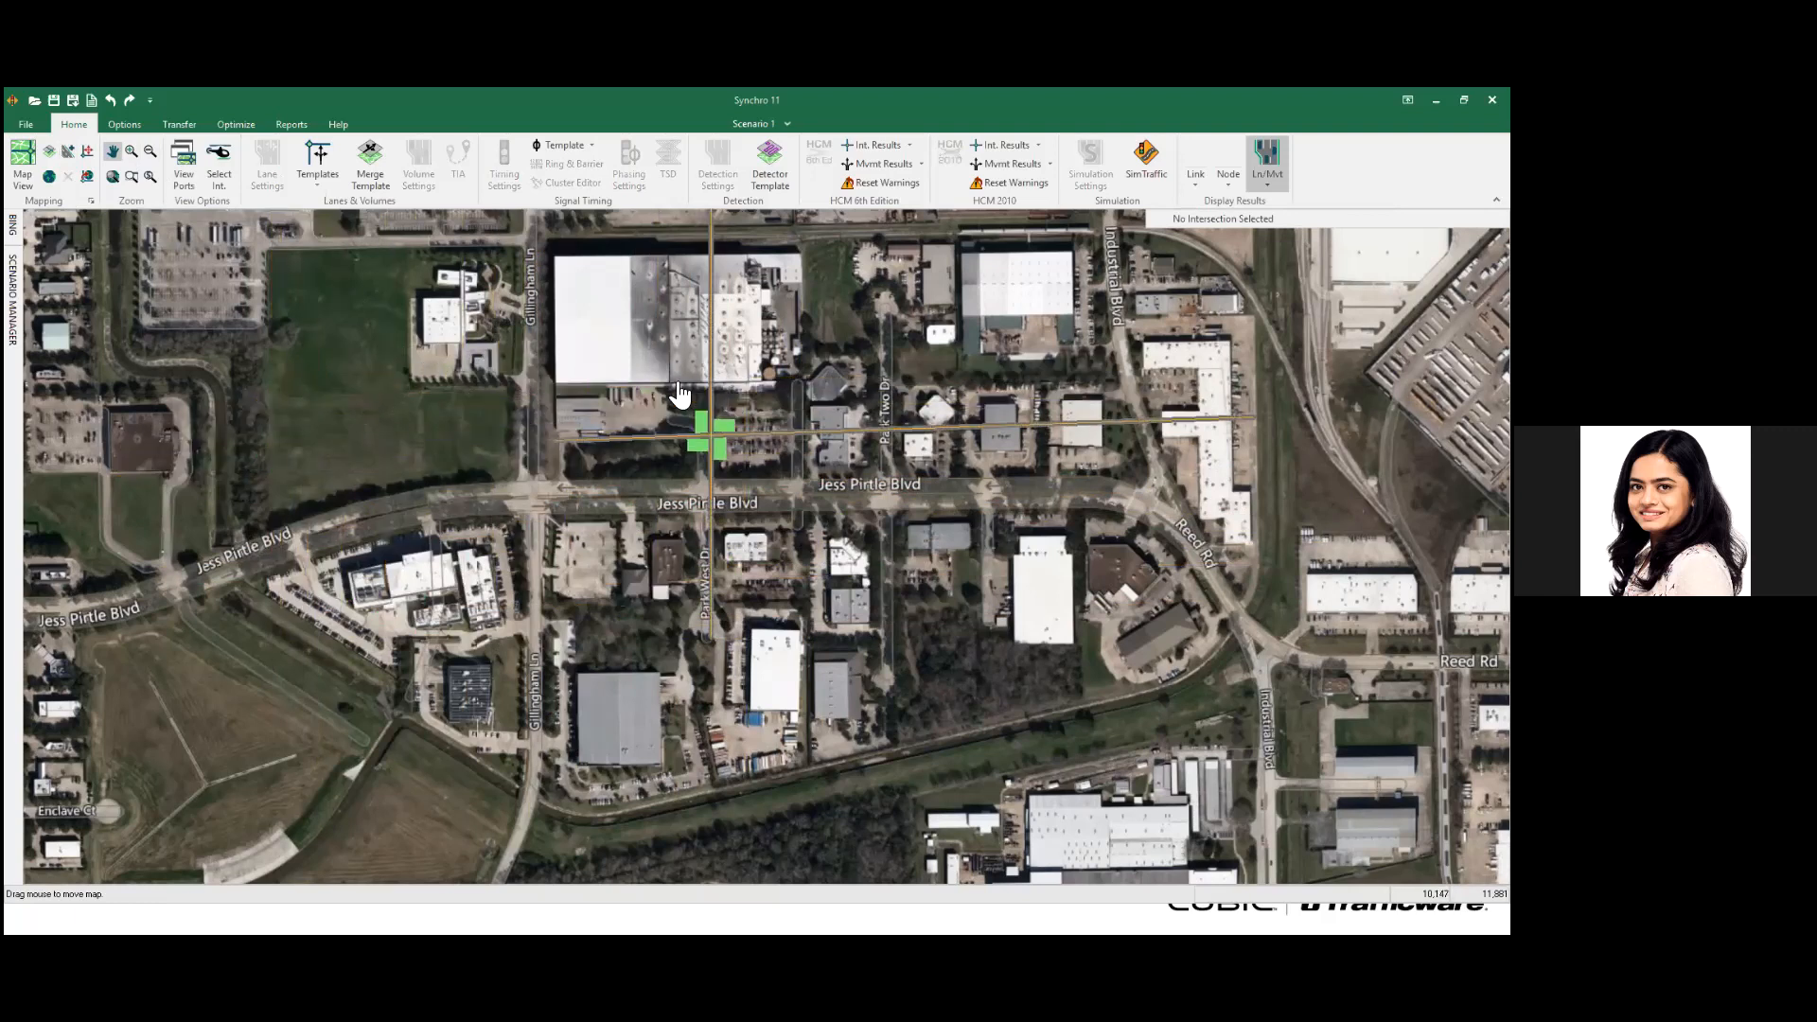
mouse_move(648, 351)
left_mouse_down()
mouse_move(656, 335)
mouse_move(533, 466)
mouse_move(556, 456)
left_mouse_up()
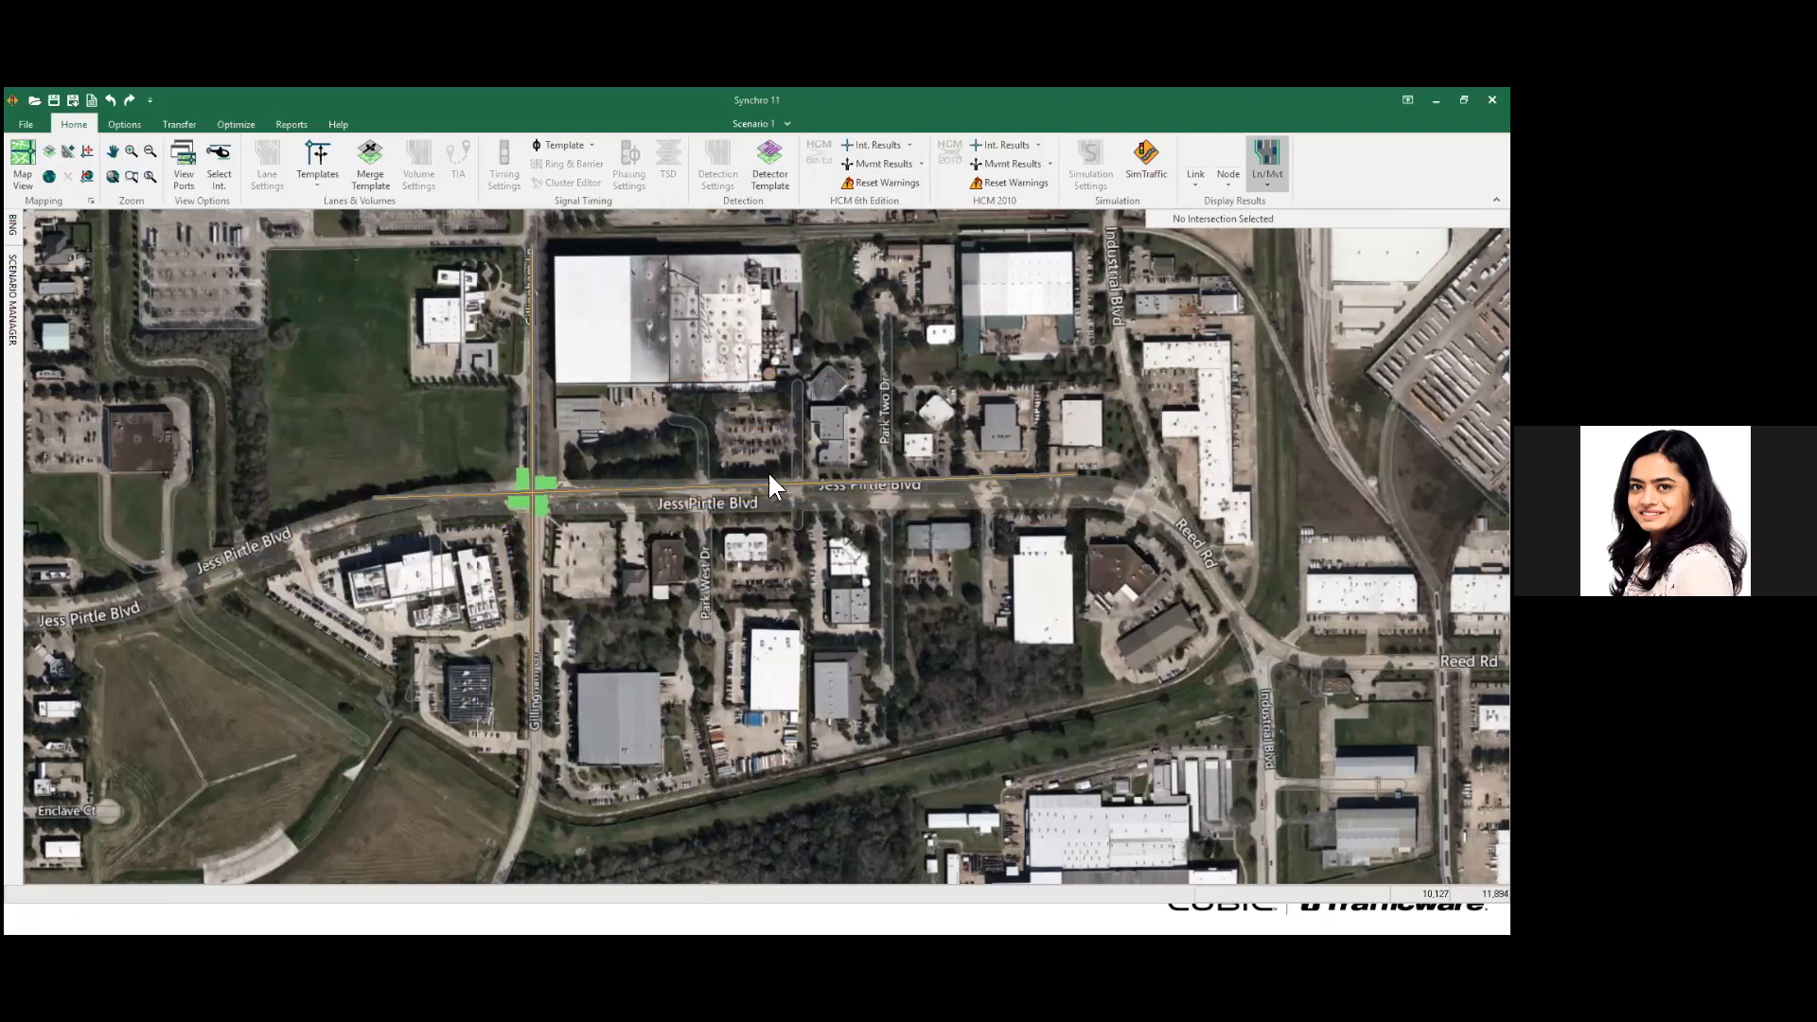
- Fine-tune the network's position so the intersection node sits on the Jess Pirtle Blvd and Gillingham Ln crossing
left_click_drag(417, 347, 418, 364)
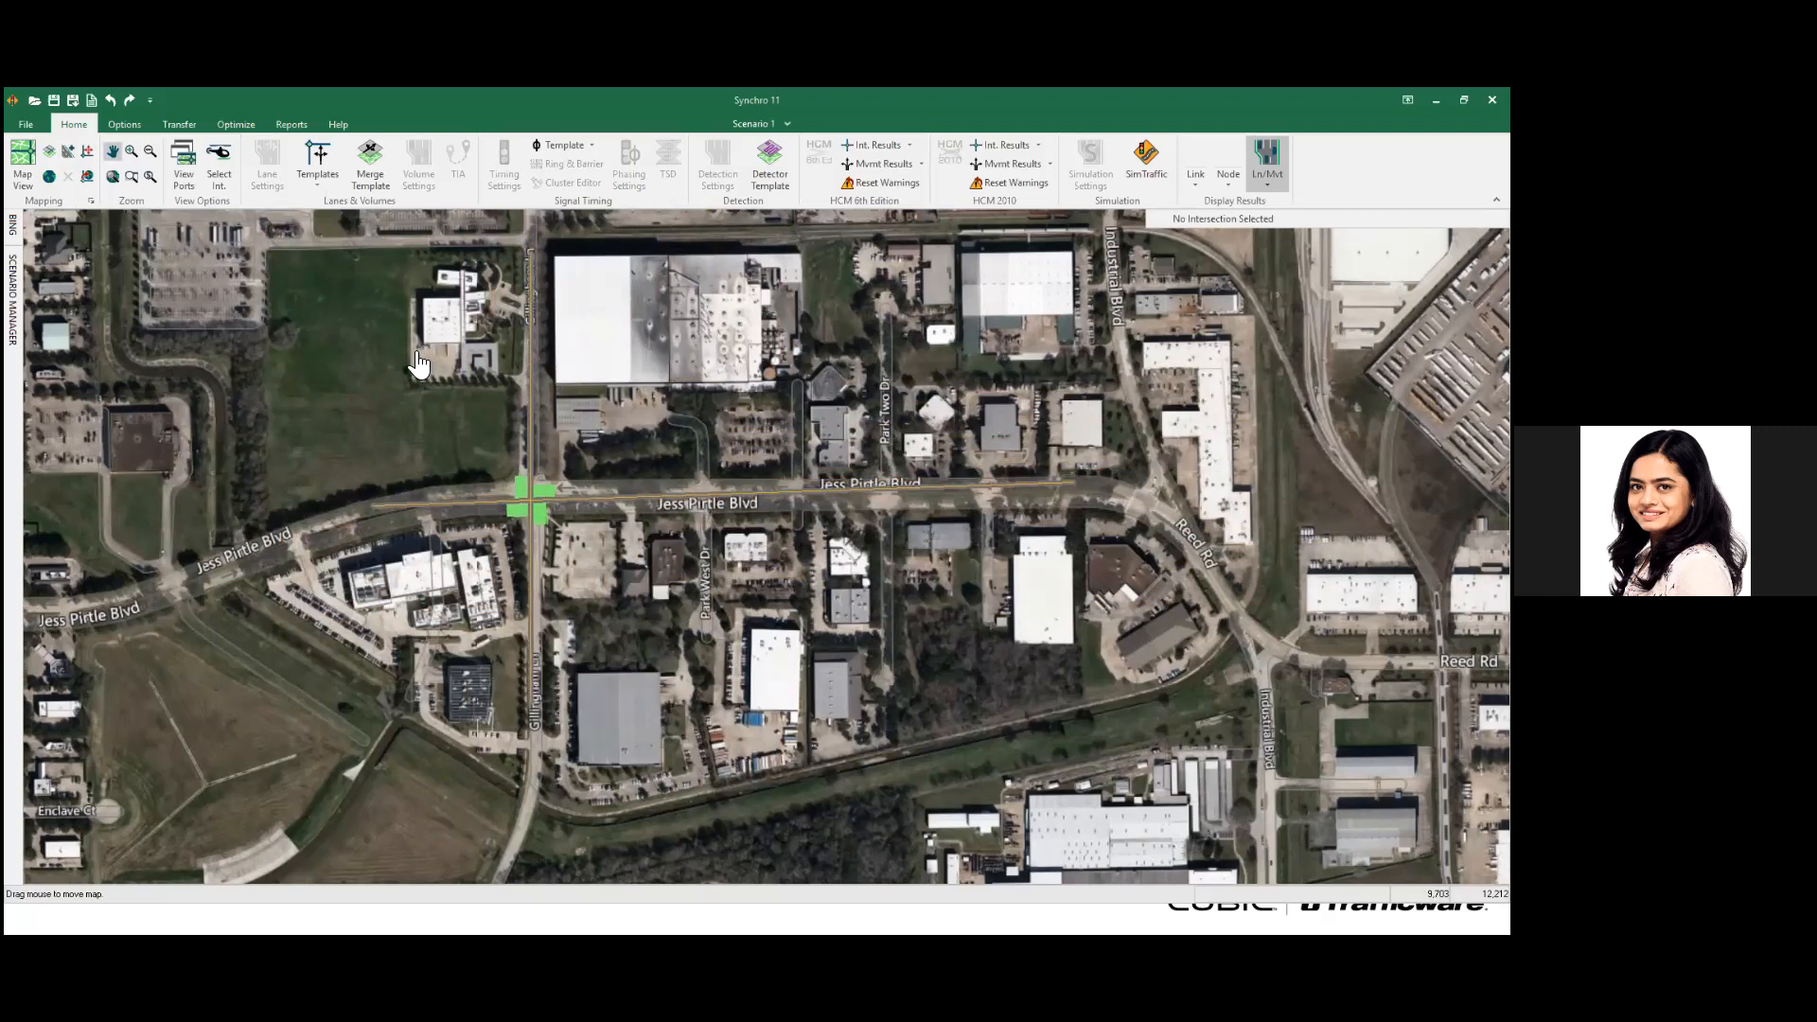
key("Escape")
middle_click_drag(526, 505, 532, 503)
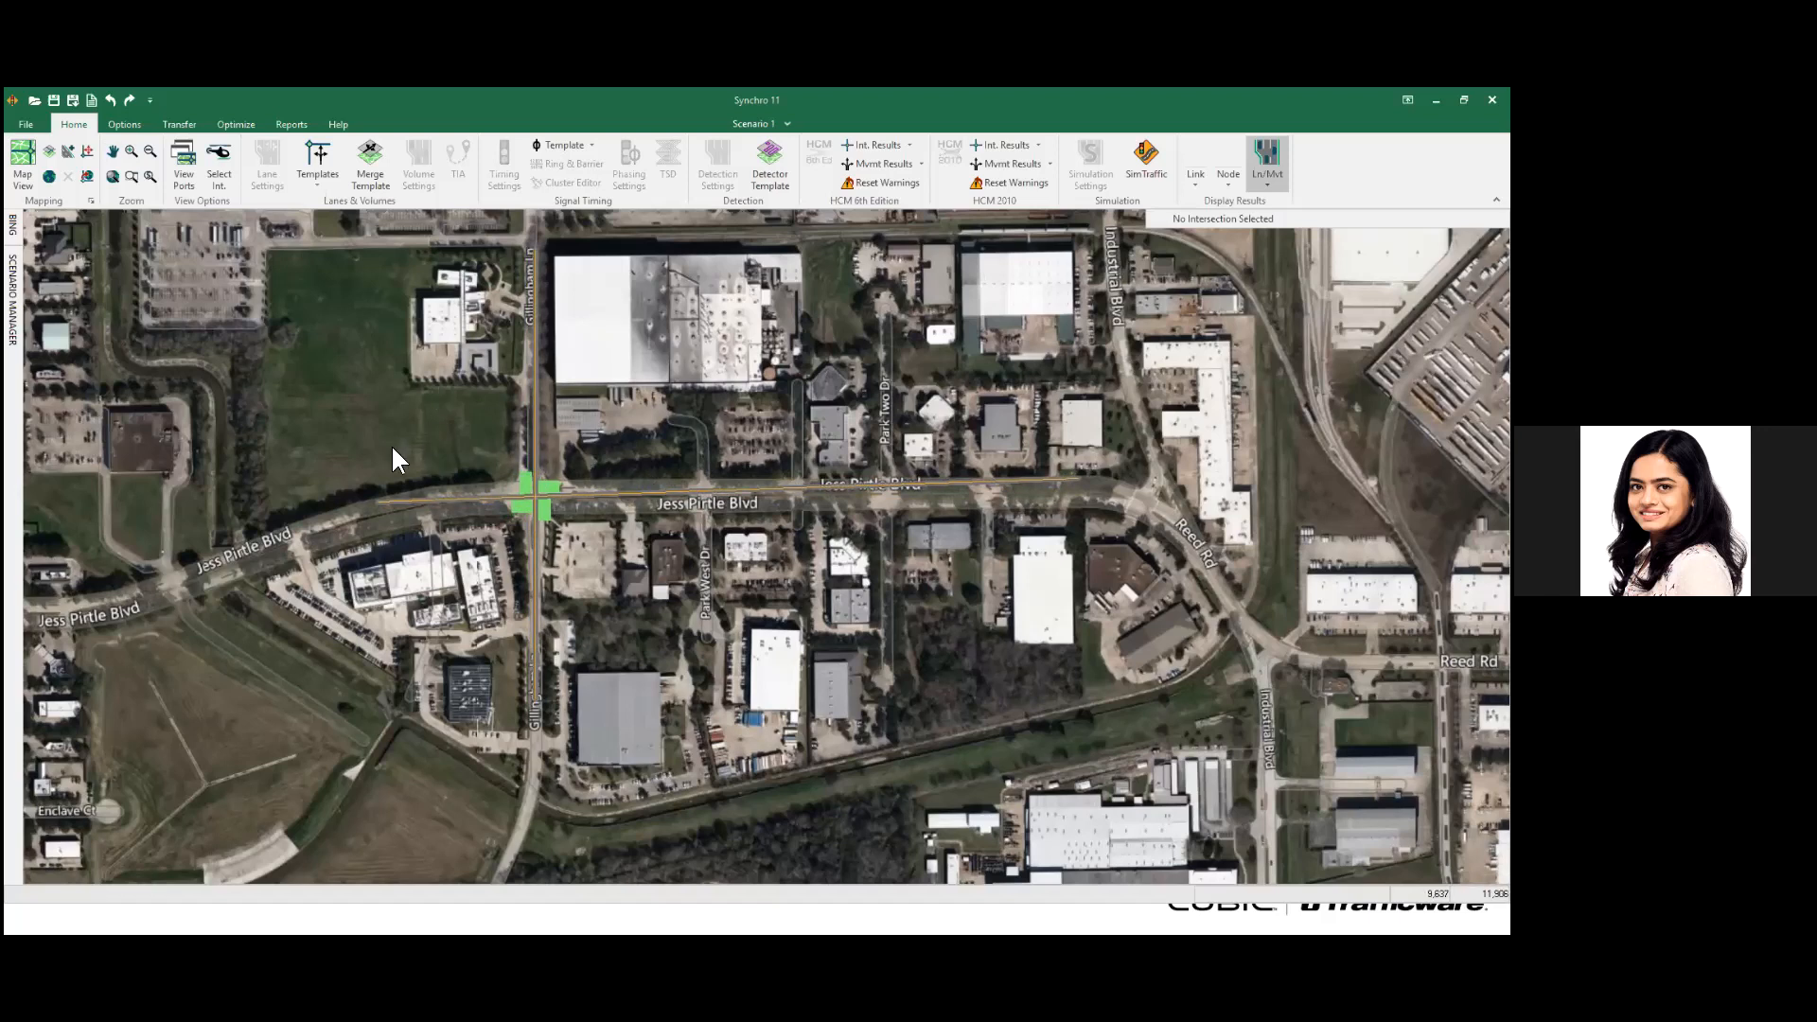
key("m")
mouse_move(591, 434)
left_mouse_down()
mouse_move(572, 450)
mouse_move(596, 476)
mouse_move(577, 451)
left_mouse_up()
middle_click_drag(577, 450, 575, 448)
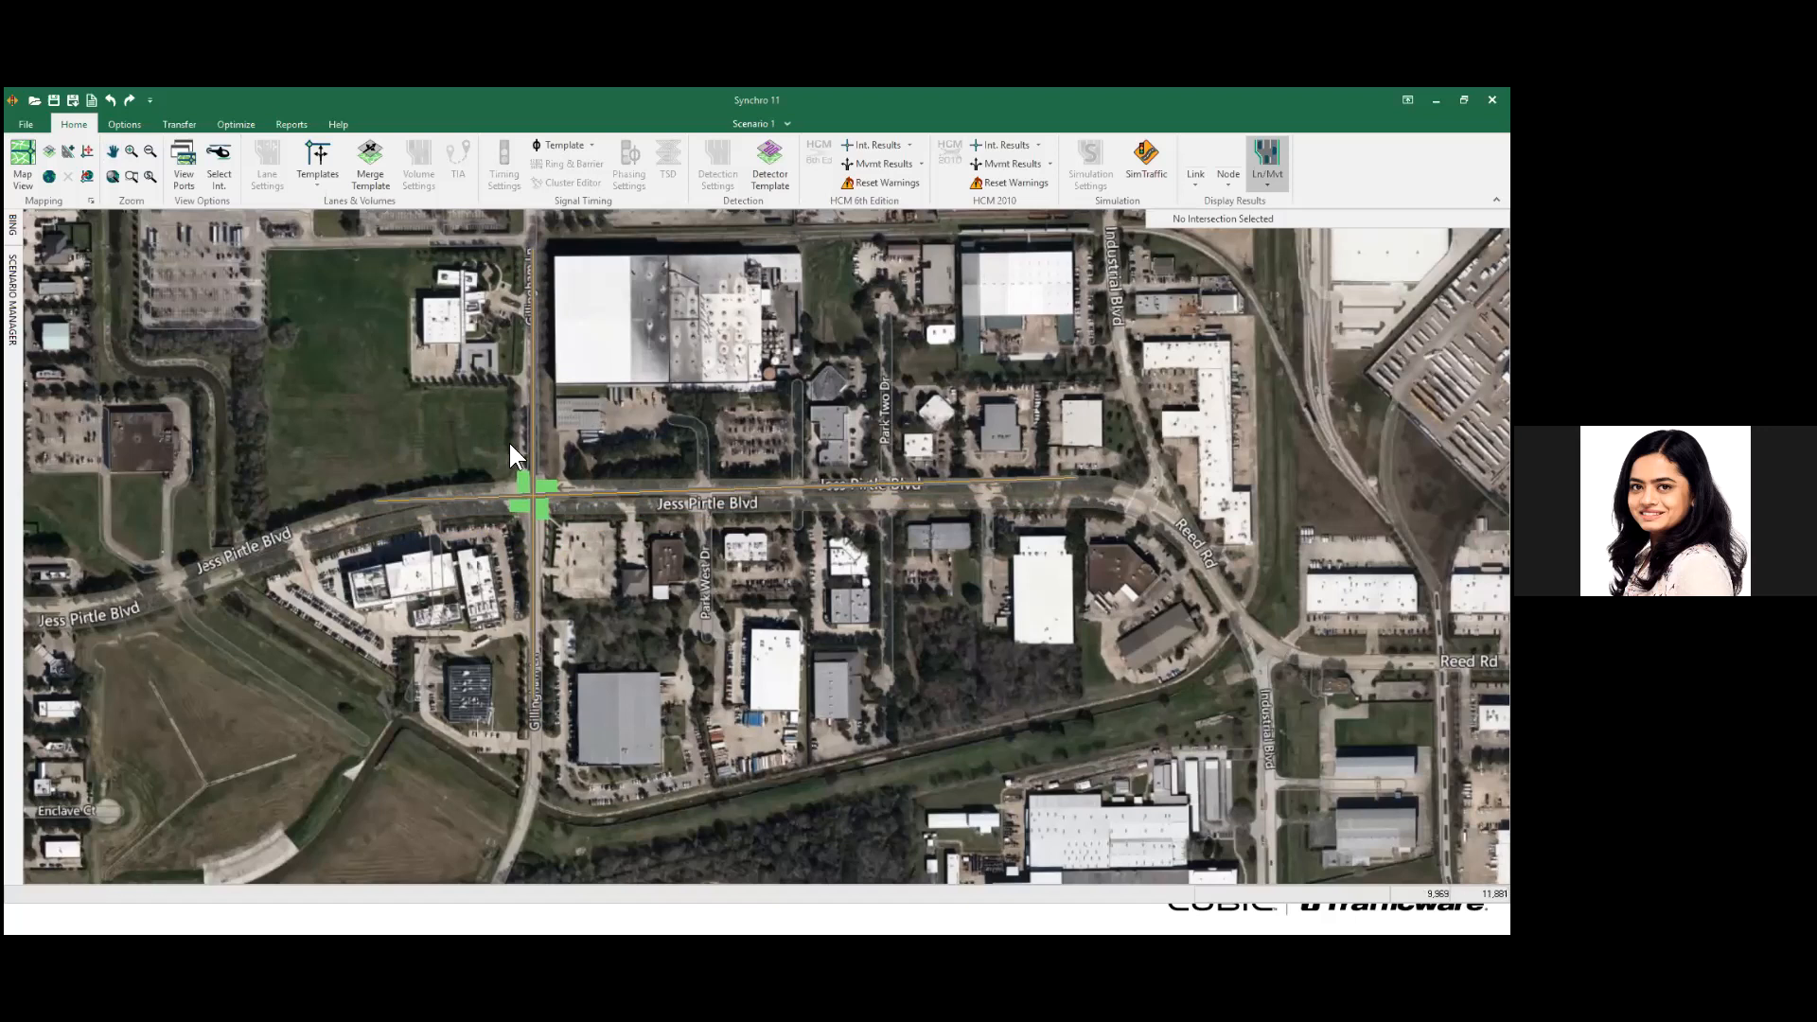
- Leave placement mode to lock the background to the network, and pan and zoom to check that both move together
left_click(13, 229)
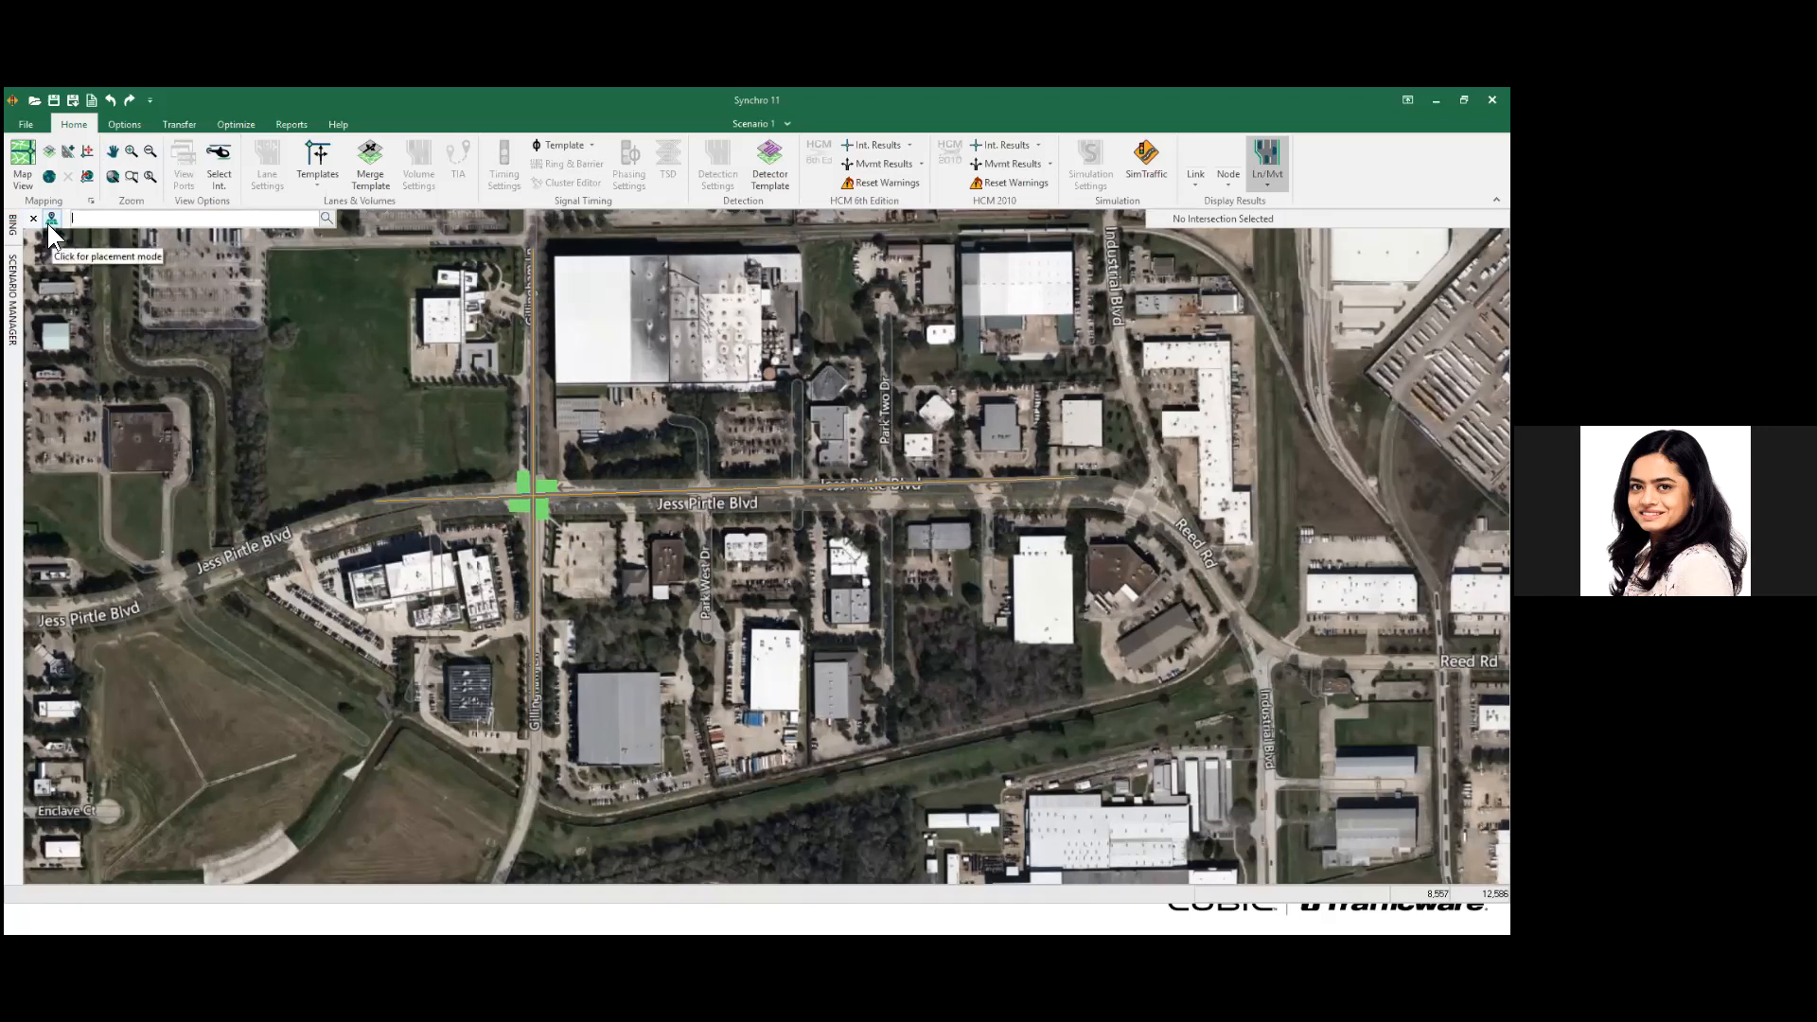
left_click(113, 151)
left_click_drag(454, 448, 392, 375)
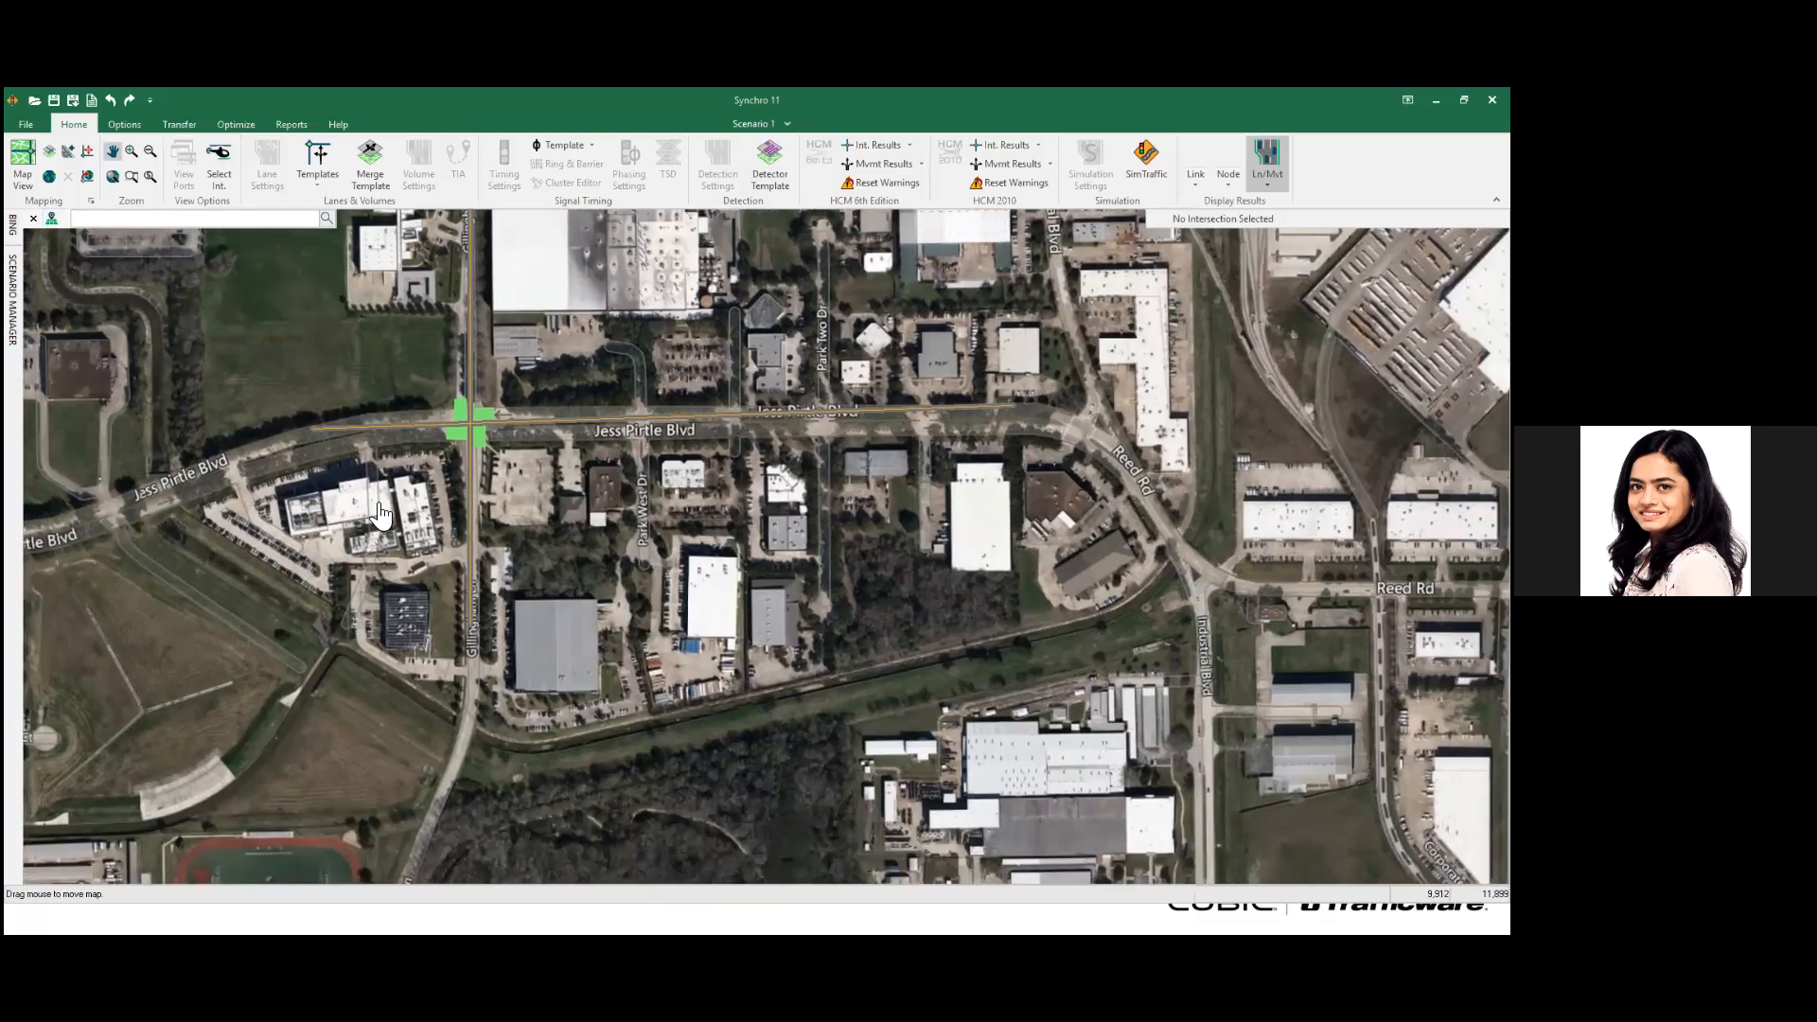
left_click_drag(441, 512, 503, 441)
mouse_move(928, 513)
left_mouse_down()
mouse_move(897, 497)
mouse_move(914, 508)
left_mouse_up()
left_click_drag(651, 489, 800, 509)
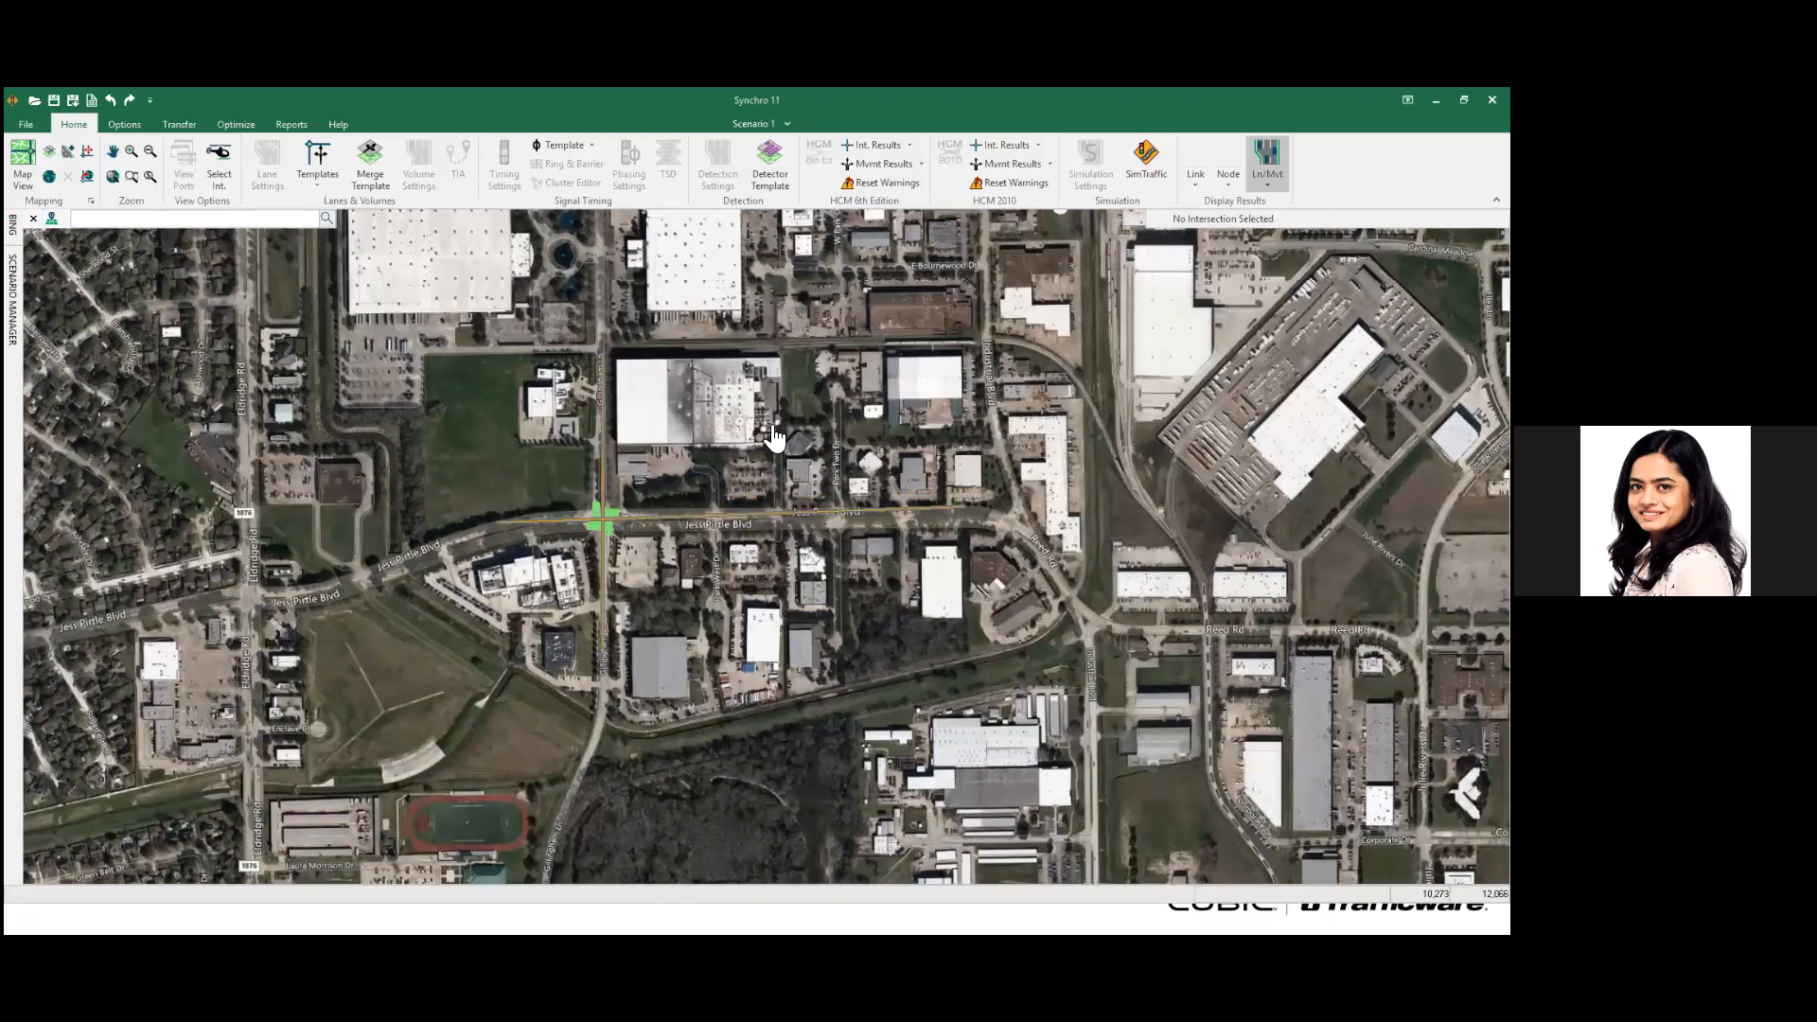
scroll(763, 426, "up", 2)
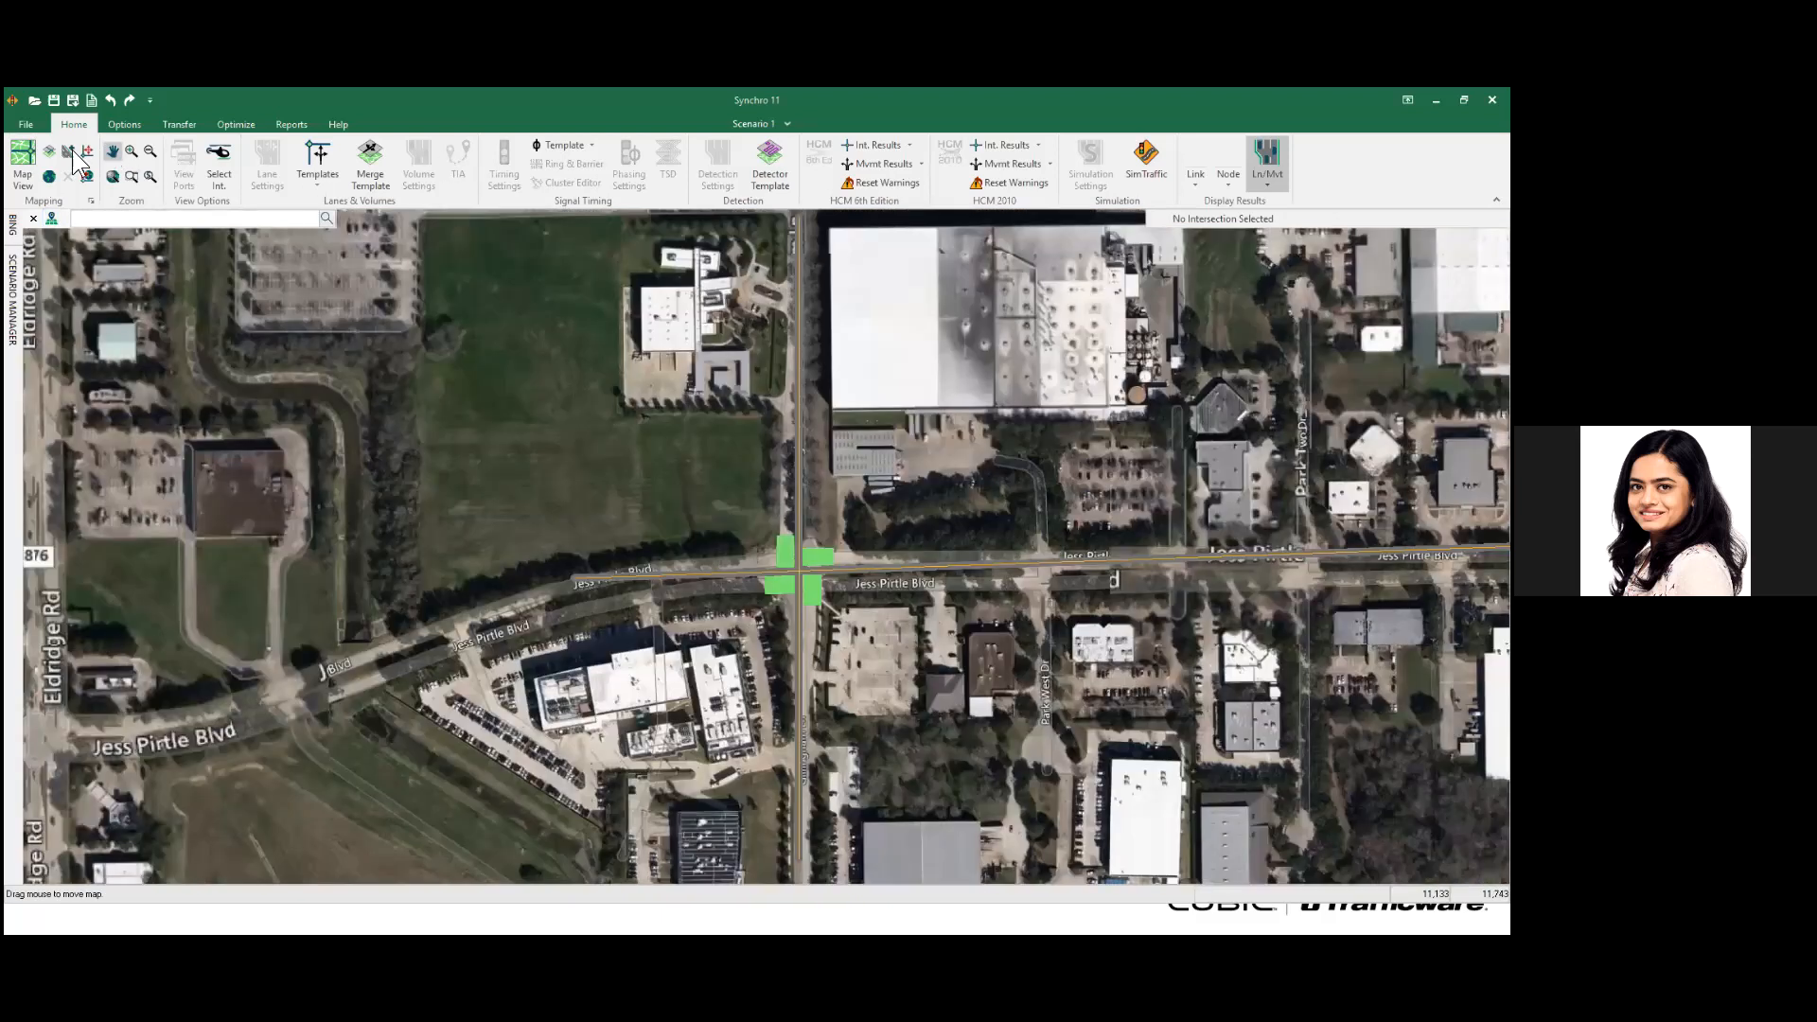
- Draw two more links across Jess Pirtle Blvd, one along Park West Dr and one along Park Two Dr
left_click(71, 150)
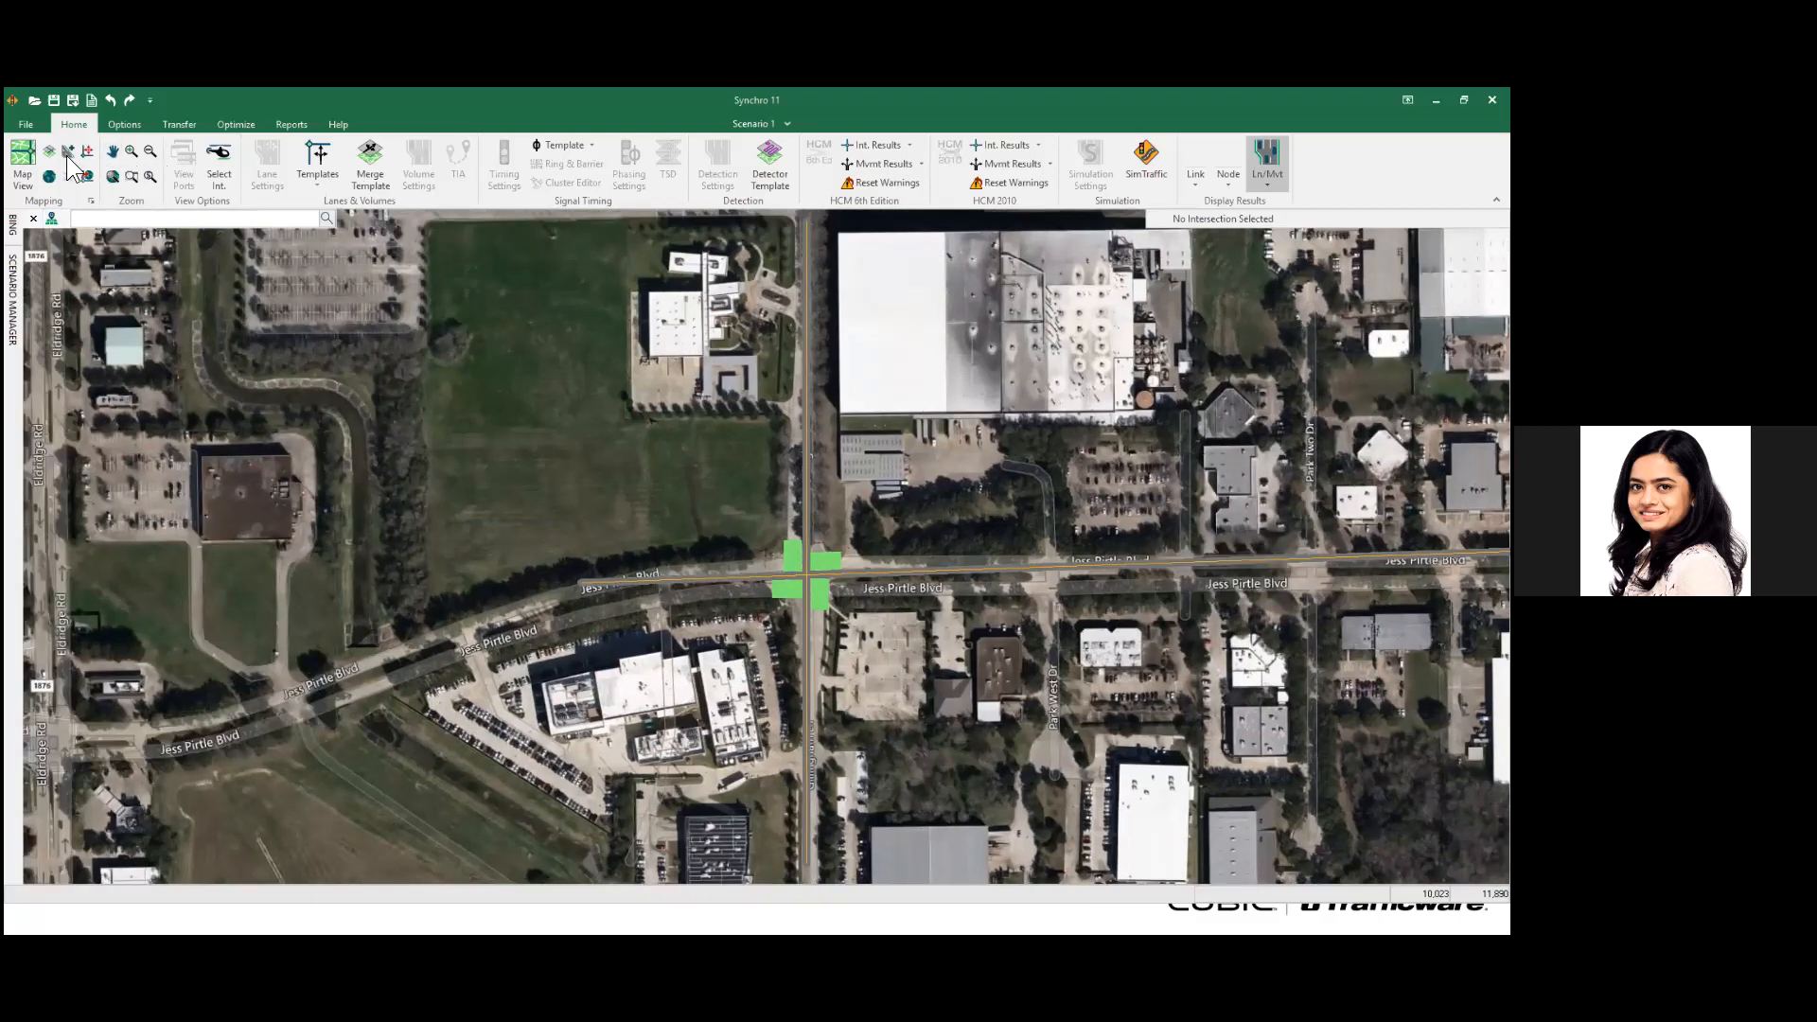
key("Escape")
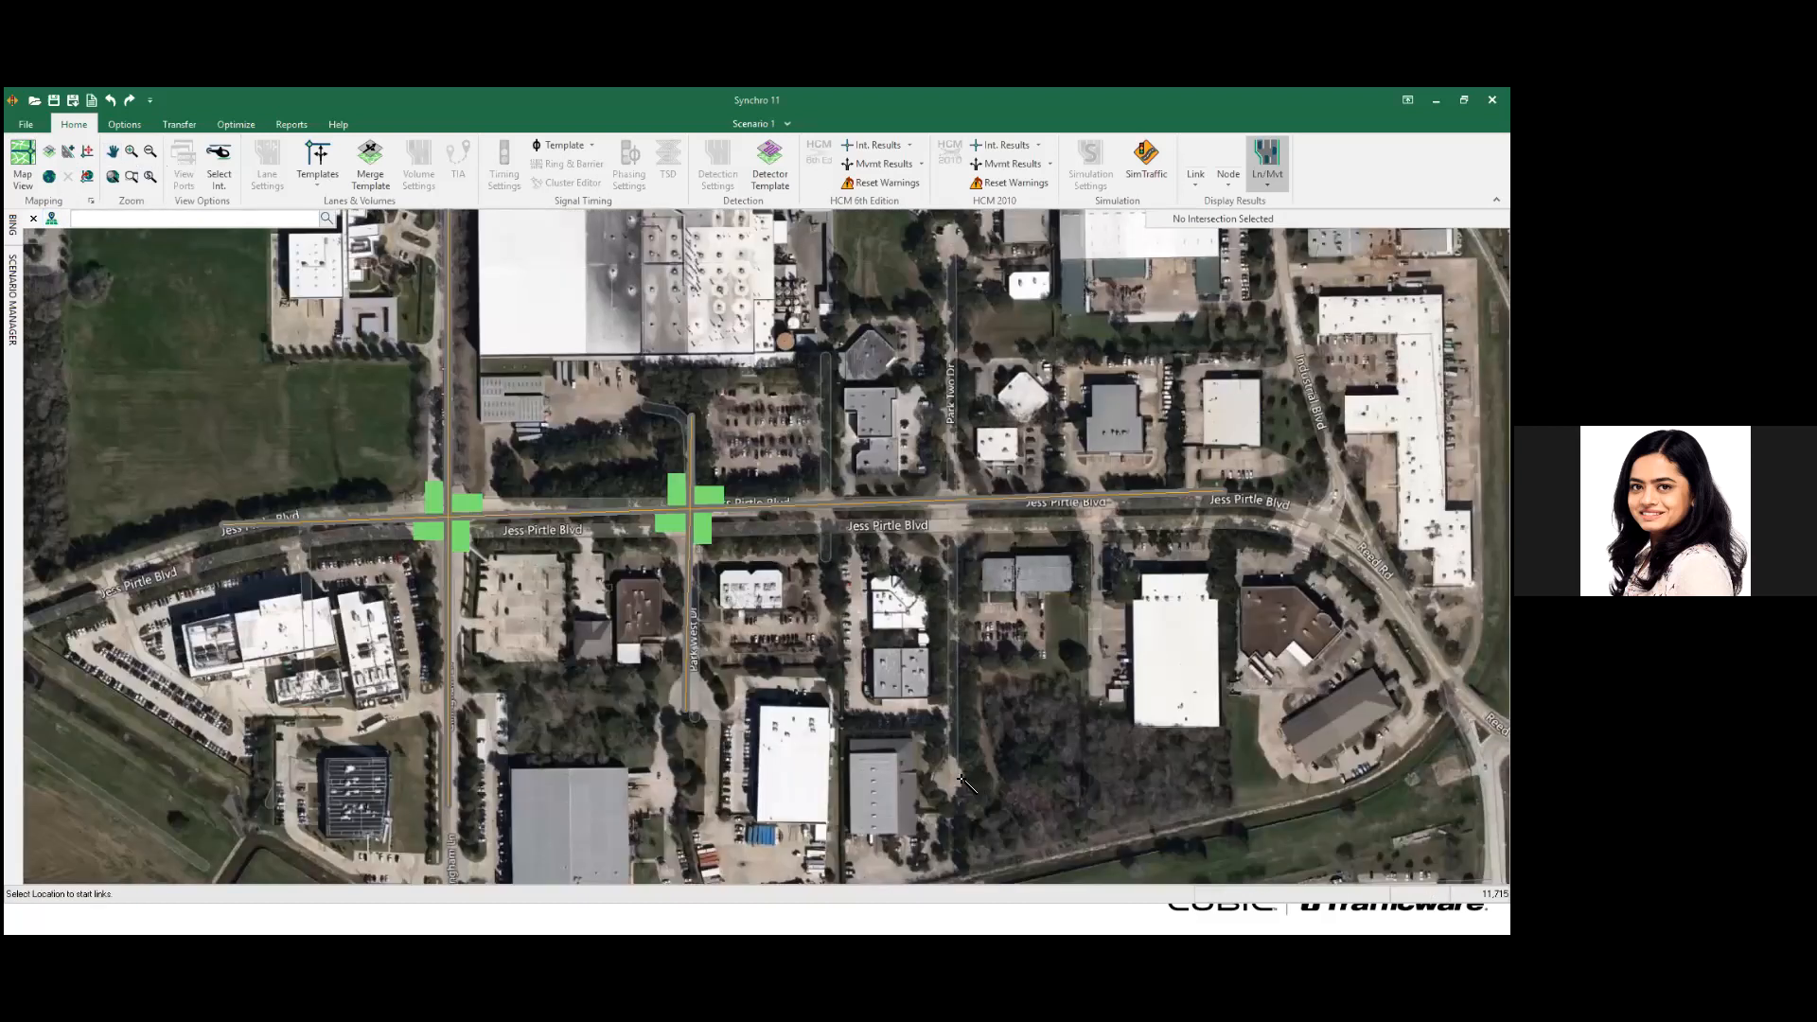
left_click(961, 778)
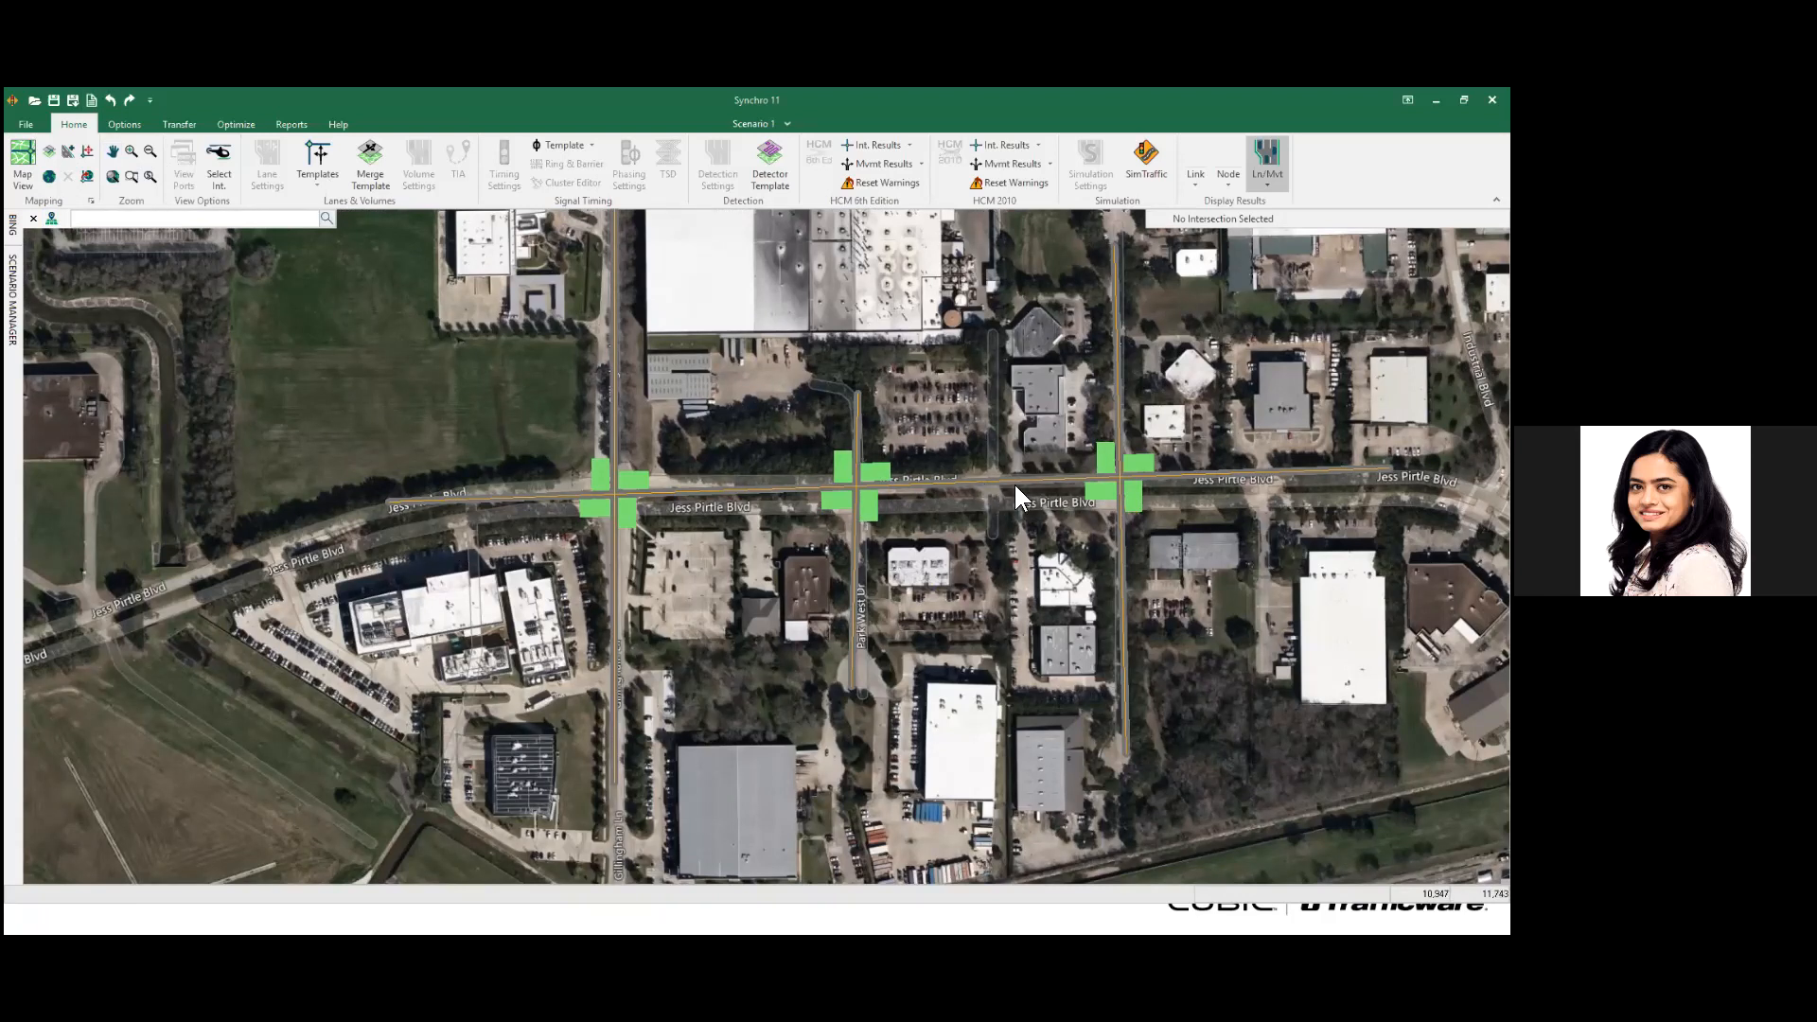
- Enter placement mode, shift the three-intersection network off the roads and back onto them, and lock the background again
left_click(51, 218)
left_click_drag(405, 396, 468, 427)
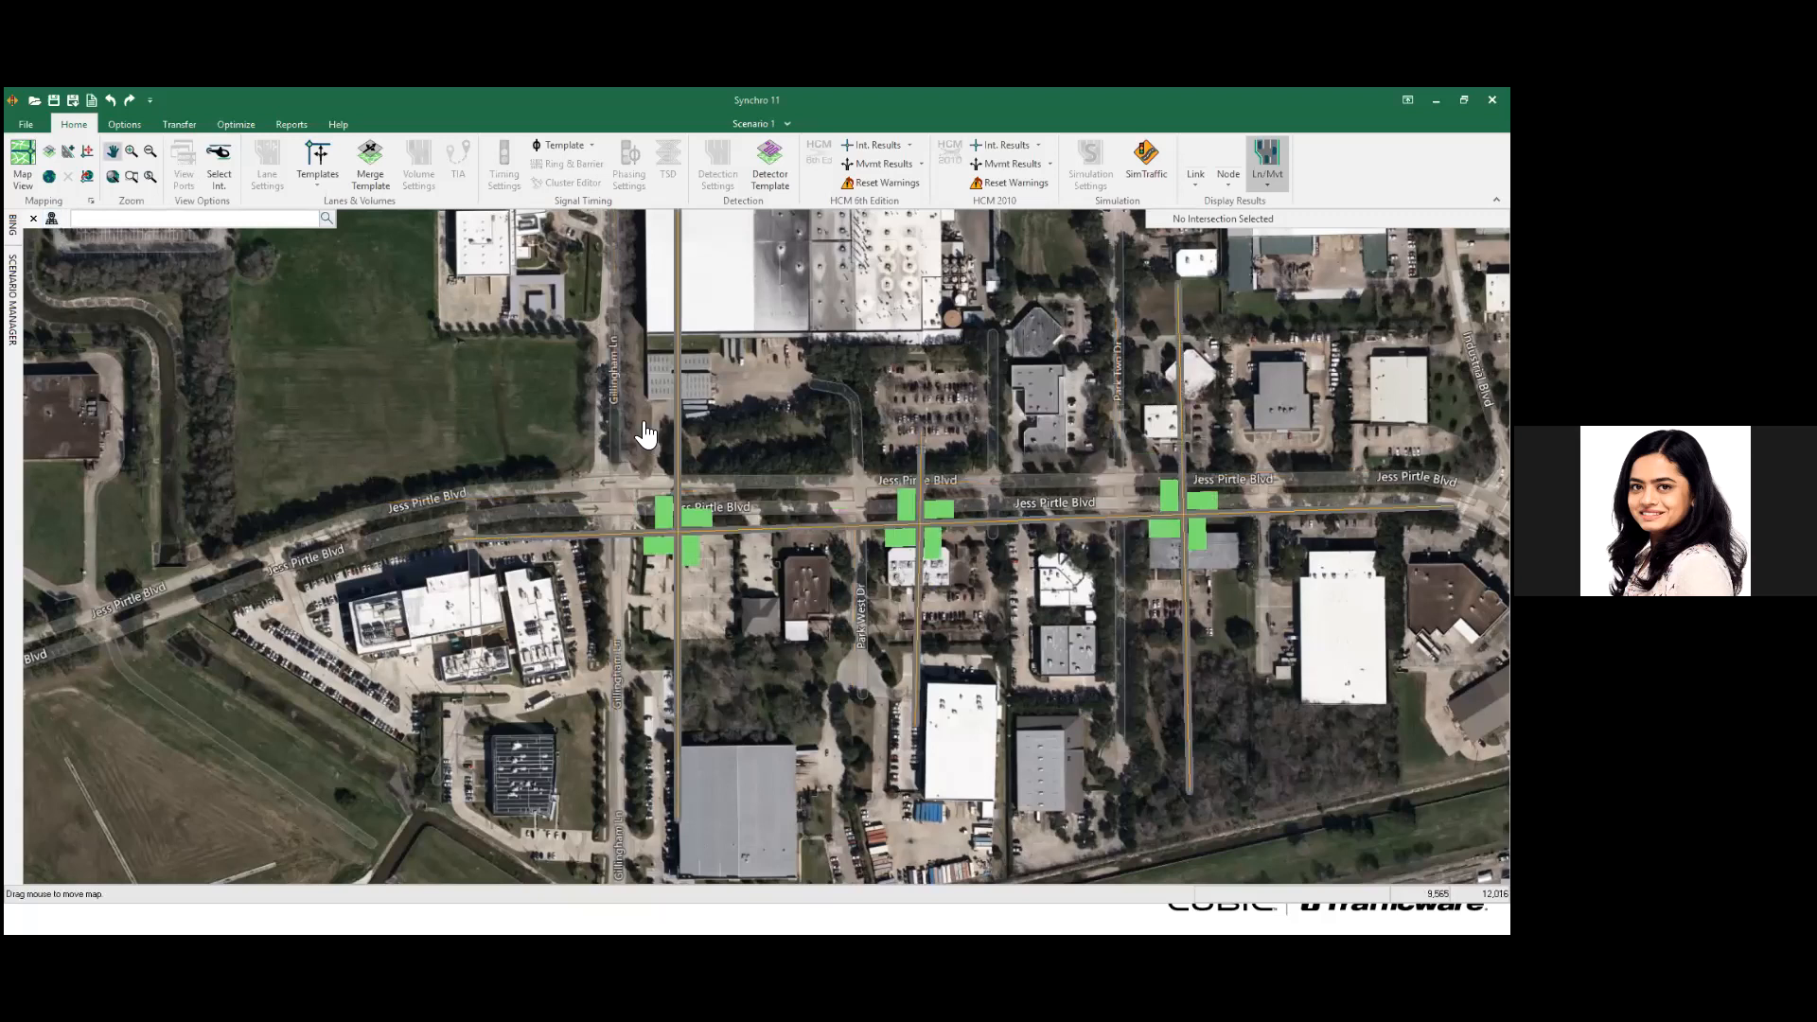
left_click_drag(394, 378, 344, 367)
left_click(49, 222)
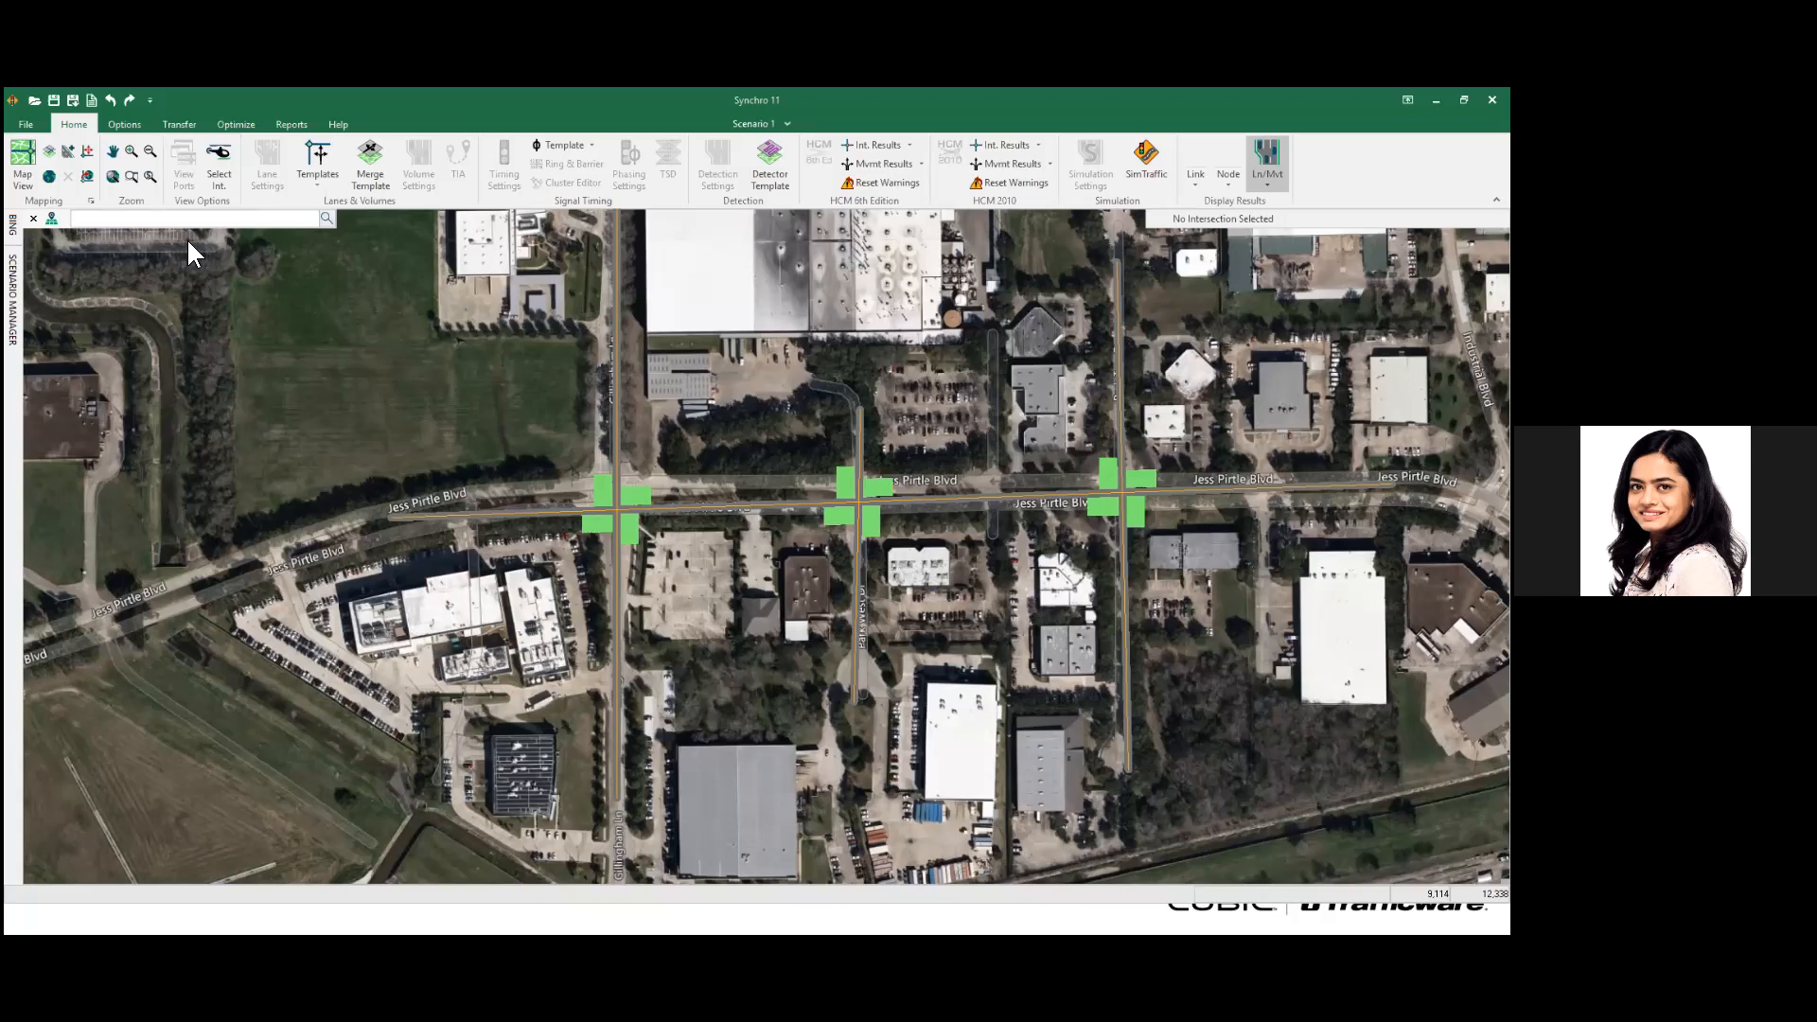
- Open "Diverging Diamond Interchange_v10 with ref point.syn" from the Webinar June Files folder without saving the current network
left_click(34, 127)
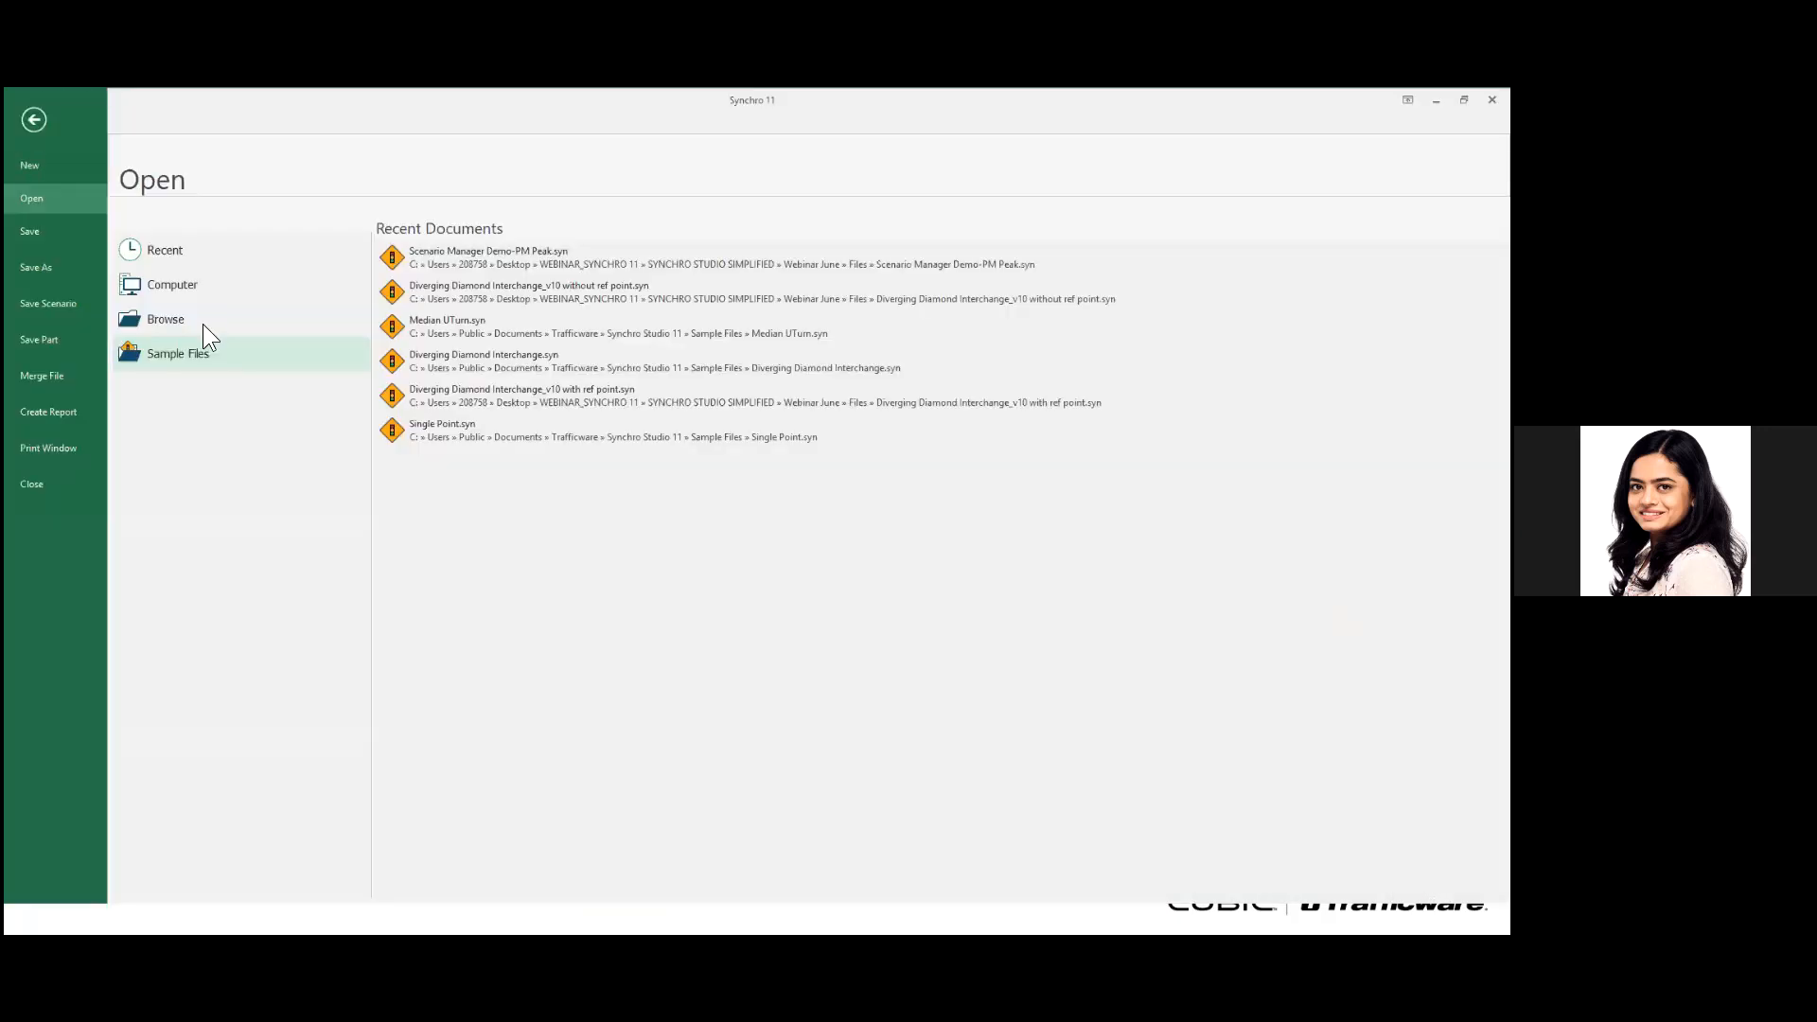
left_click(335, 325)
left_click(800, 525)
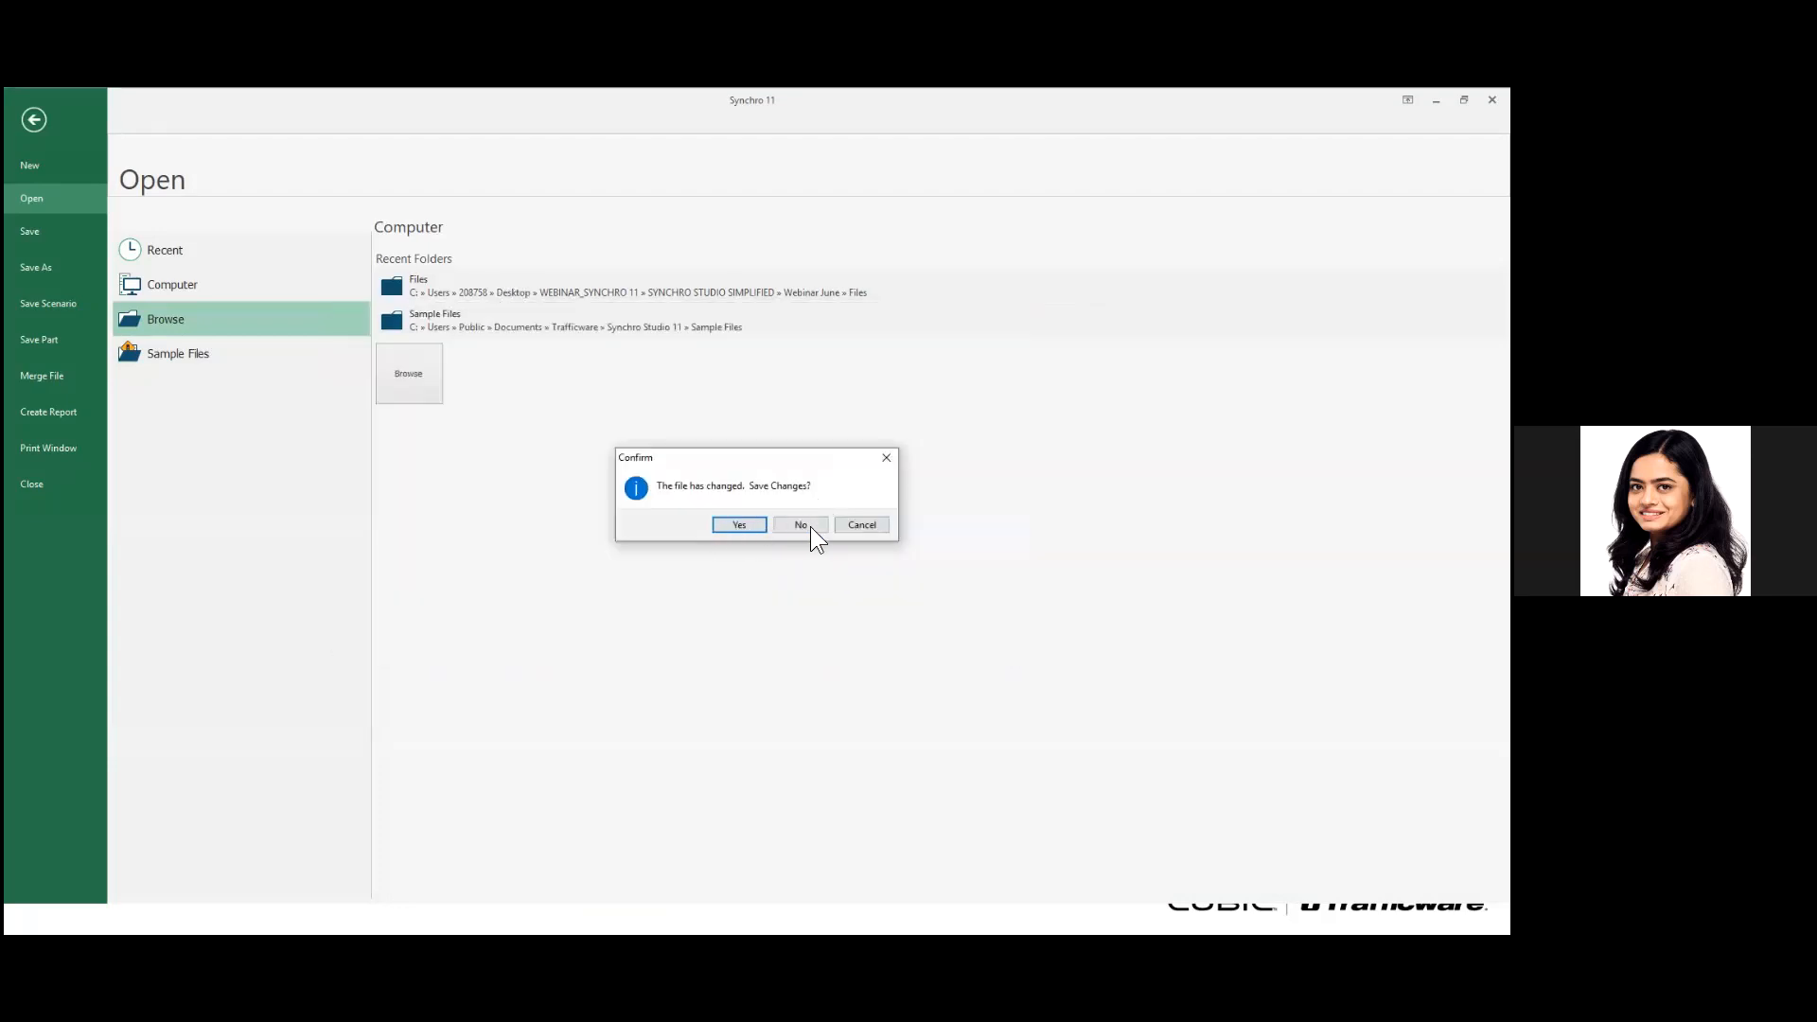
left_click(801, 526)
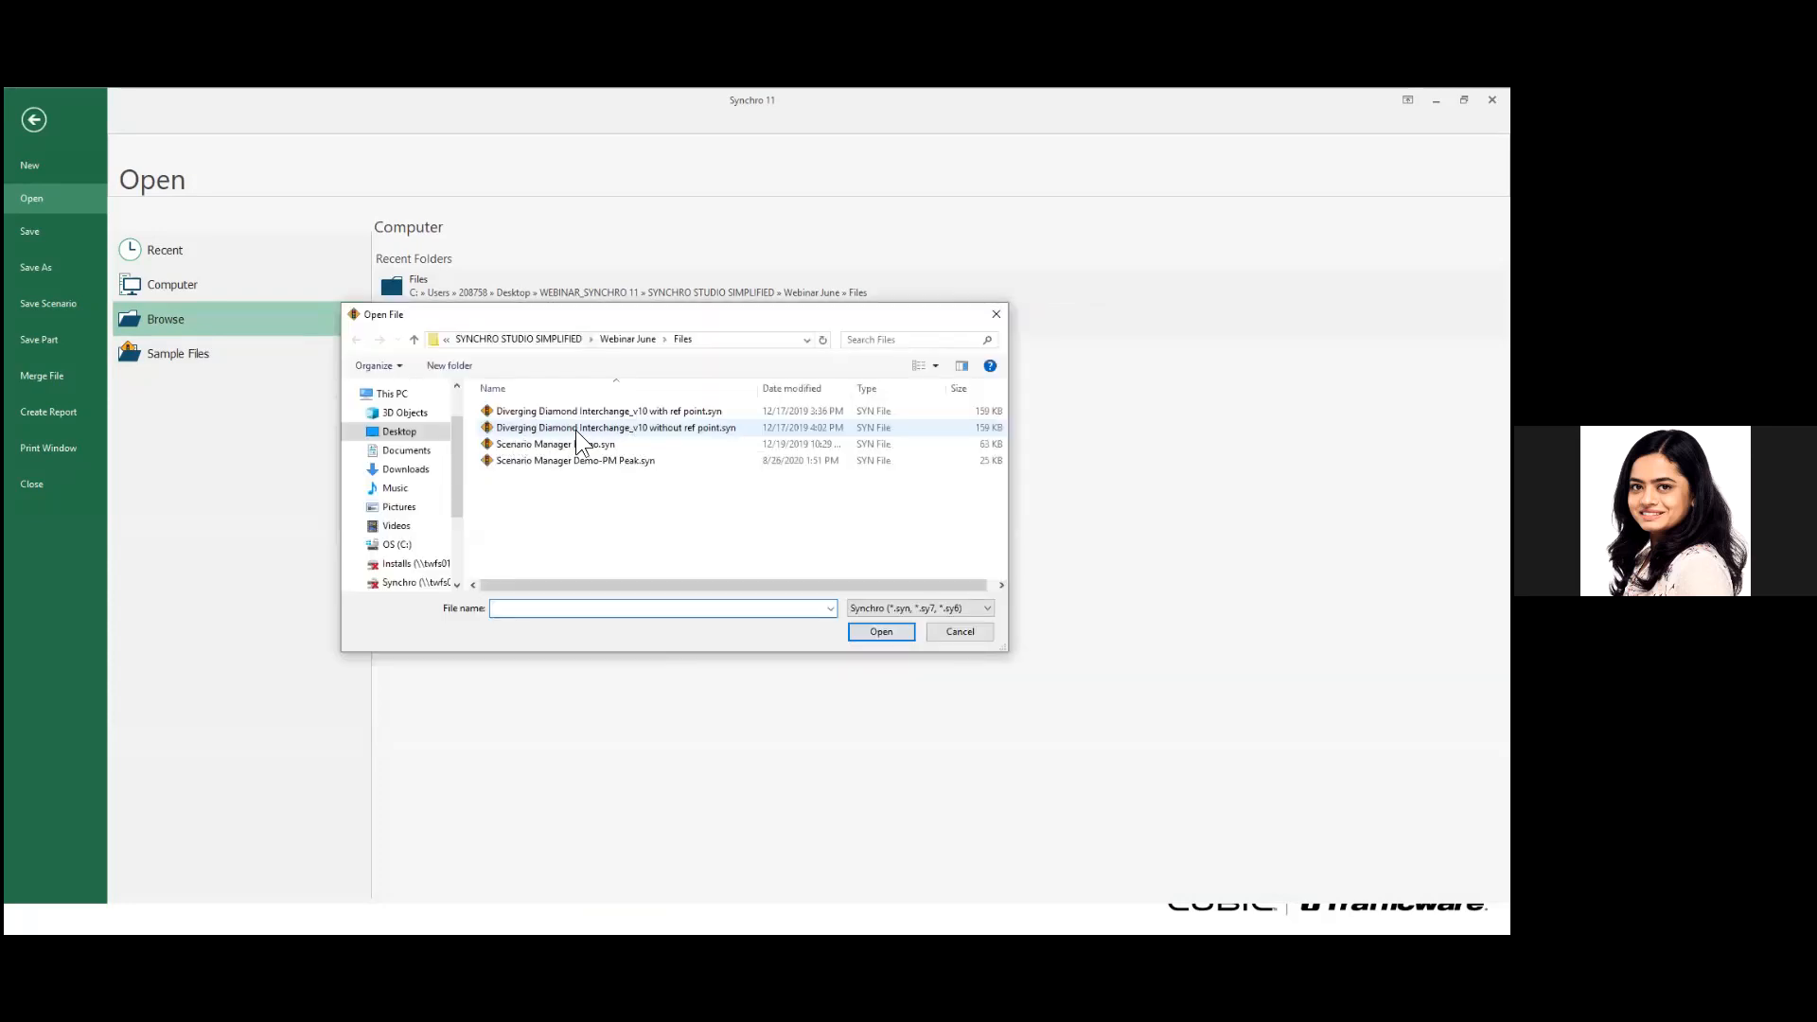
left_click(668, 409)
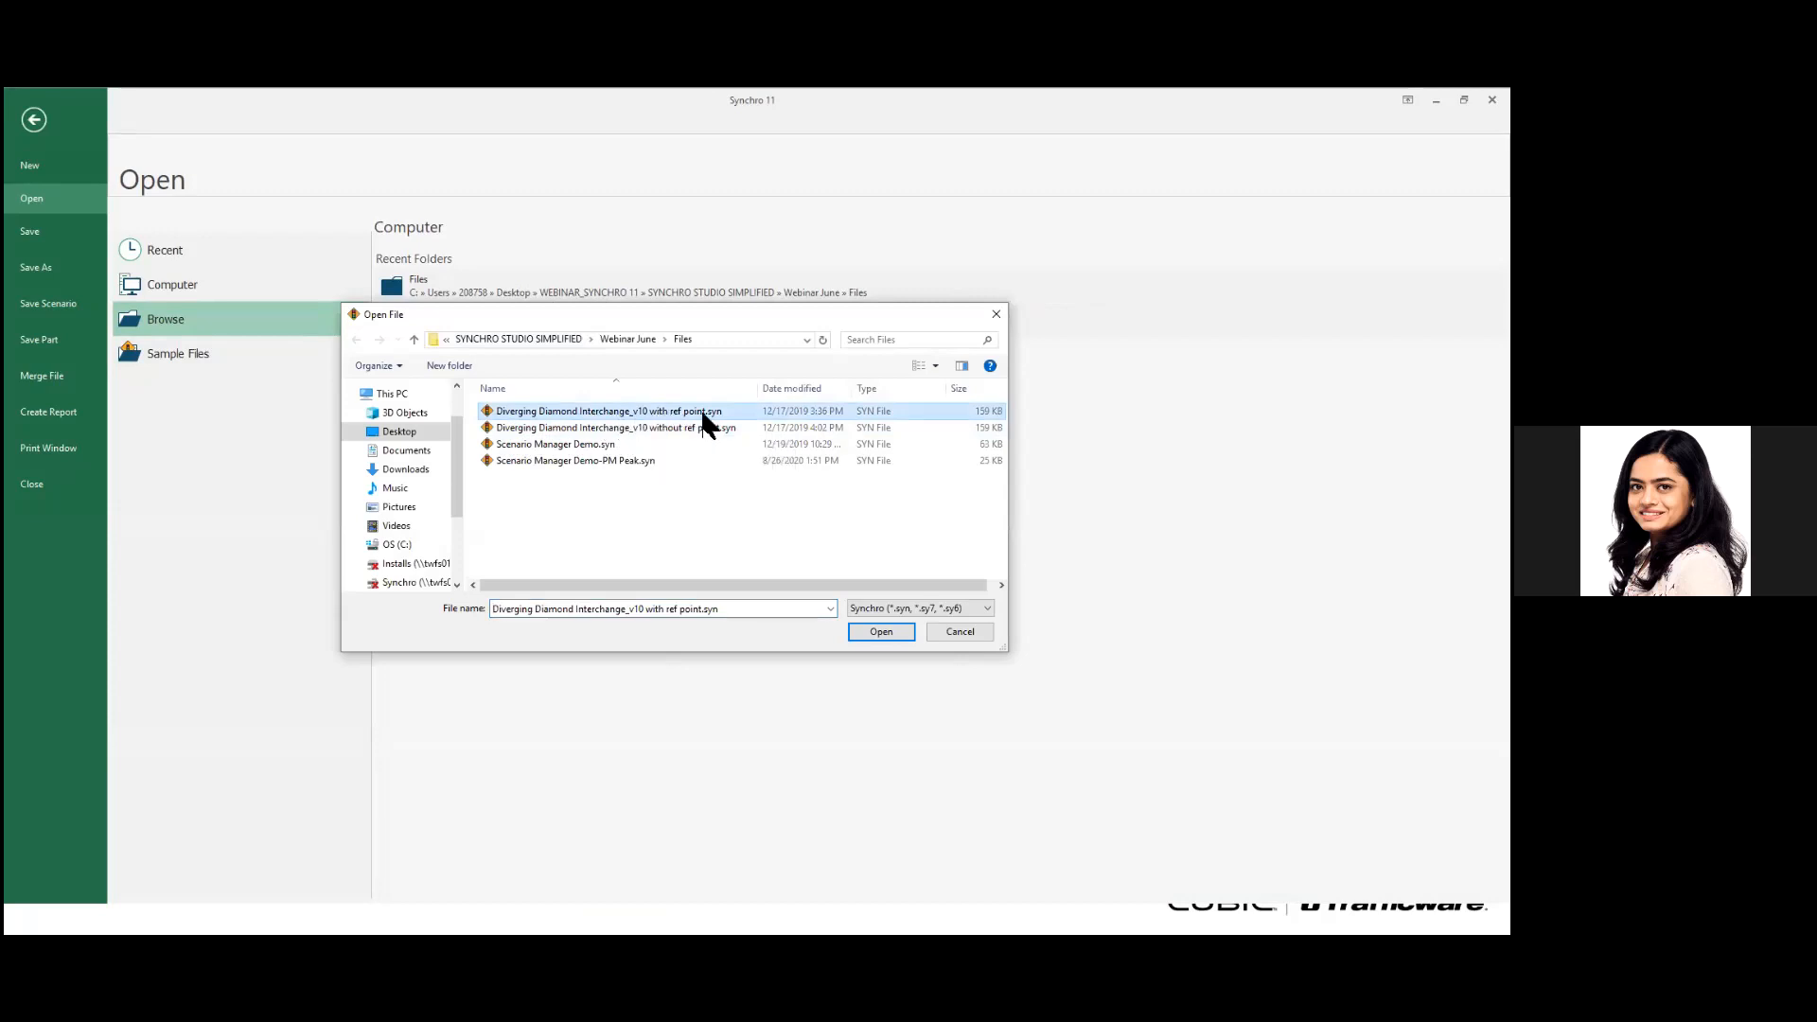
left_click(881, 630)
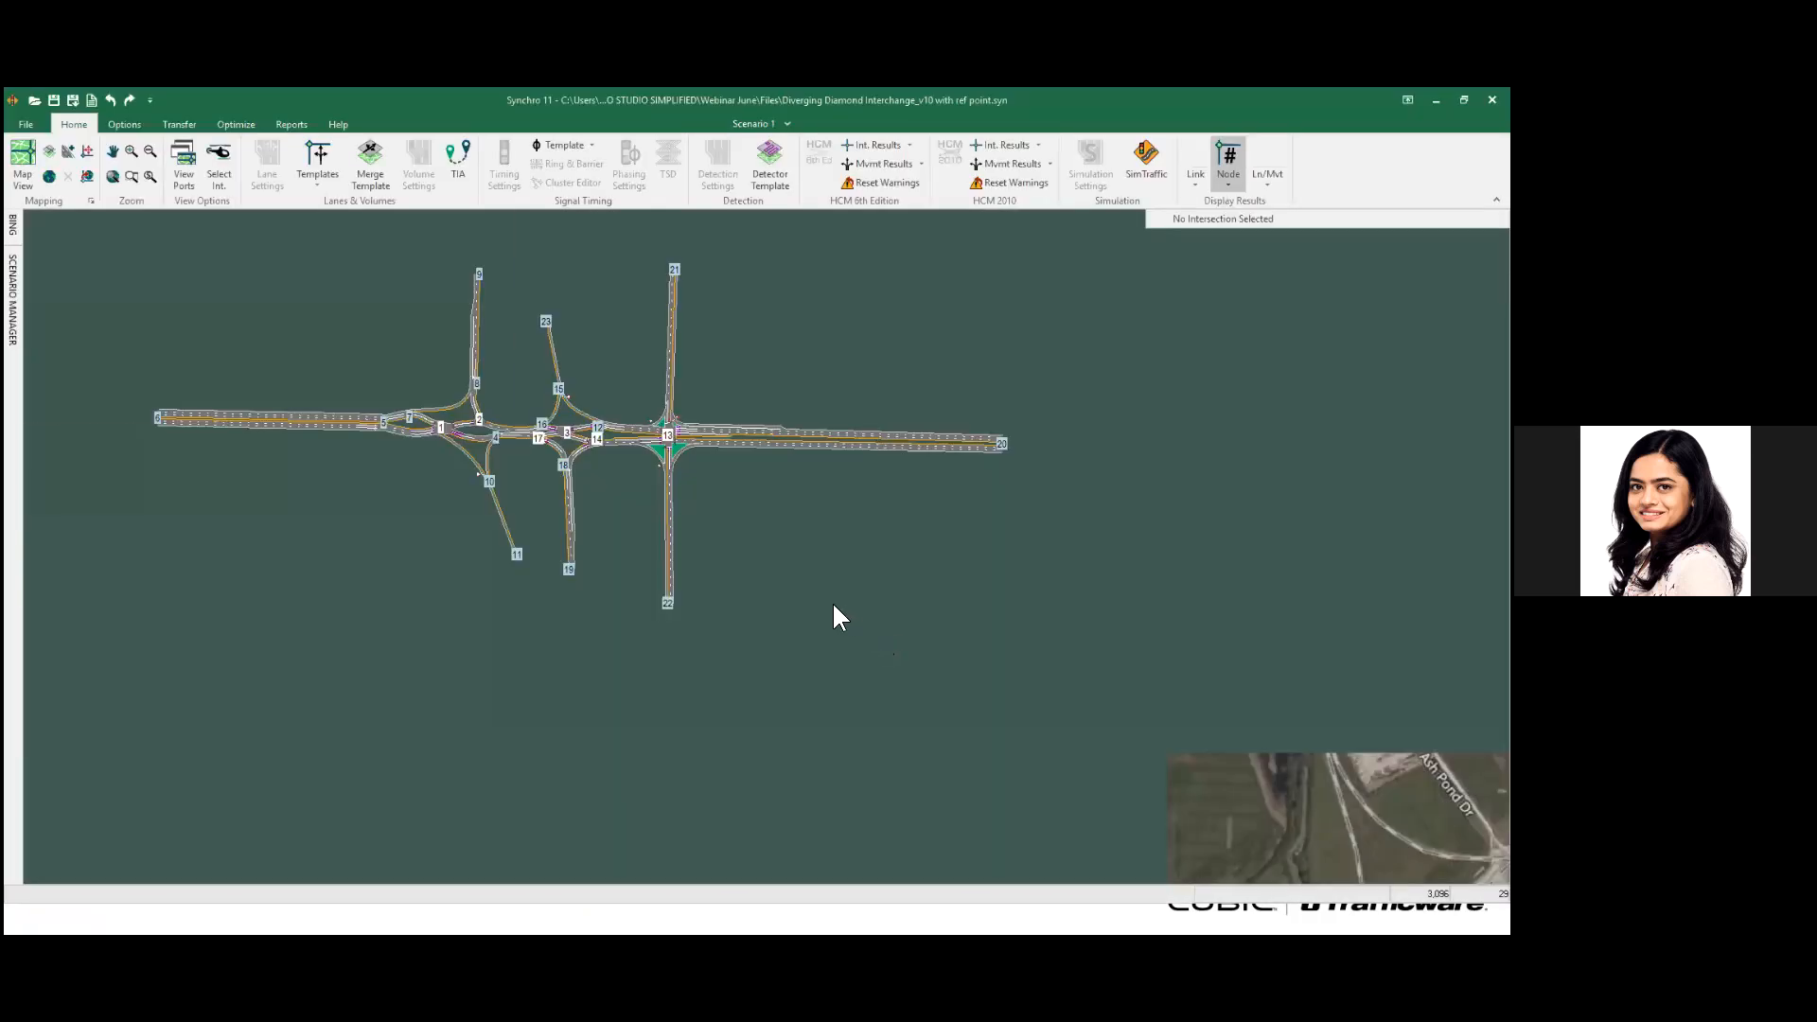
- Check how the diamond interchange network lines up with E Front St on the aerial map, and show the Bing search bar
scroll(579, 476, "down", 2)
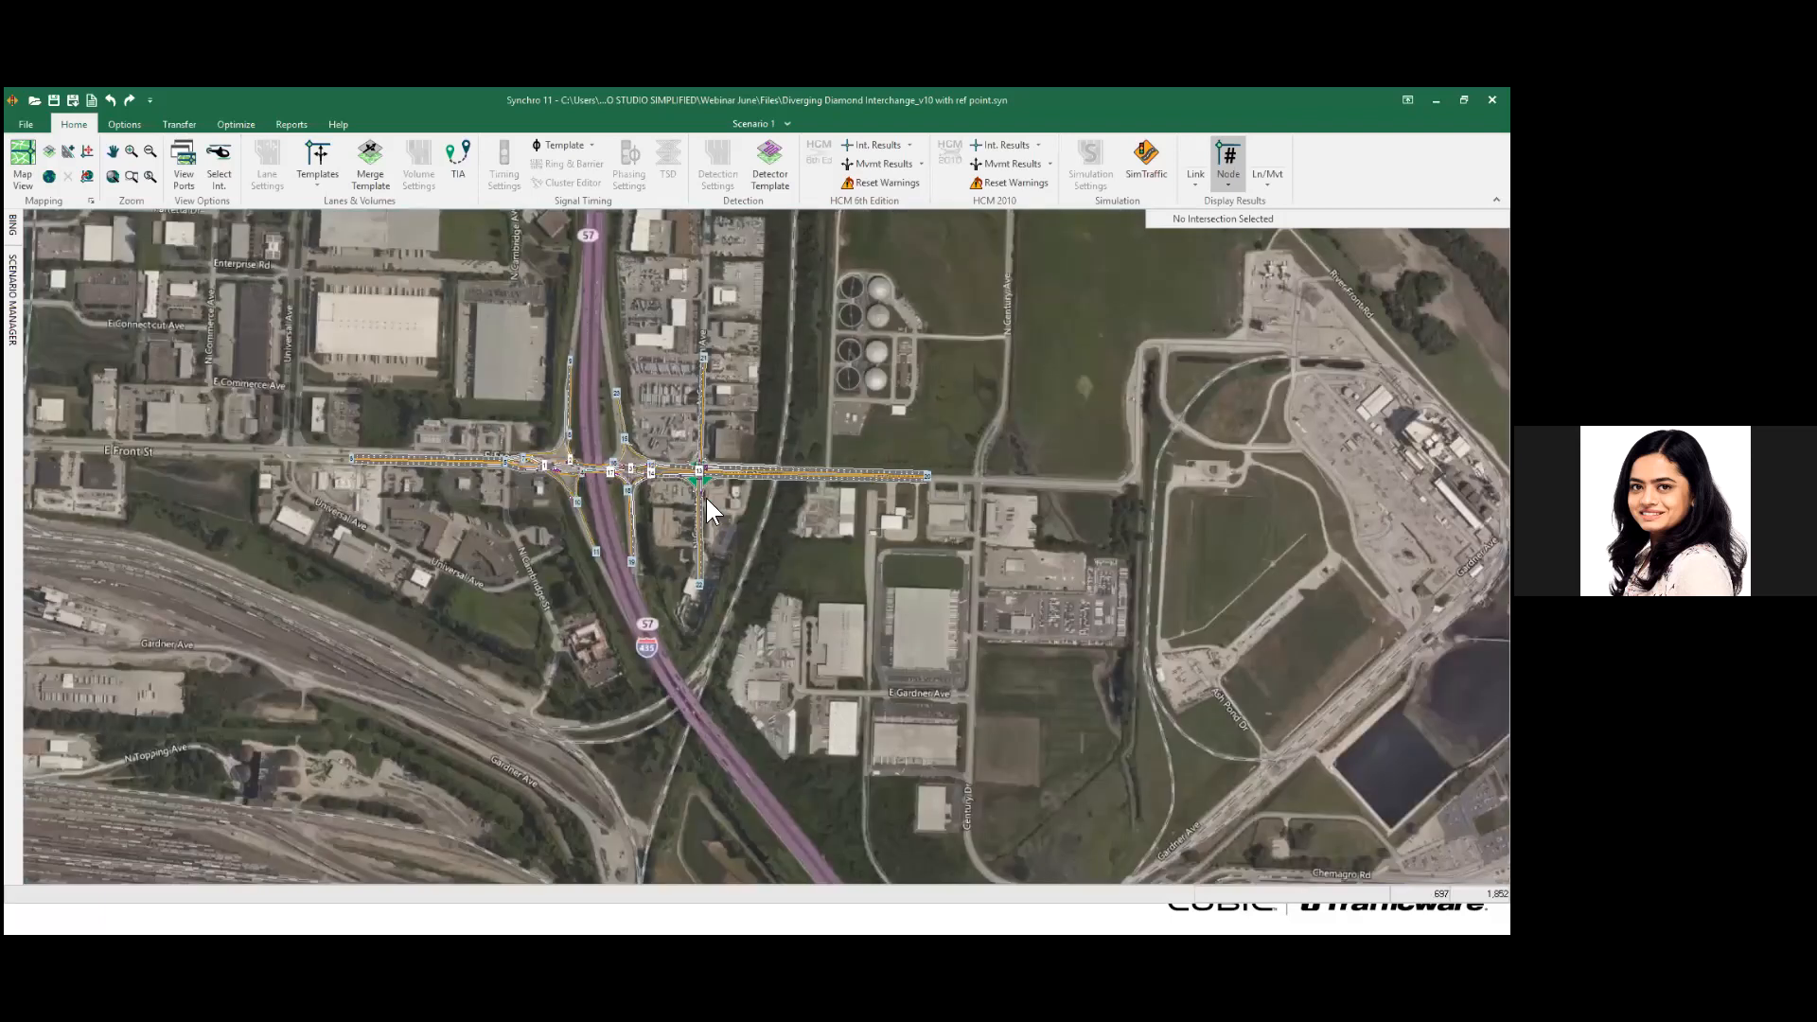
scroll(706, 496, "up", 2)
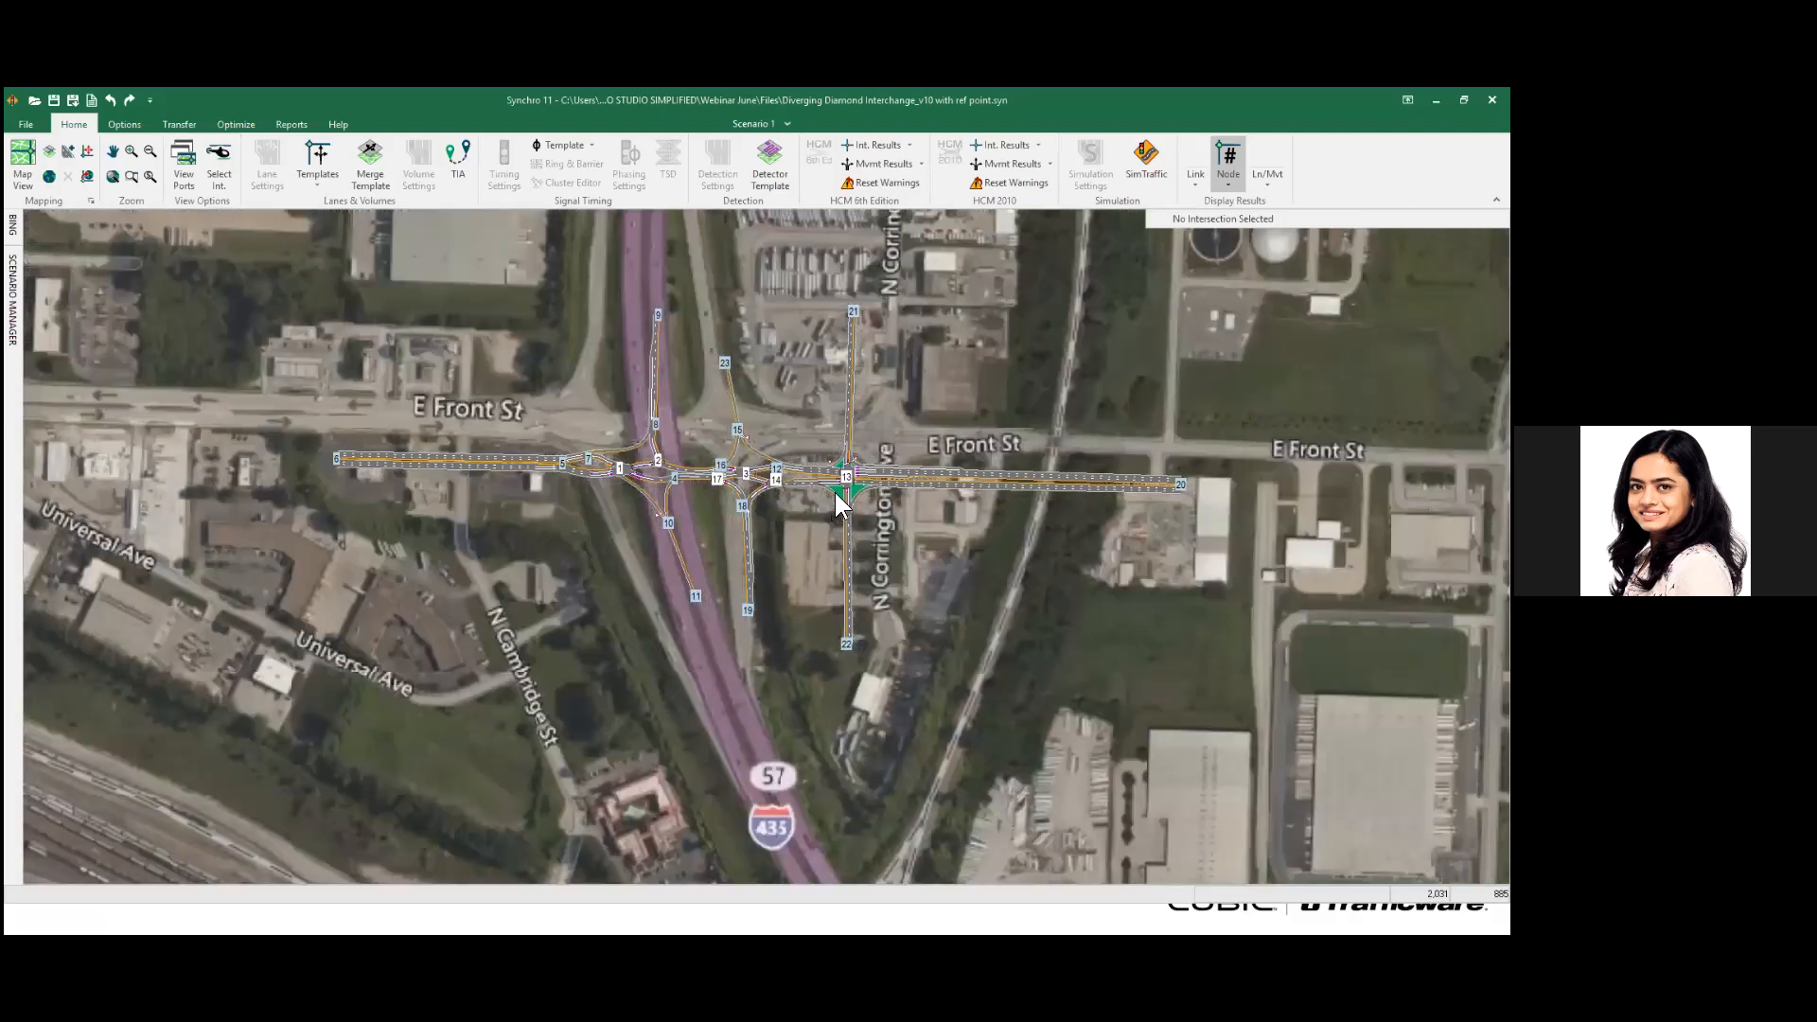
scroll(806, 509, "up", 2)
scroll(807, 502, "down", 2)
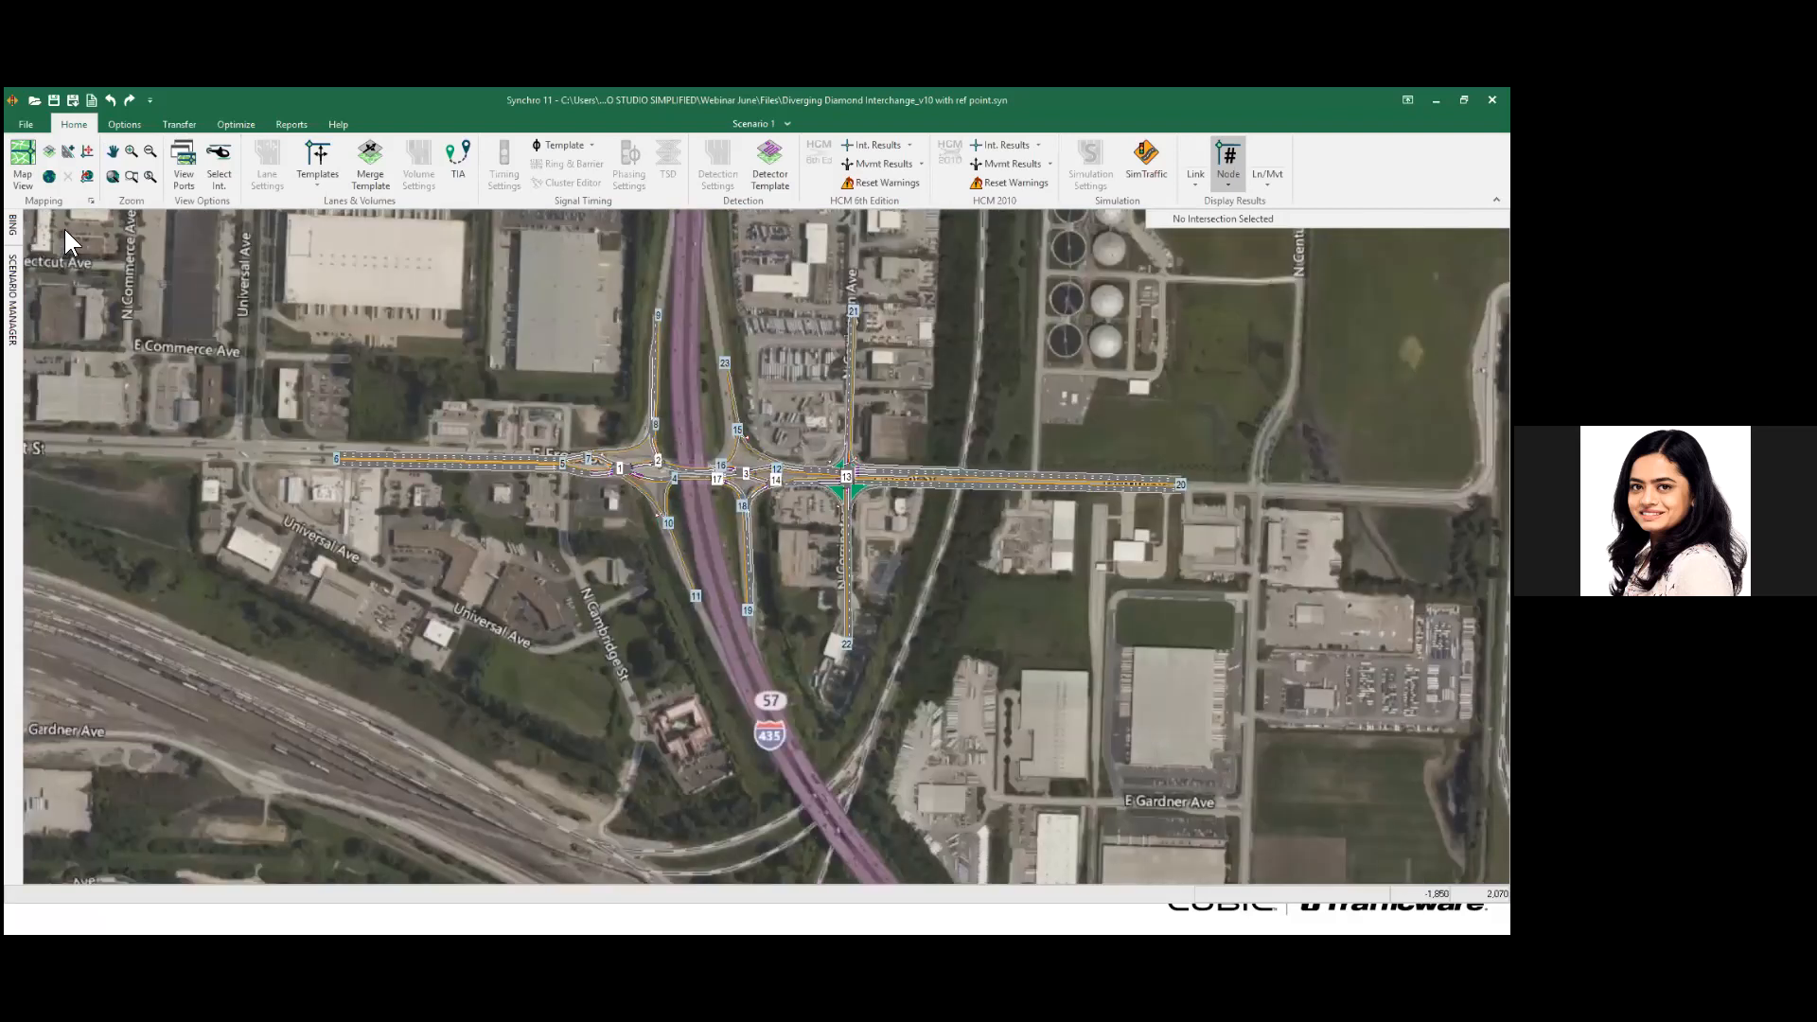
left_click(13, 225)
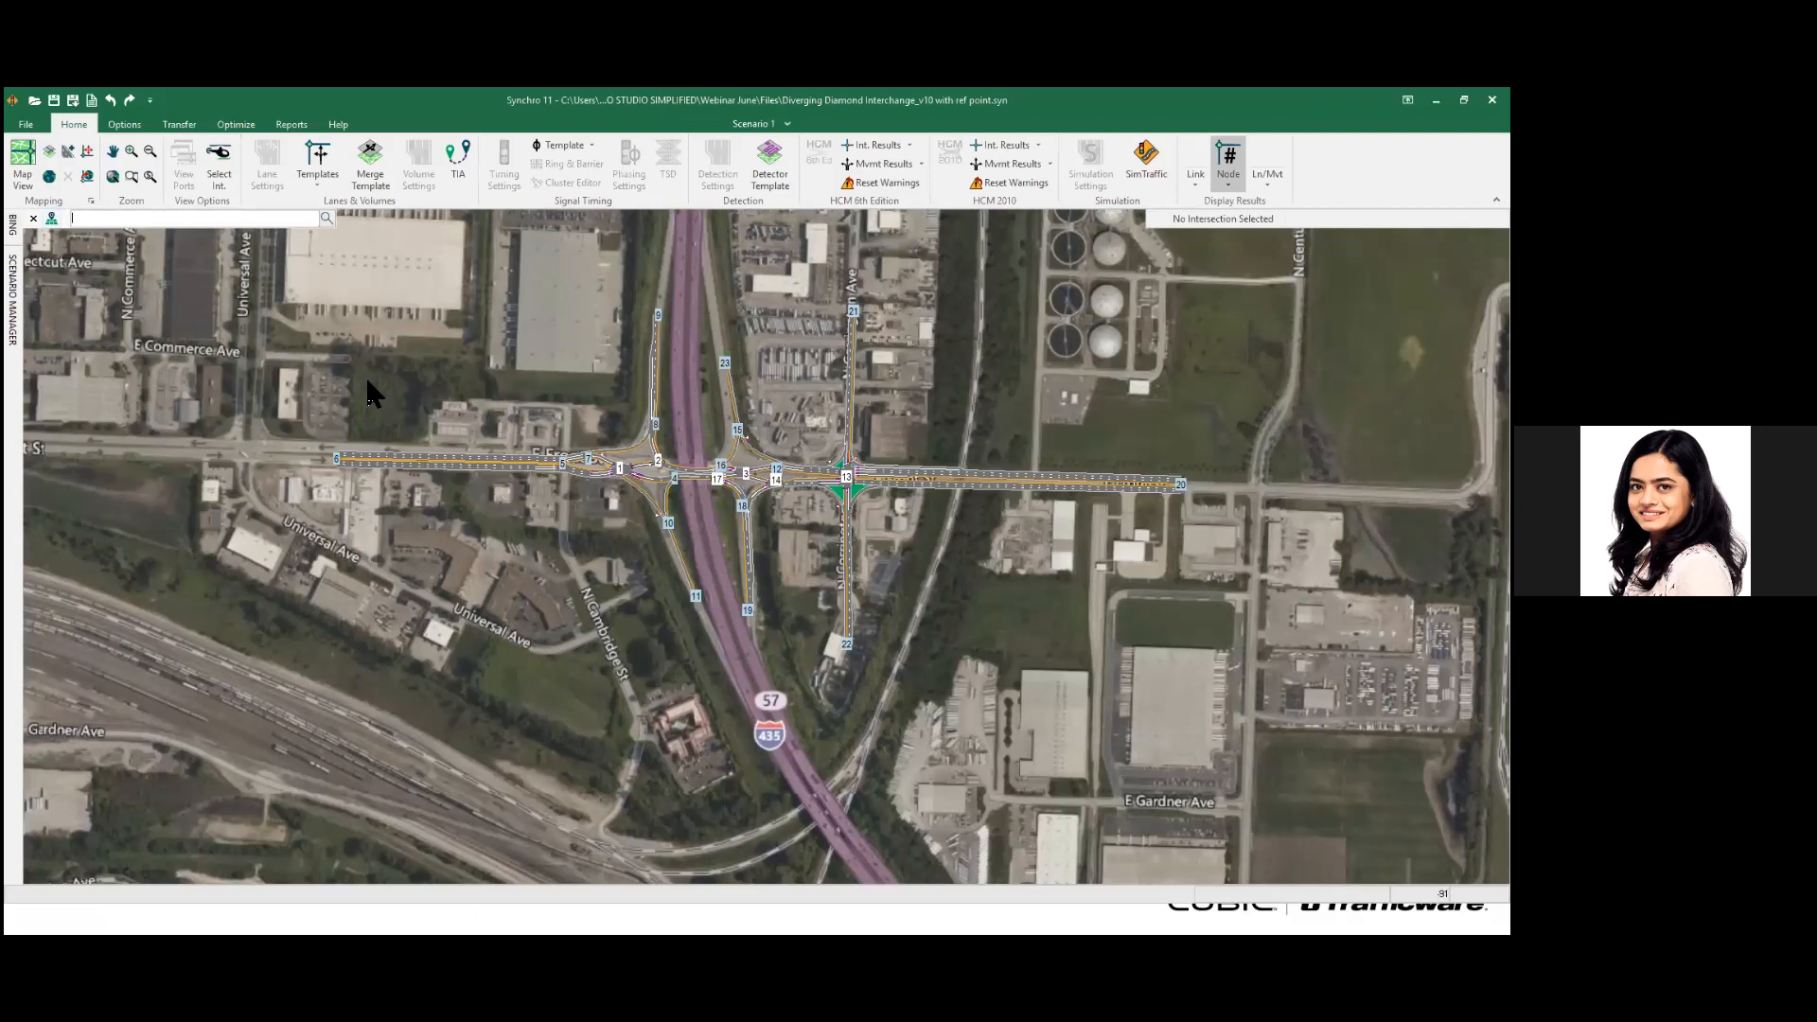
- Open "Diverging Diamond Interchange_v10 without ref point.syn" from the same Files folder
left_click(26, 124)
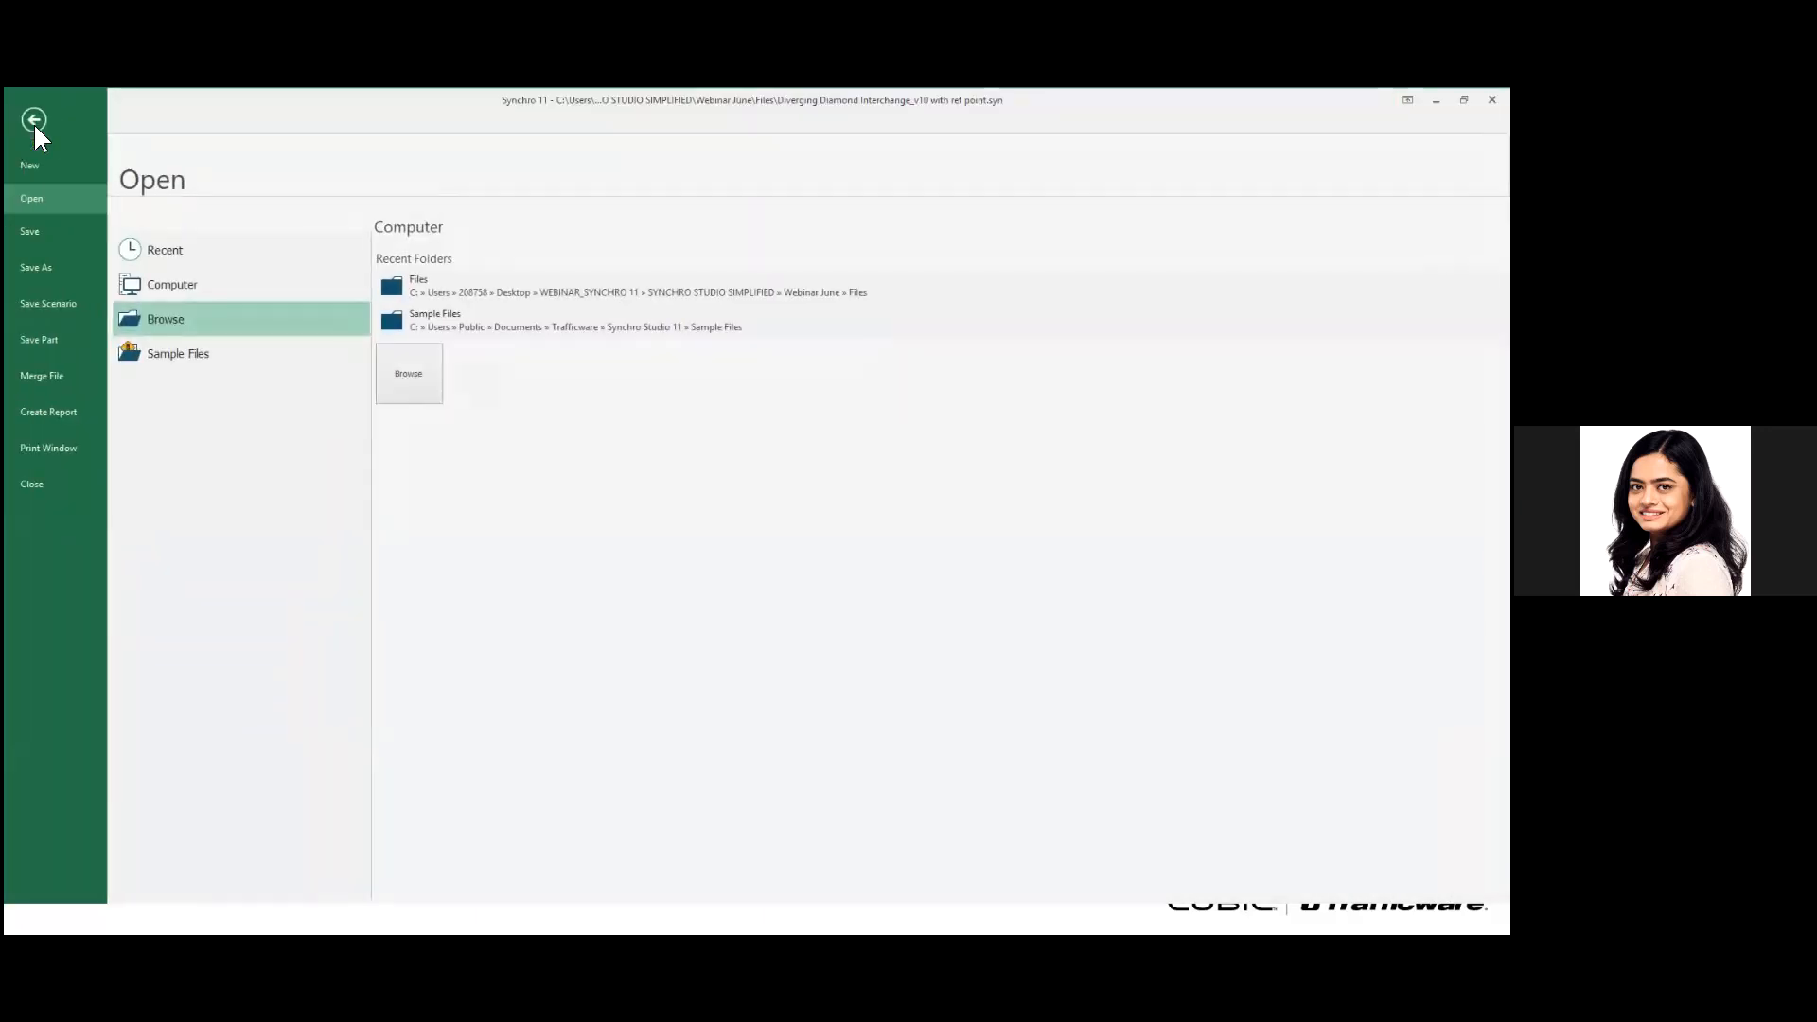
left_click(471, 288)
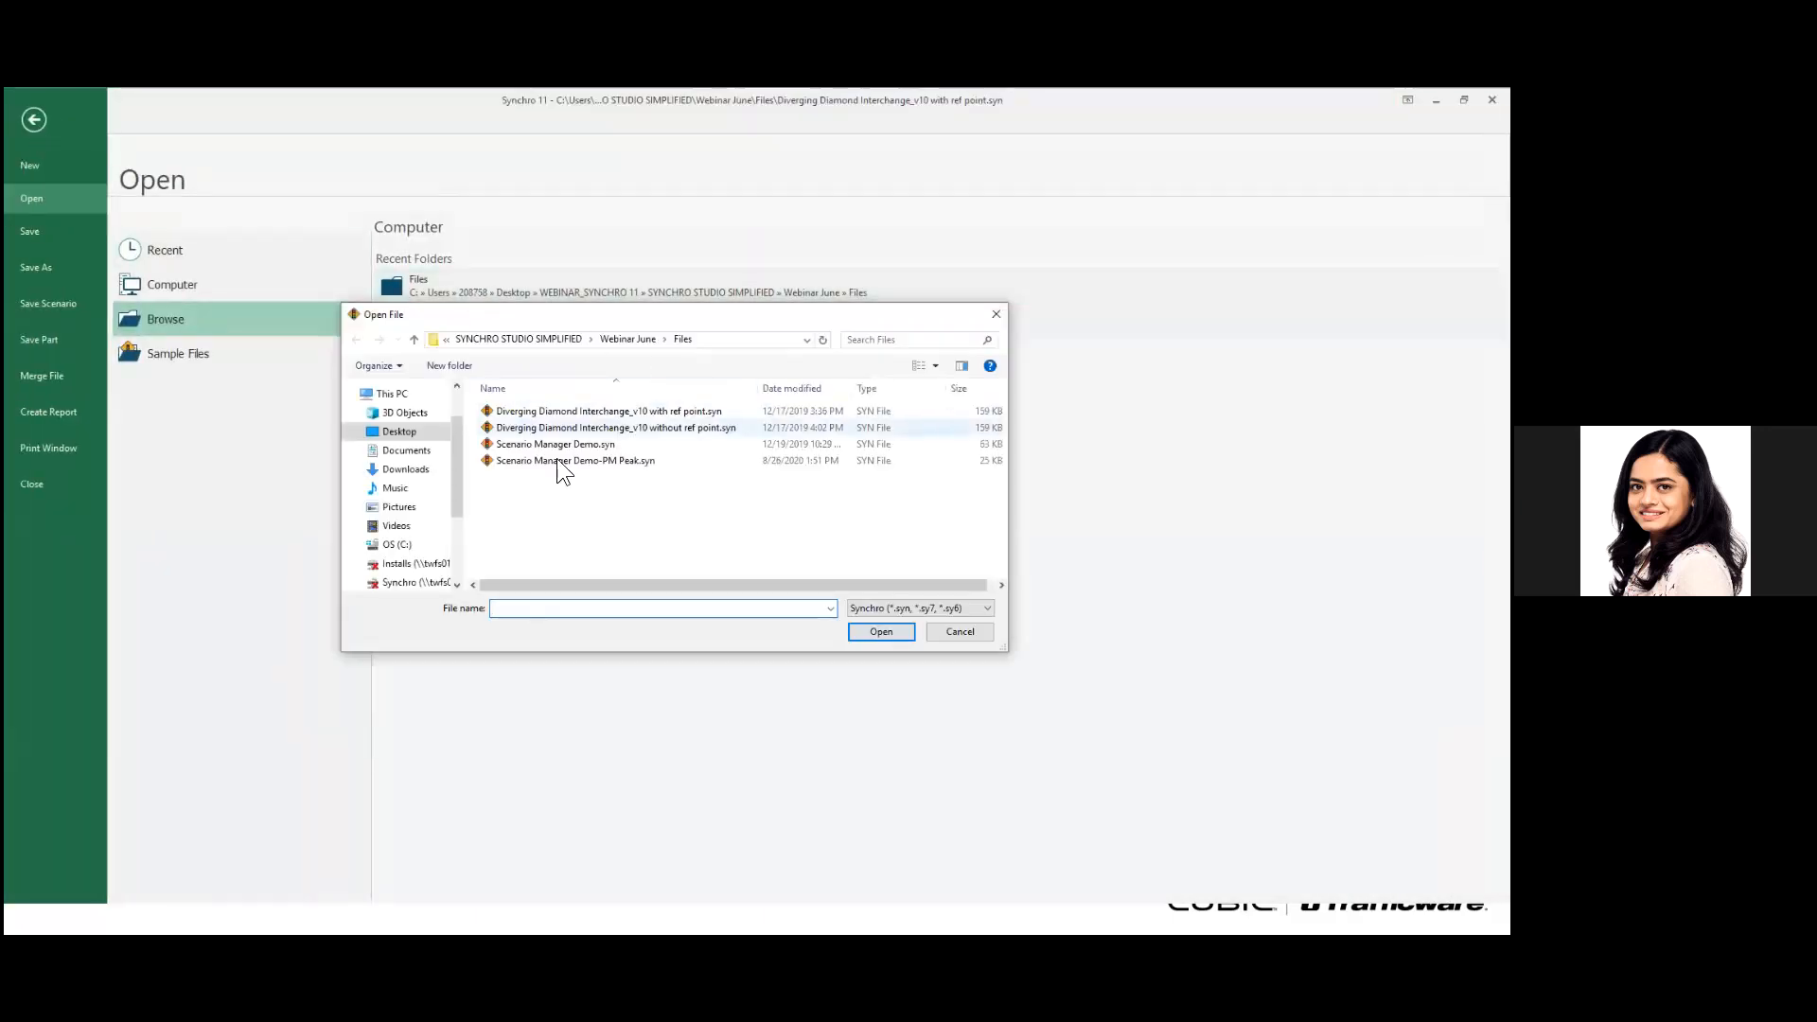
left_click(660, 426)
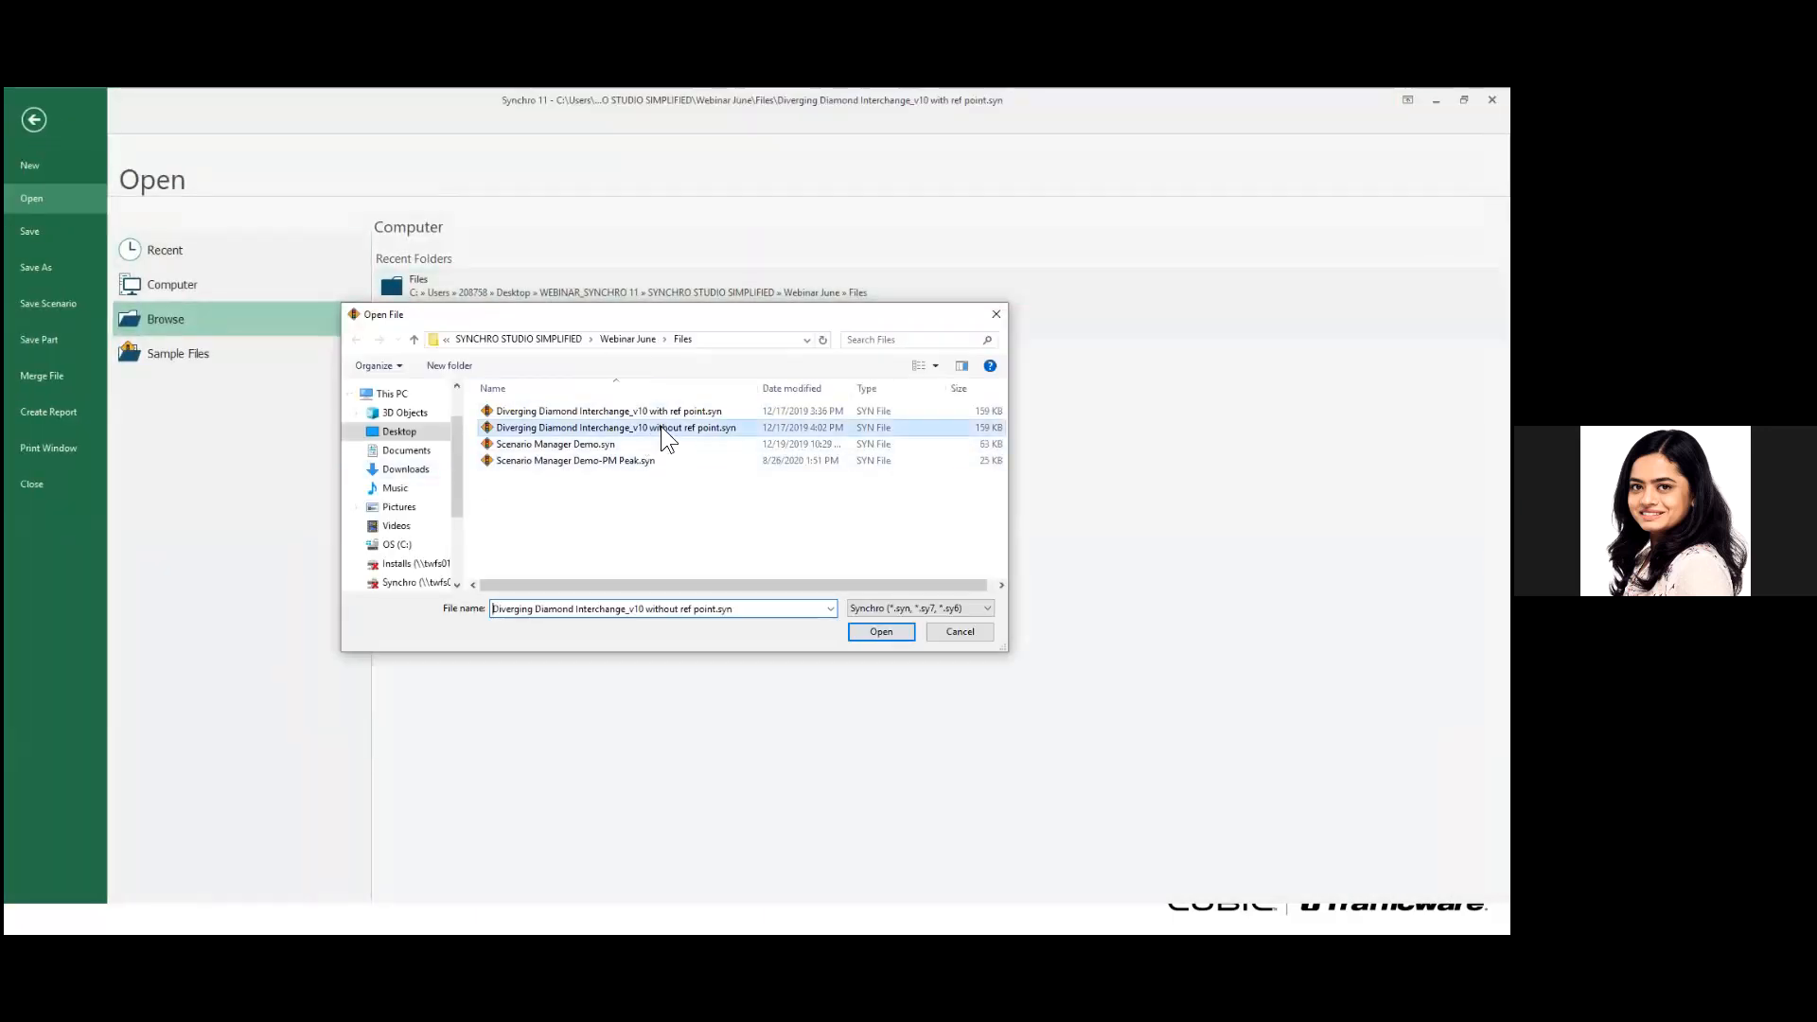
left_click(882, 633)
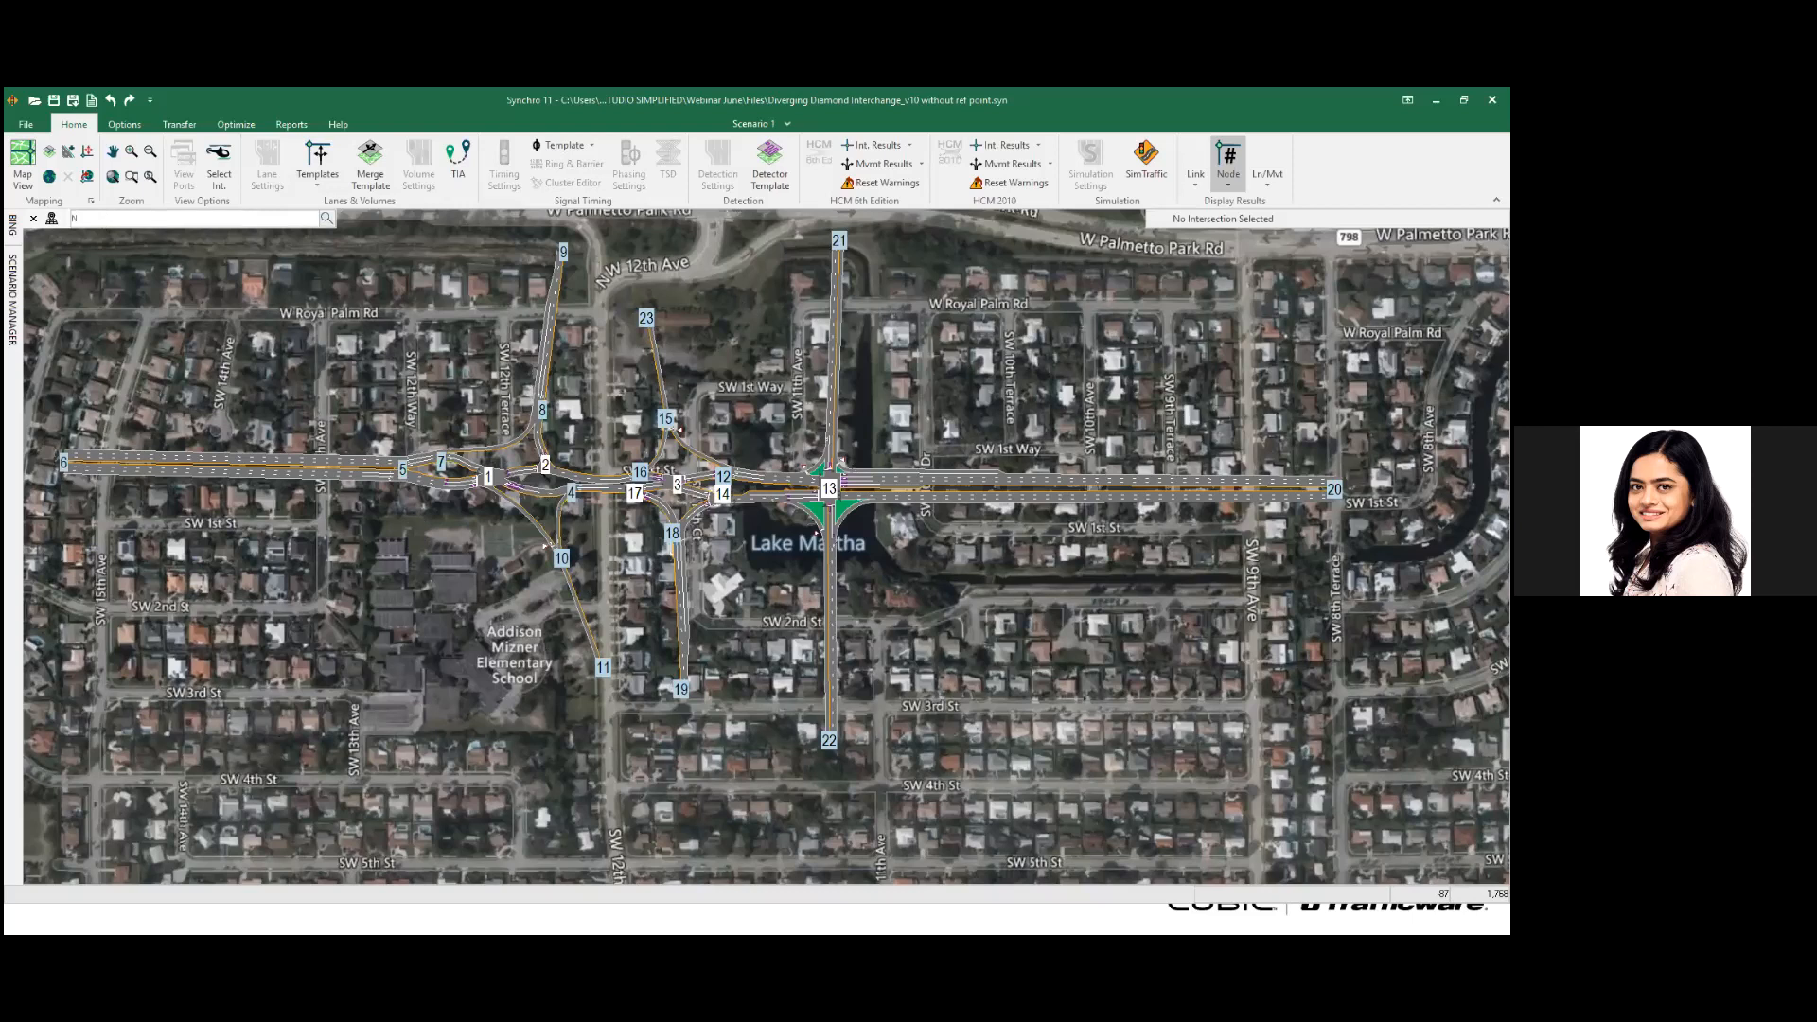
- Search the Bing map for N Corrington Ave, Kansas City
type("Corrington Ave, Kansa")
type("s City")
left_click(330, 220)
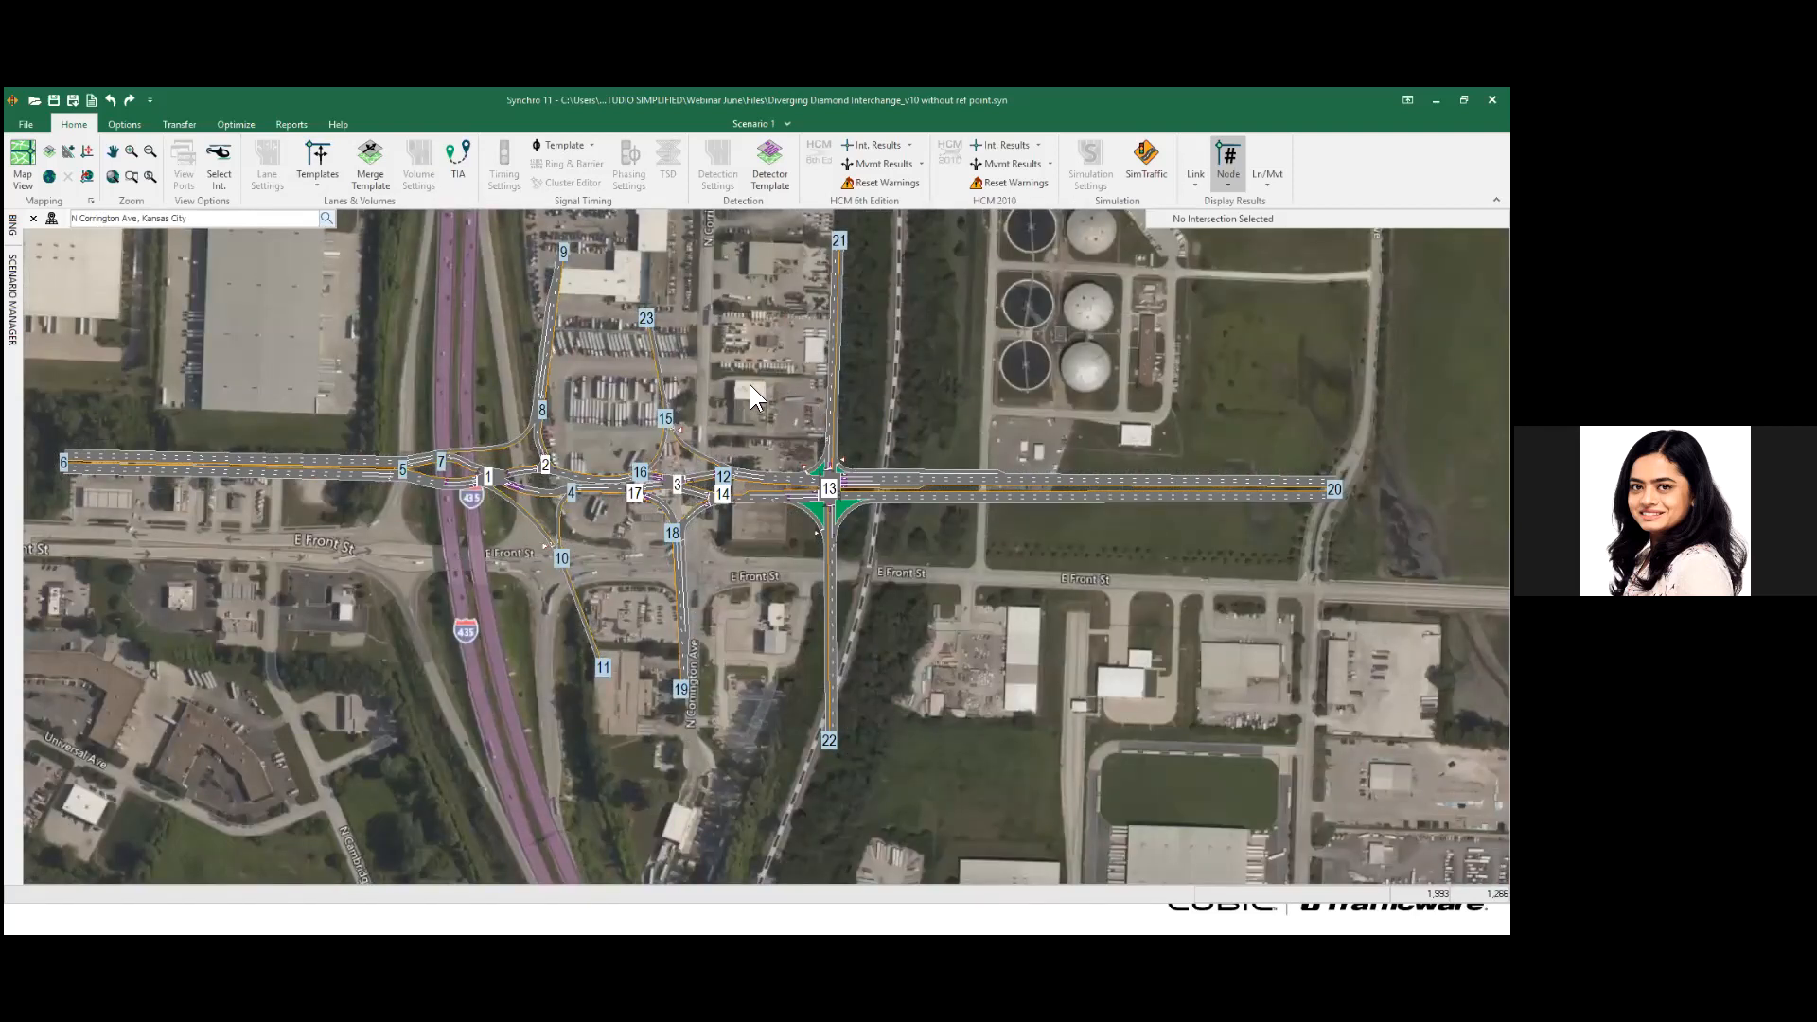
- Move the diamond interchange network onto E Front St and the I-435 crossing, and check its alignment with the aerial roads
left_click_drag(750, 386, 610, 478)
key("Escape")
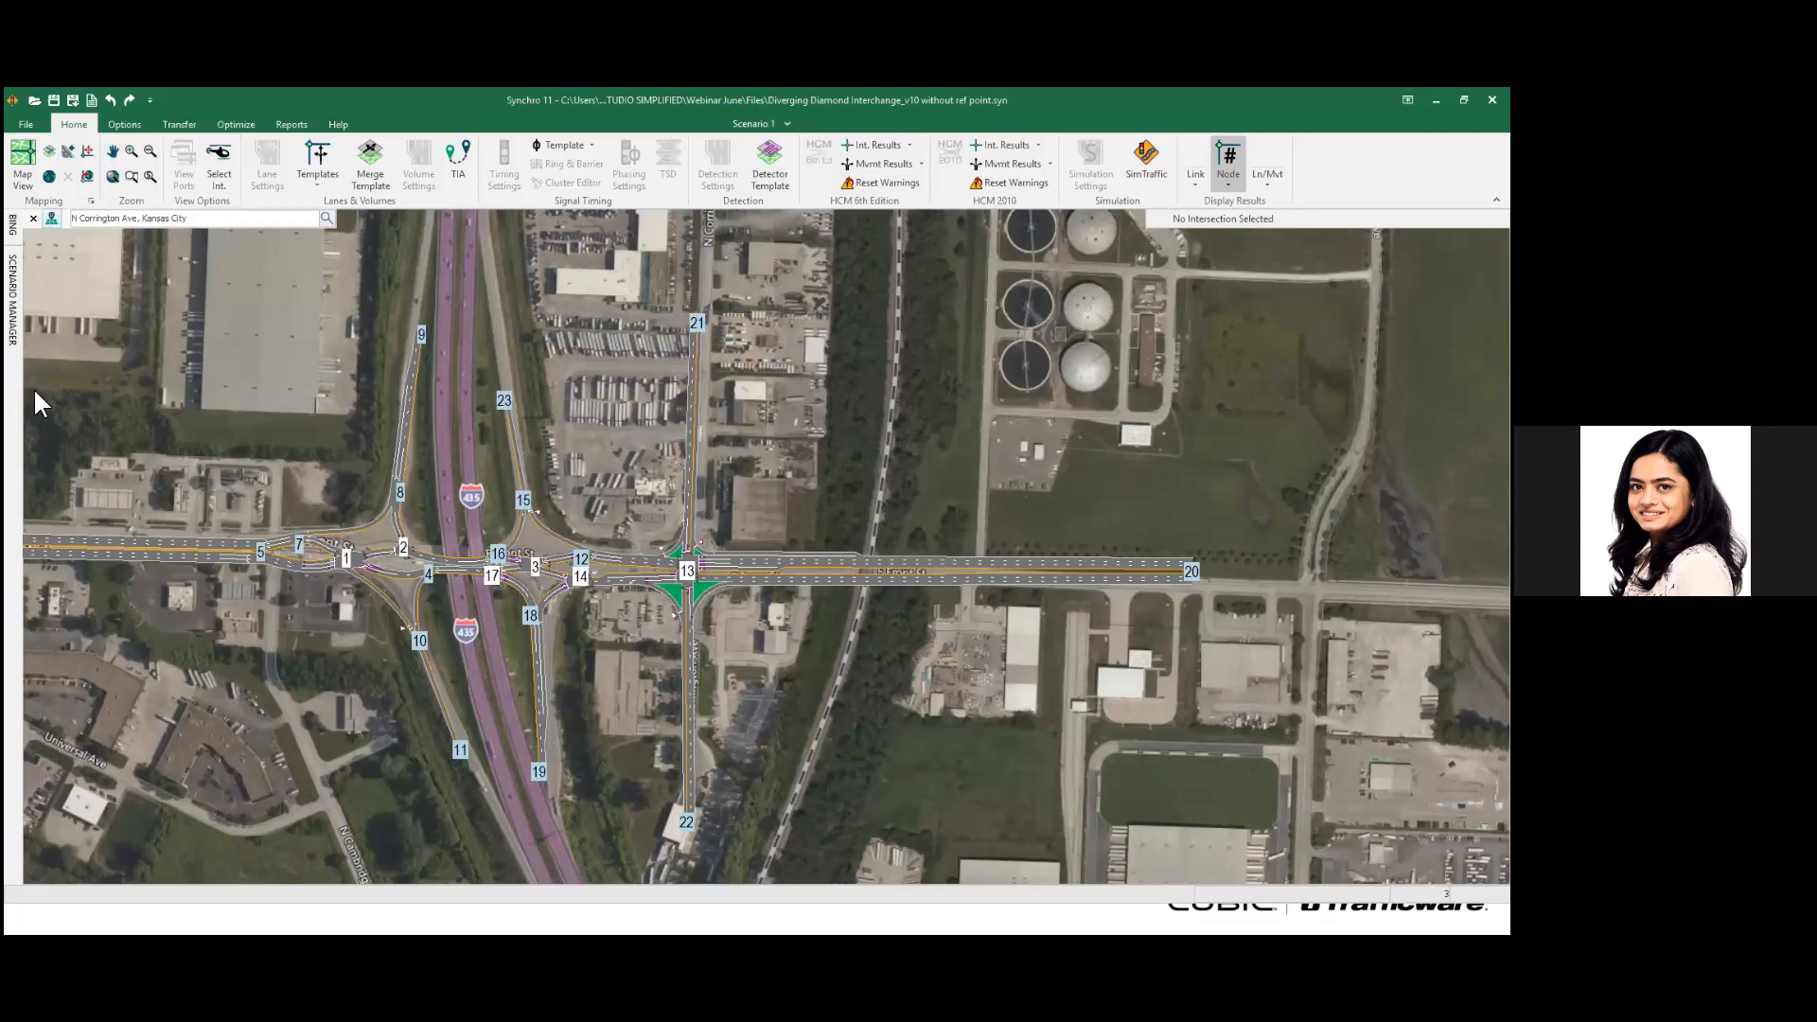
left_click(177, 364)
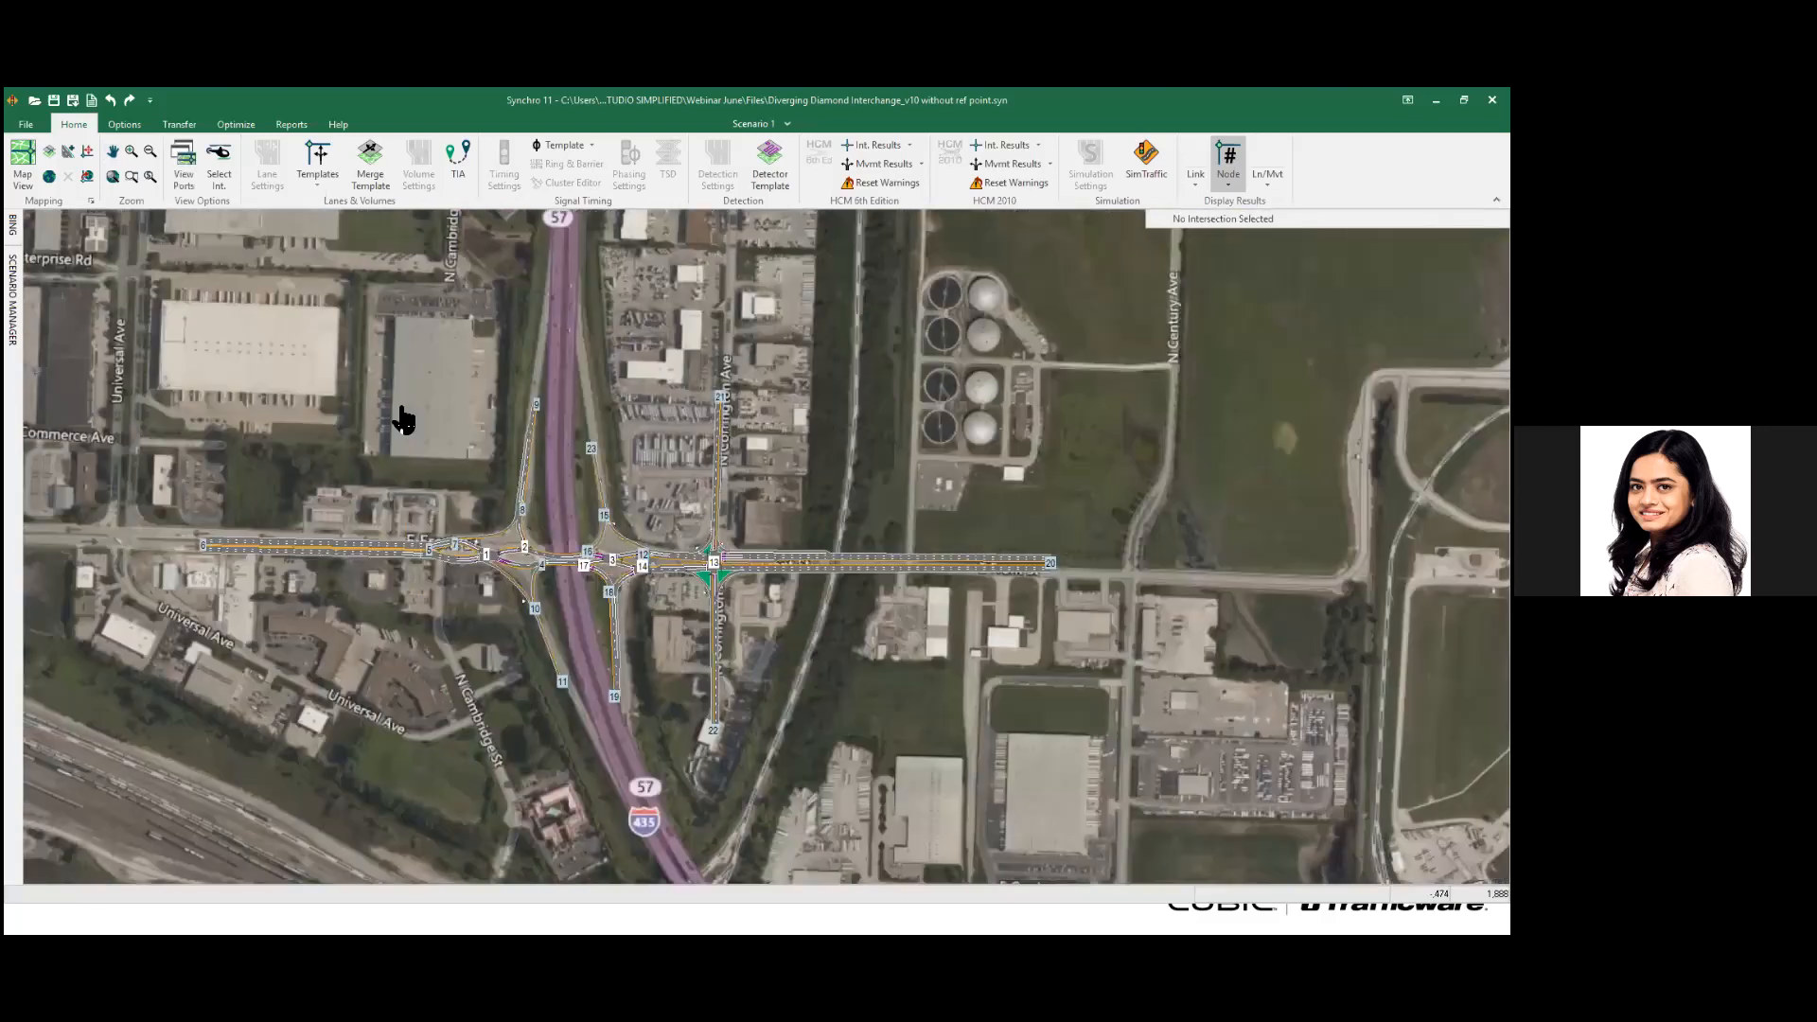
left_click_drag(398, 326, 747, 258)
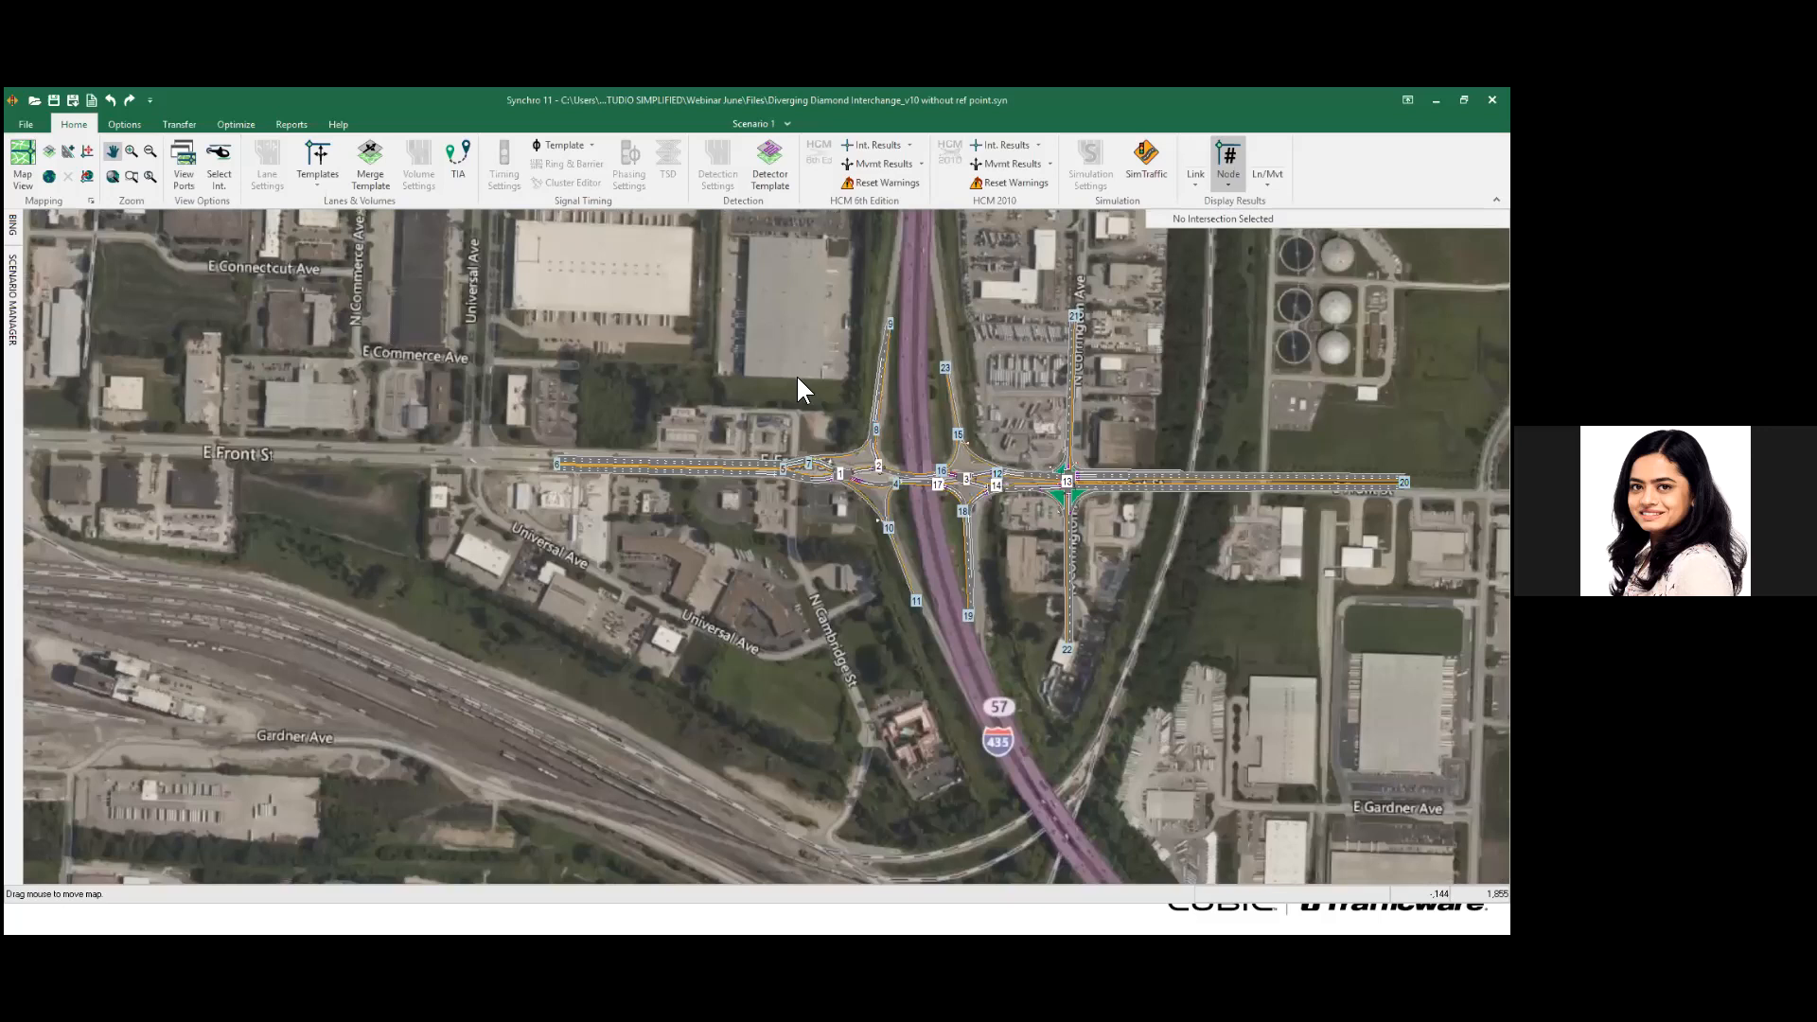
left_click_drag(797, 372, 538, 373)
scroll(780, 588, "up", 3)
left_click_drag(669, 425, 760, 544)
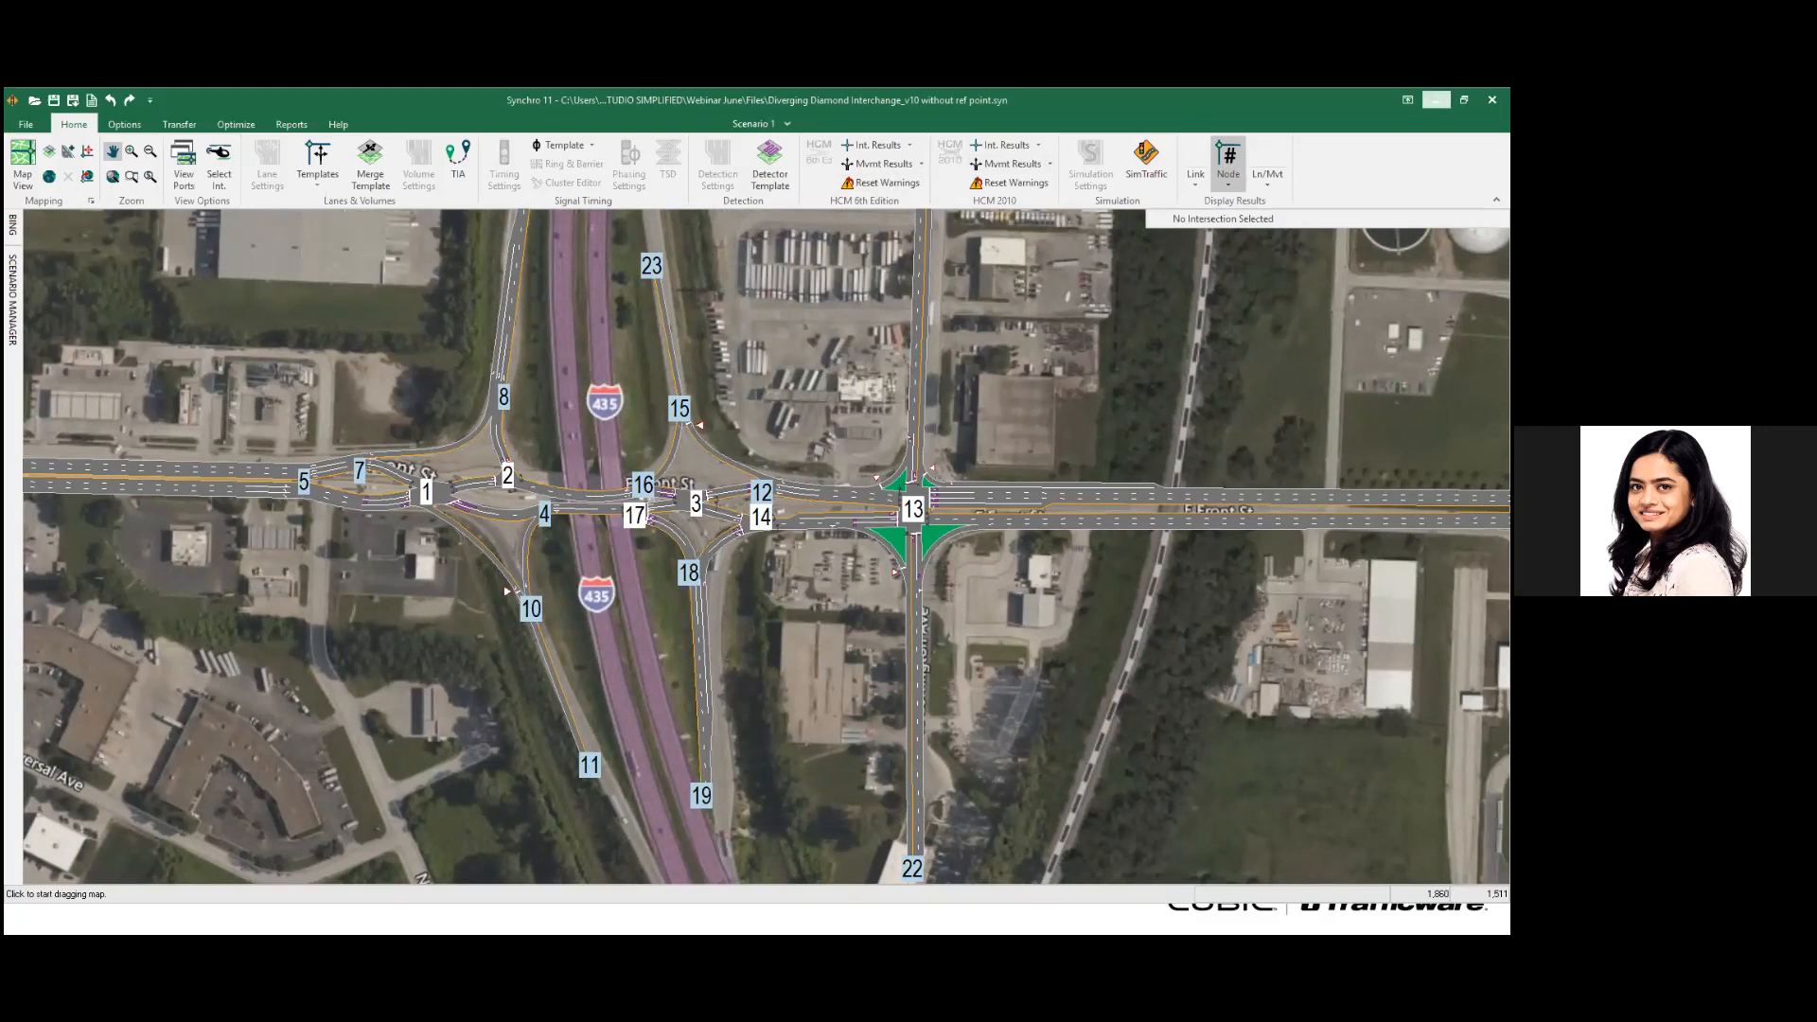
- Switch to the presentation and advance to the Scenario Manager slide
left_click(1436, 99)
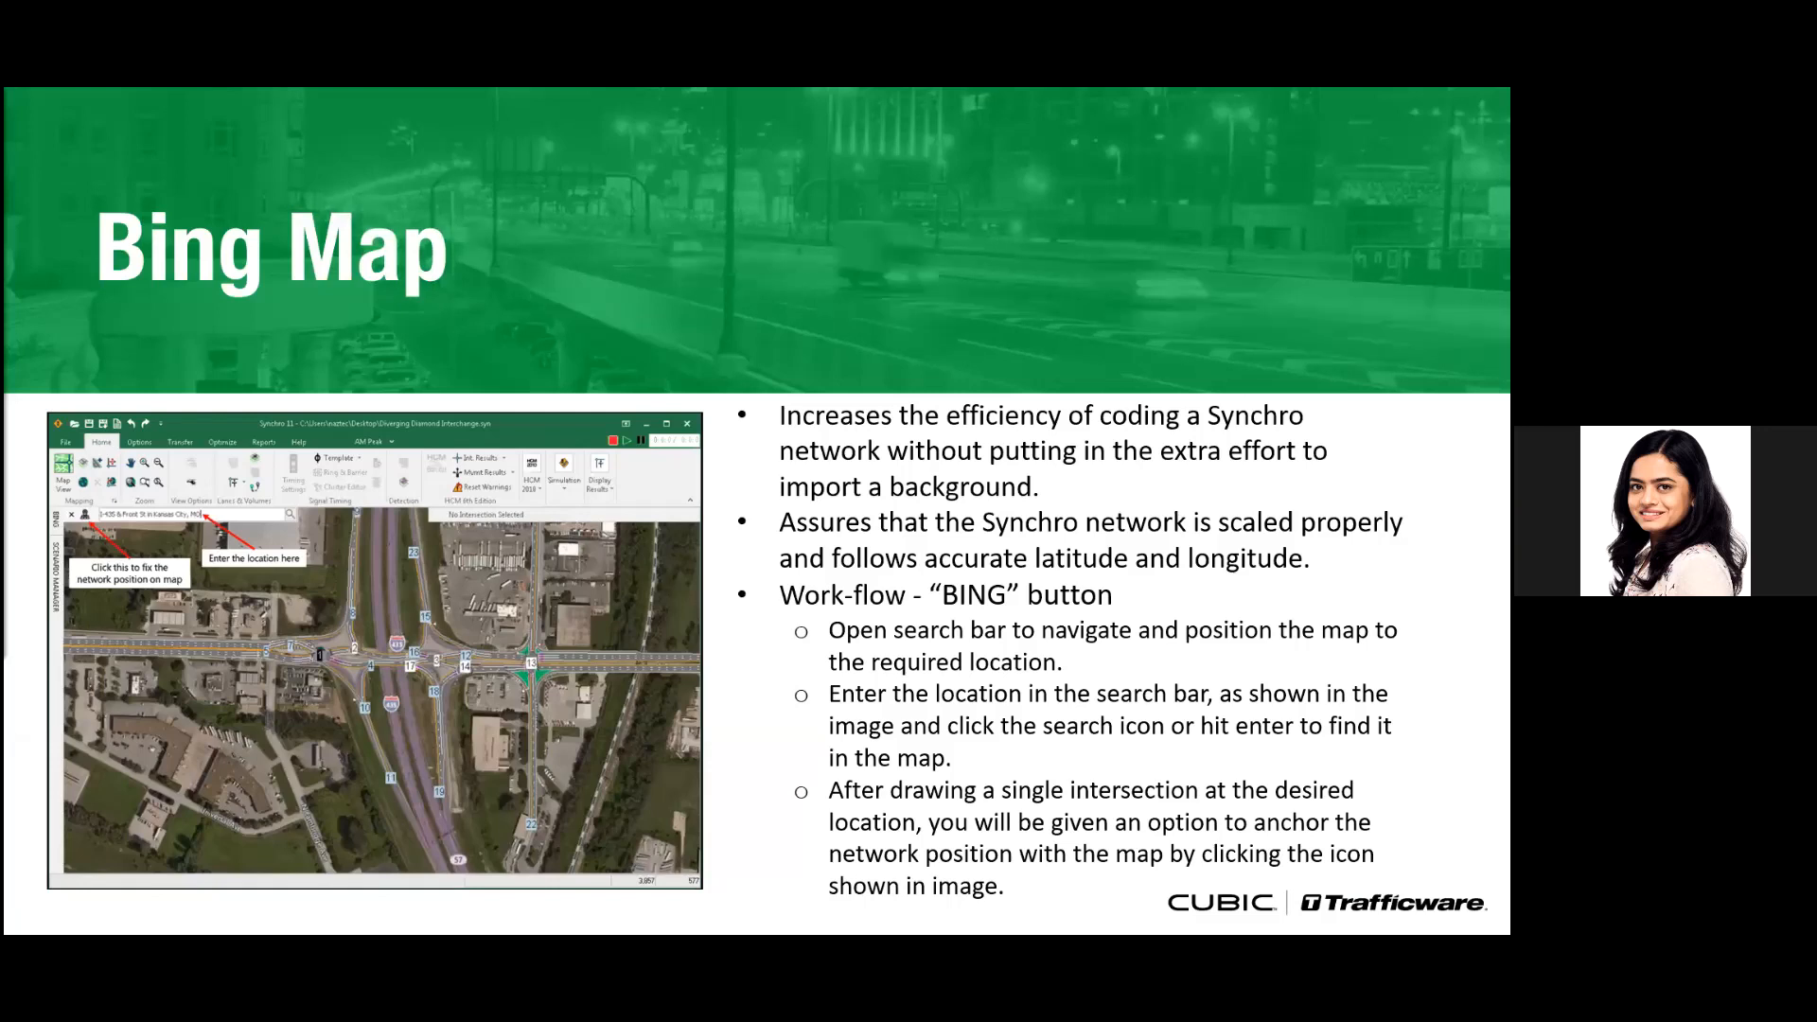
key("Right")
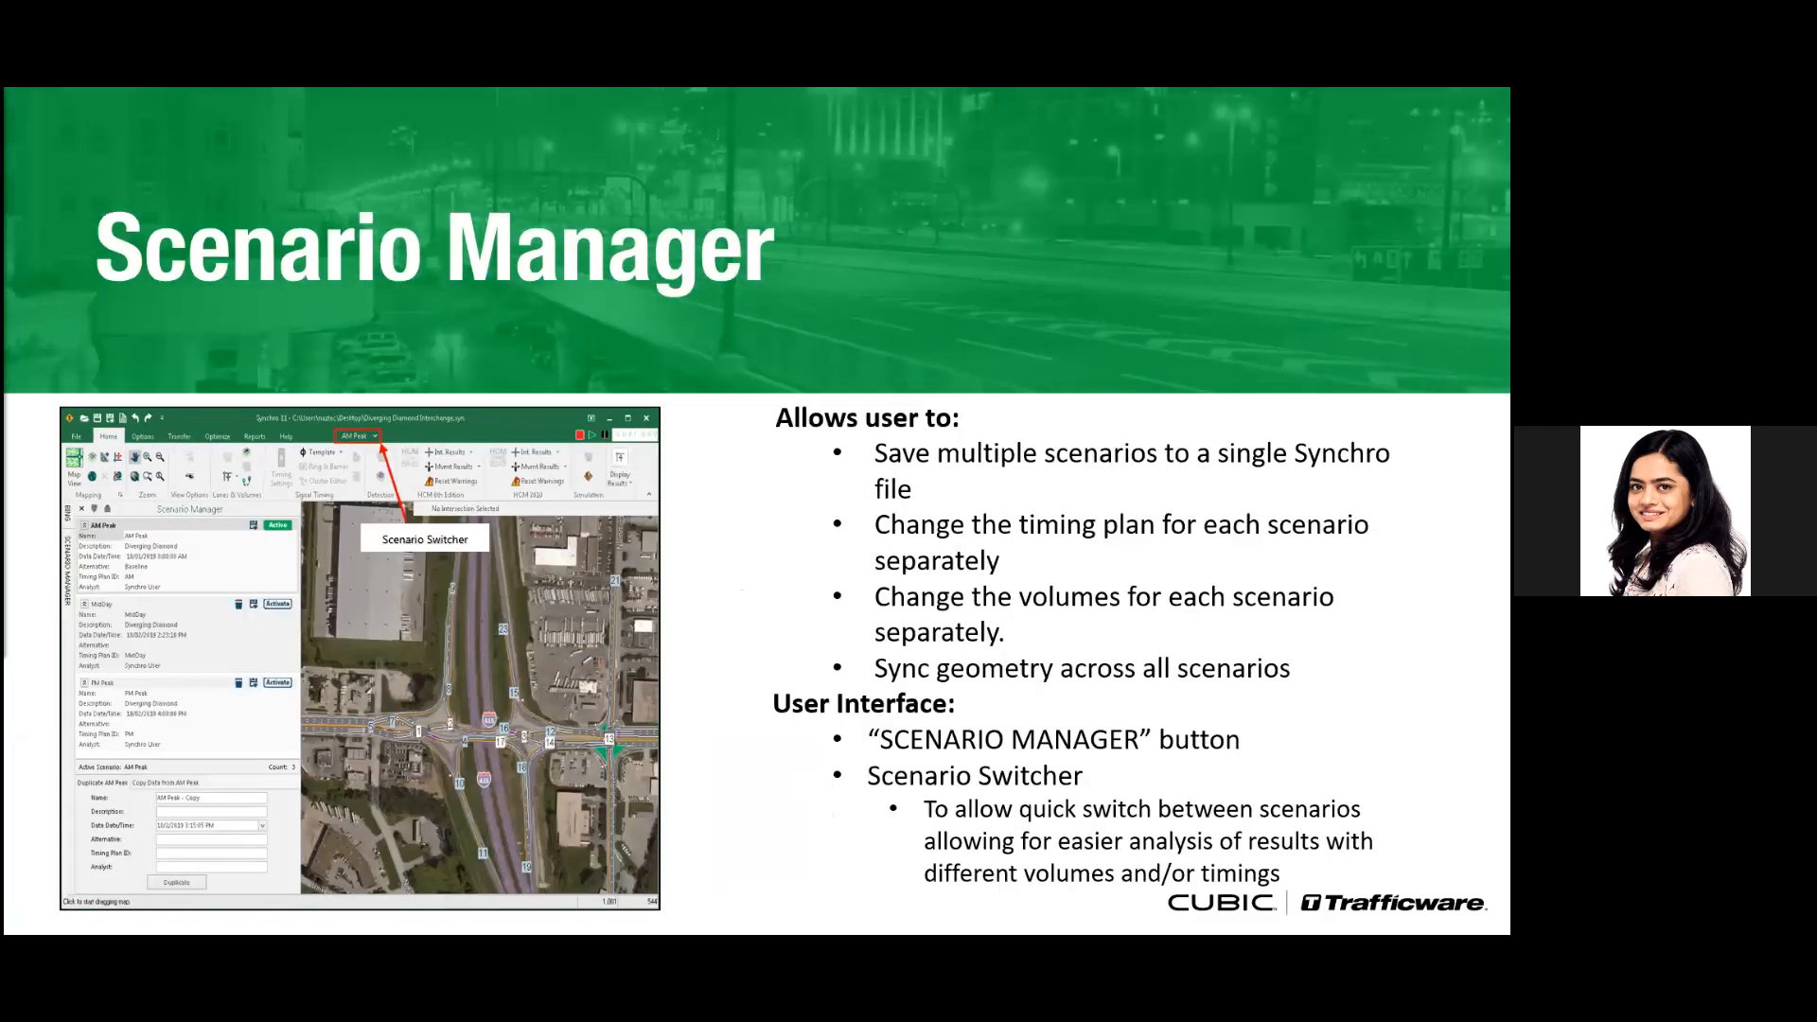
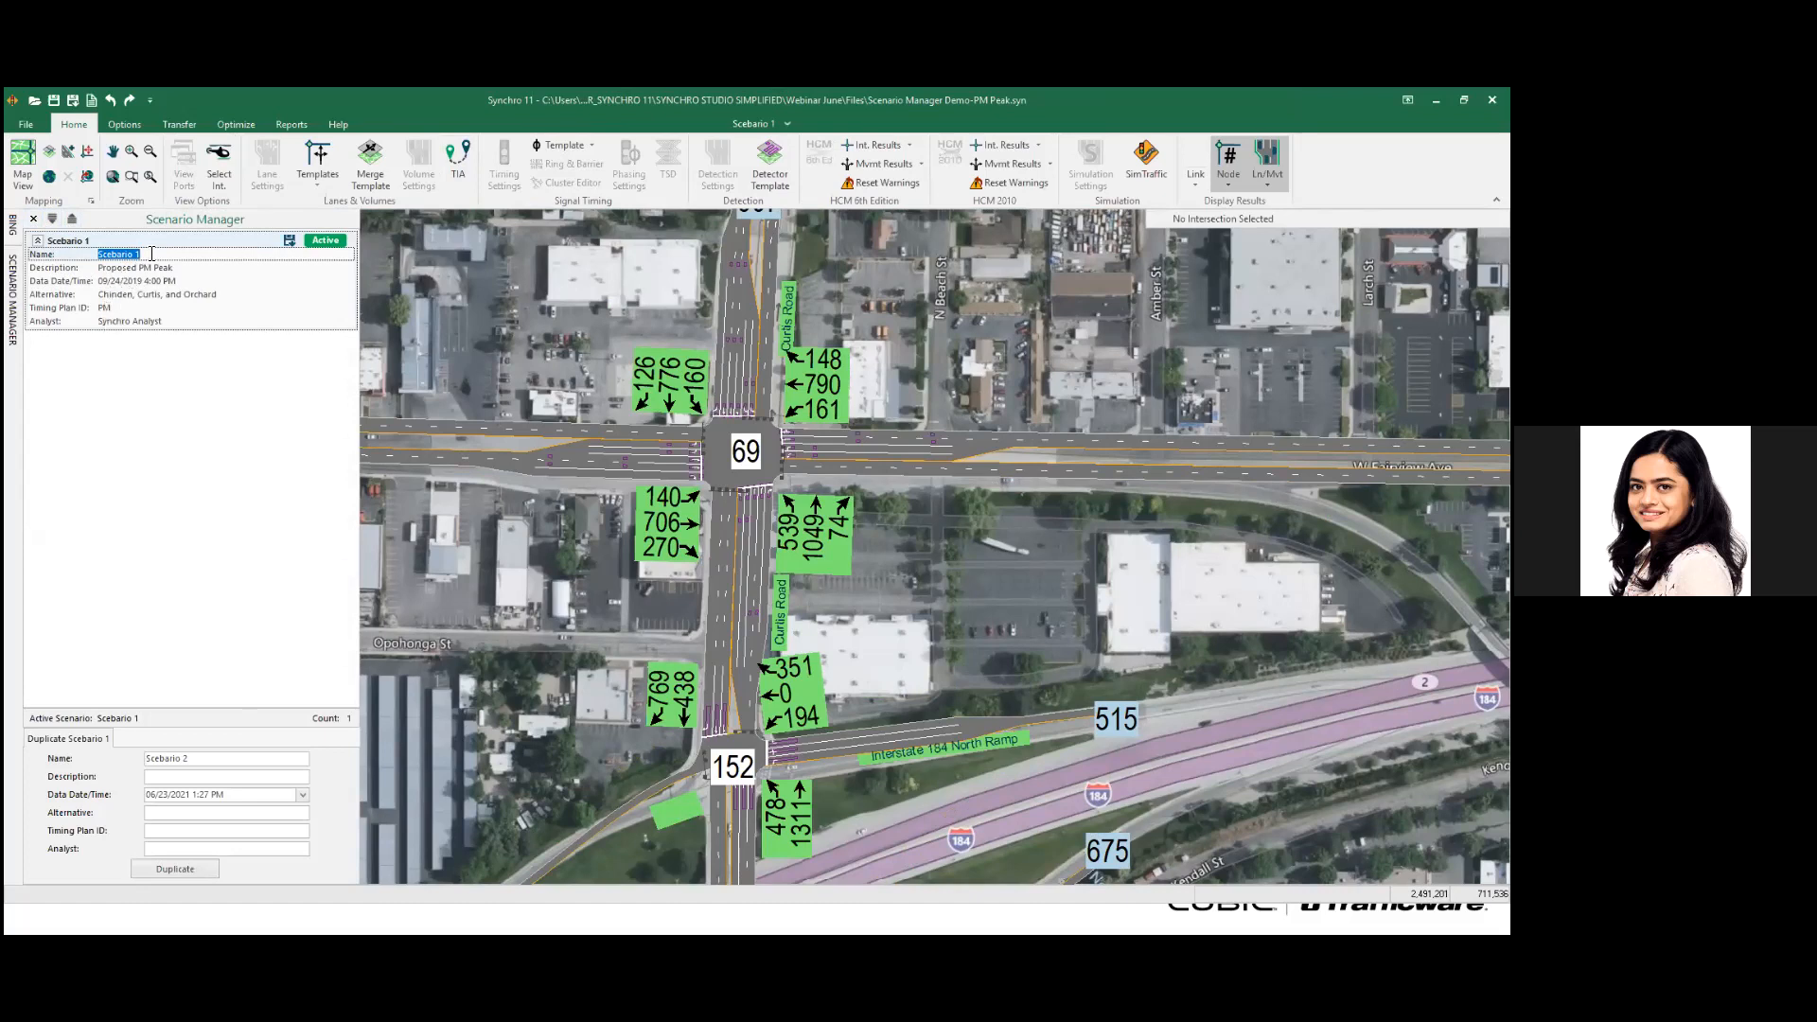
- Rename the active scenario as PM Peak in the Scenario Manager
type("PM Peak")
key("Return")
- Review the PM Peak scenario's name, data date and time, alternative and timing plan ID fields
left_click(121, 255)
left_click(112, 280)
left_click(125, 293)
left_click(104, 308)
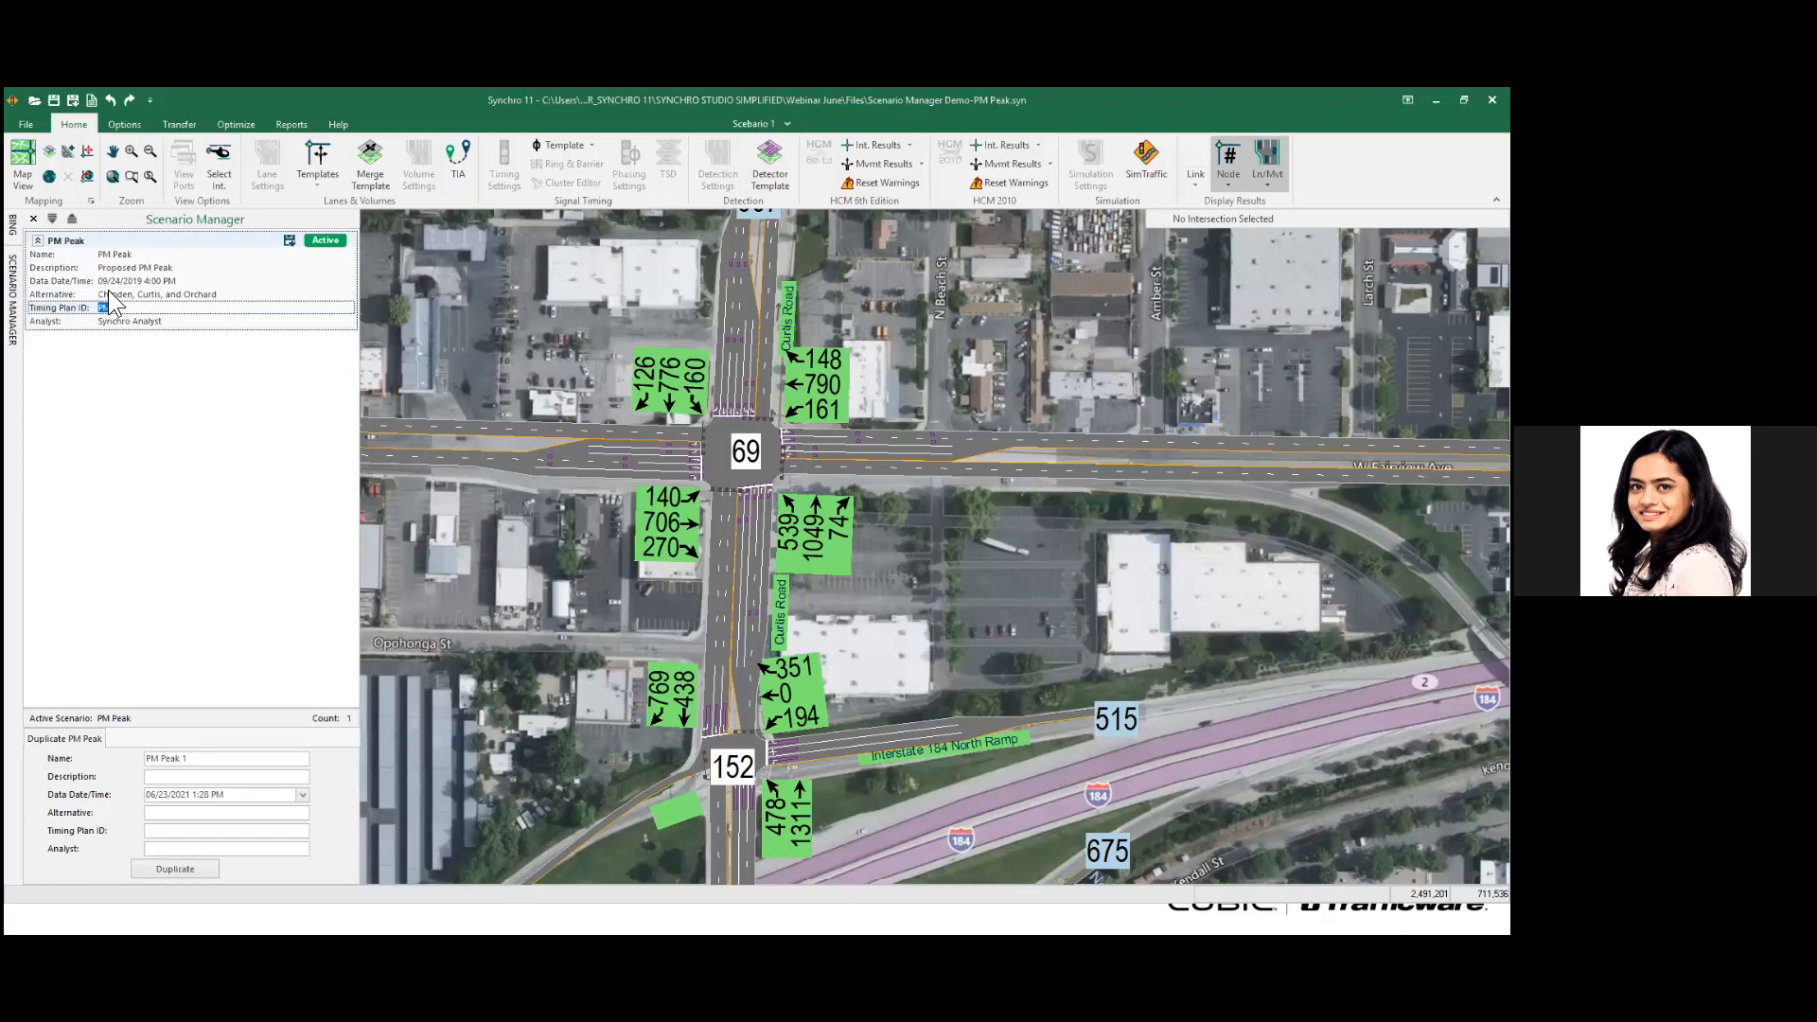
left_click(115, 282)
left_click(118, 294)
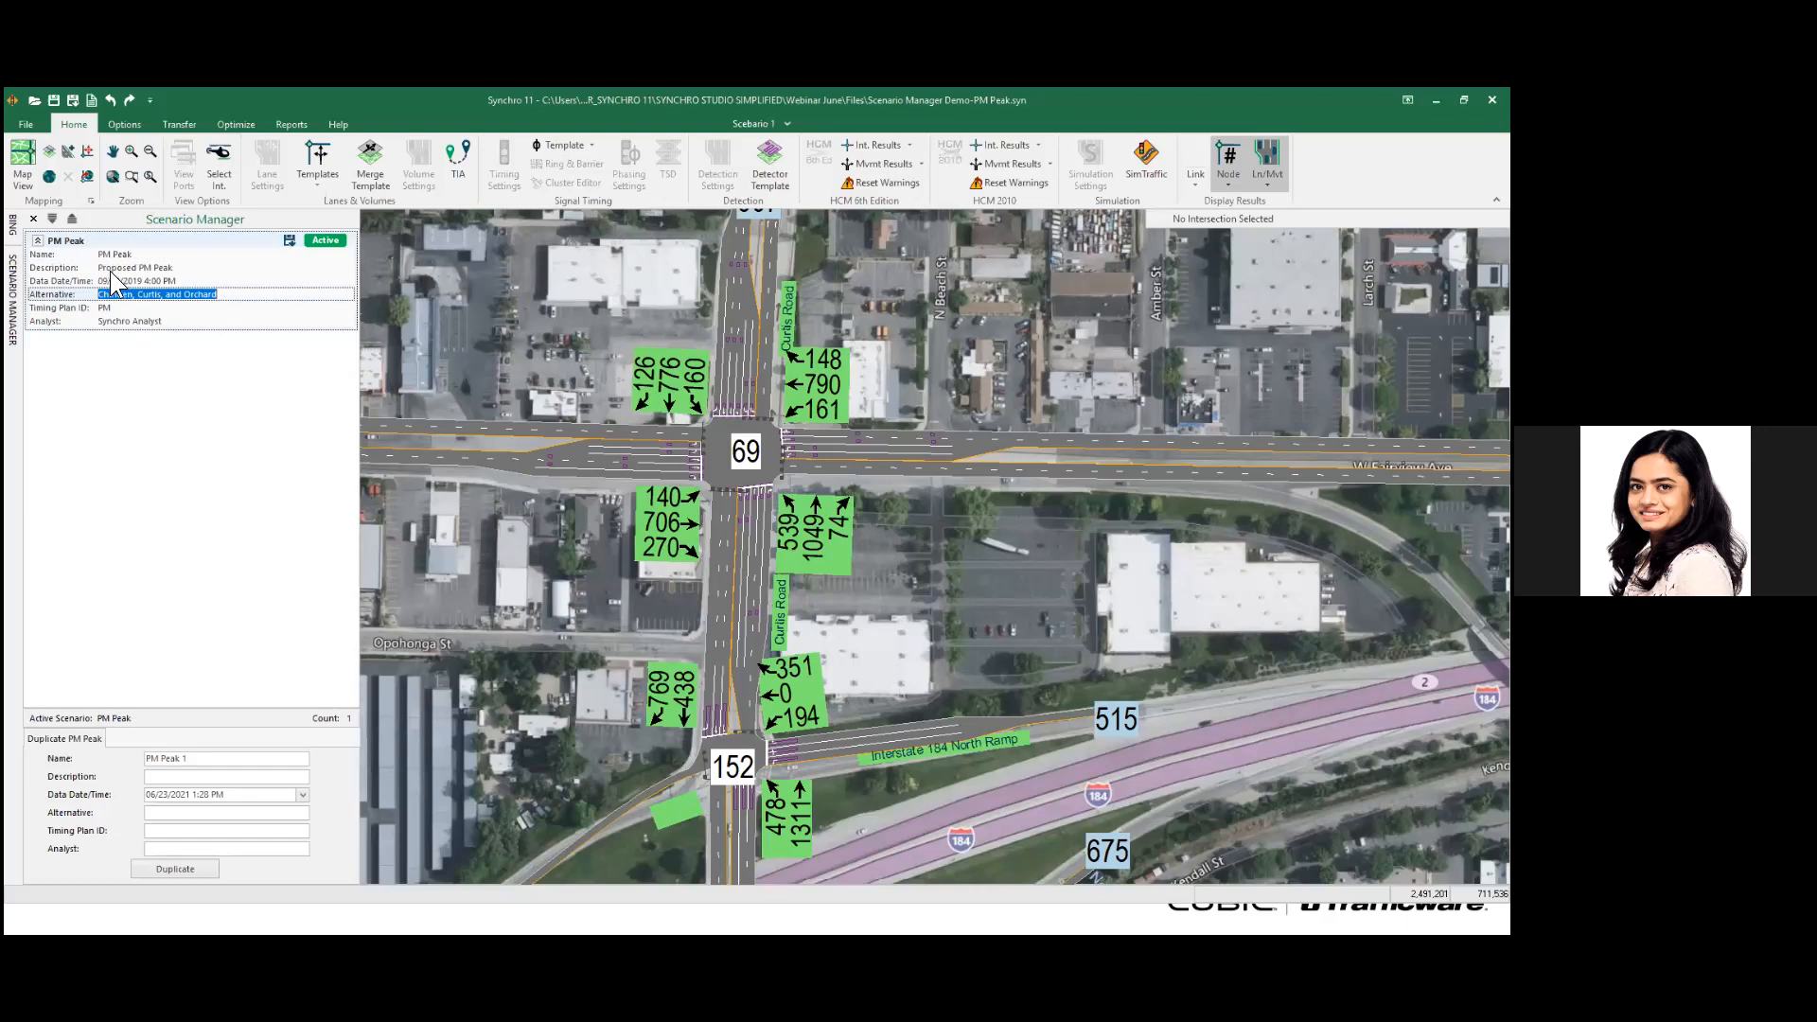
left_click(140, 365)
- Enter AM Peak as both the name and the description of the duplicate scenario
left_click_drag(201, 760, 131, 765)
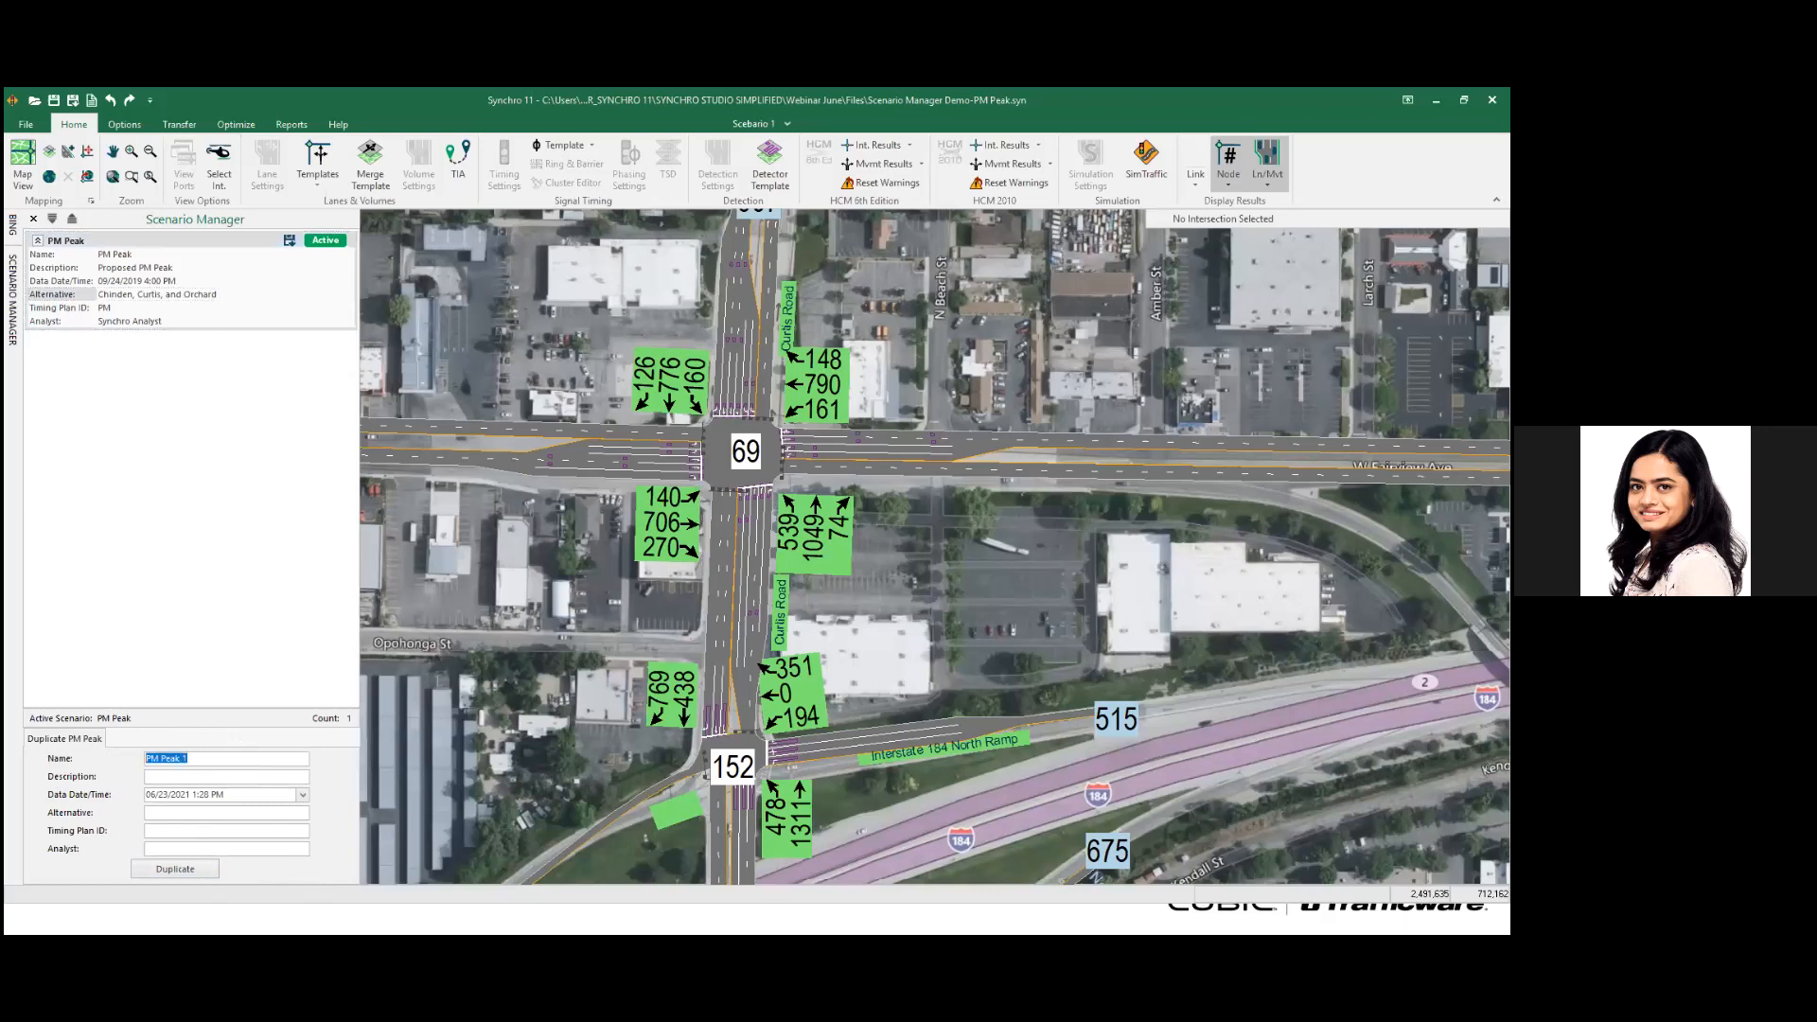
type("AM Peak")
left_click_drag(189, 759, 106, 761)
key("ctrl+c")
left_click(176, 777)
key("ctrl+v")
- Set the duplicate scenario's data date and time to 09/24/2019 8:00 AM
left_click(303, 795)
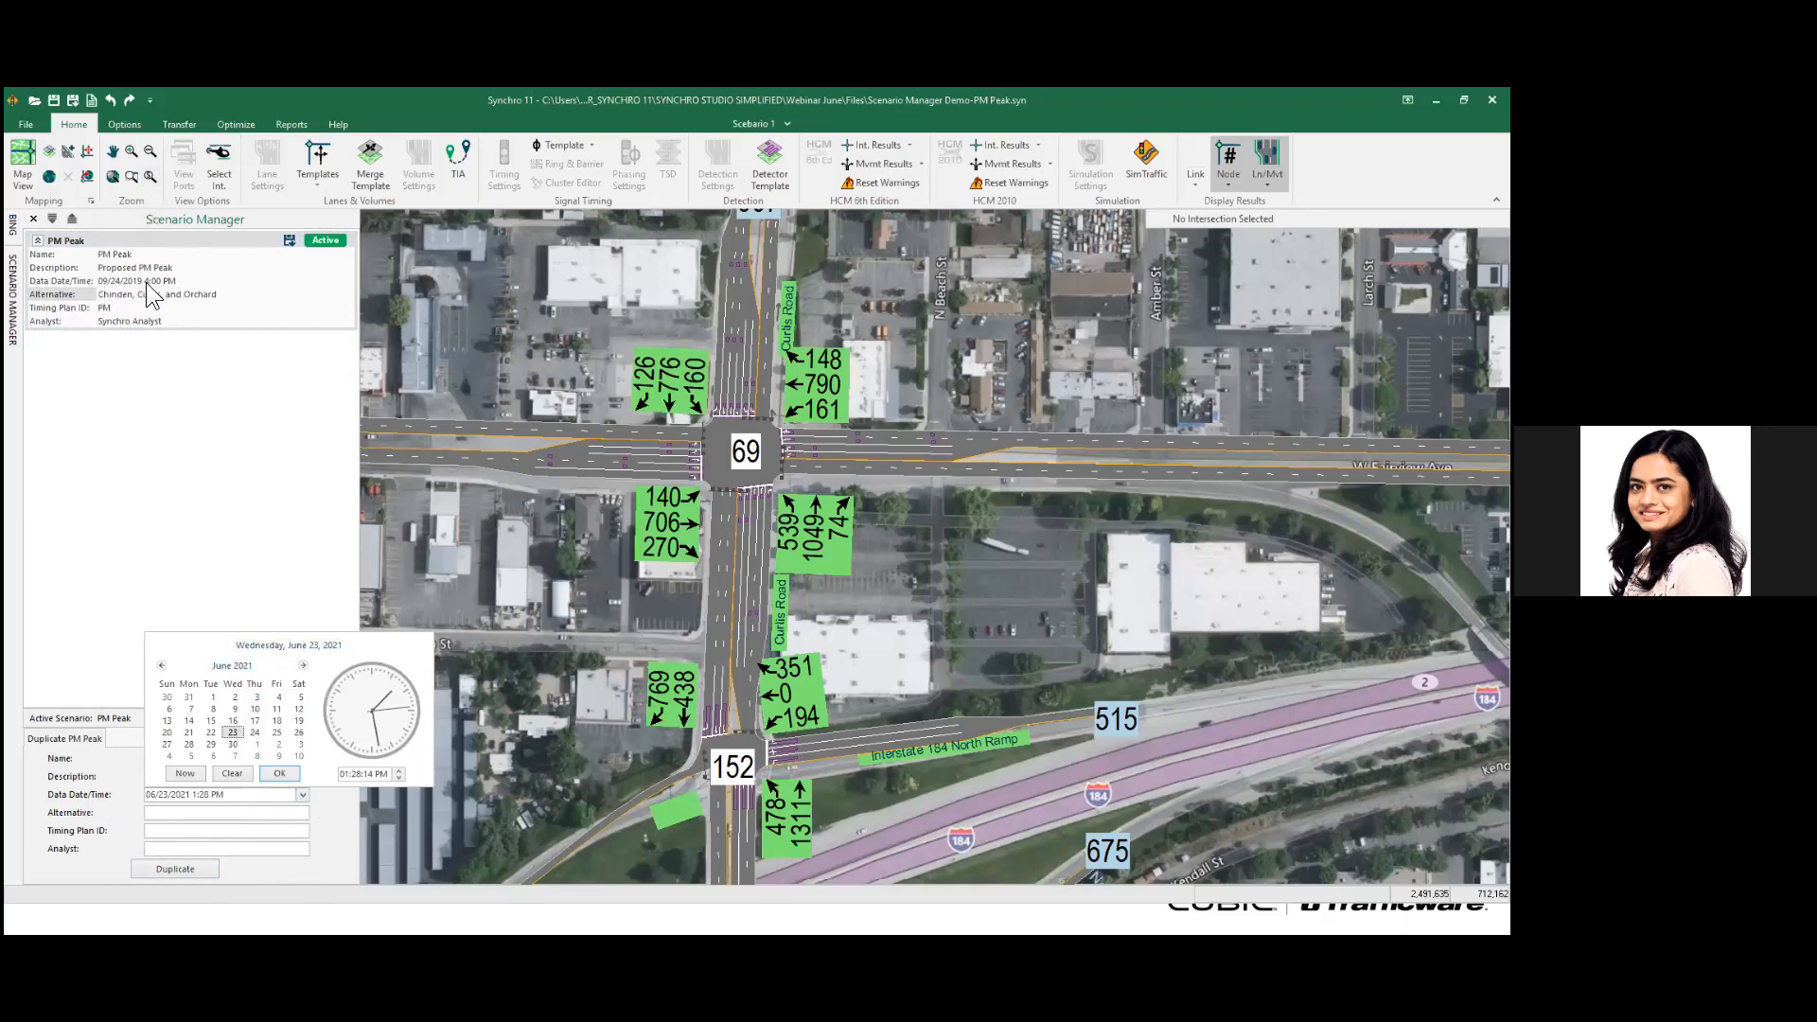
left_click(163, 665)
left_click(163, 665)
left_click(163, 665)
left_click(163, 665)
left_click(162, 665)
left_click(162, 665)
left_click(163, 665)
left_click(163, 666)
left_click(163, 665)
left_click(163, 665)
left_click(163, 665)
left_click(163, 666)
left_click(163, 666)
left_click(163, 666)
left_click(163, 665)
left_click(163, 665)
left_click(163, 665)
left_click(163, 665)
left_click(163, 666)
left_click(163, 665)
left_click(163, 666)
left_click(211, 744)
left_click(343, 774)
type("080000")
left_click(279, 774)
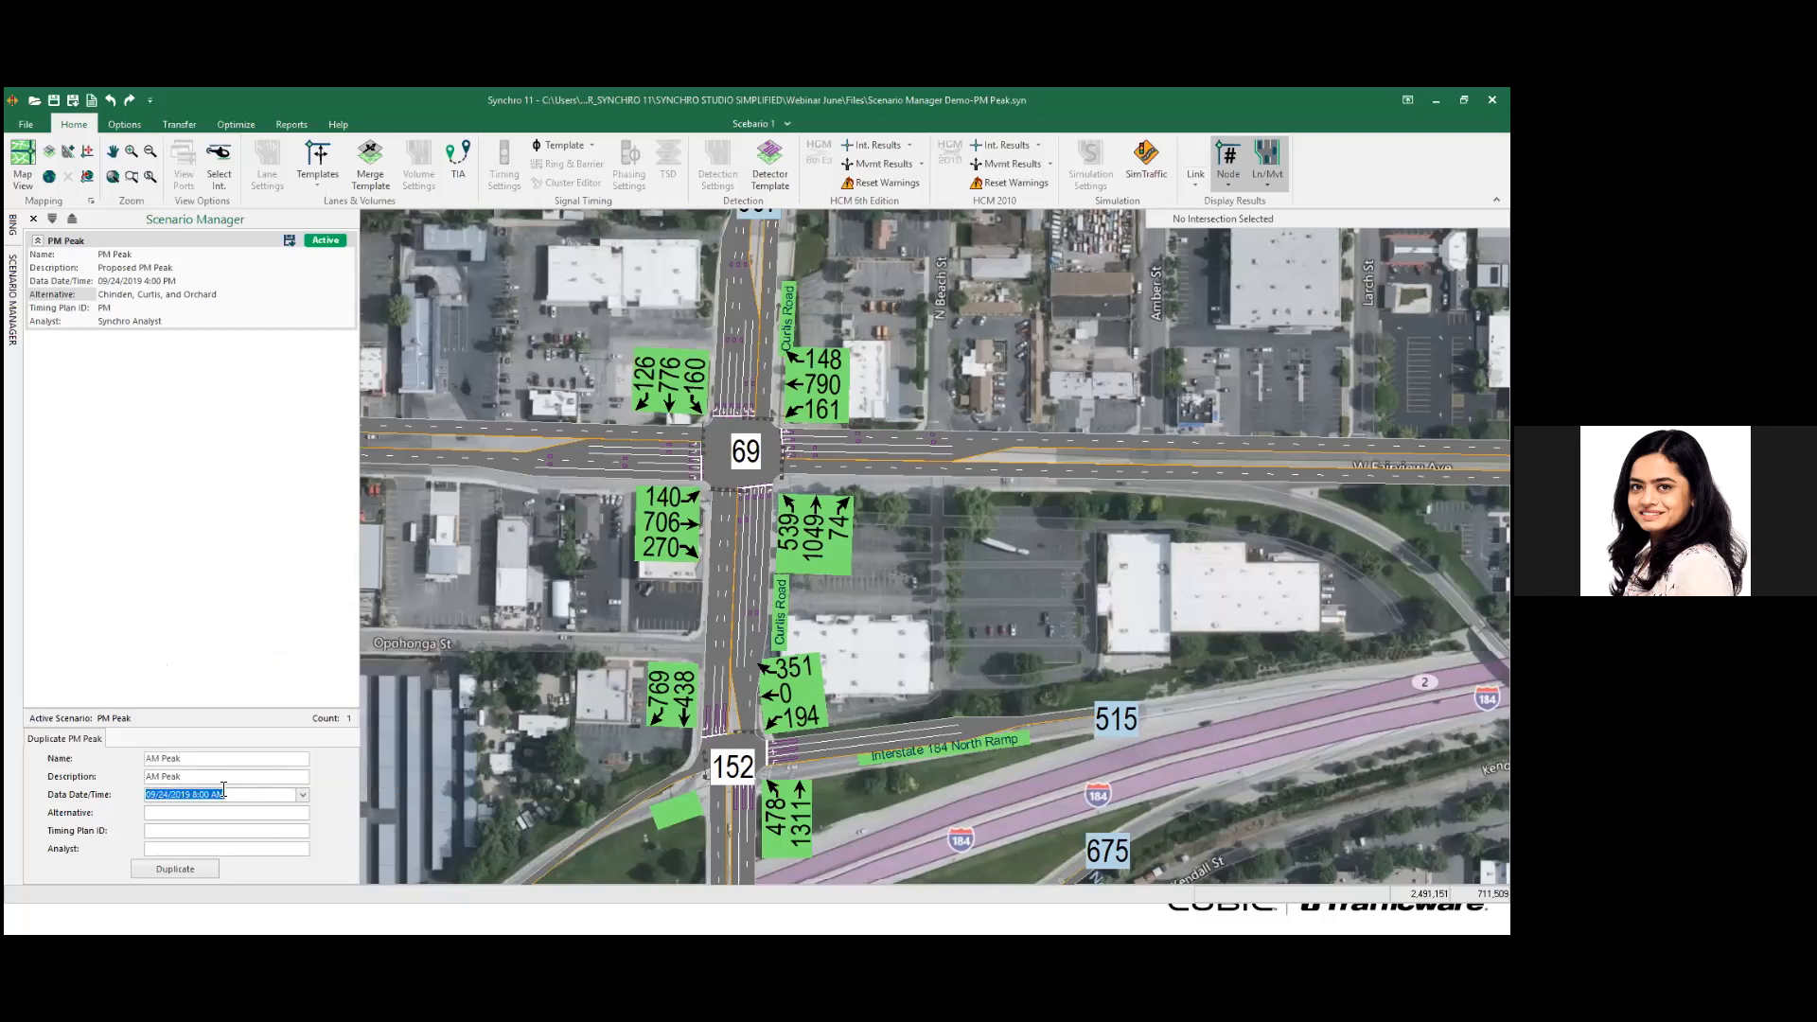
- Set the duplicate's timing plan ID to AM, copy Synchro Analyst in as its analyst, and create the duplicate scenario
left_click(154, 830)
type("AM")
left_click(142, 323)
key("ctrl+c")
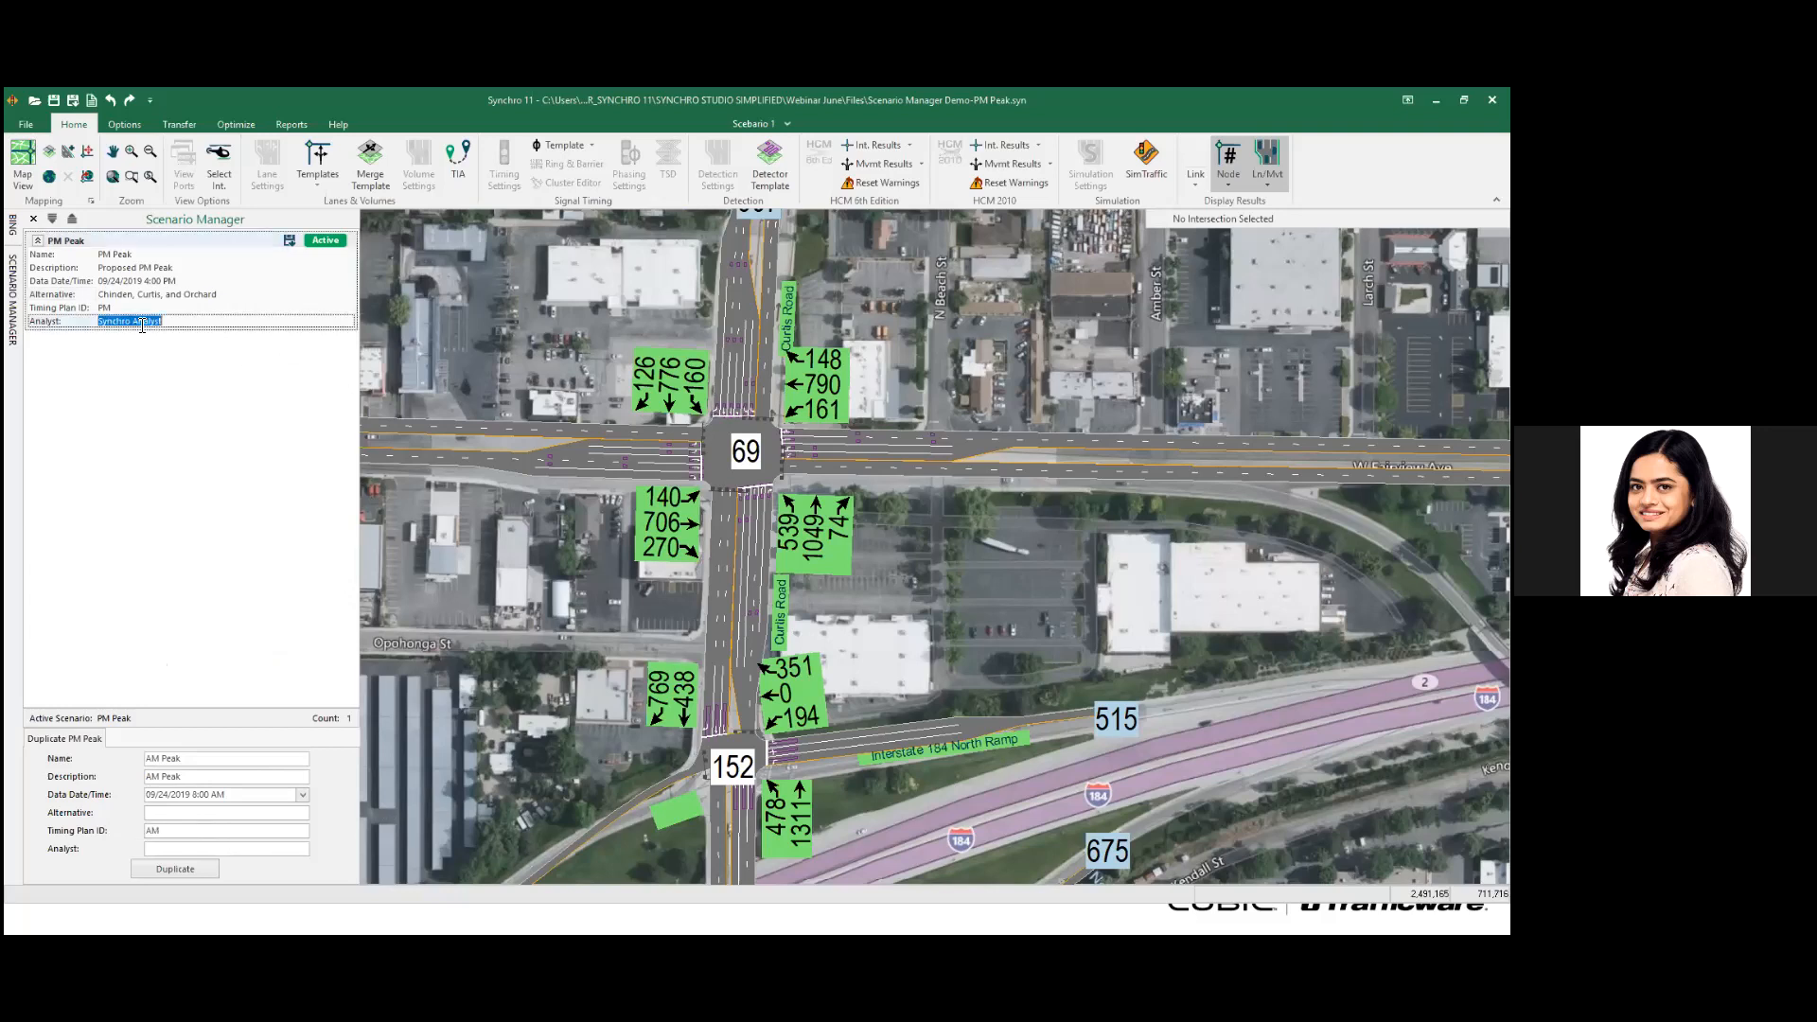
left_click(171, 850)
key("ctrl+v")
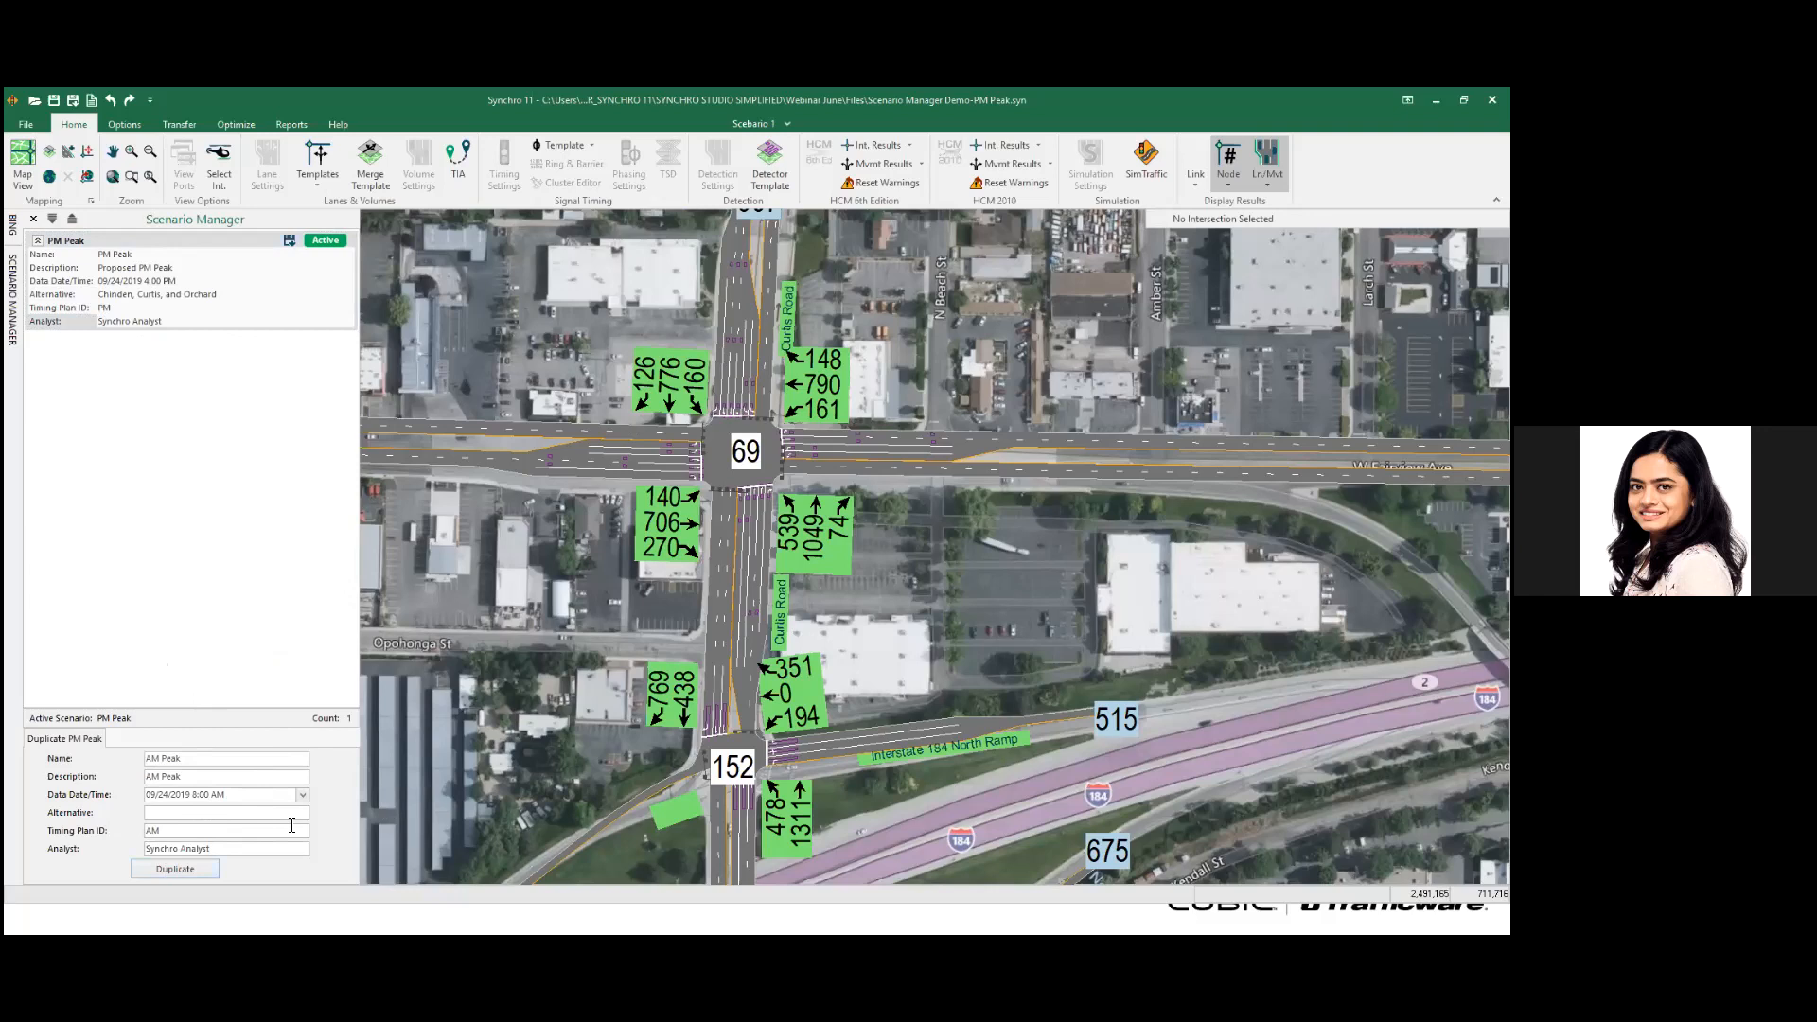
left_click(190, 867)
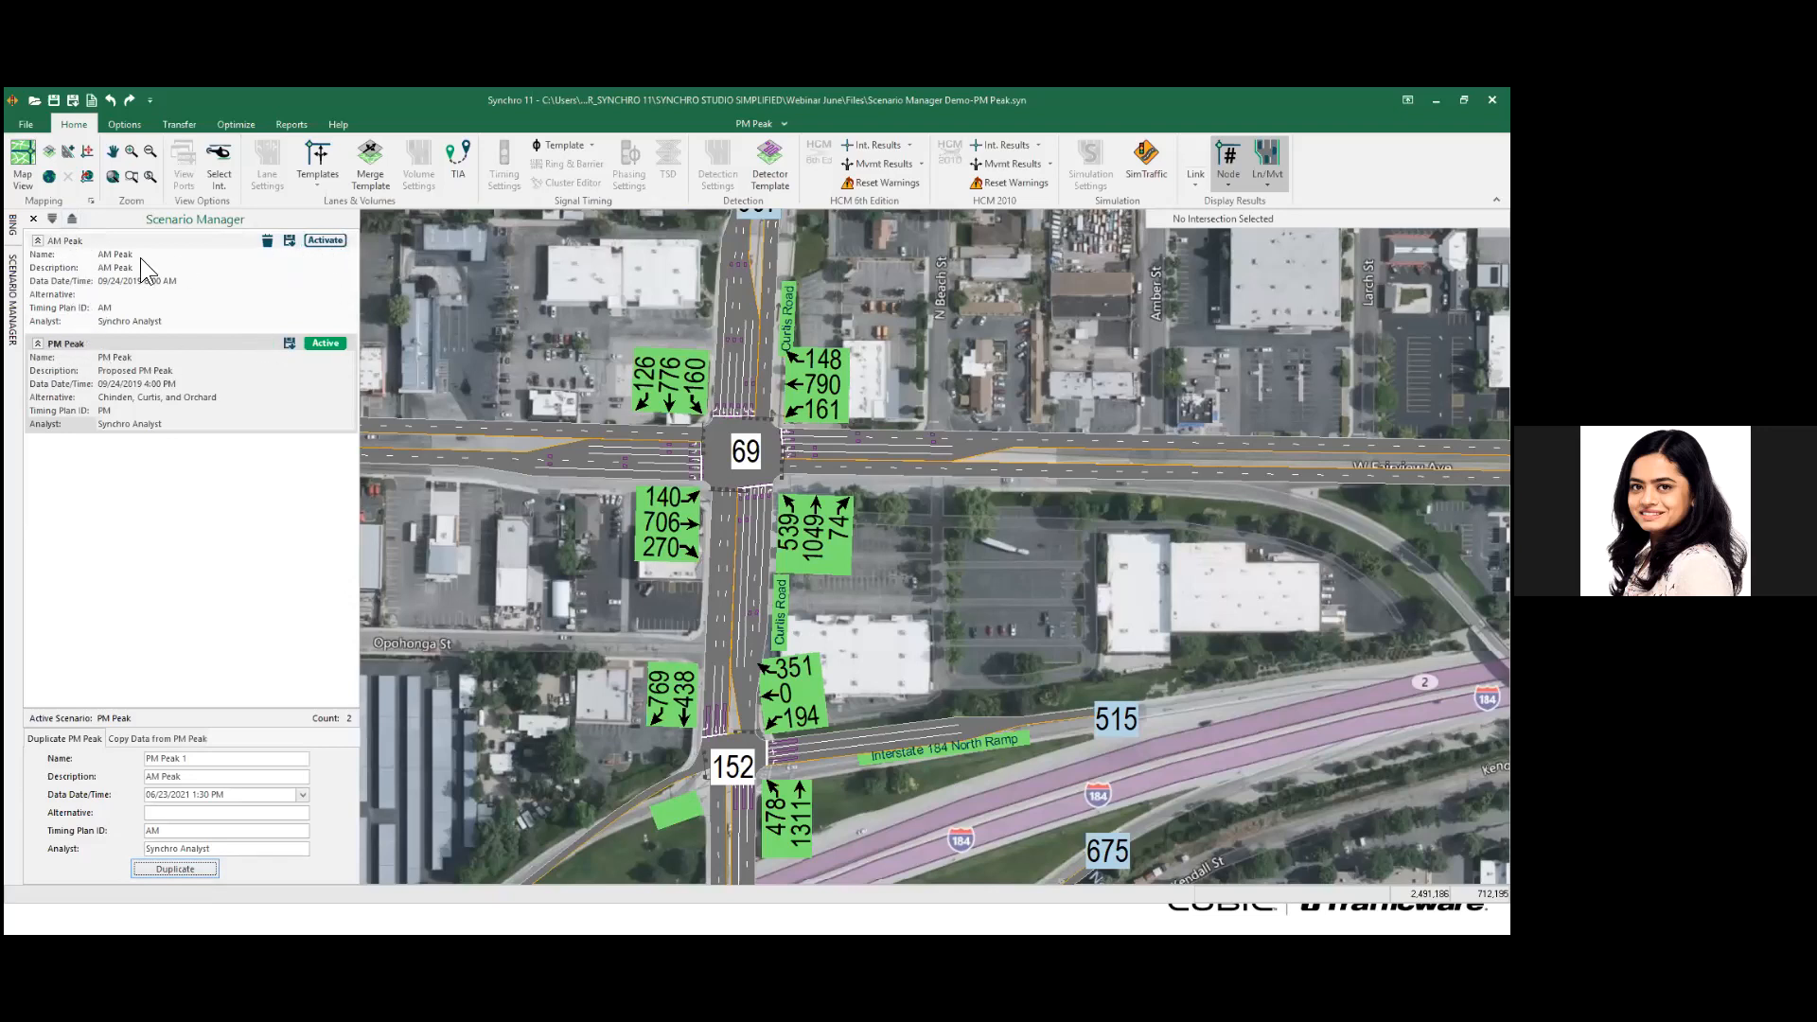
- Activate the AM Peak scenario and set node 69's northbound left, through and right traffic volumes to 100, 700 and 50 vph
left_click(326, 242)
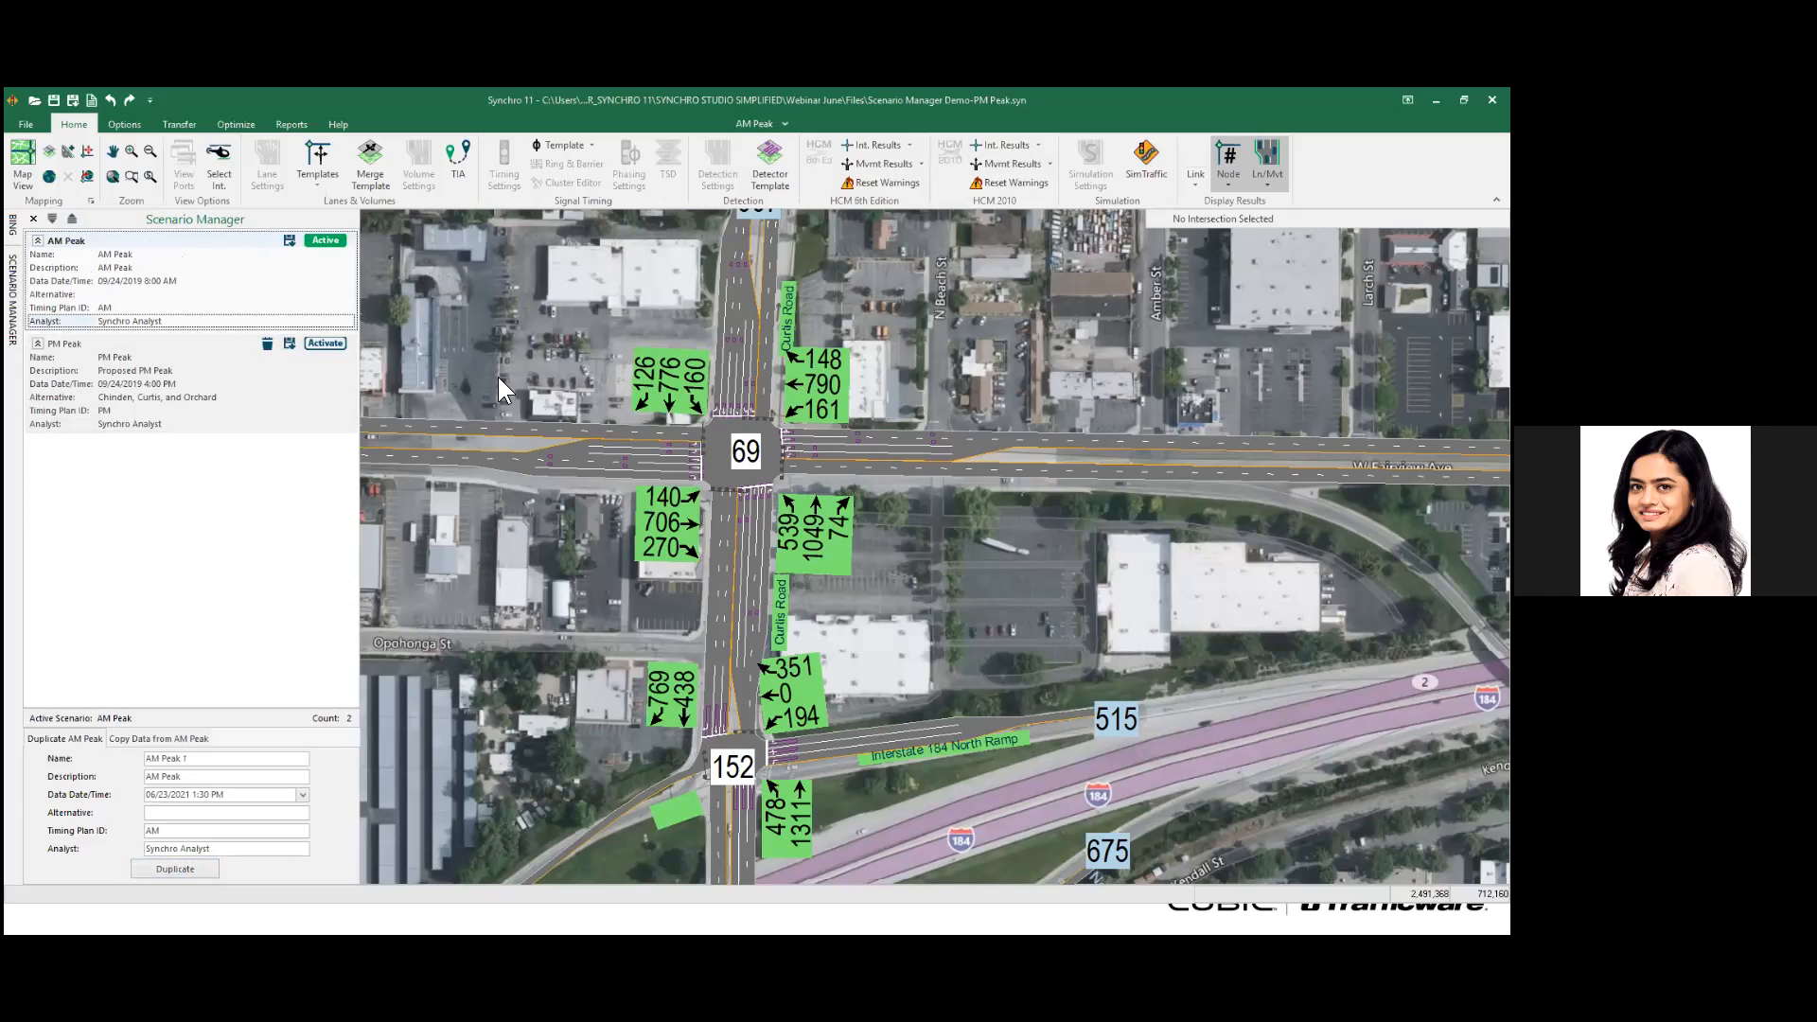
left_click(746, 453)
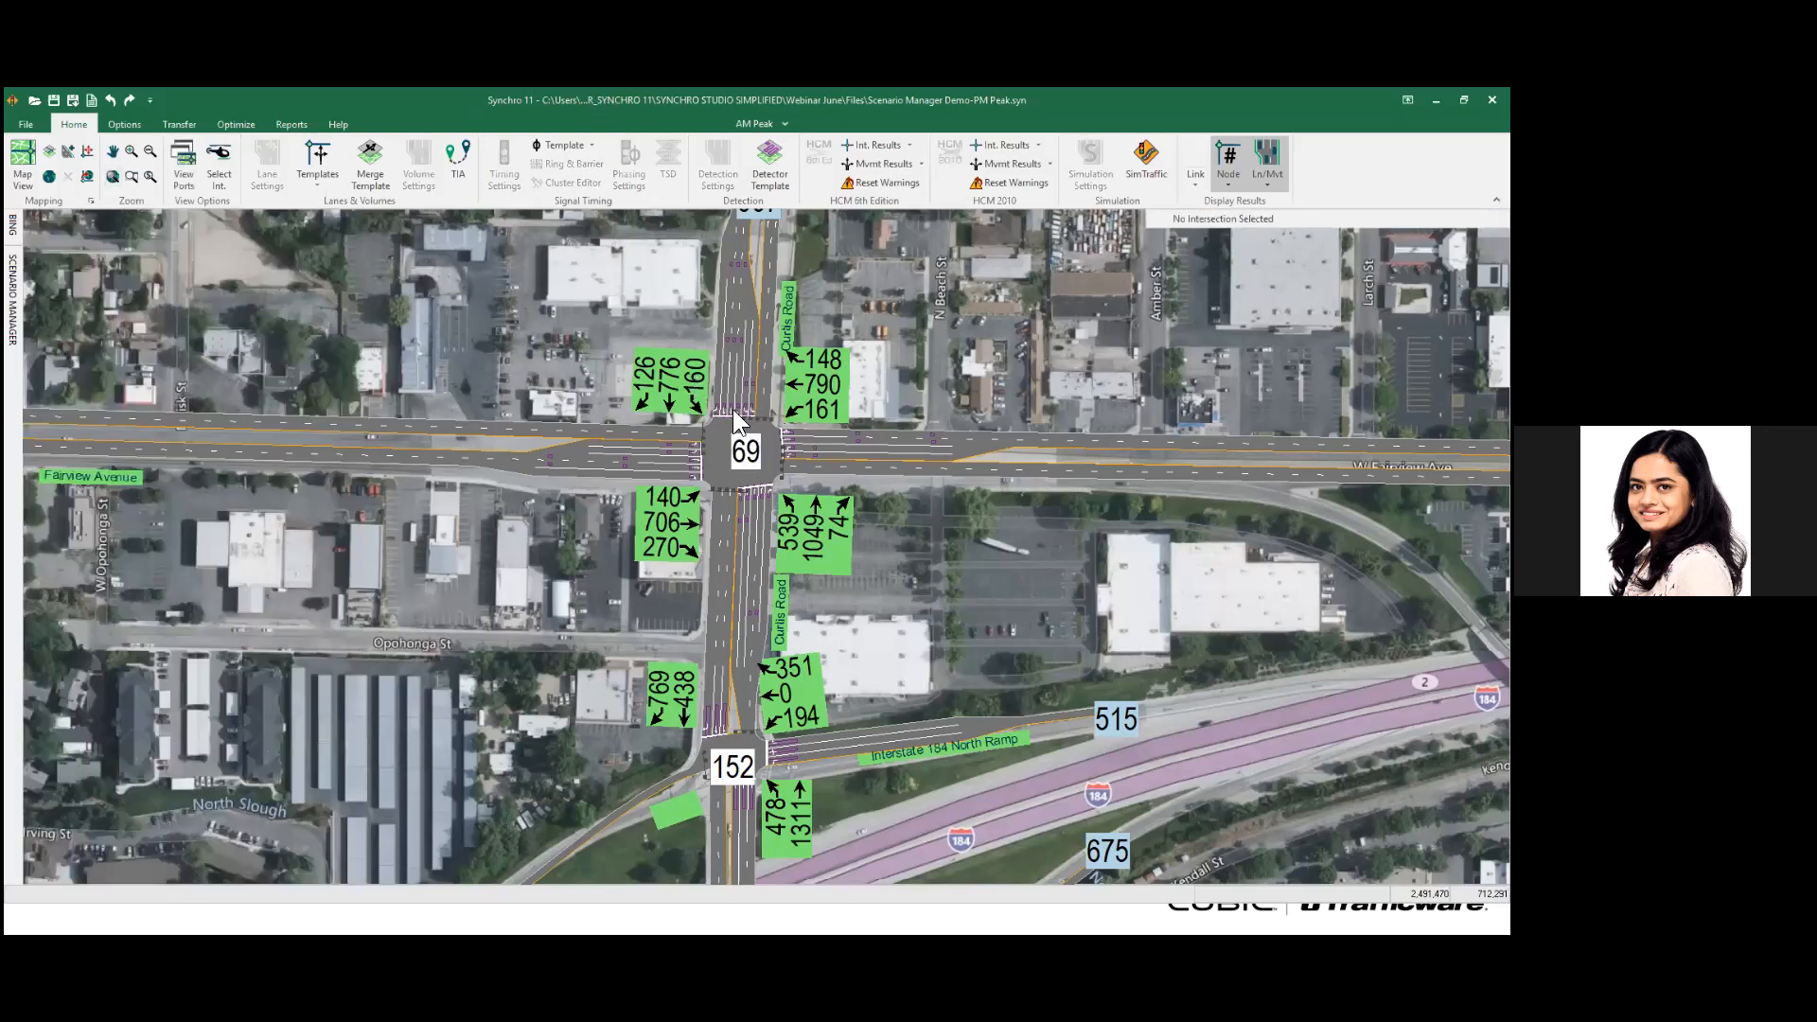
left_click(418, 170)
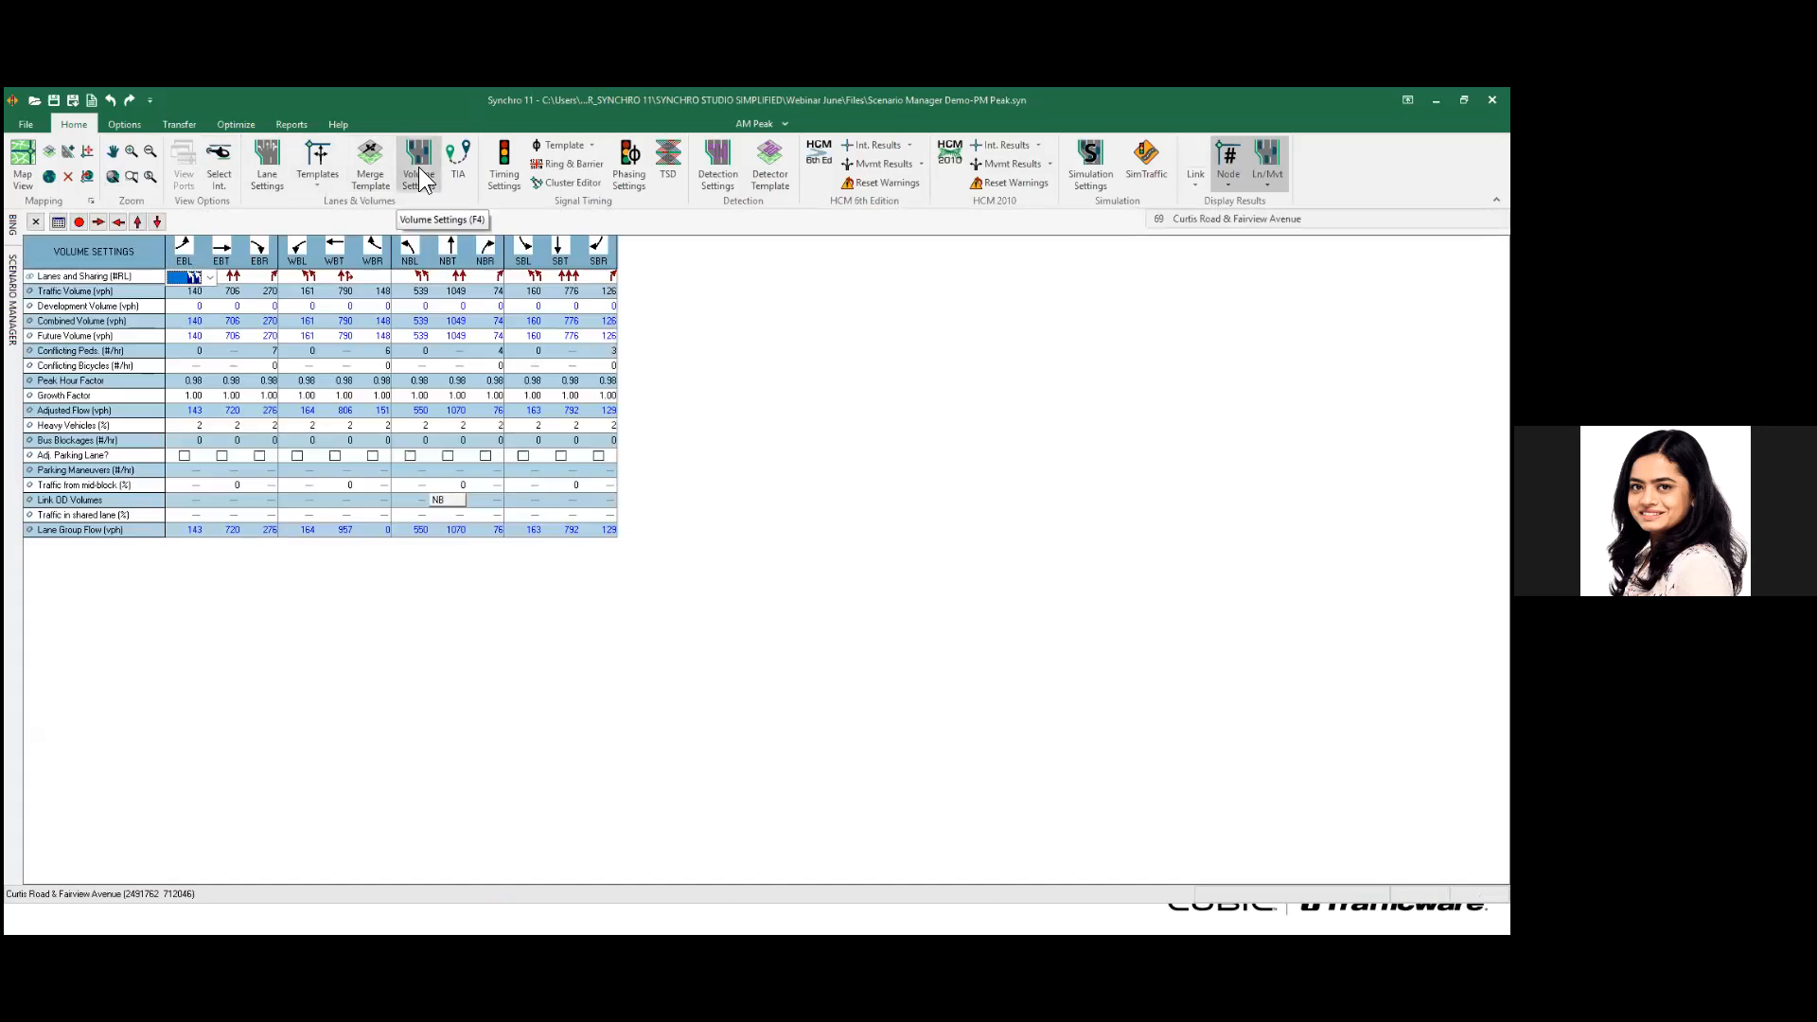
left_click(416, 293)
type("10")
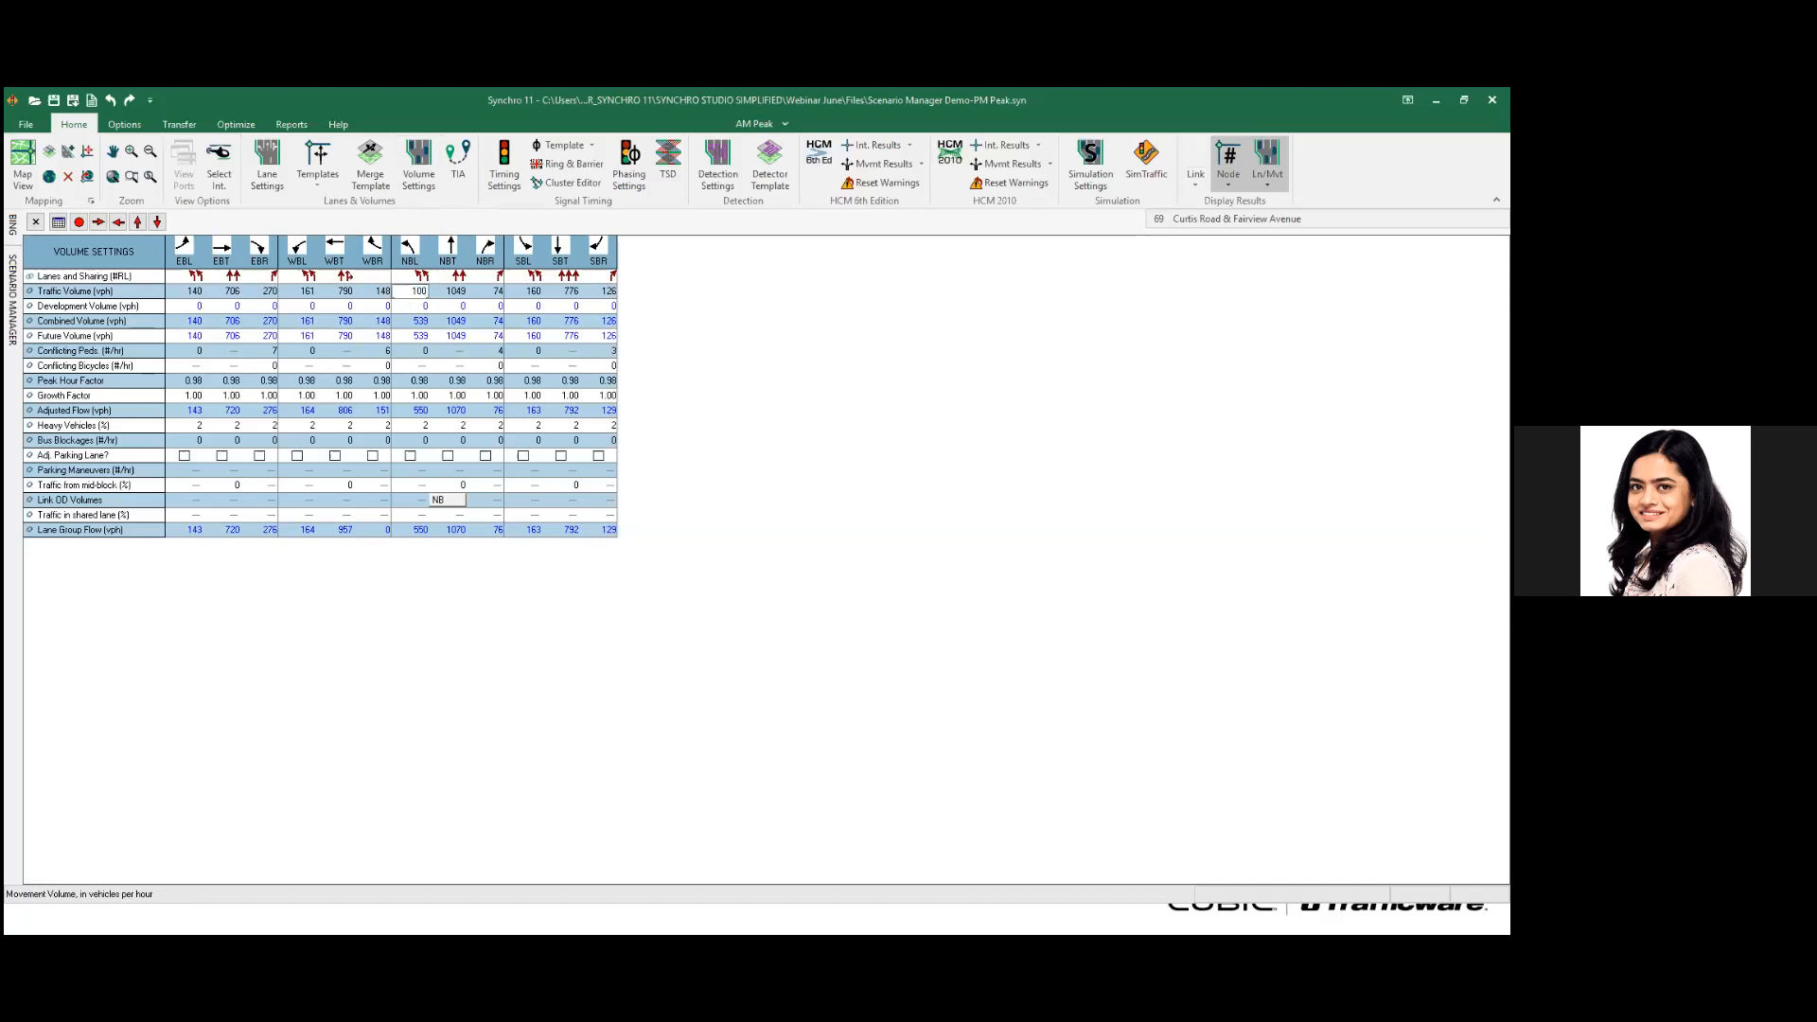
type("0")
key("Tab")
type("70")
key("Tab")
type("50")
- Set node 69's southbound left, through and right traffic volumes to 40, 1000 and 150 vph
left_click(541, 294)
type("40")
left_click(560, 294)
type("10")
left_click(609, 291)
type("150")
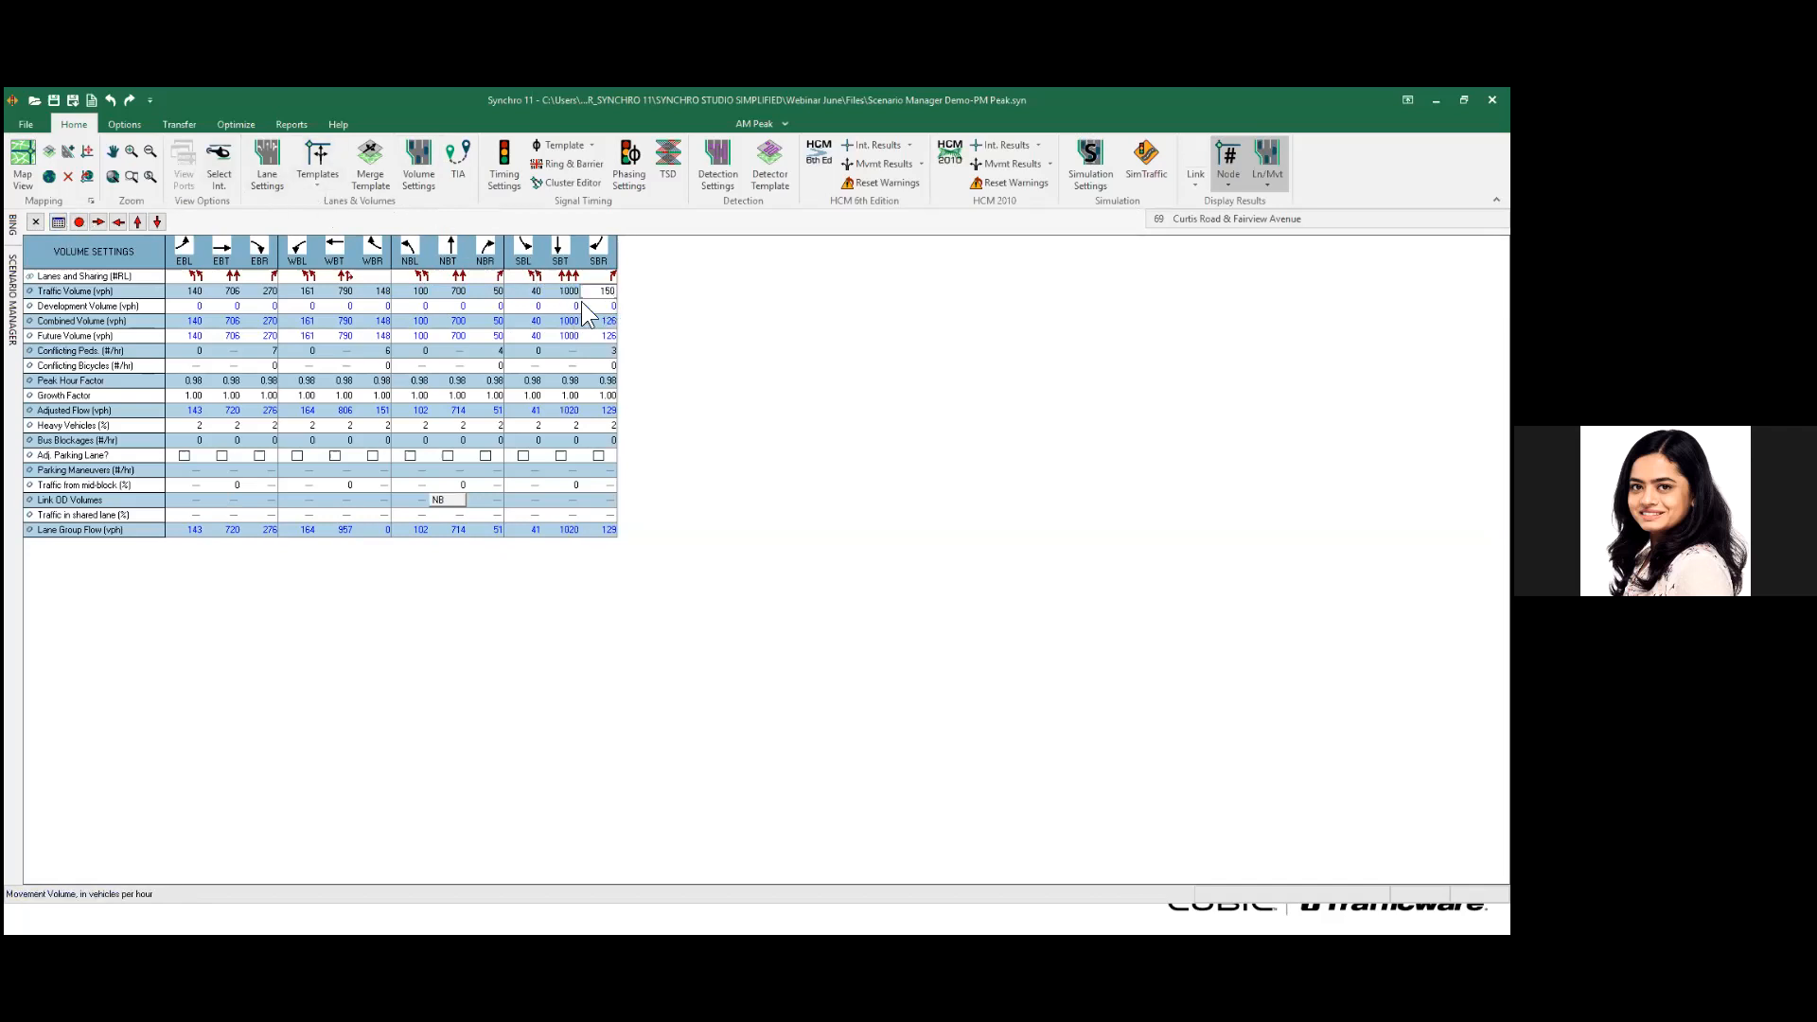
- Change the northbound left and southbound left turn types at node 69 to Perm in the timing settings
left_click(507, 161)
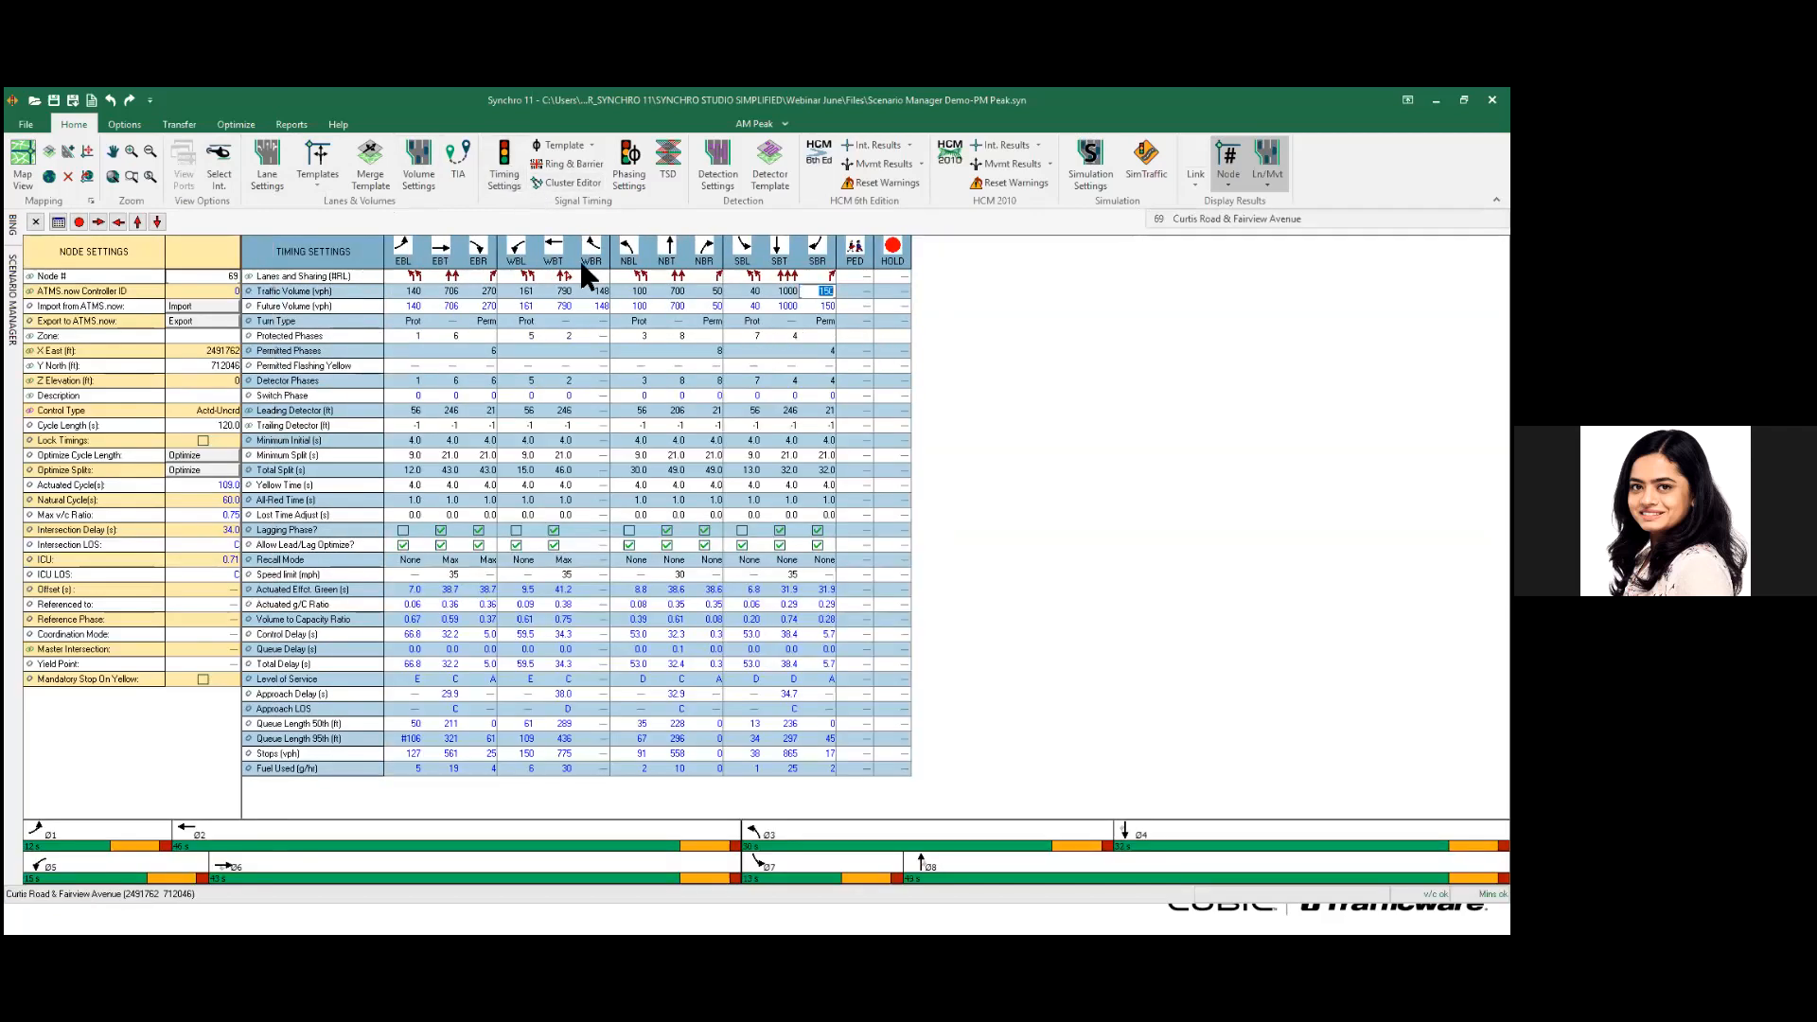
left_click(631, 322)
left_click(631, 322)
left_click(622, 348)
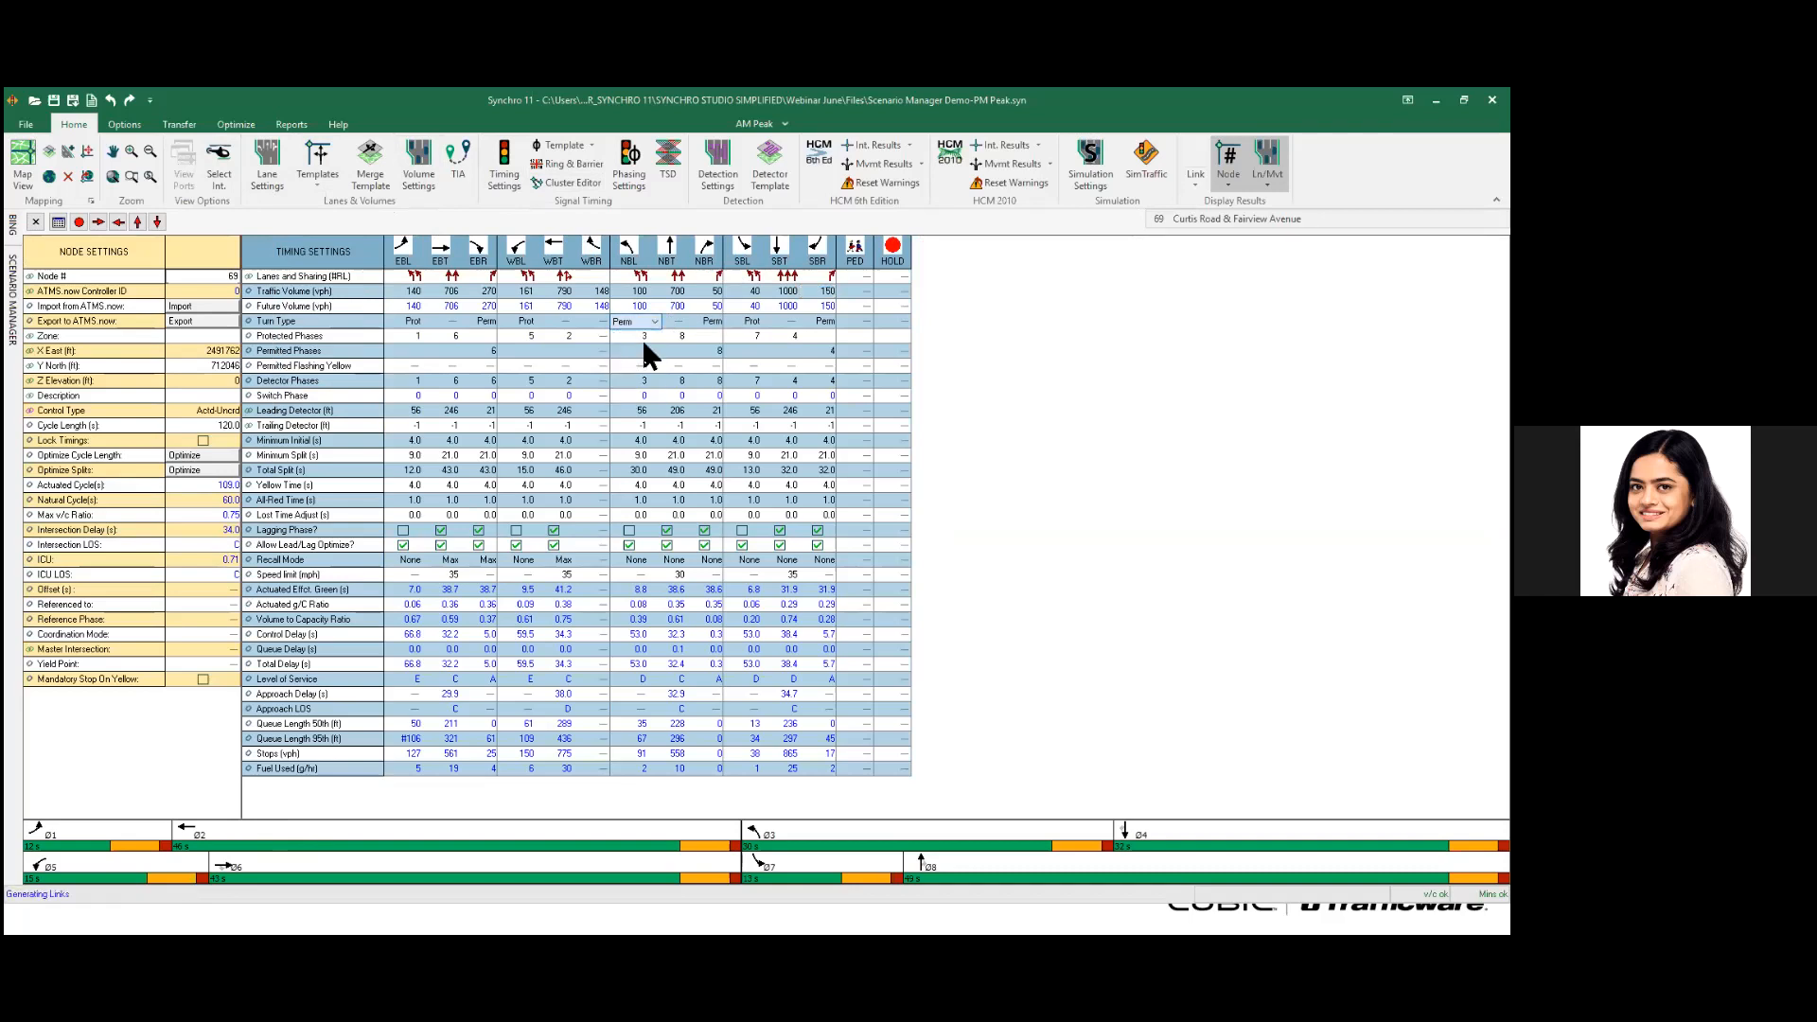
left_click(754, 323)
left_click(755, 341)
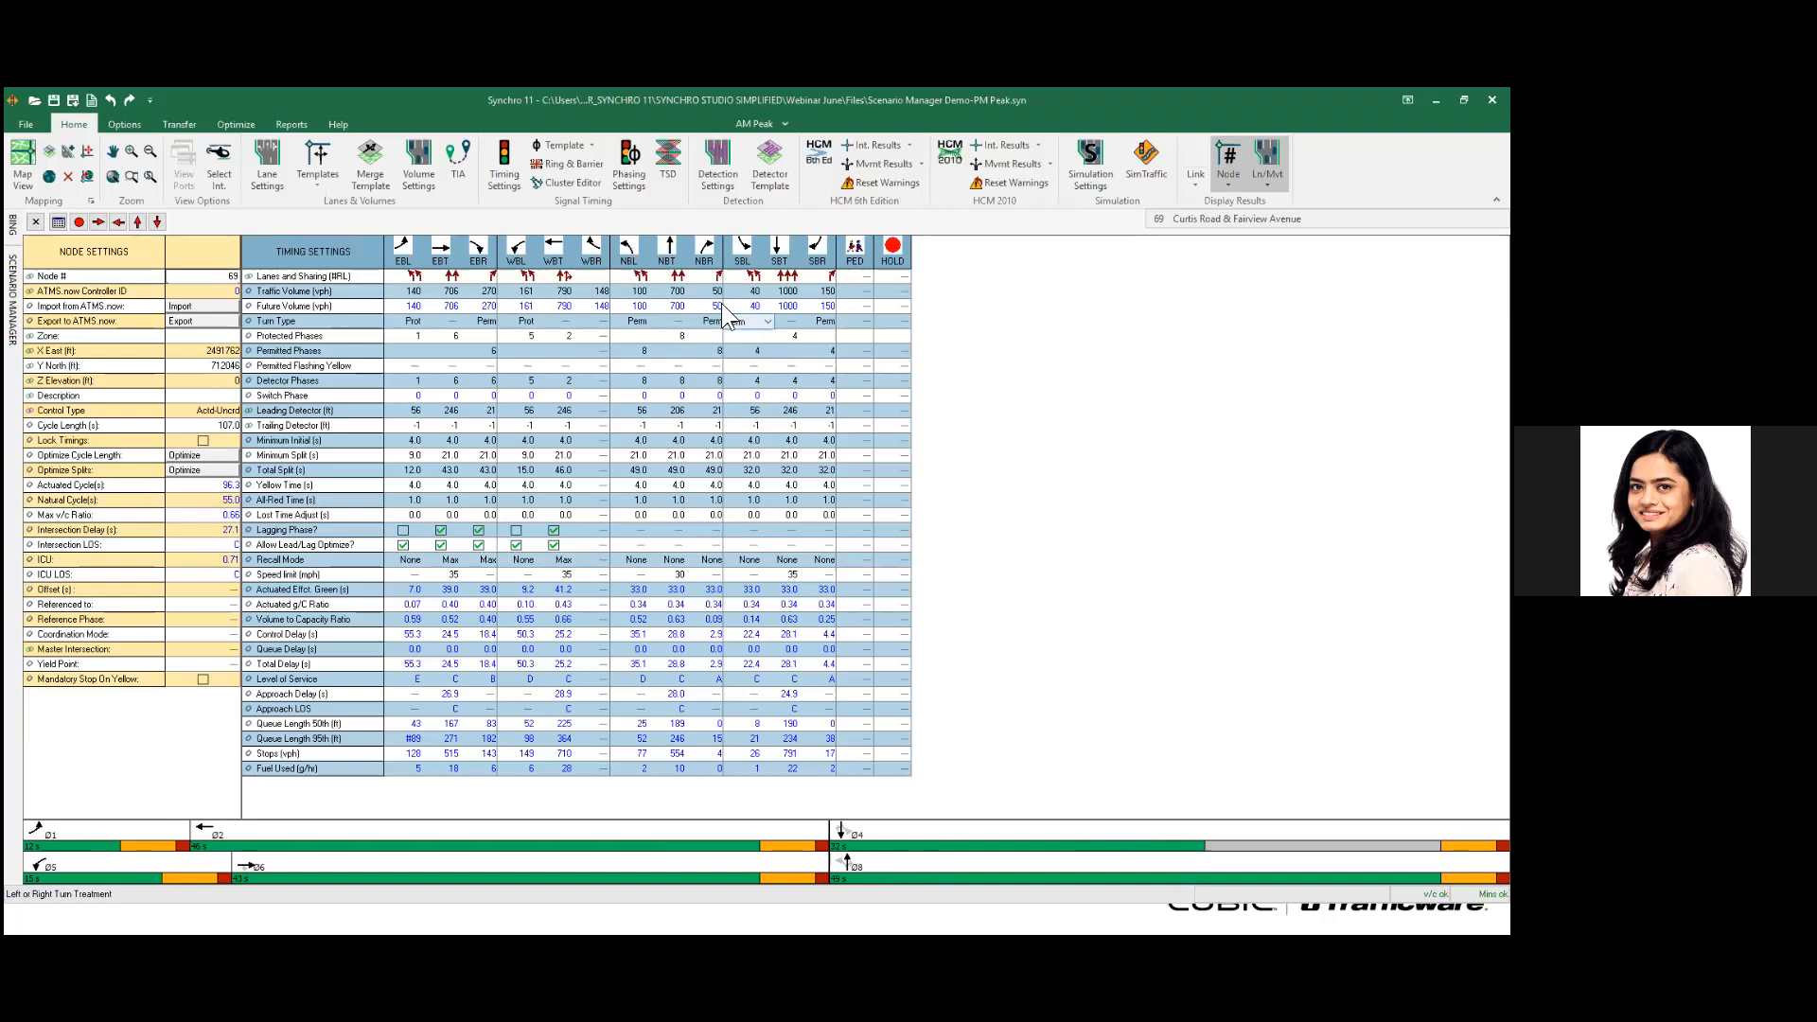
- Set the recall mode of phases 2-WBT and 6-EBT to Min in node 69's phasing settings
left_click(630, 178)
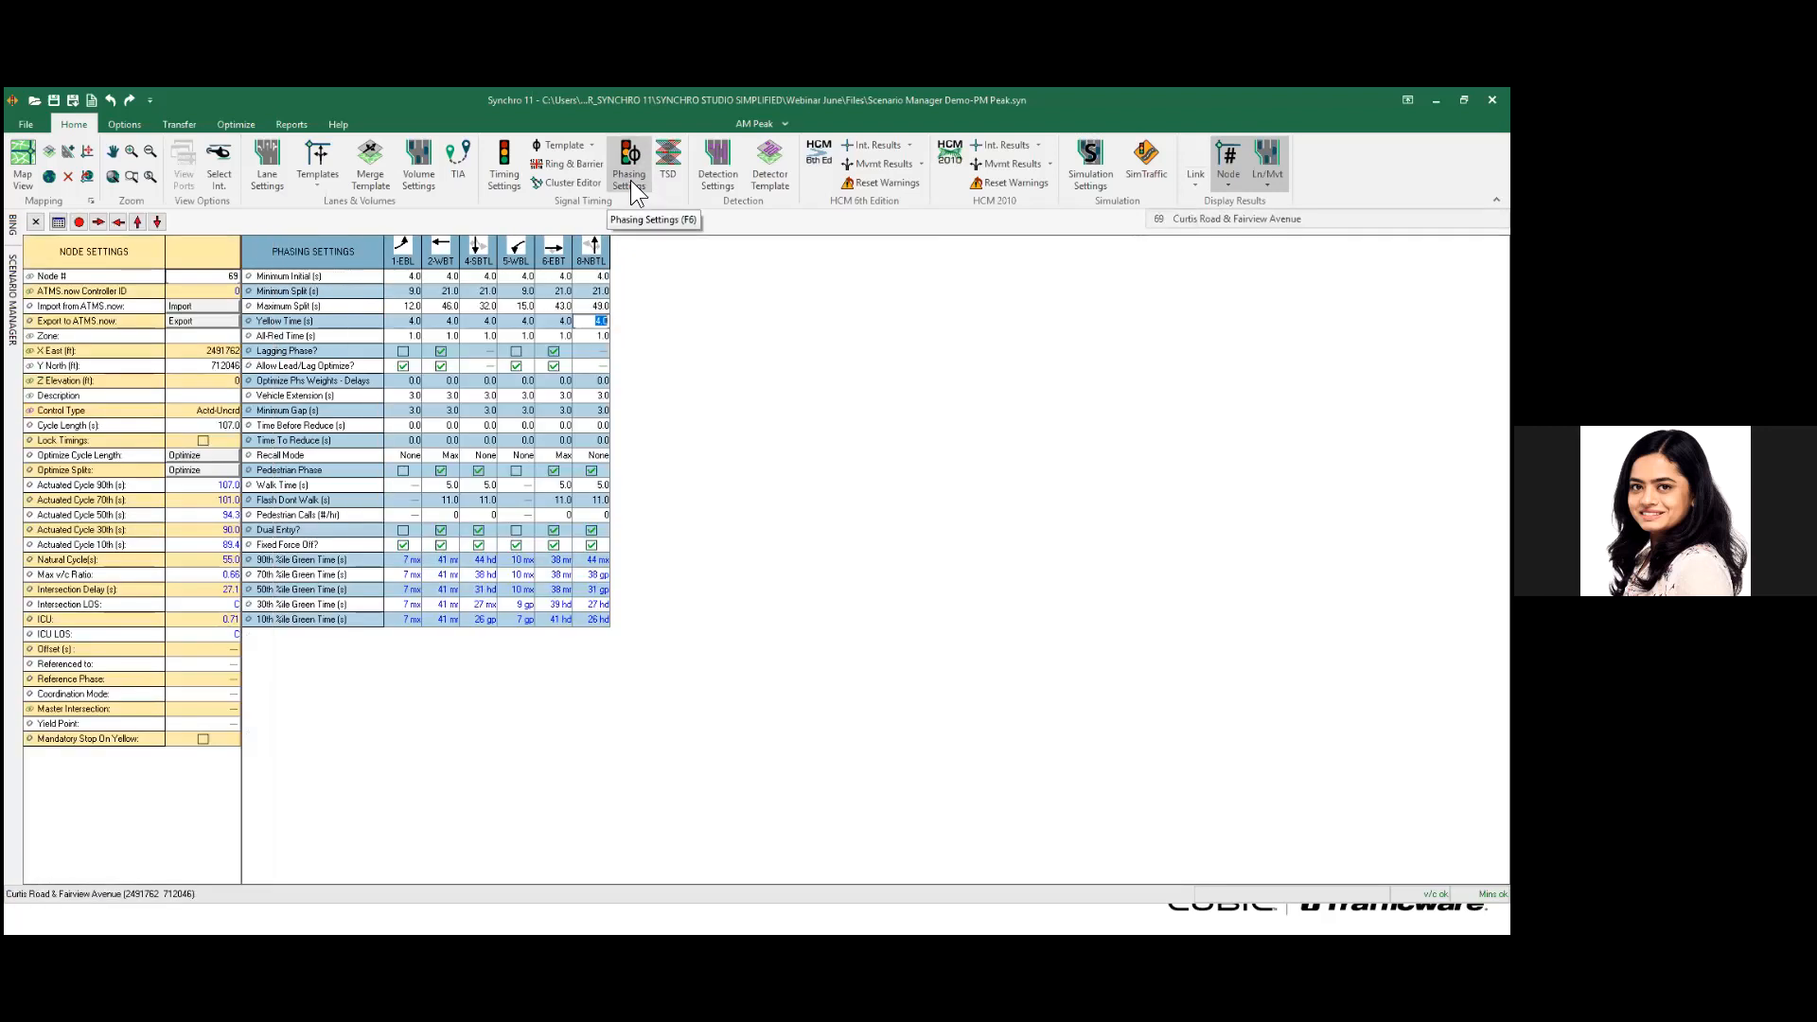
left_click(439, 456)
left_click(438, 459)
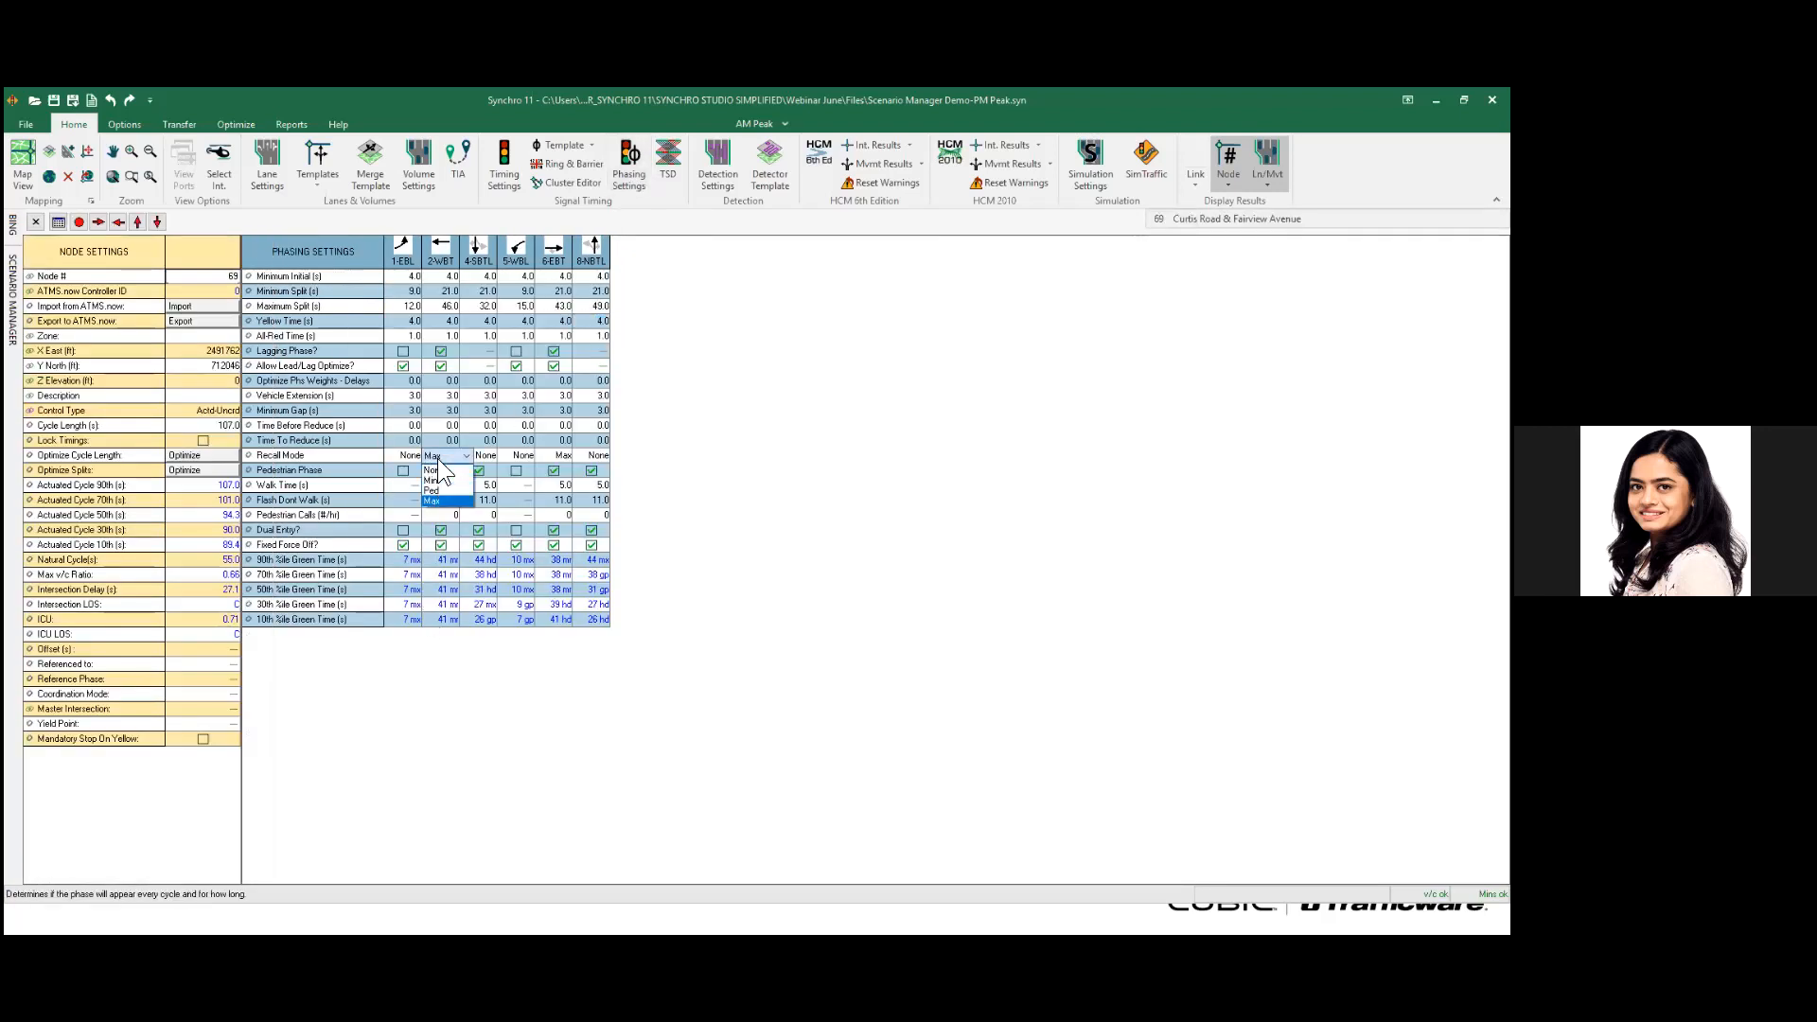
left_click(438, 481)
left_click(555, 457)
left_click(555, 457)
left_click(558, 480)
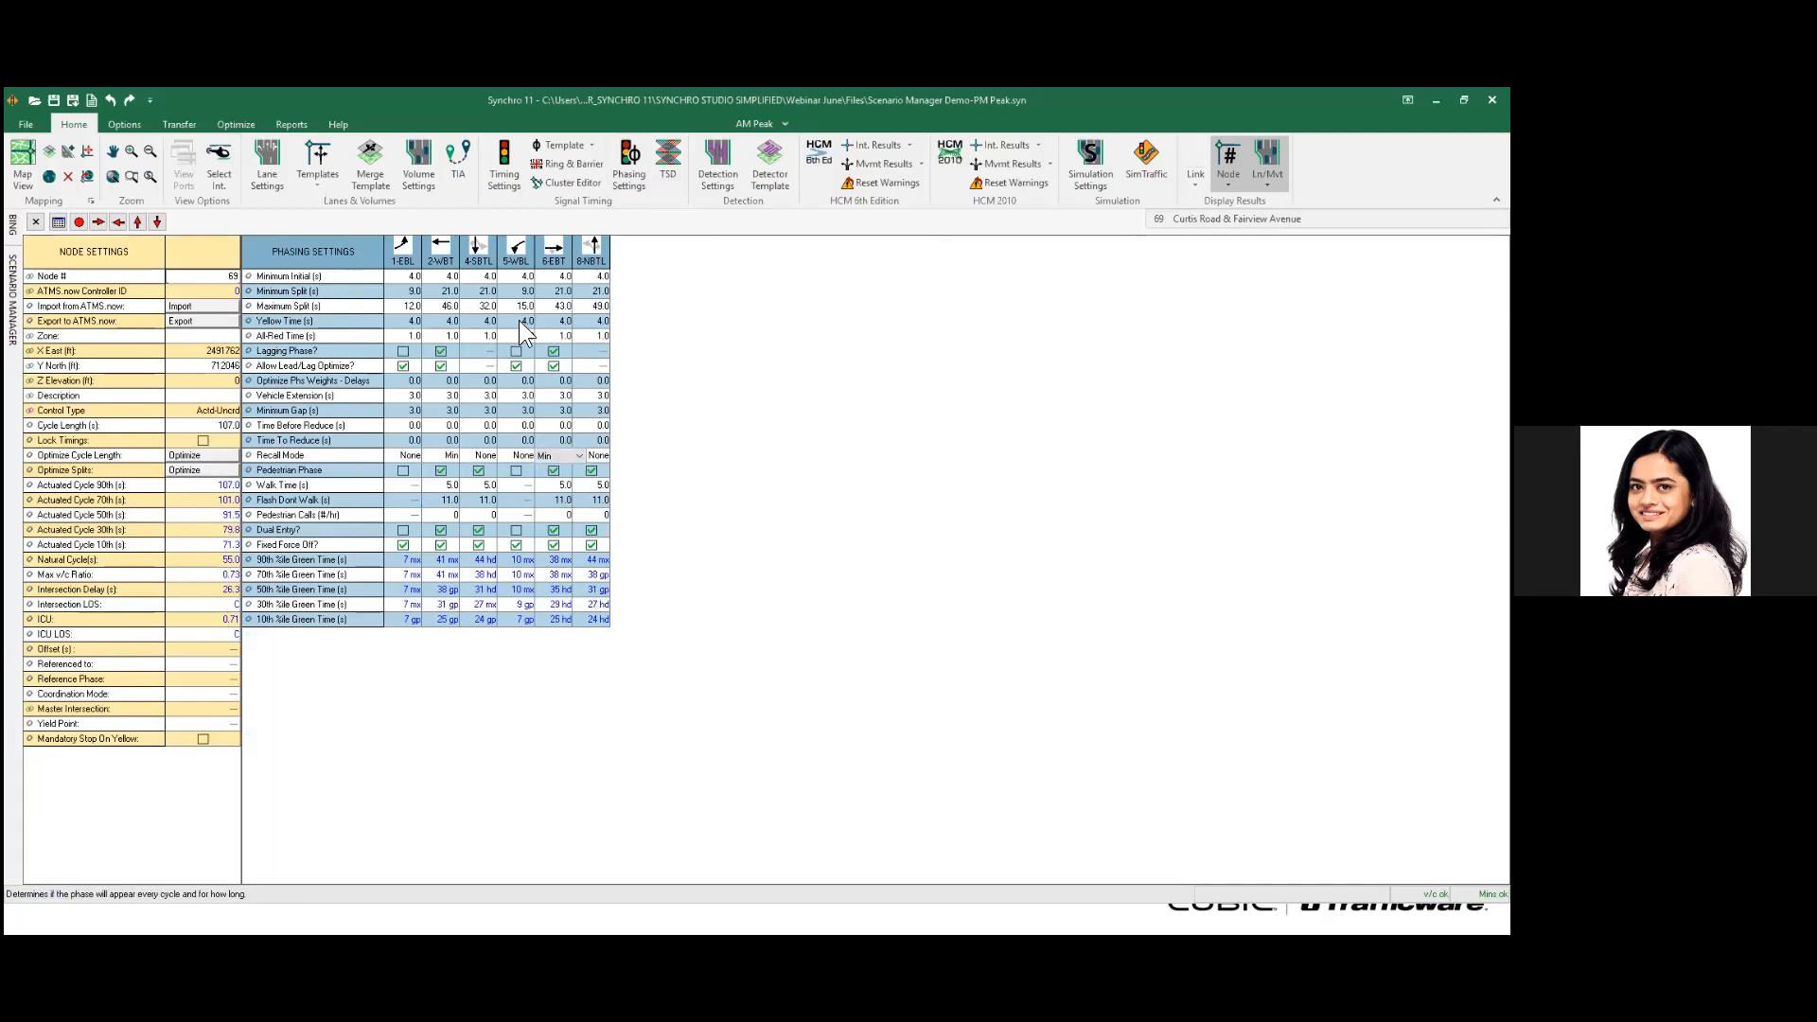
- Optimize the cycle length of node 69 in the timing settings and return to the map view
left_click(505, 166)
left_click(193, 455)
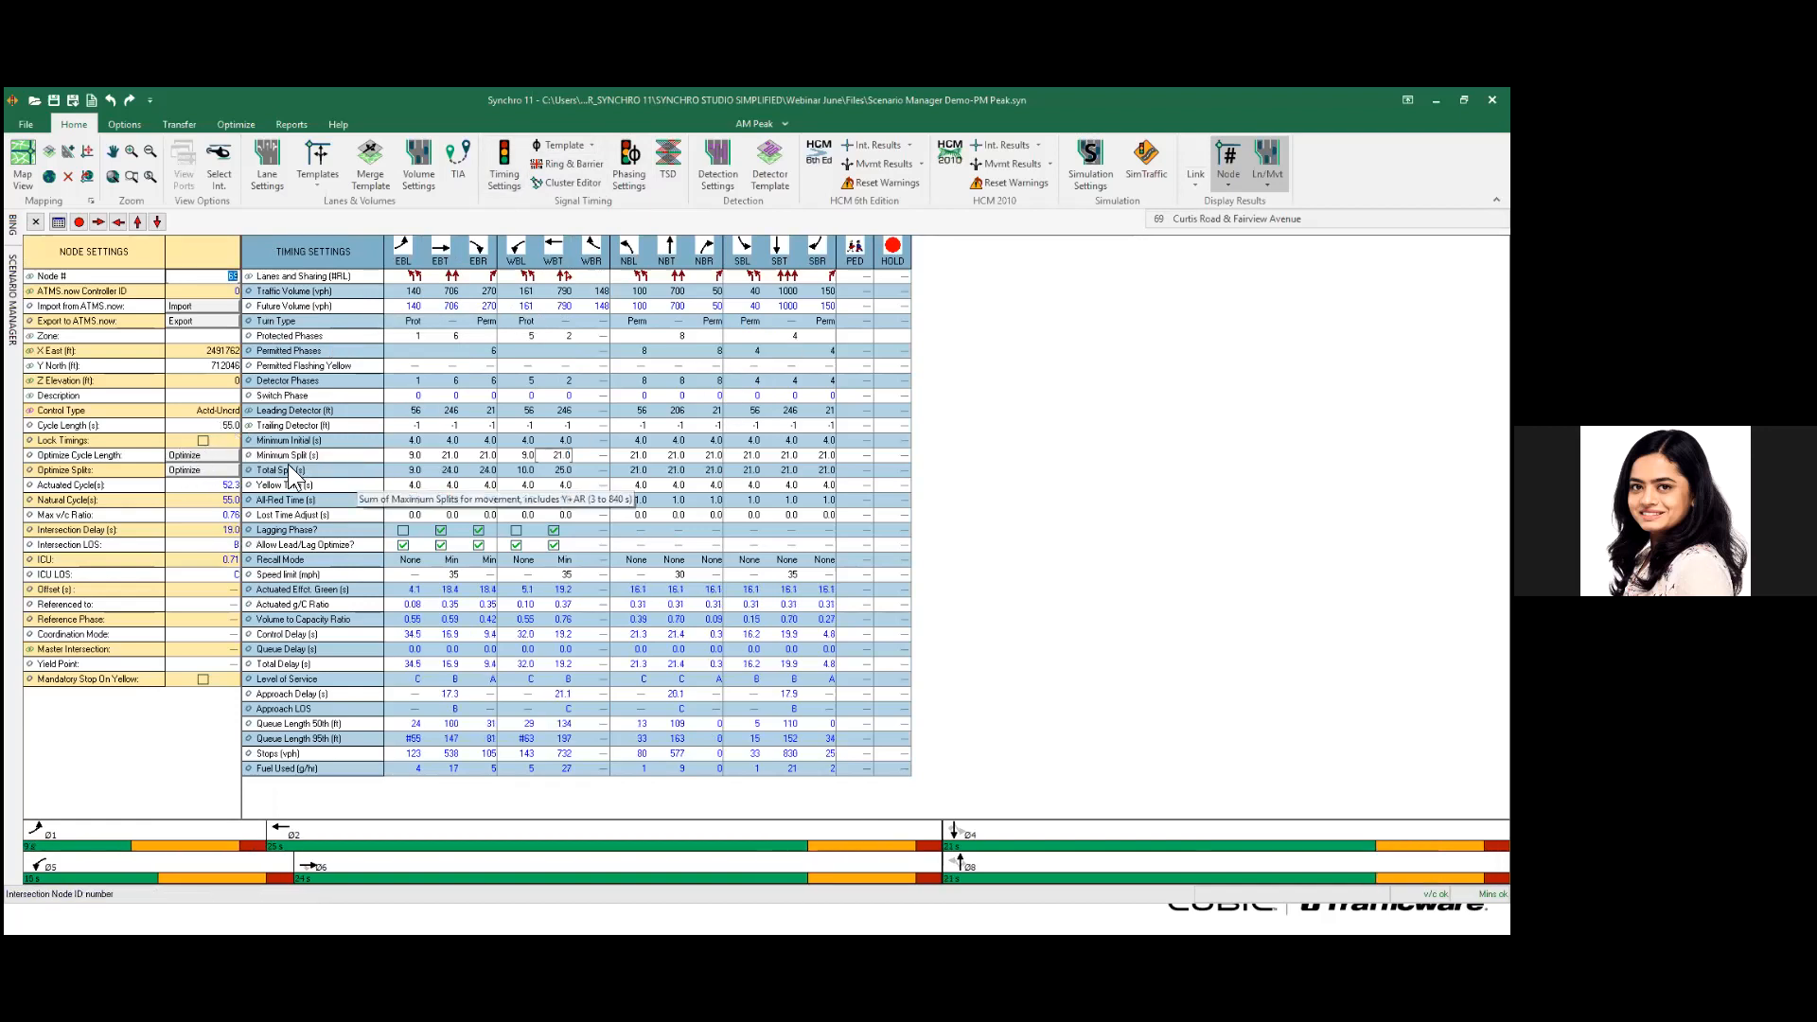
left_click(35, 222)
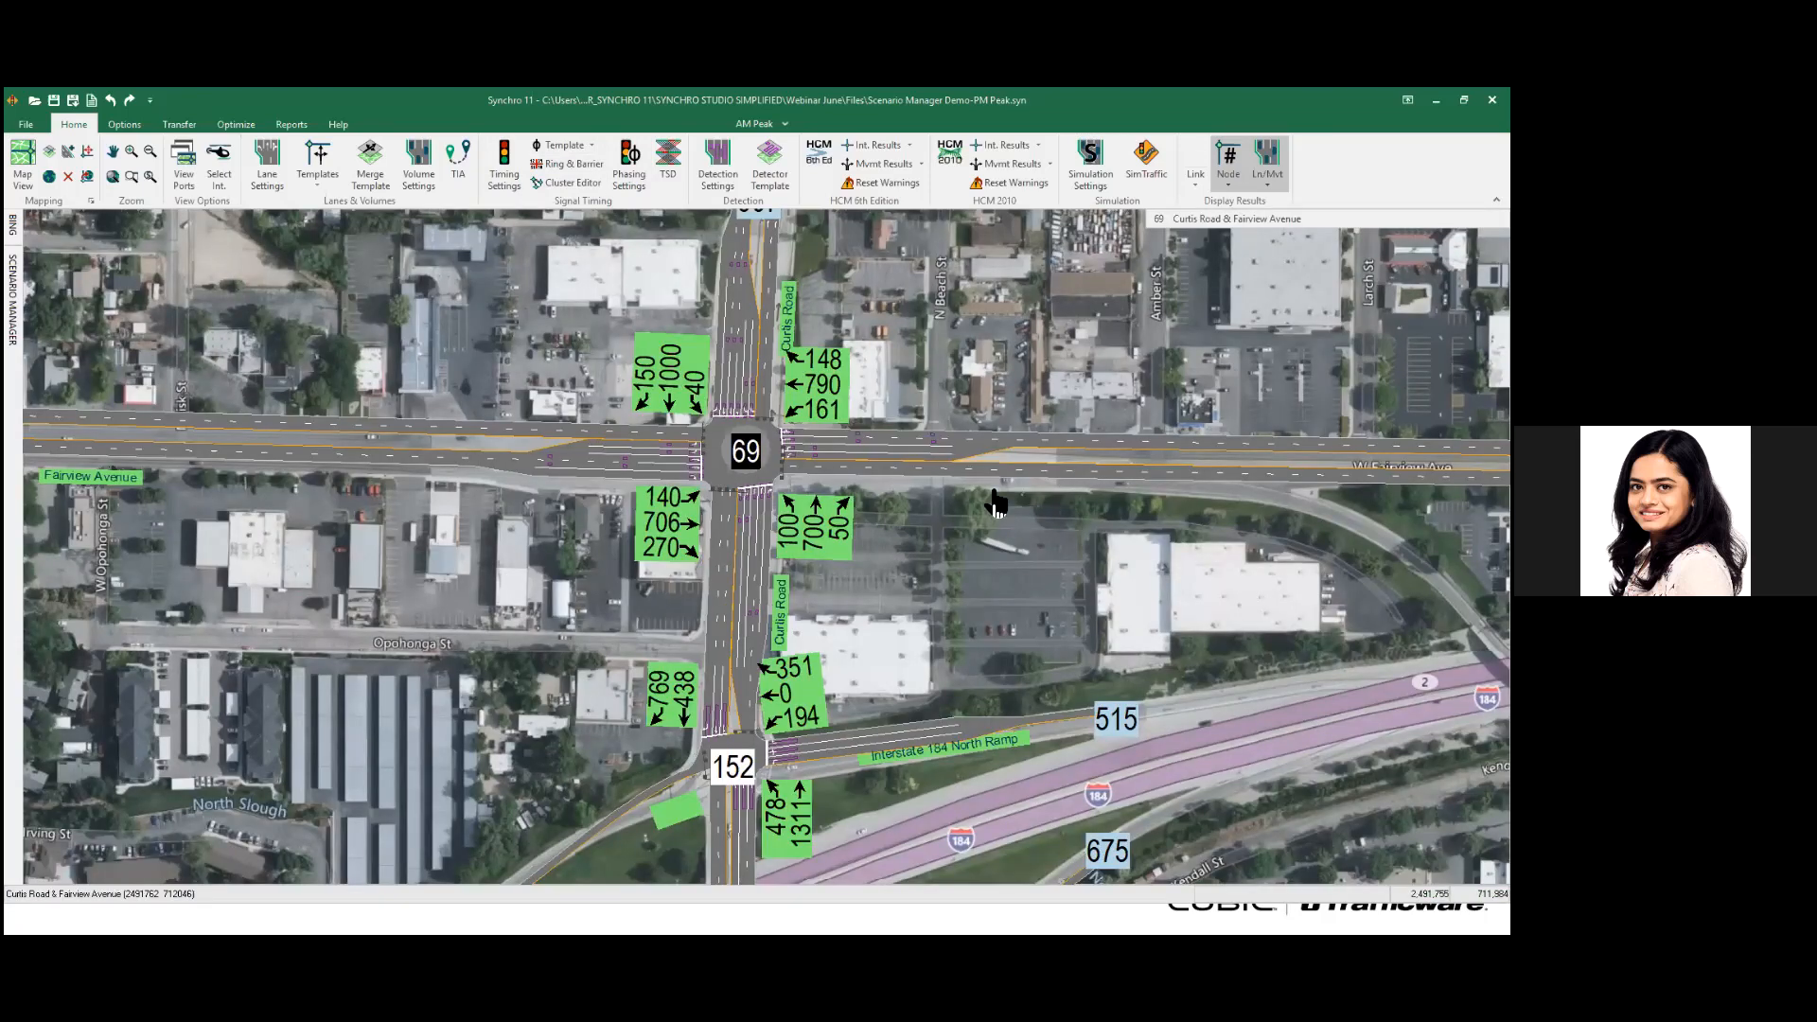
- Inspect node 69's AM Peak volumes on the map, activate the PM Peak scenario, and review its volume settings for the same node
scroll(946, 653, "up", 2)
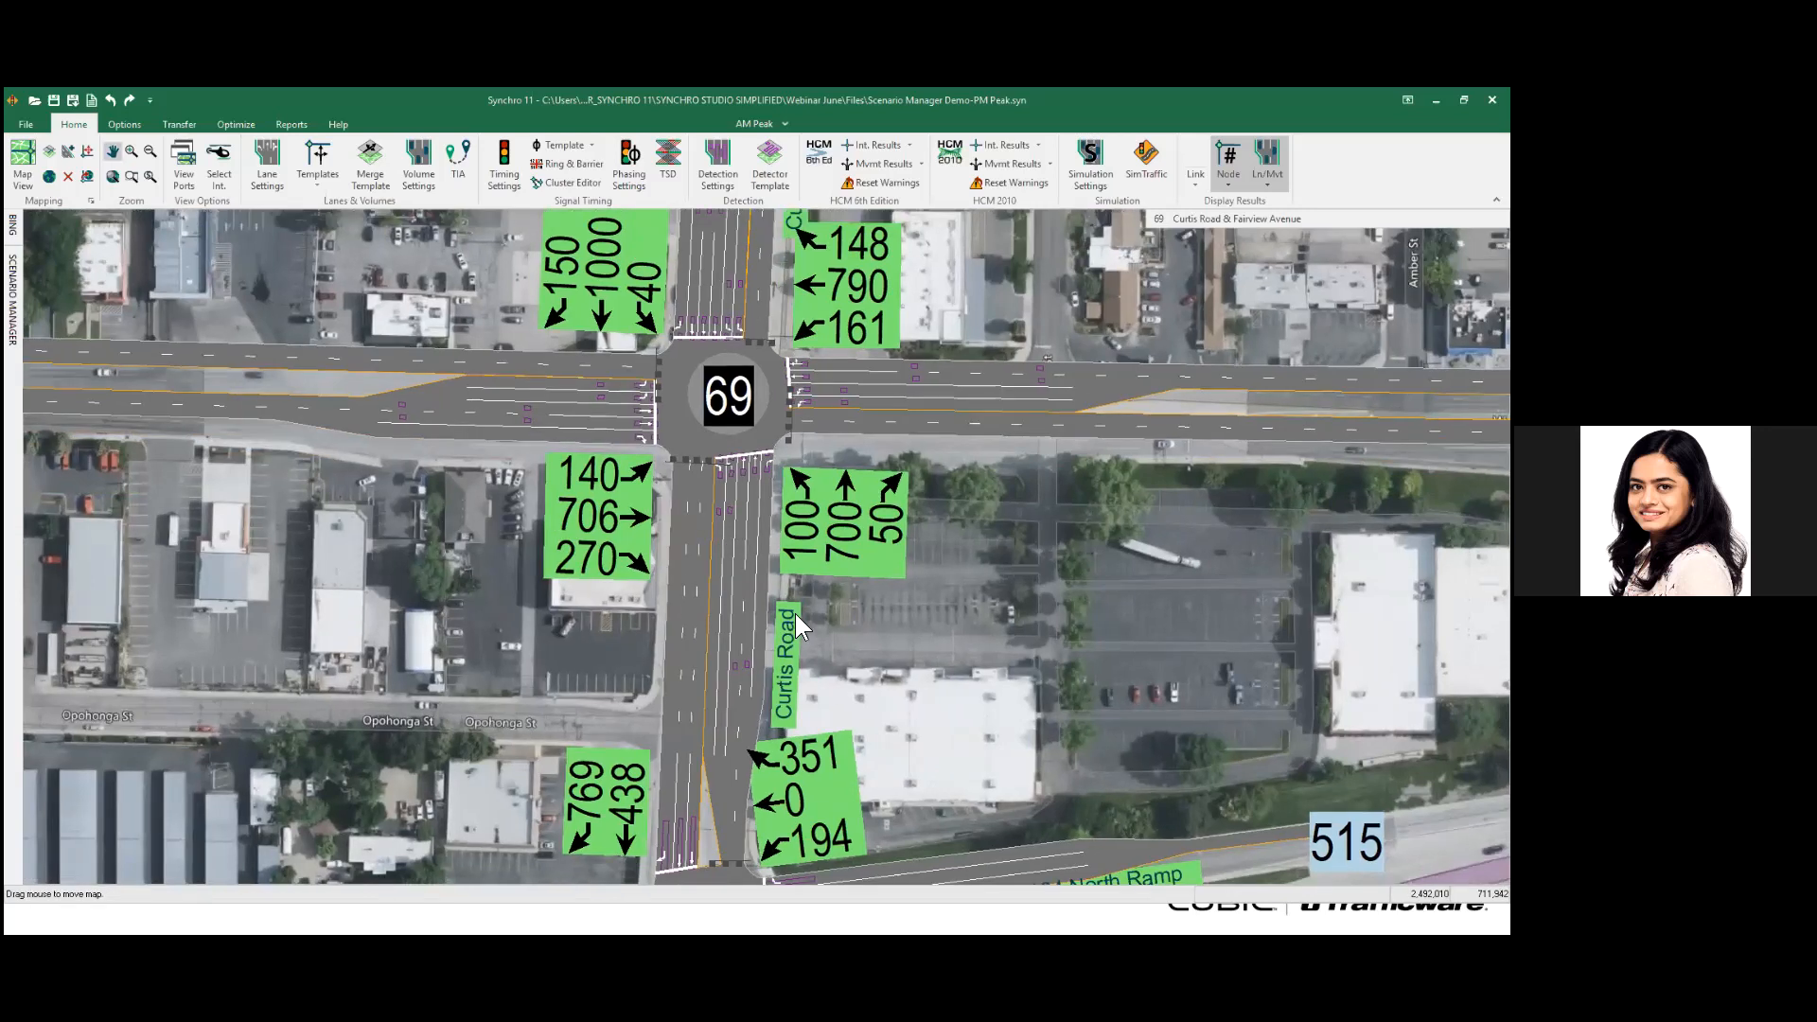
scroll(795, 613, "down", 3)
scroll(819, 676, "up", 3)
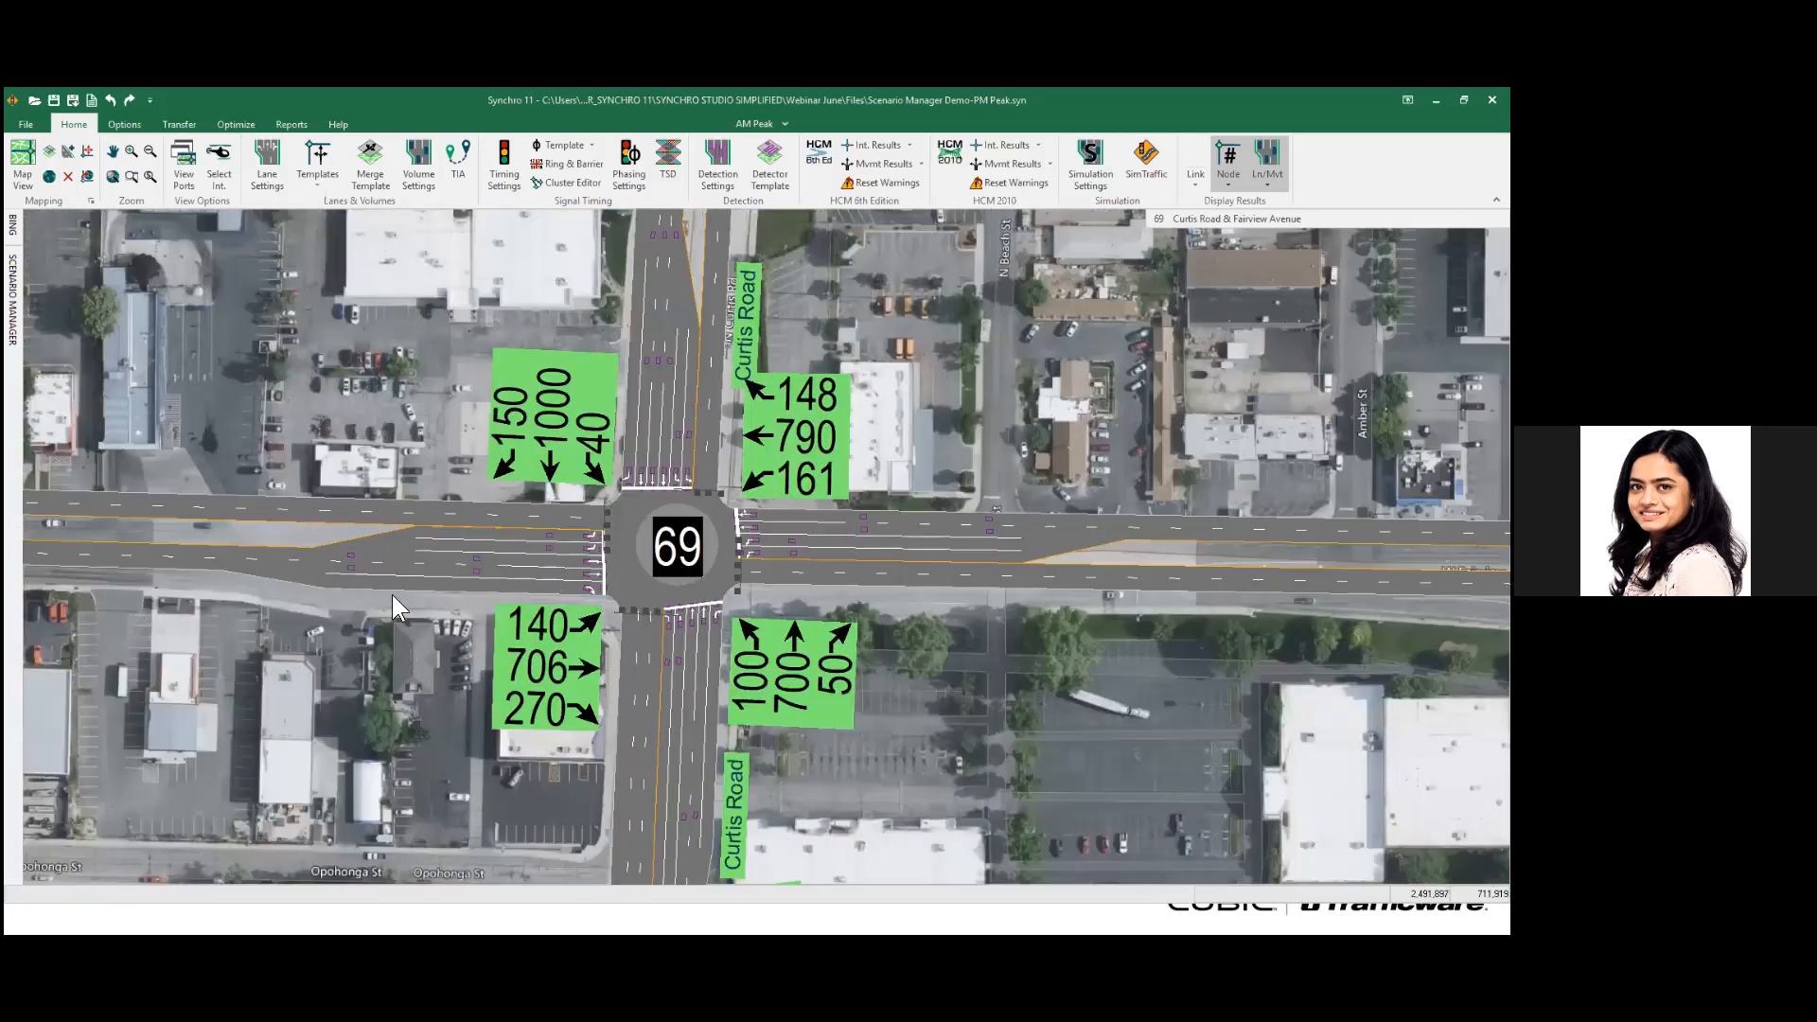
left_click(13, 301)
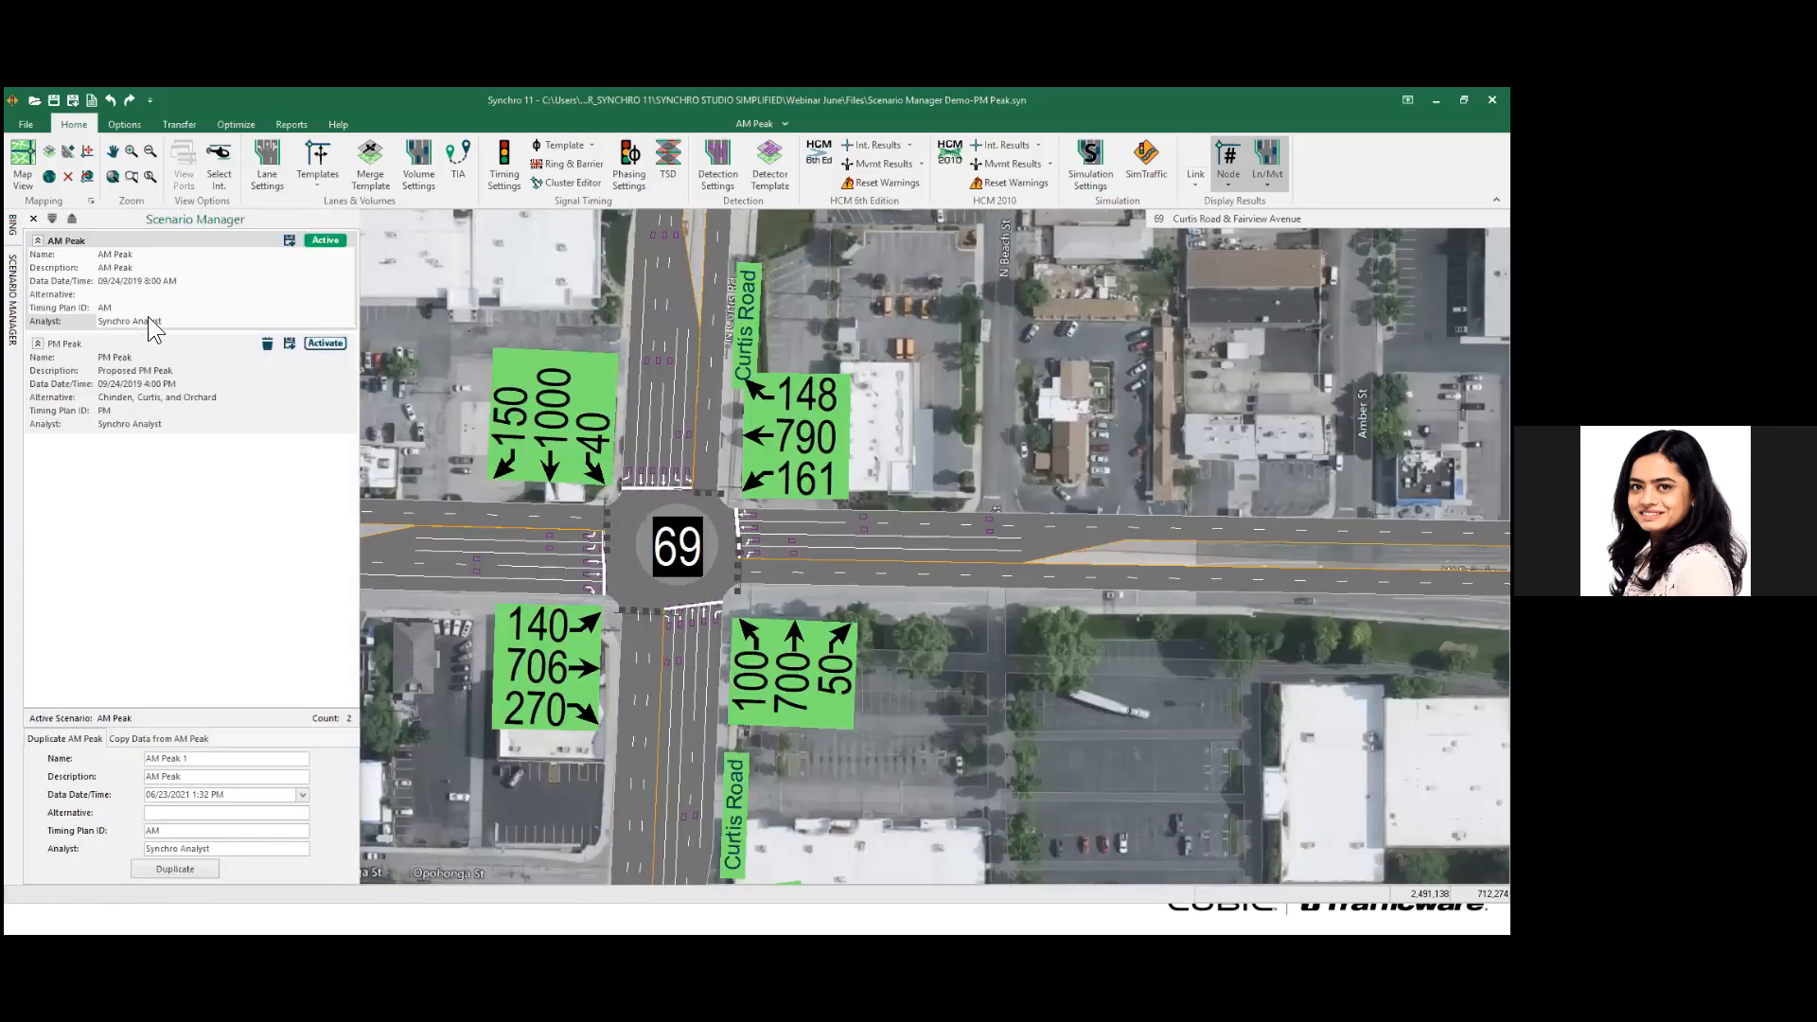
left_click(318, 344)
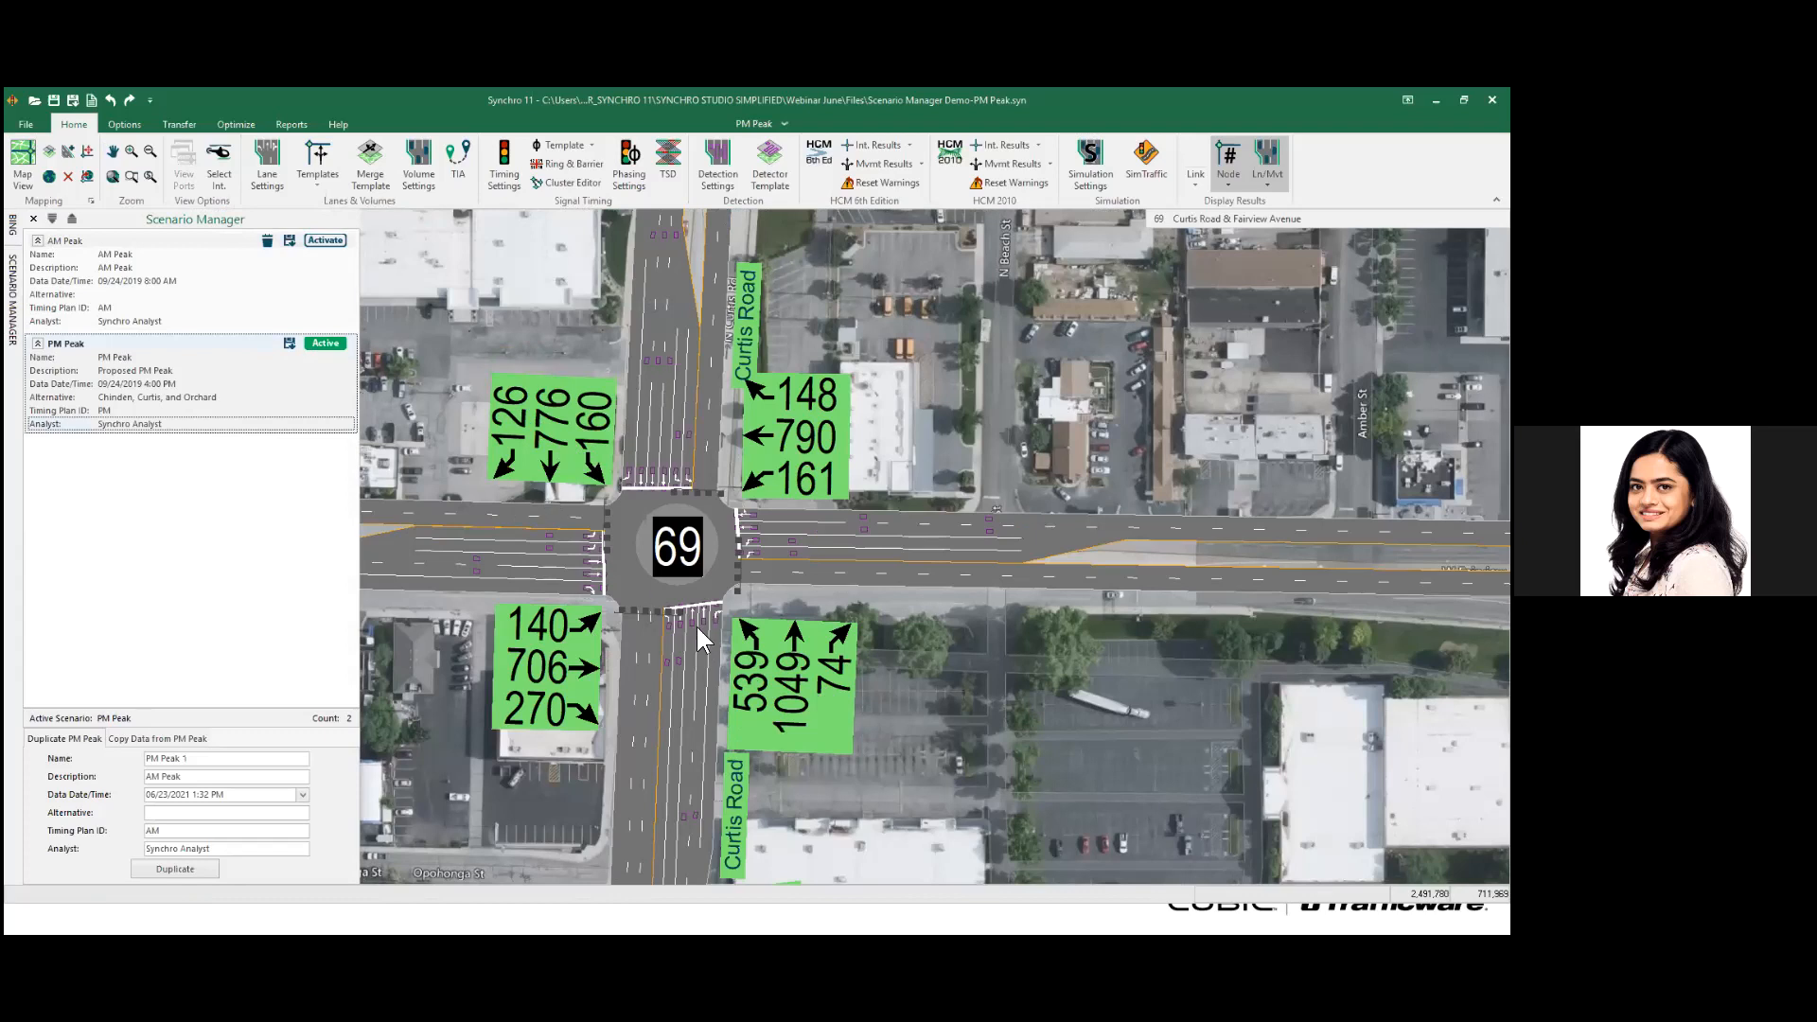
left_click(407, 180)
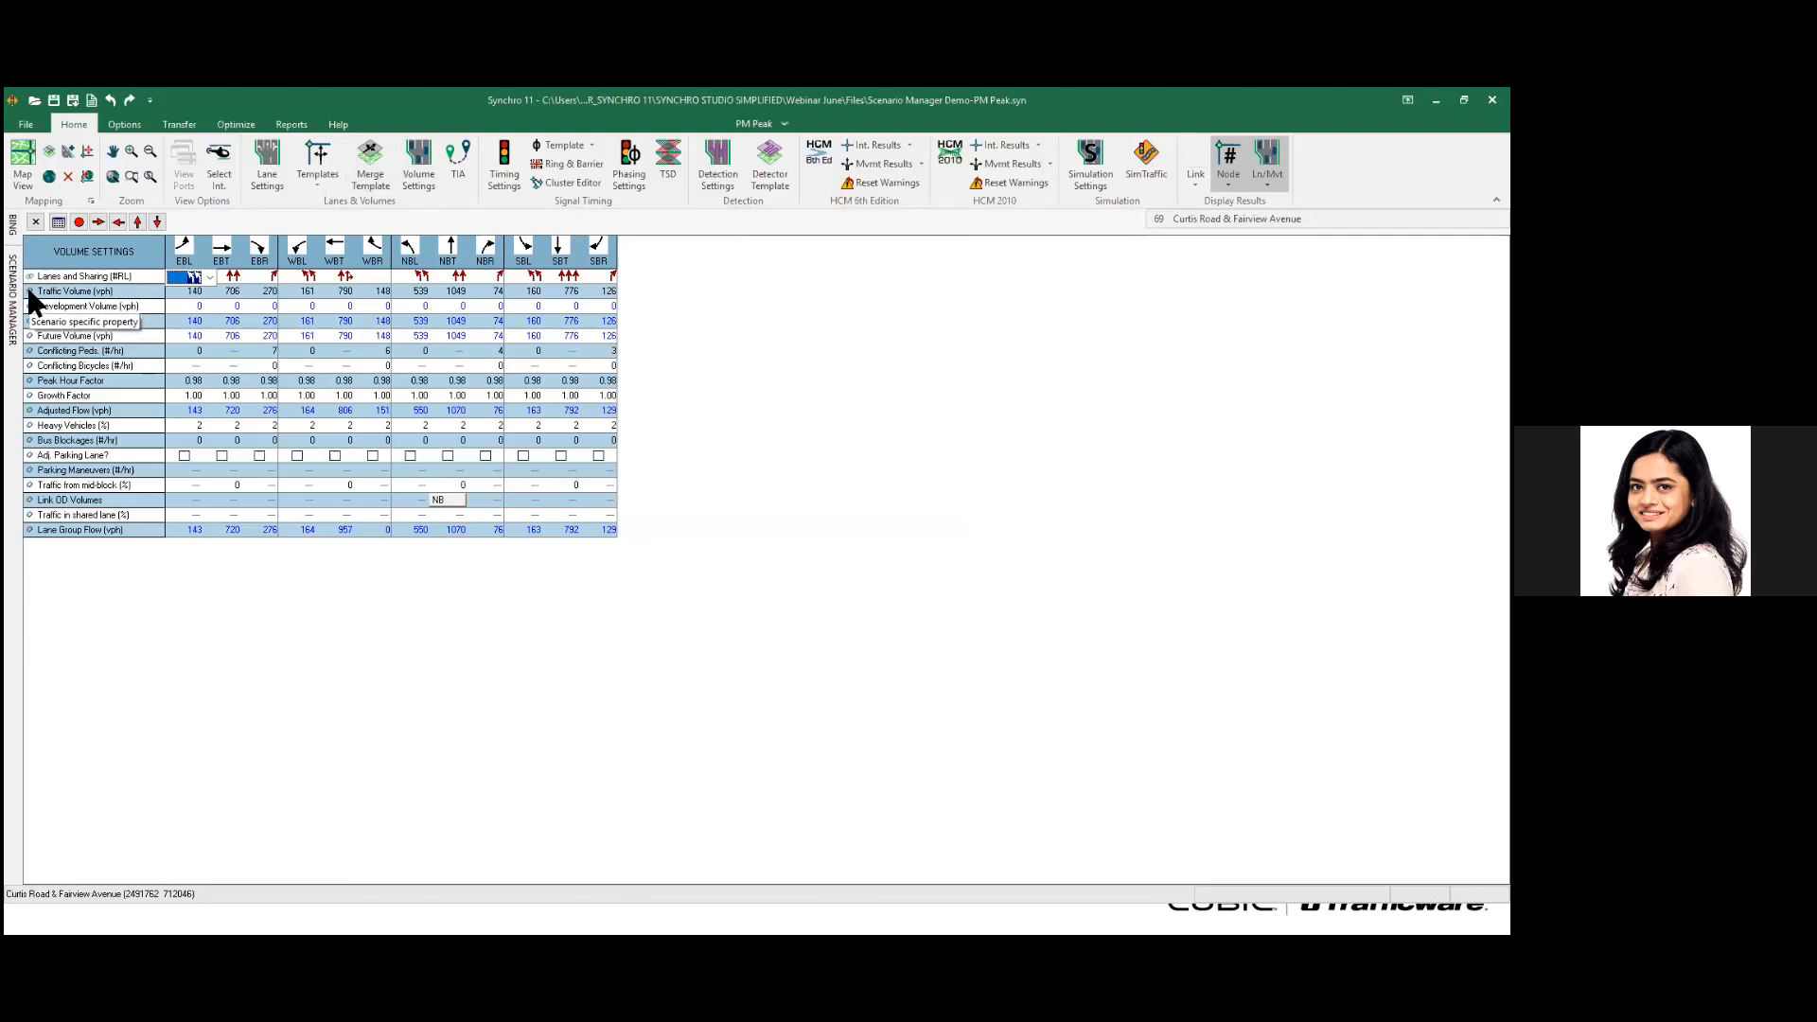
left_click(35, 222)
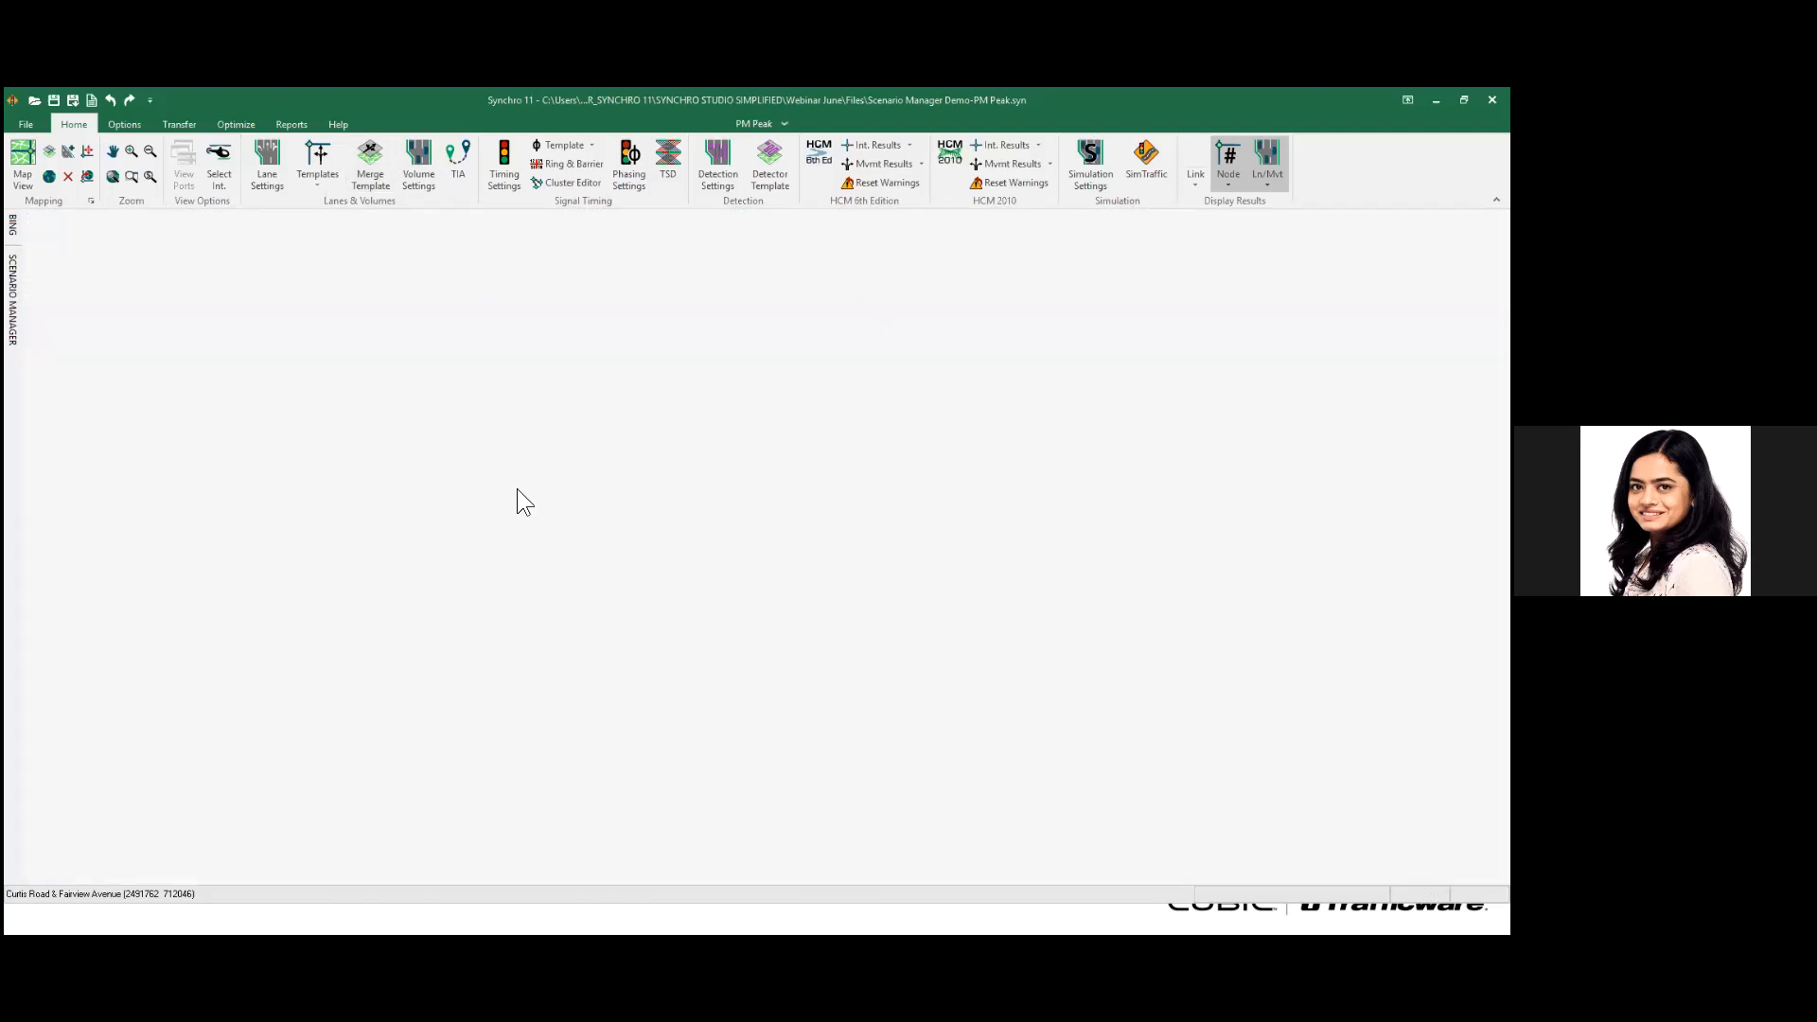
- Review node 69's timing settings in the PM Peak scenario, then activate AM Peak and examine the same settings there
left_click(505, 180)
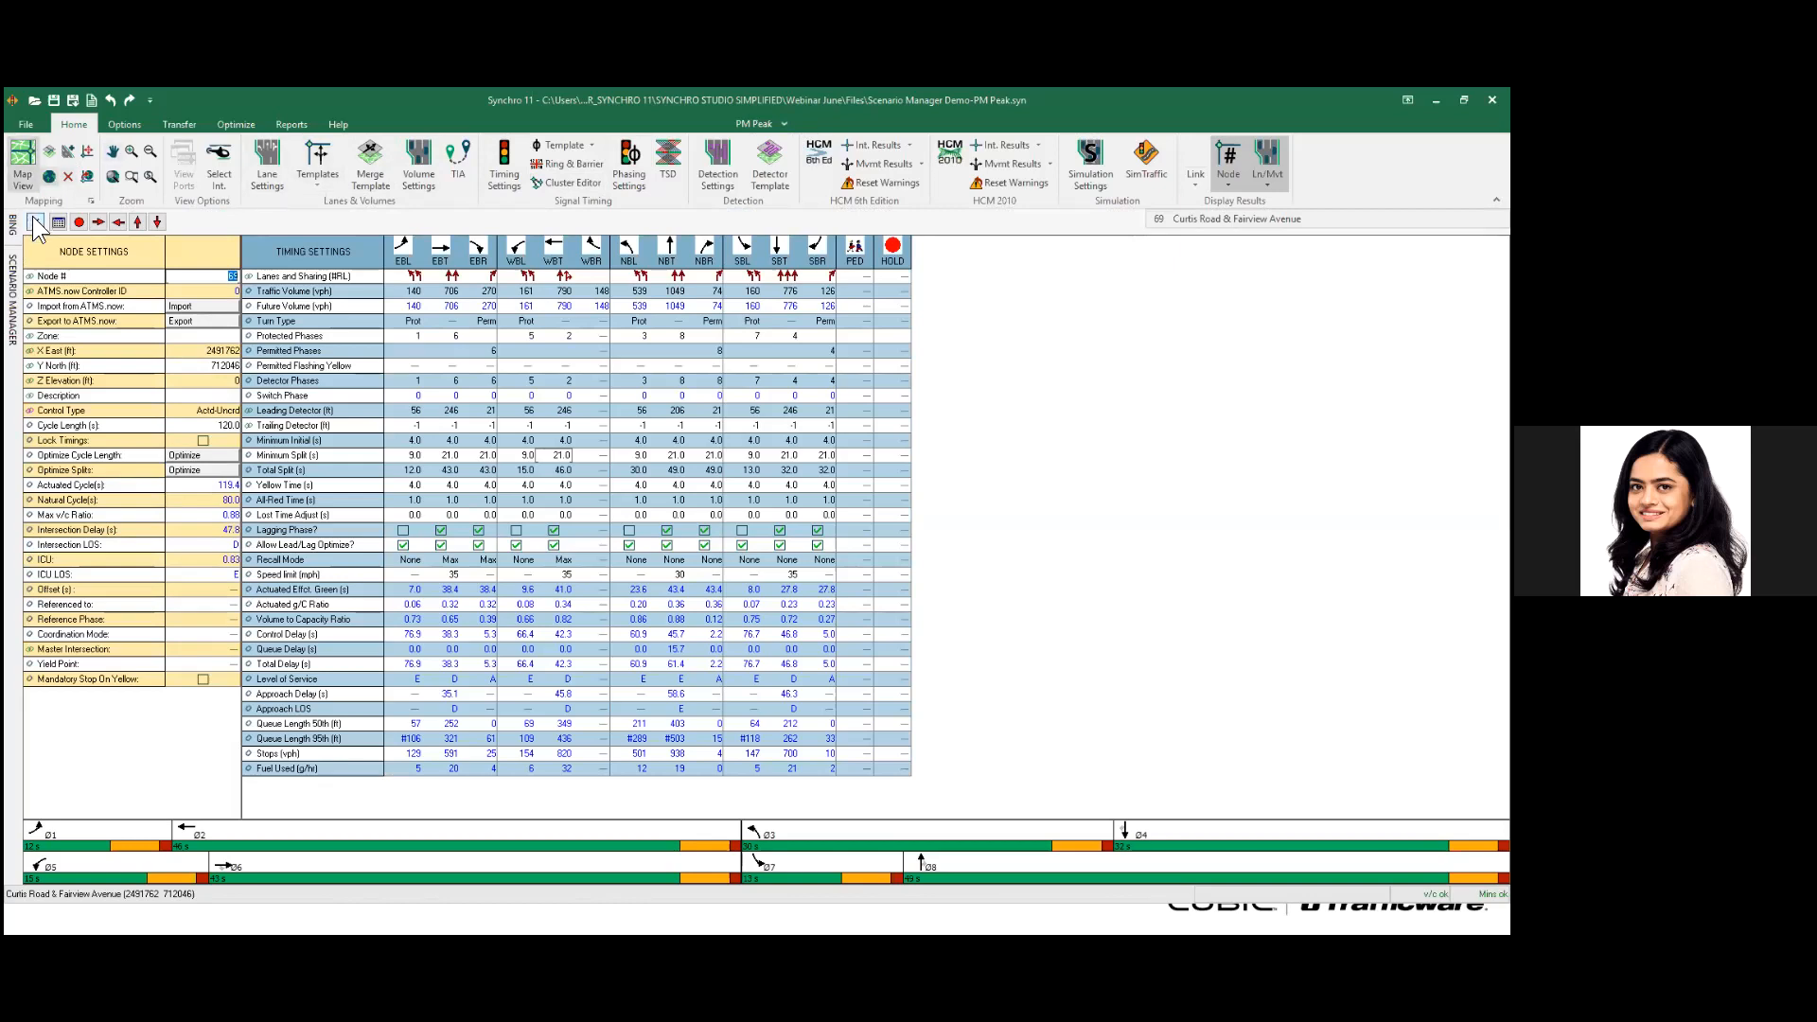
left_click(16, 268)
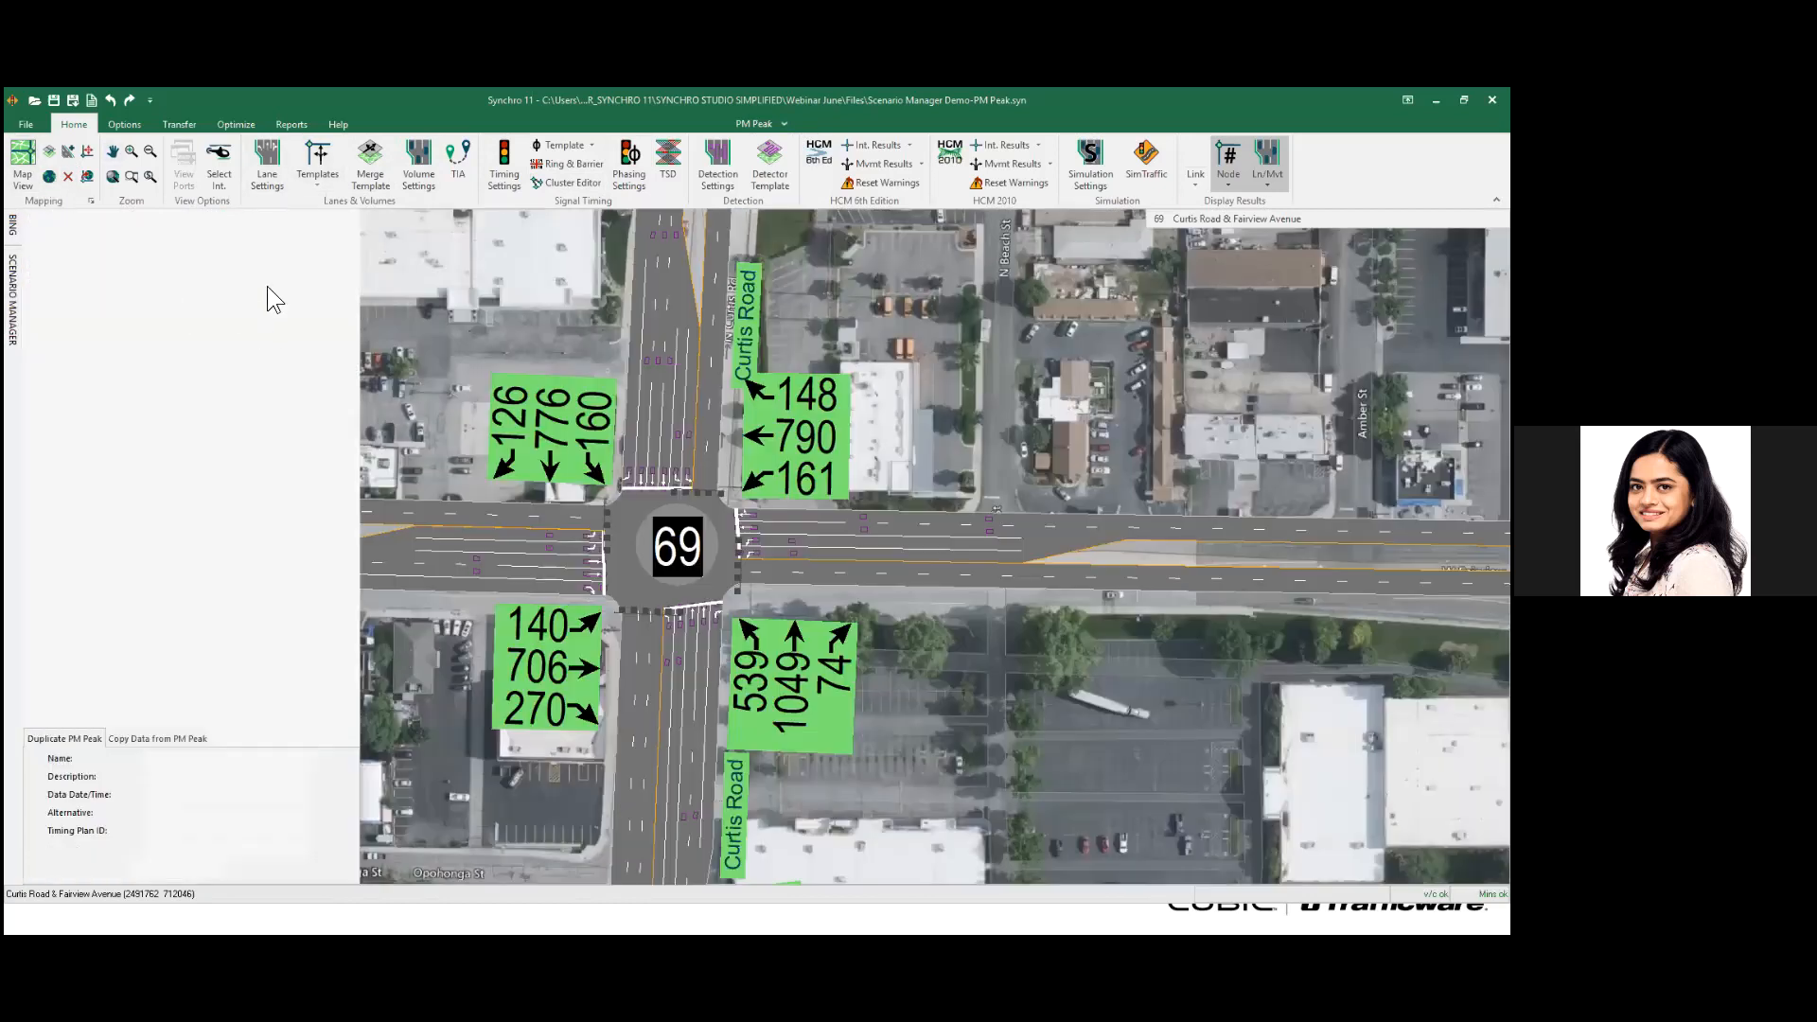
left_click(322, 241)
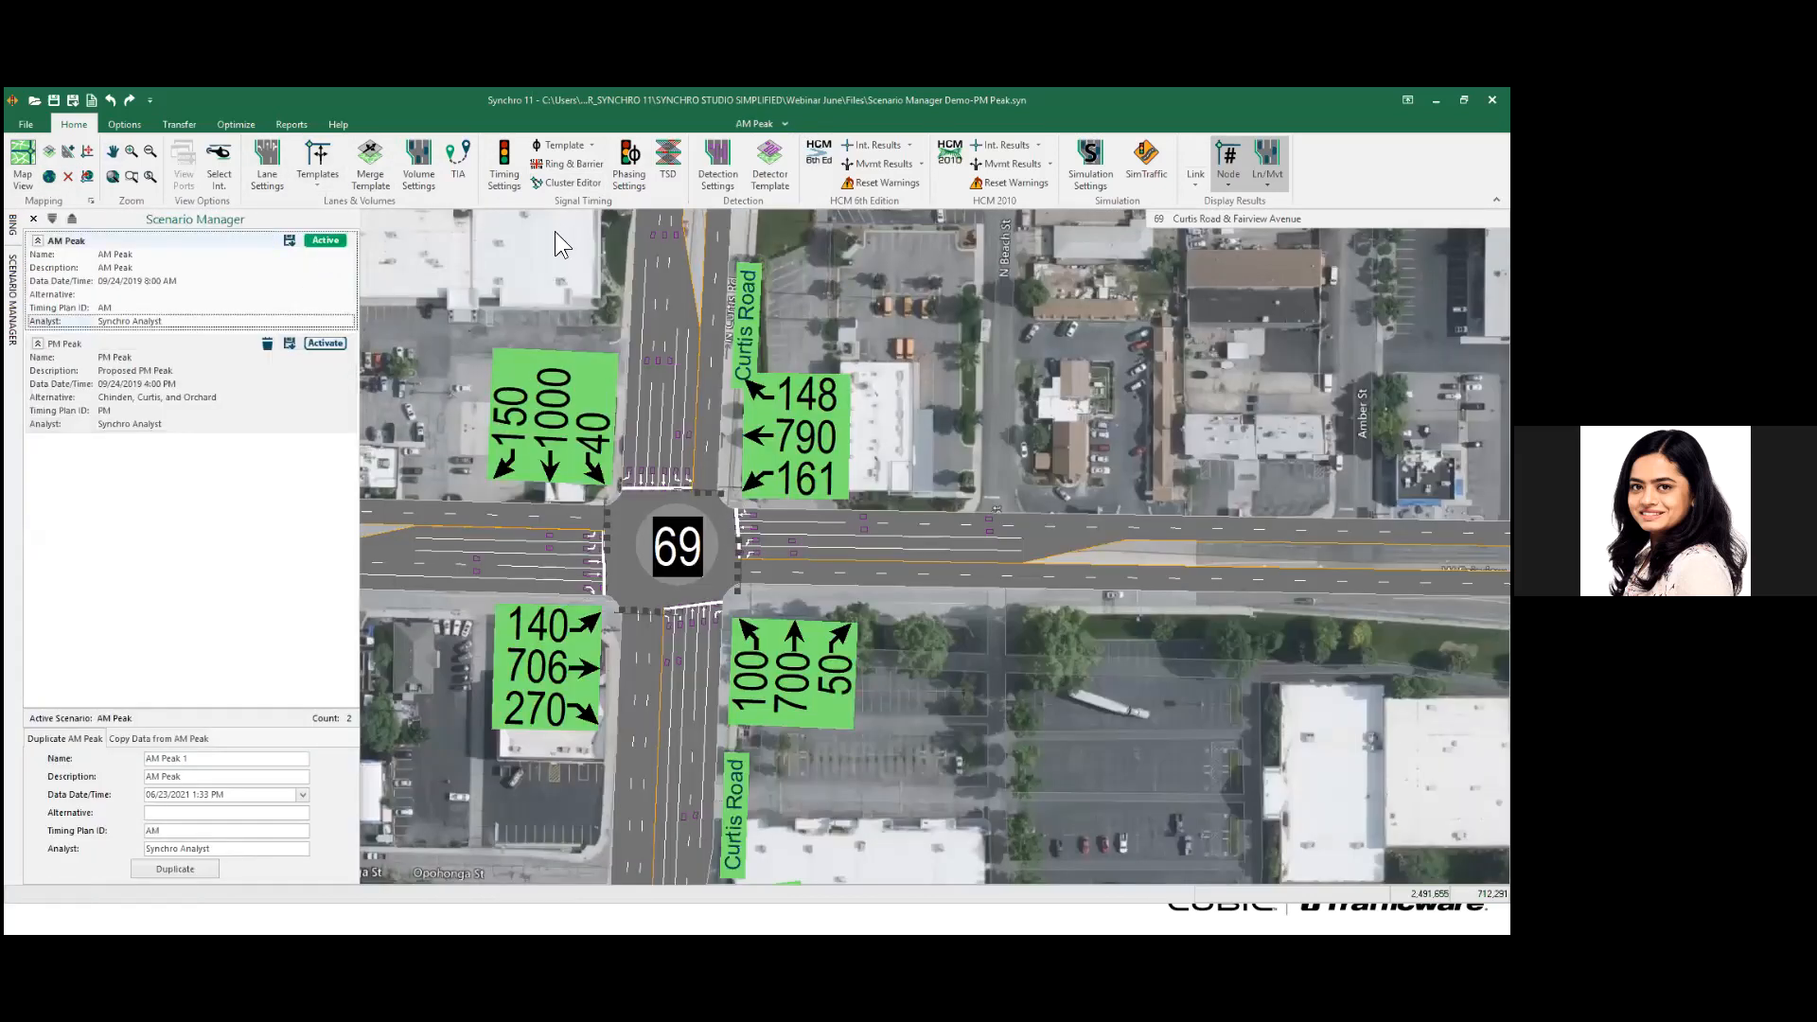
left_click(509, 176)
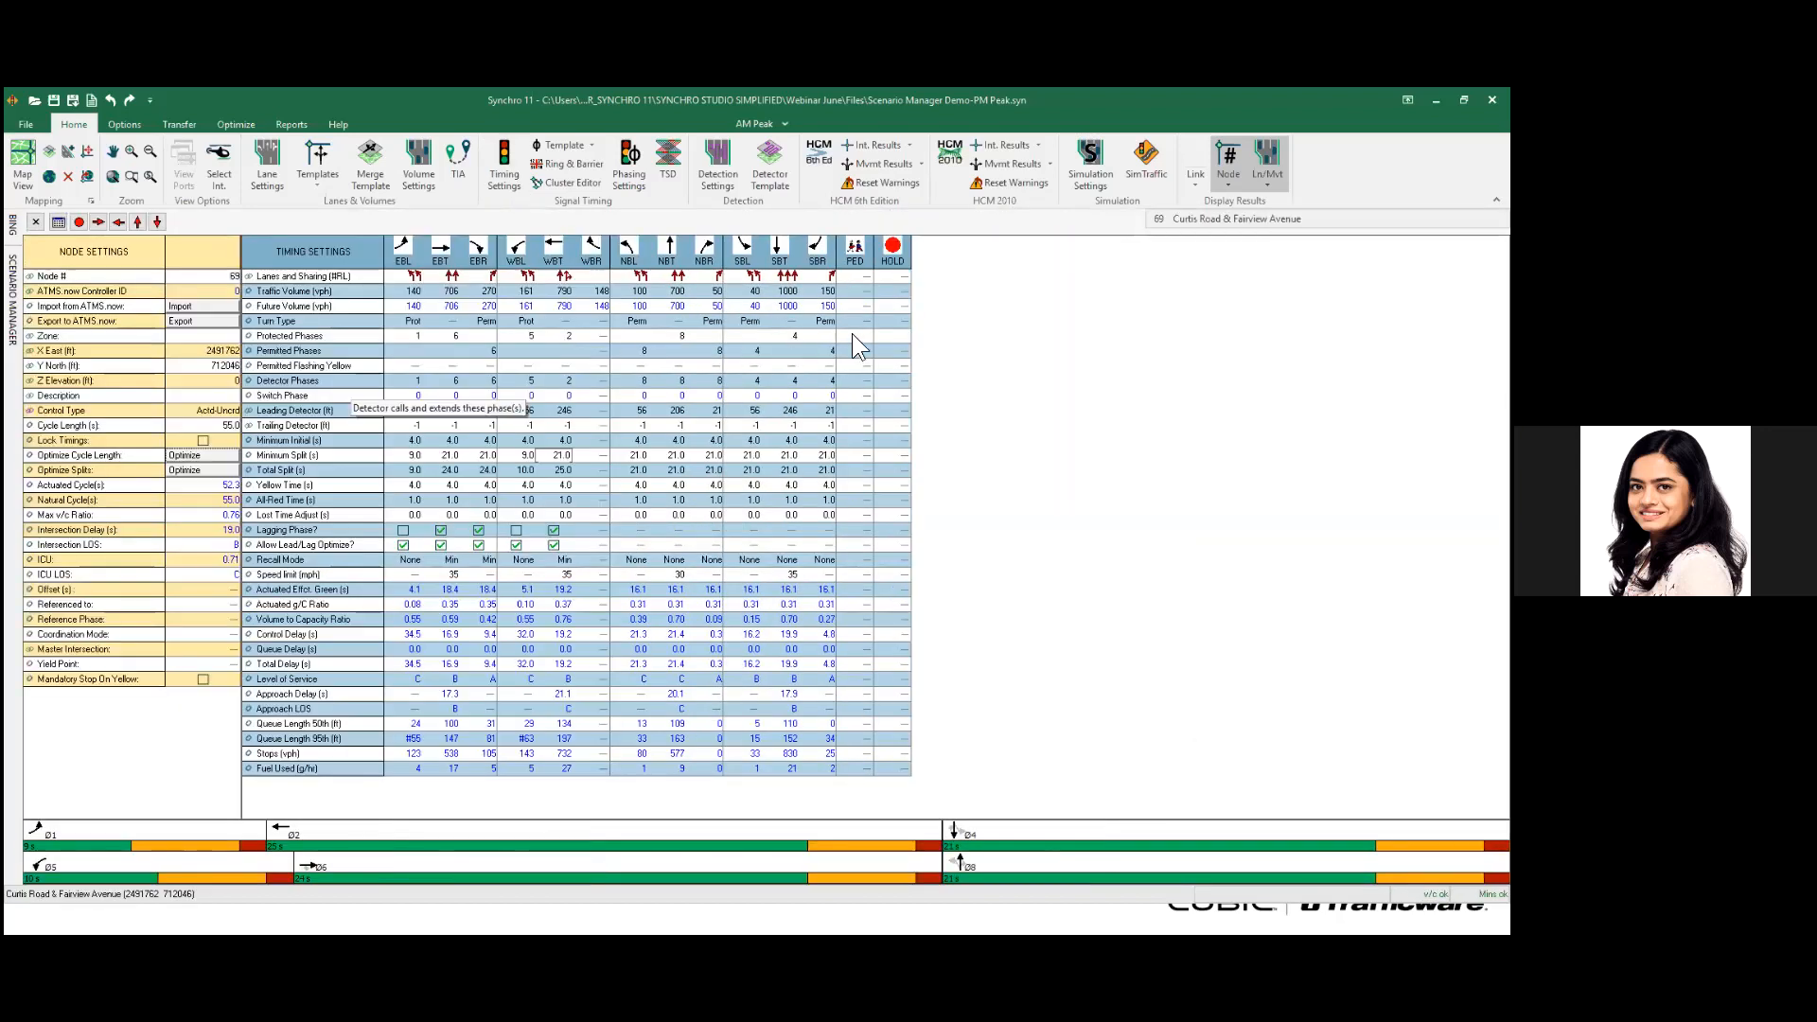
left_click(890, 336)
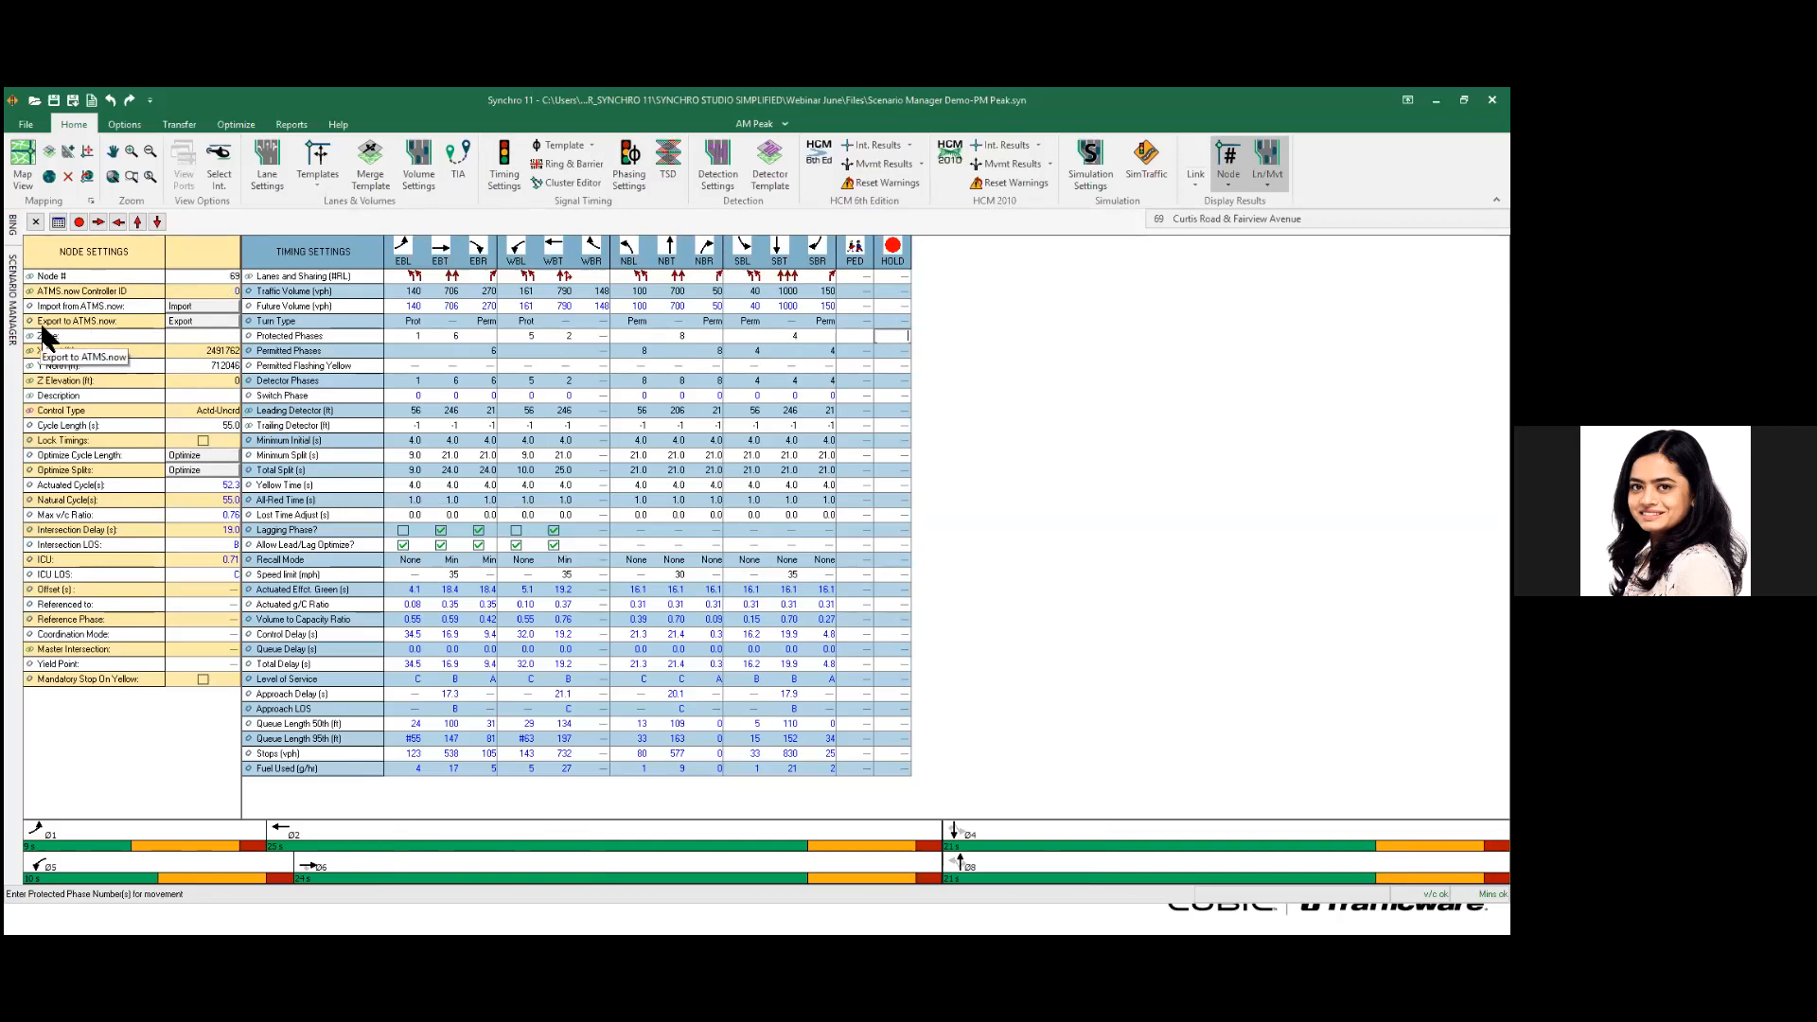
type("1")
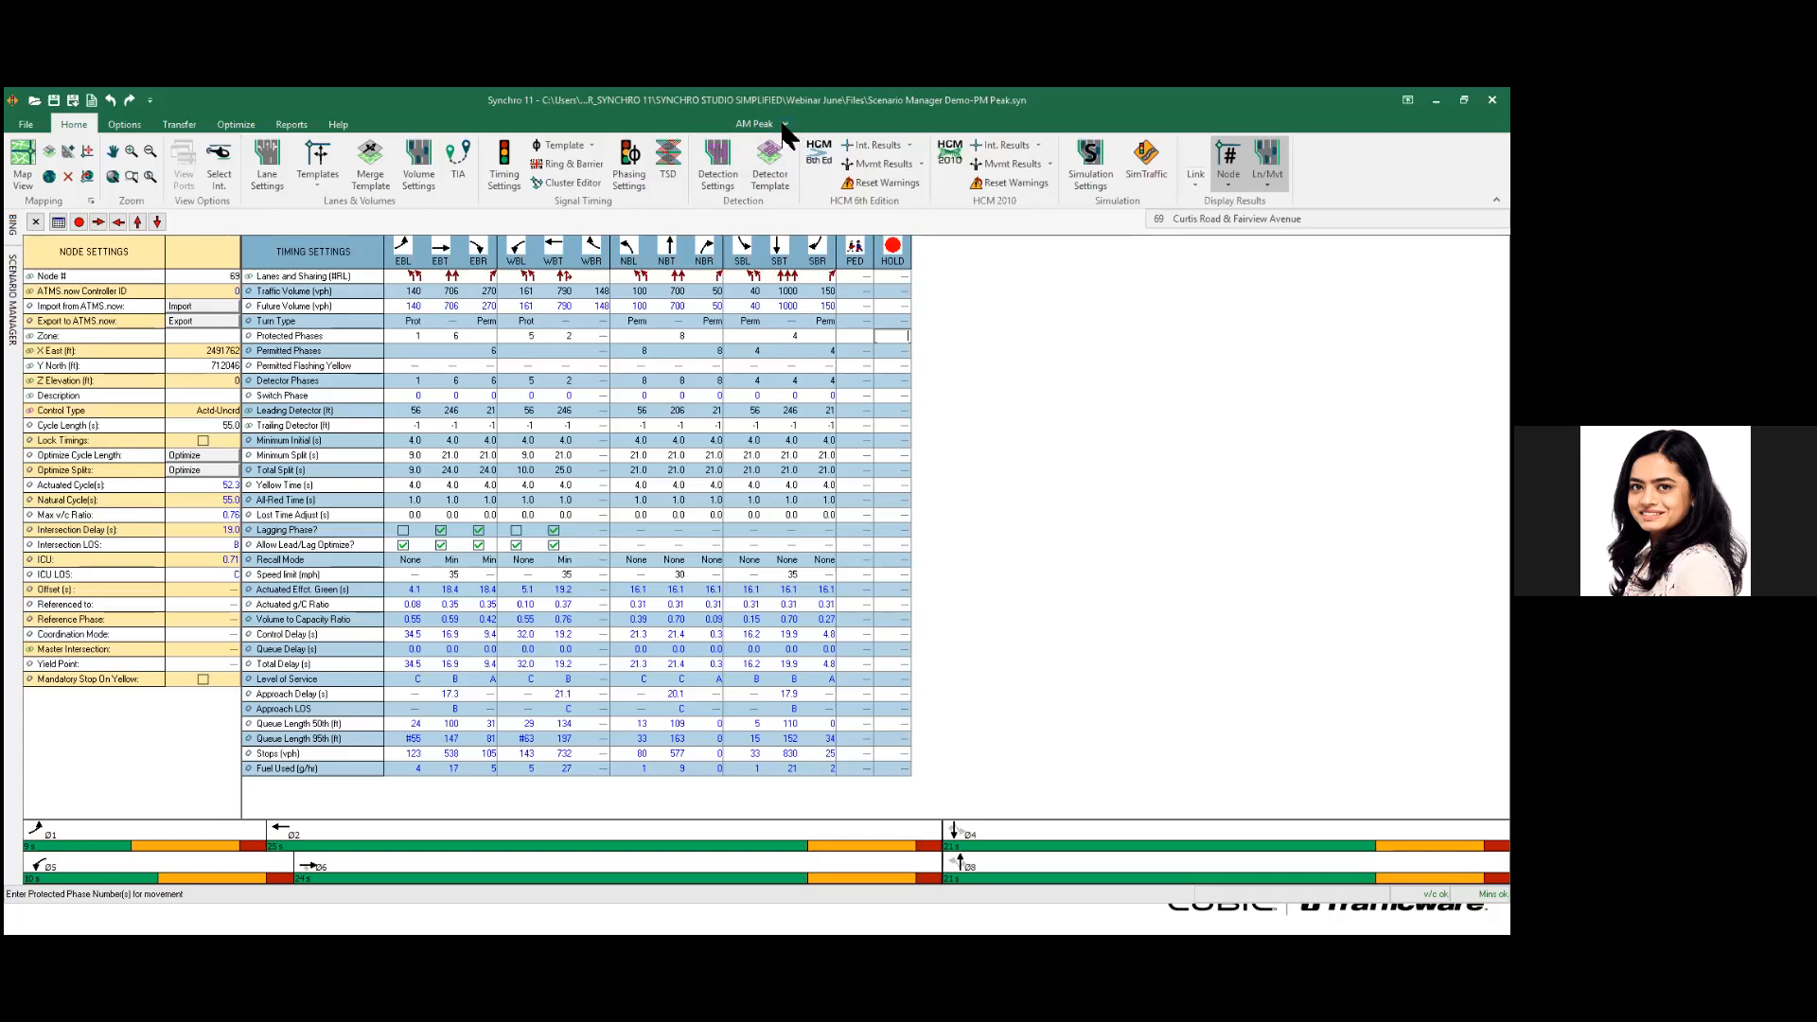
- Reopen node 69's timing settings, switch to PM Peak, and examine the northbound and southbound left protected phases and the cycle length
left_click(784, 125)
left_click(781, 121)
left_click(13, 298)
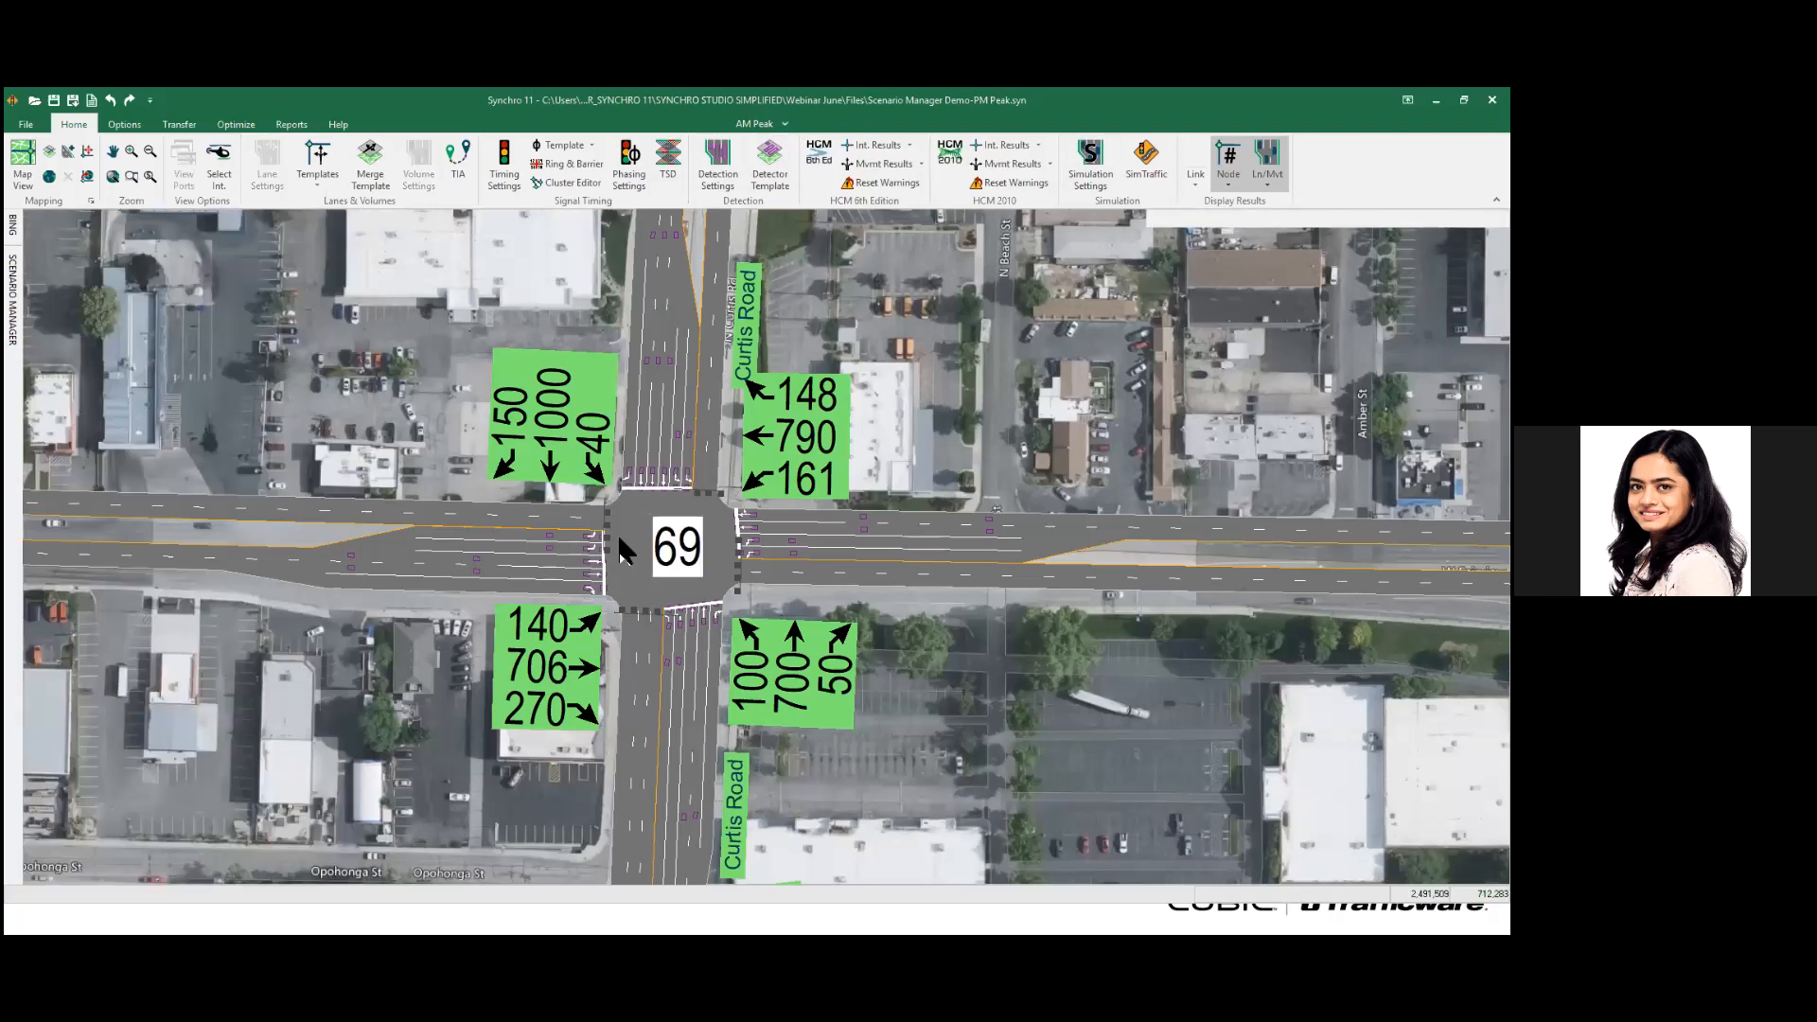
left_click(503, 181)
left_click(785, 124)
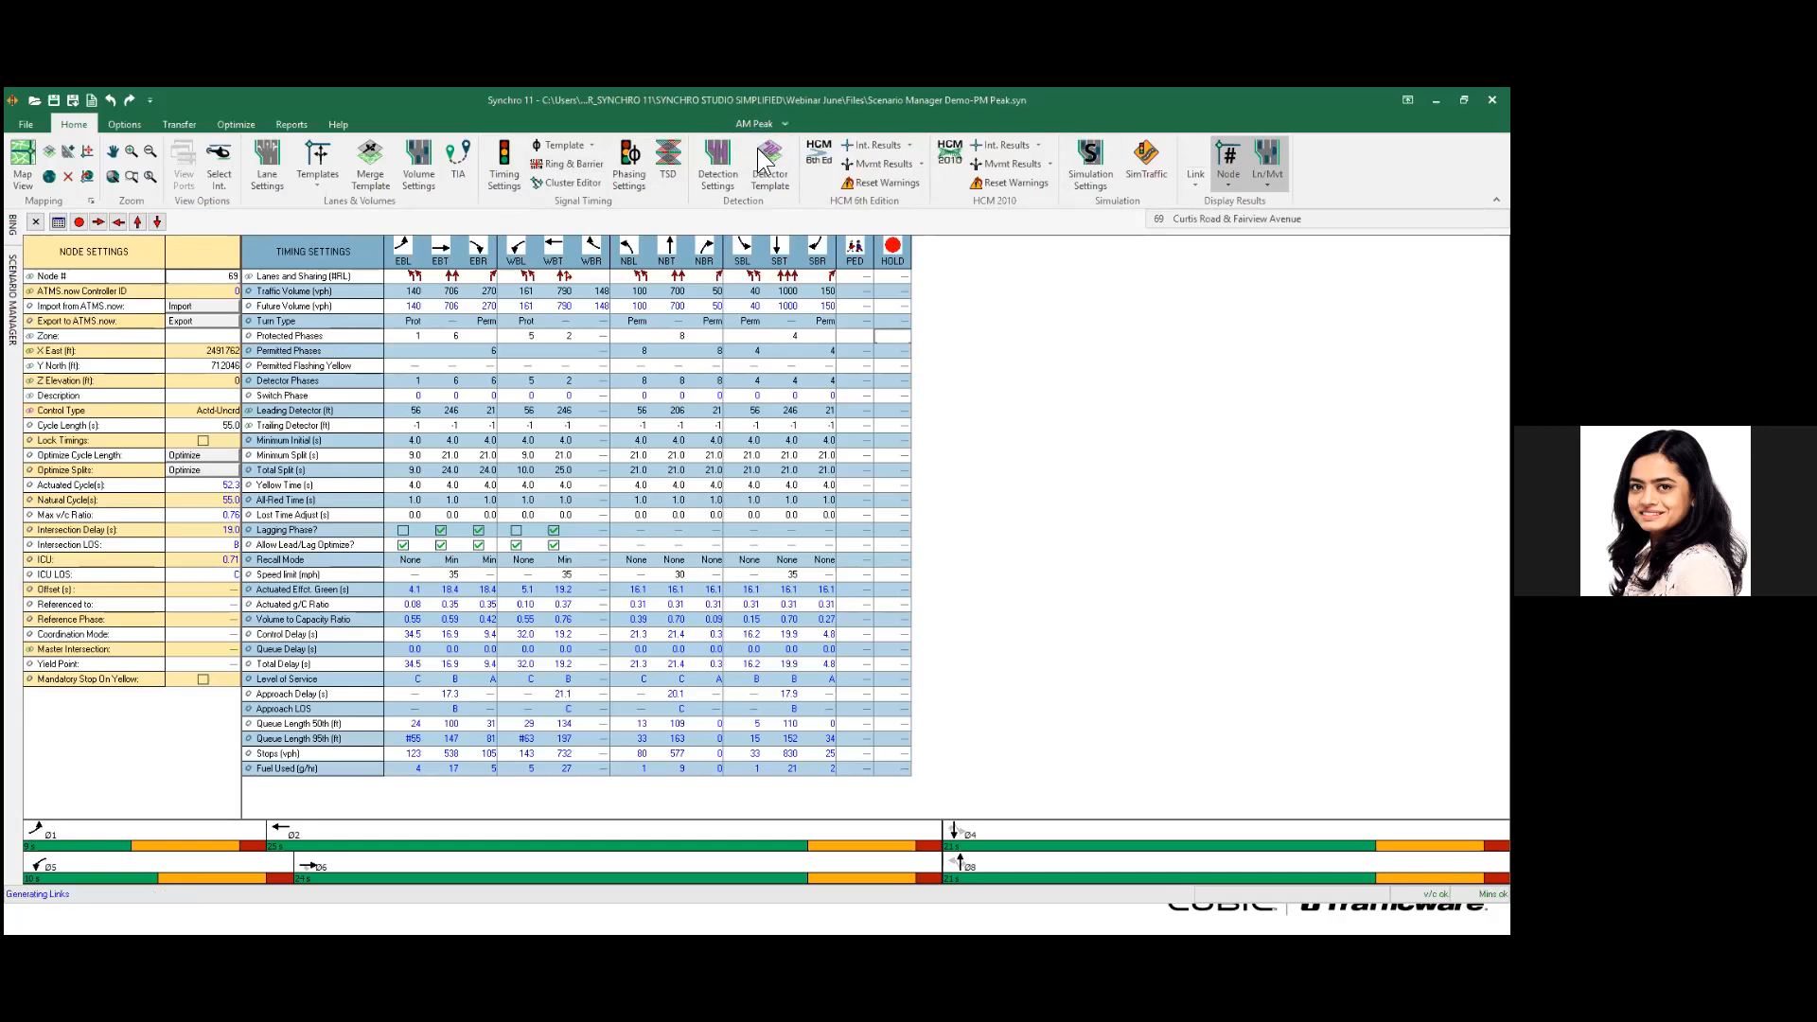
left_click(757, 148)
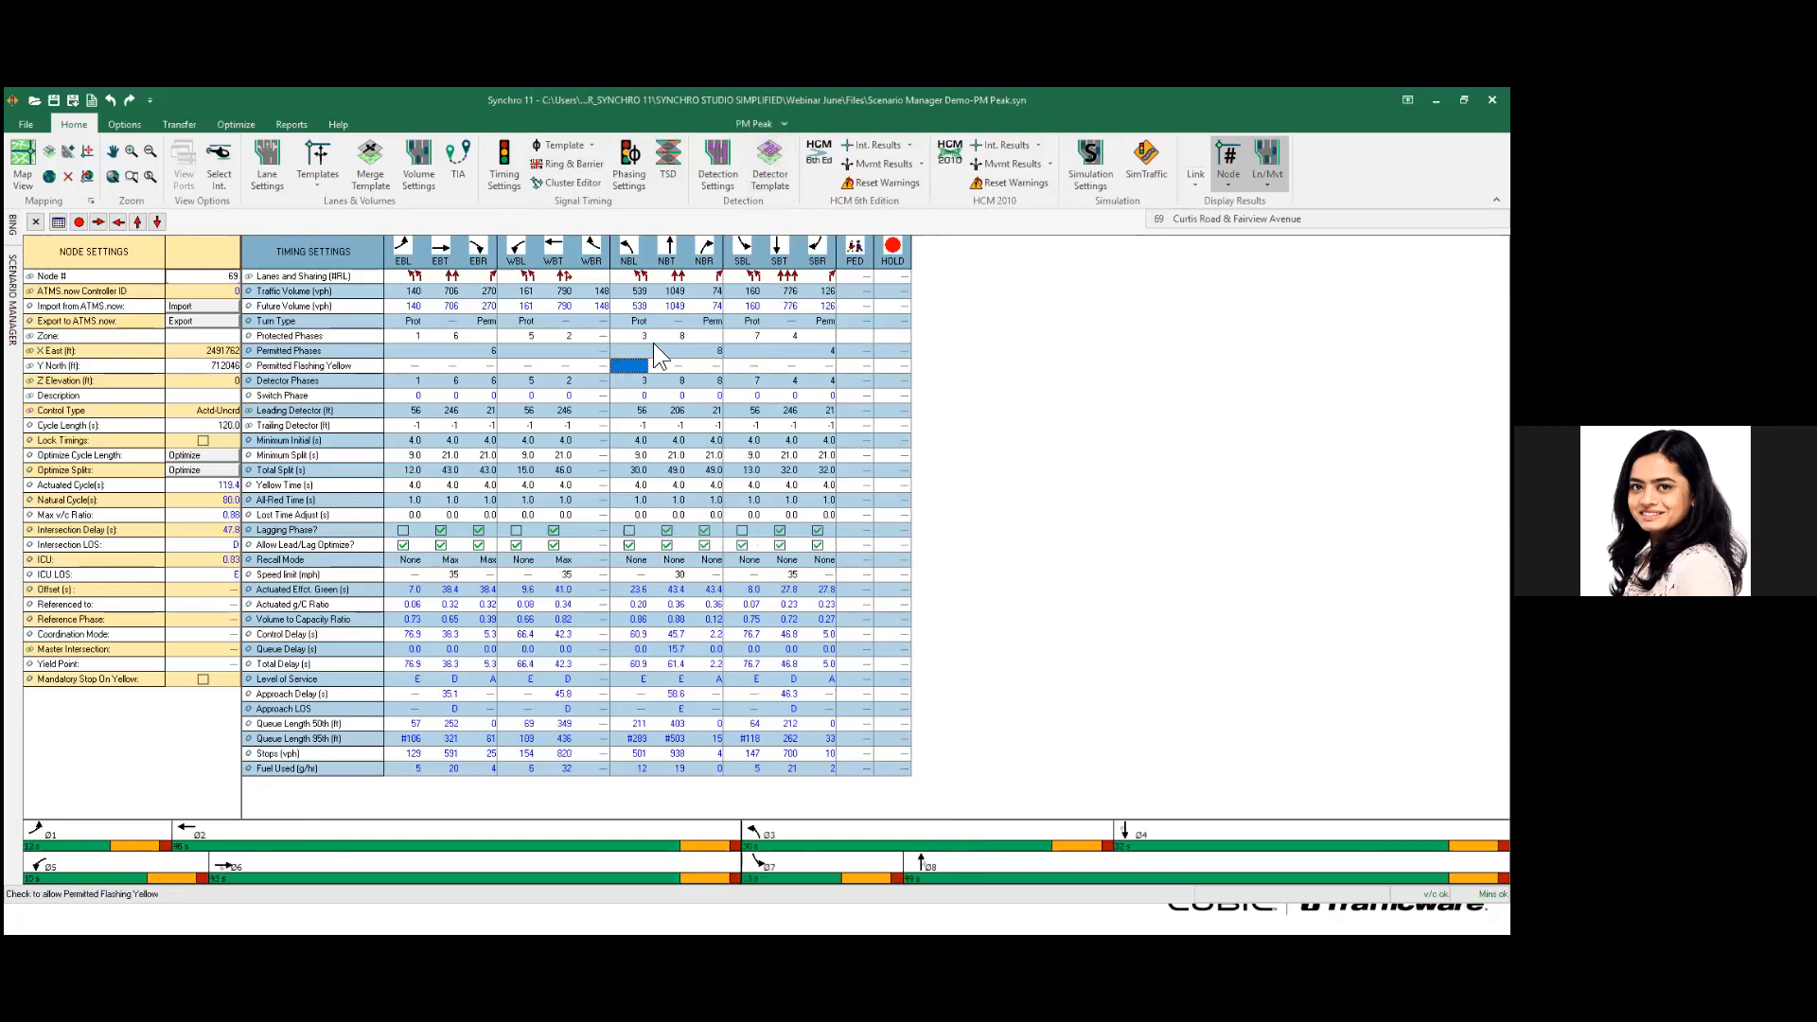
left_click(640, 336)
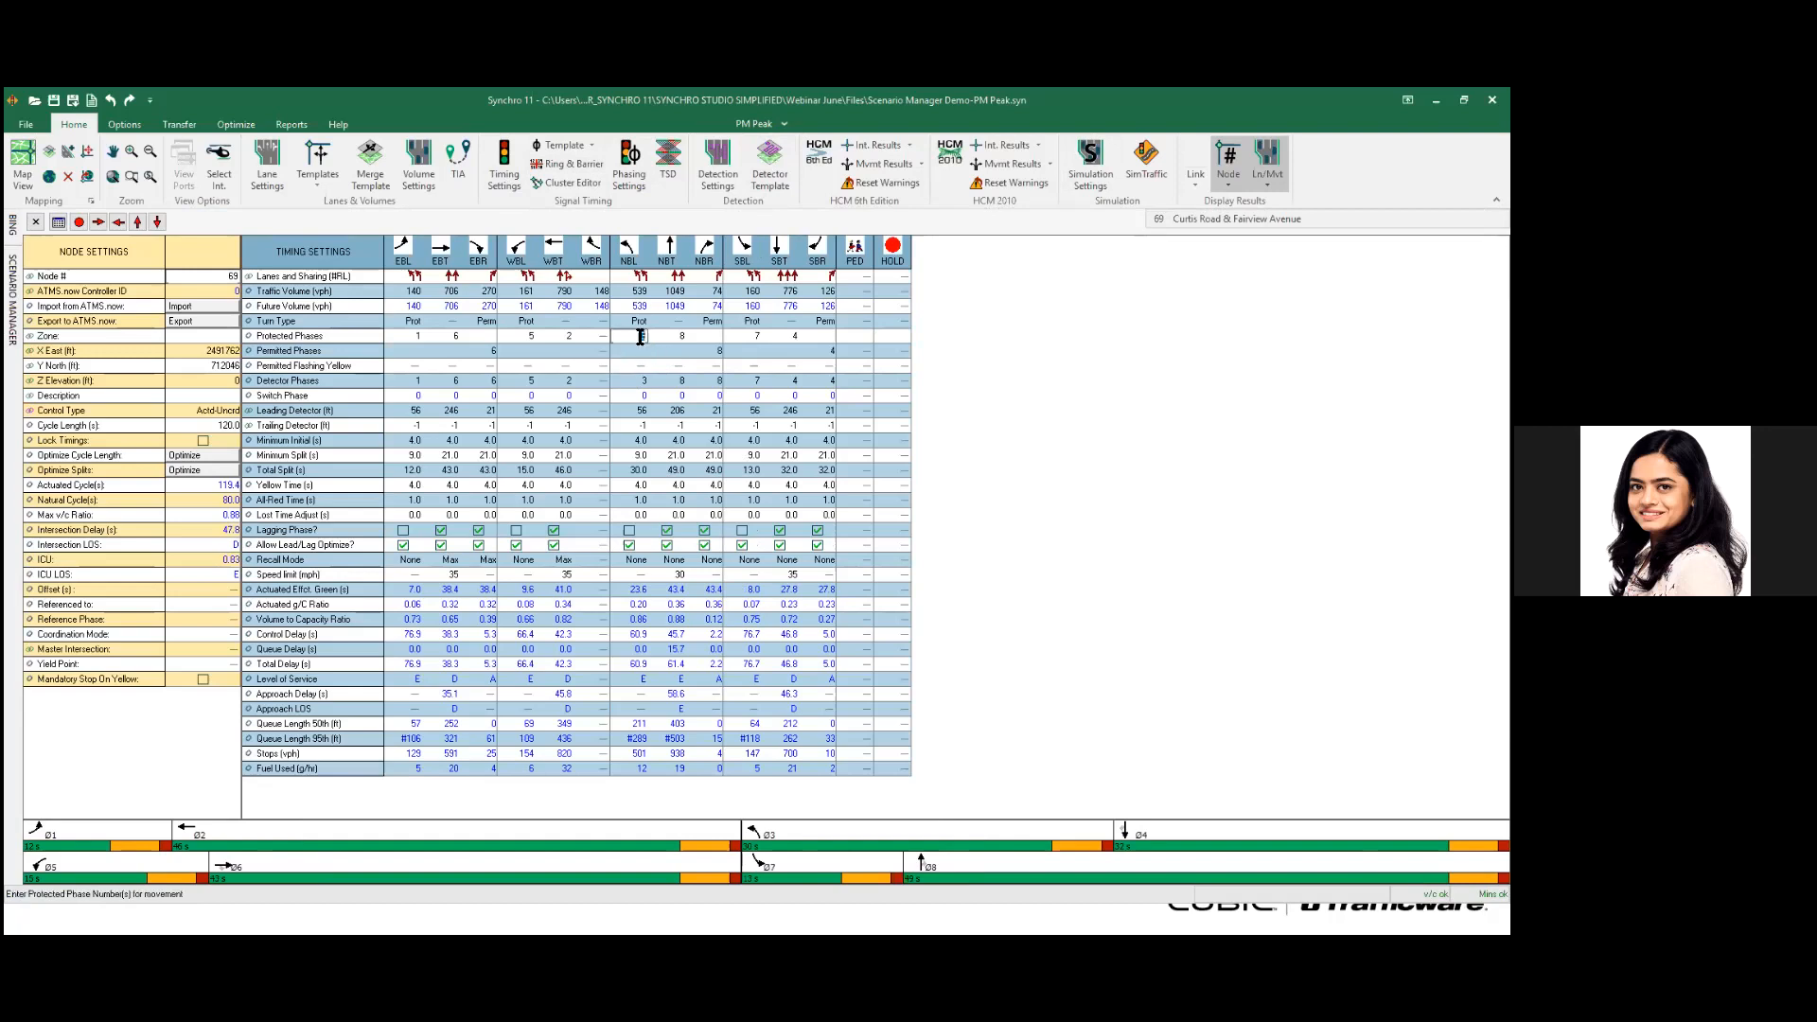
left_click(754, 337)
left_click(226, 425)
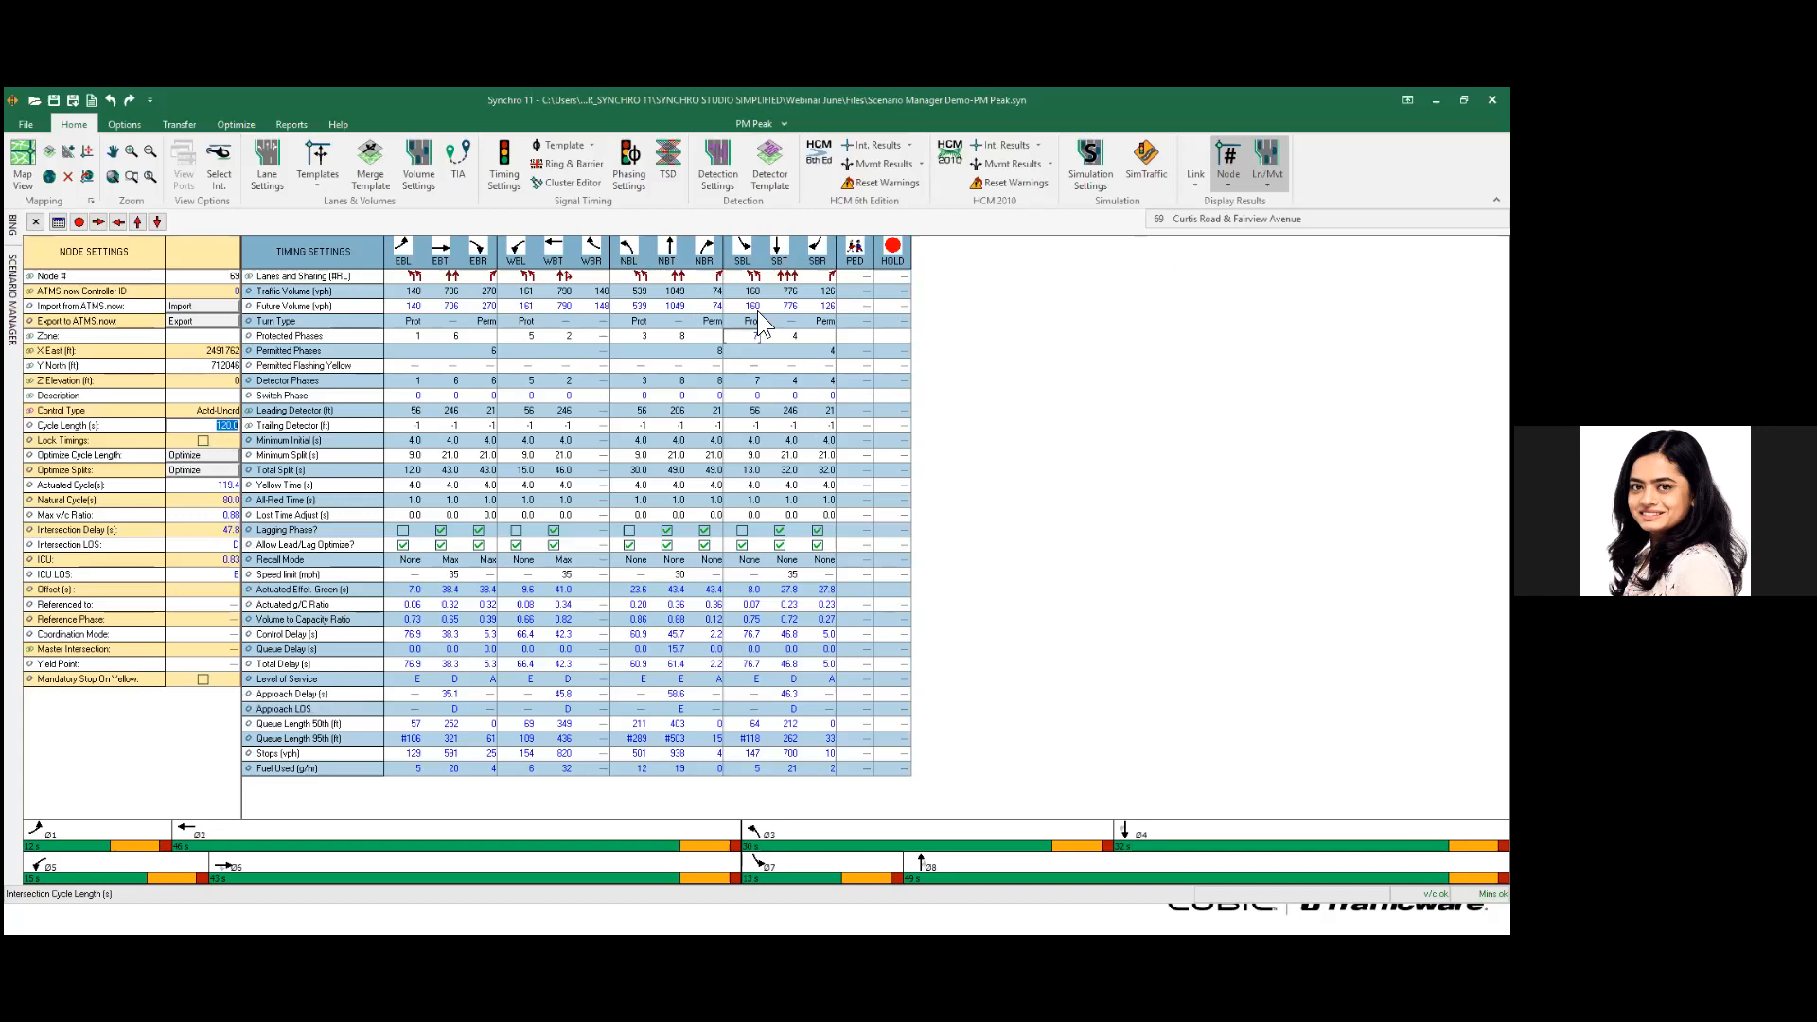
left_click(884, 364)
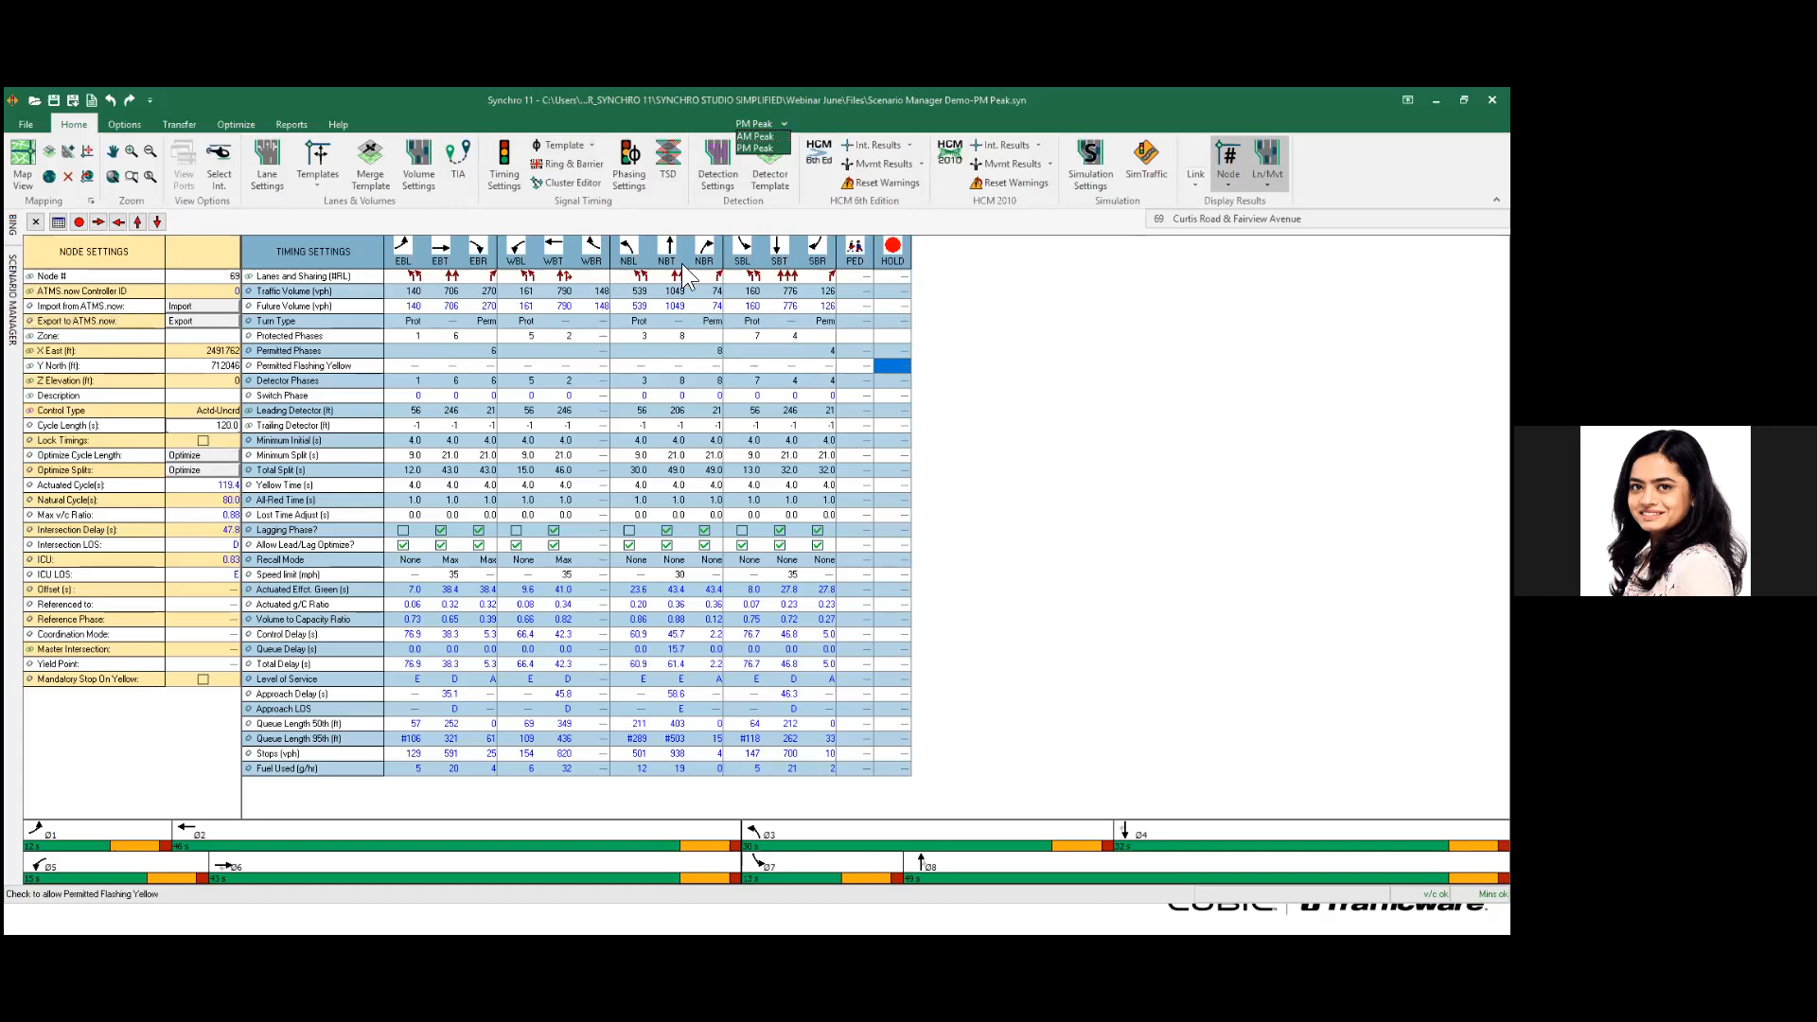
- Compare node 69's phasing settings, including recall modes, between the AM Peak and PM Peak scenarios
left_click(758, 136)
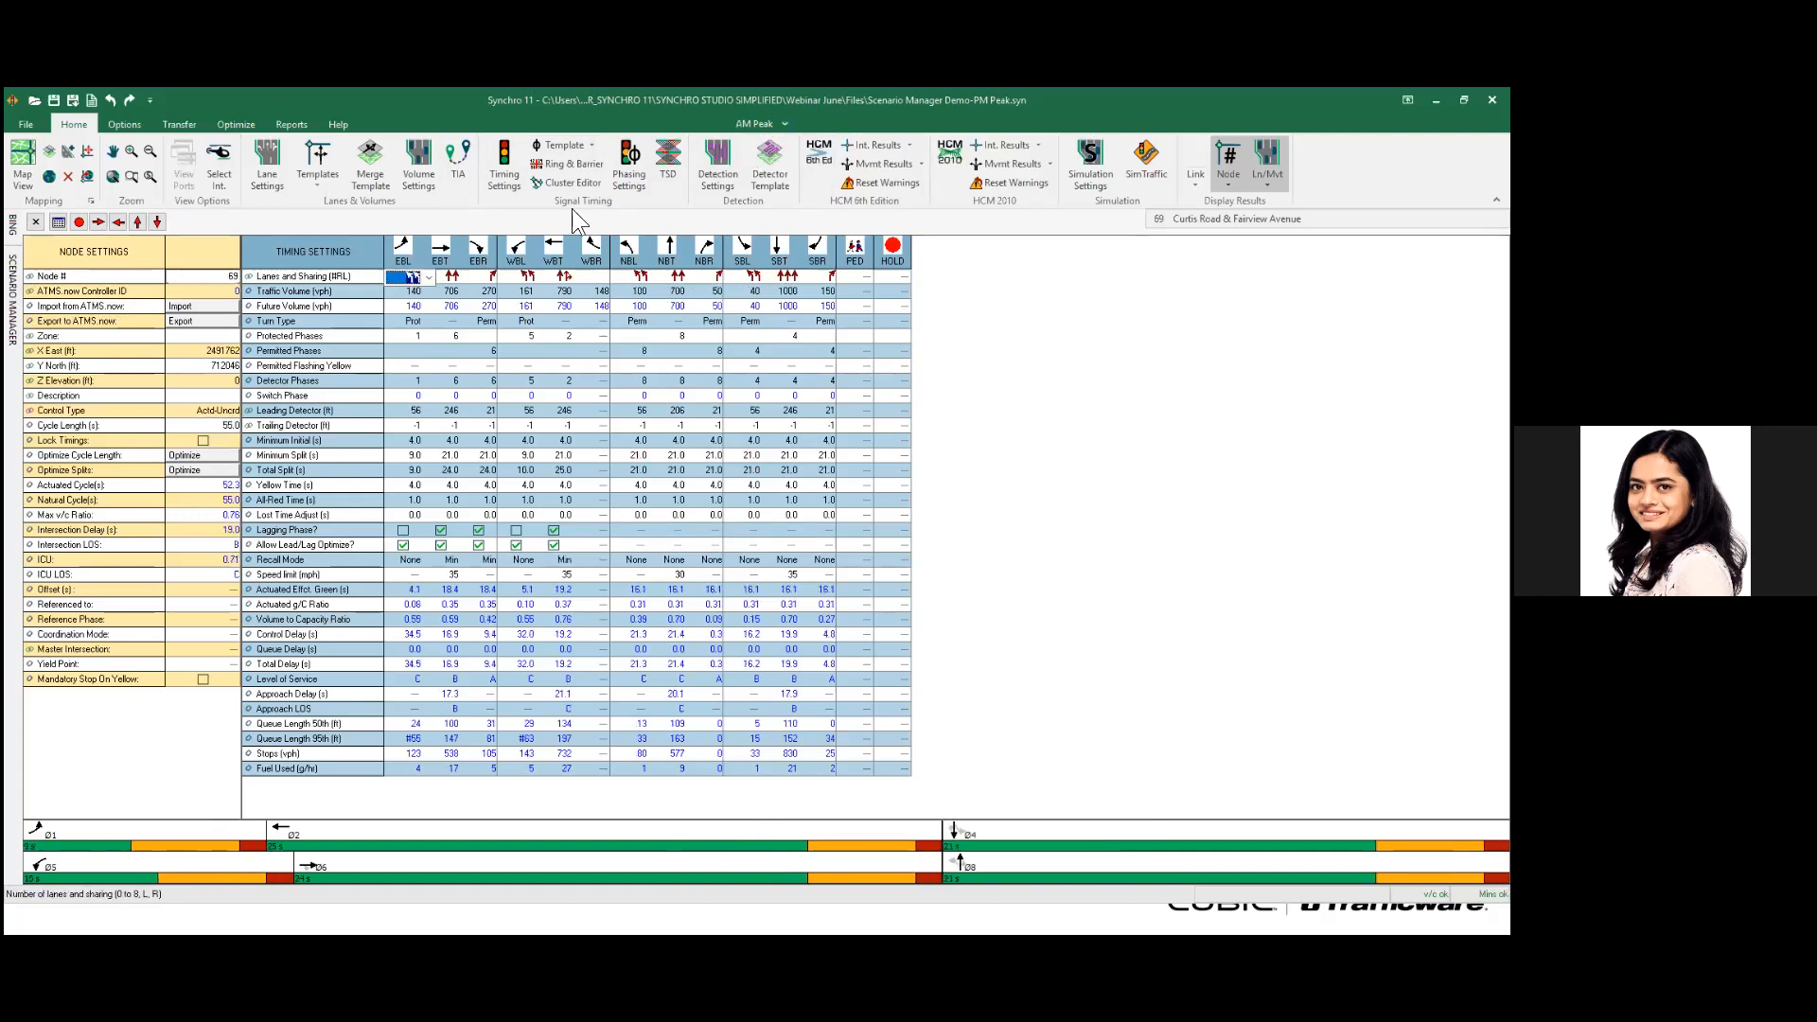
left_click(631, 180)
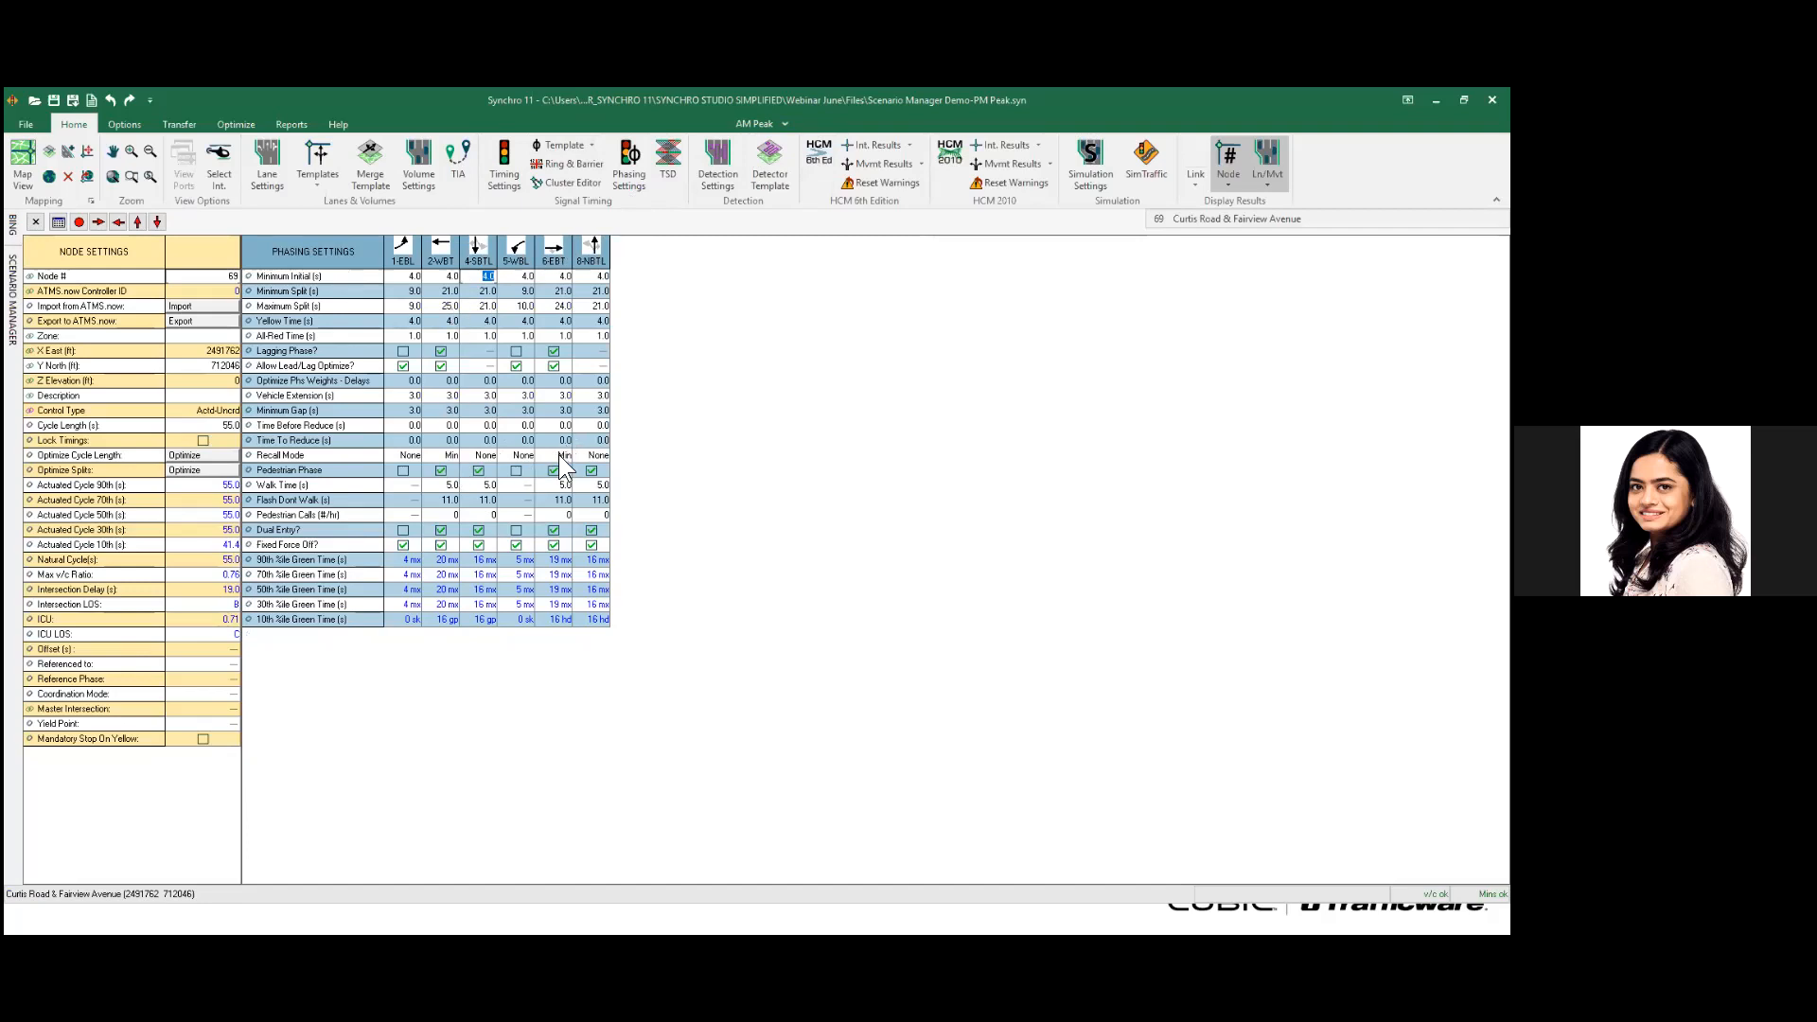
left_click(783, 124)
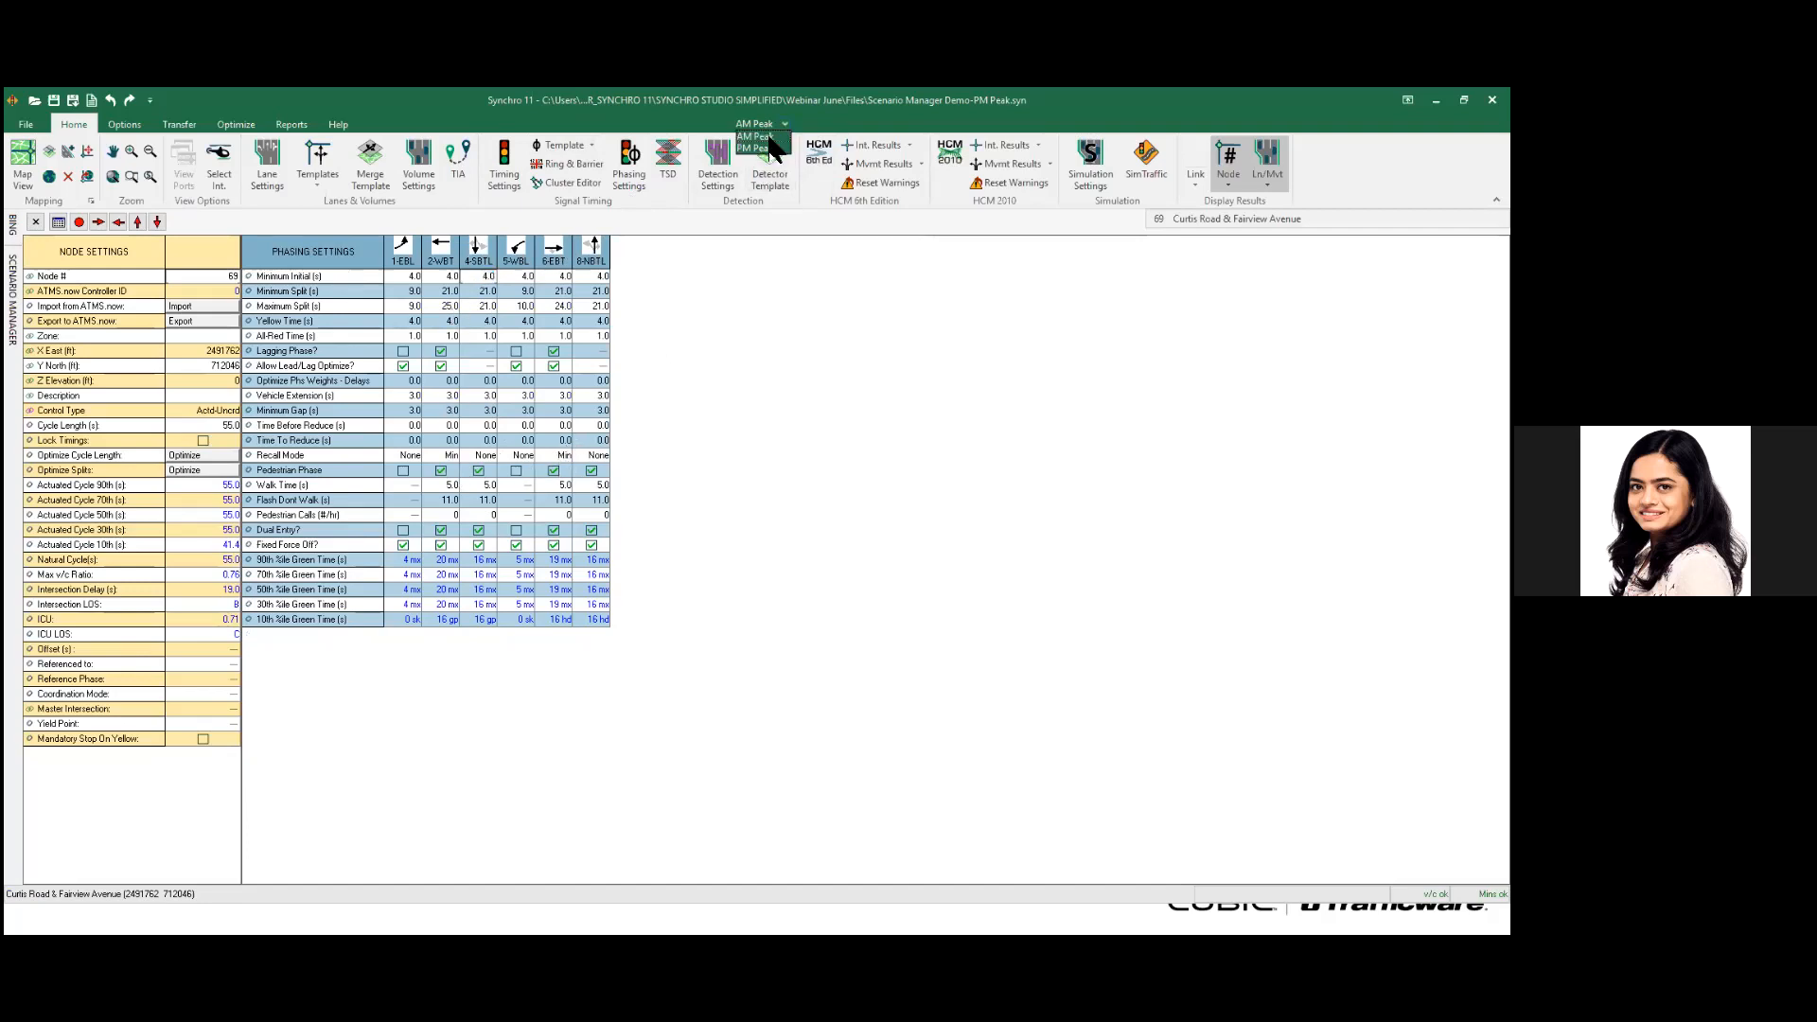
left_click(772, 149)
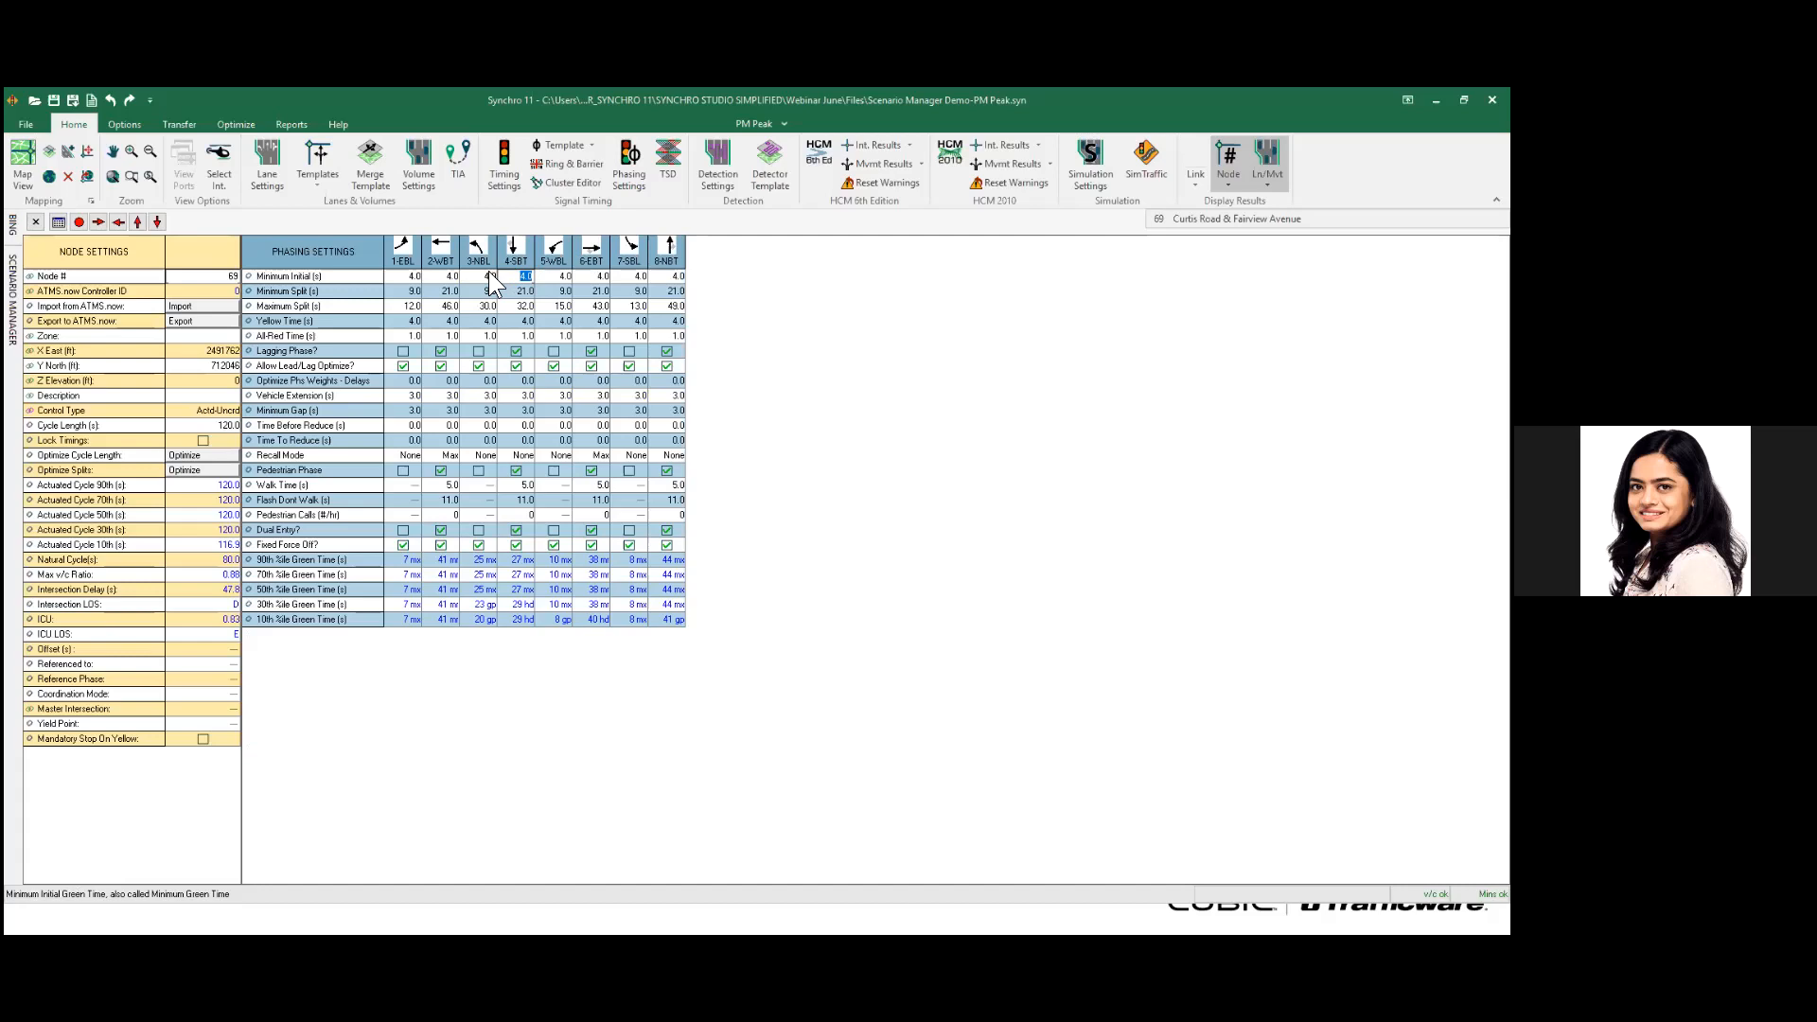
- Change the eastbound left movement at node 69 to a single lane in the lane settings
left_click(273, 180)
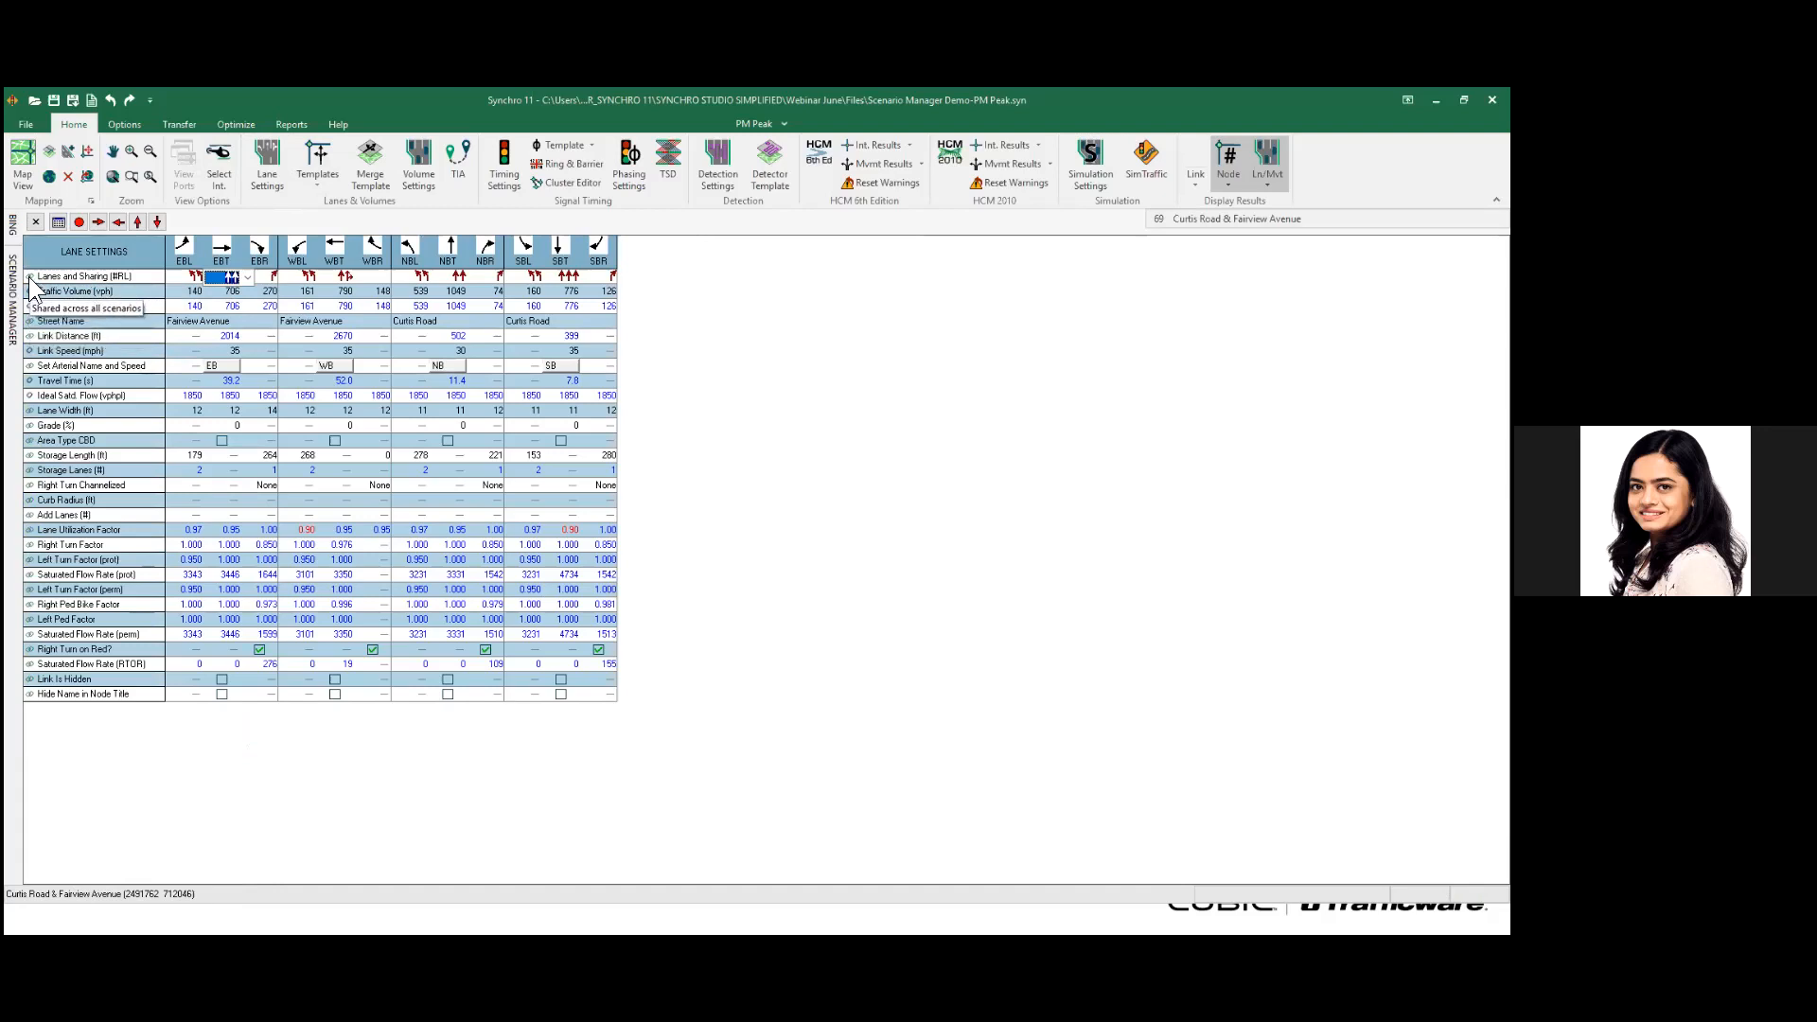
left_click(188, 278)
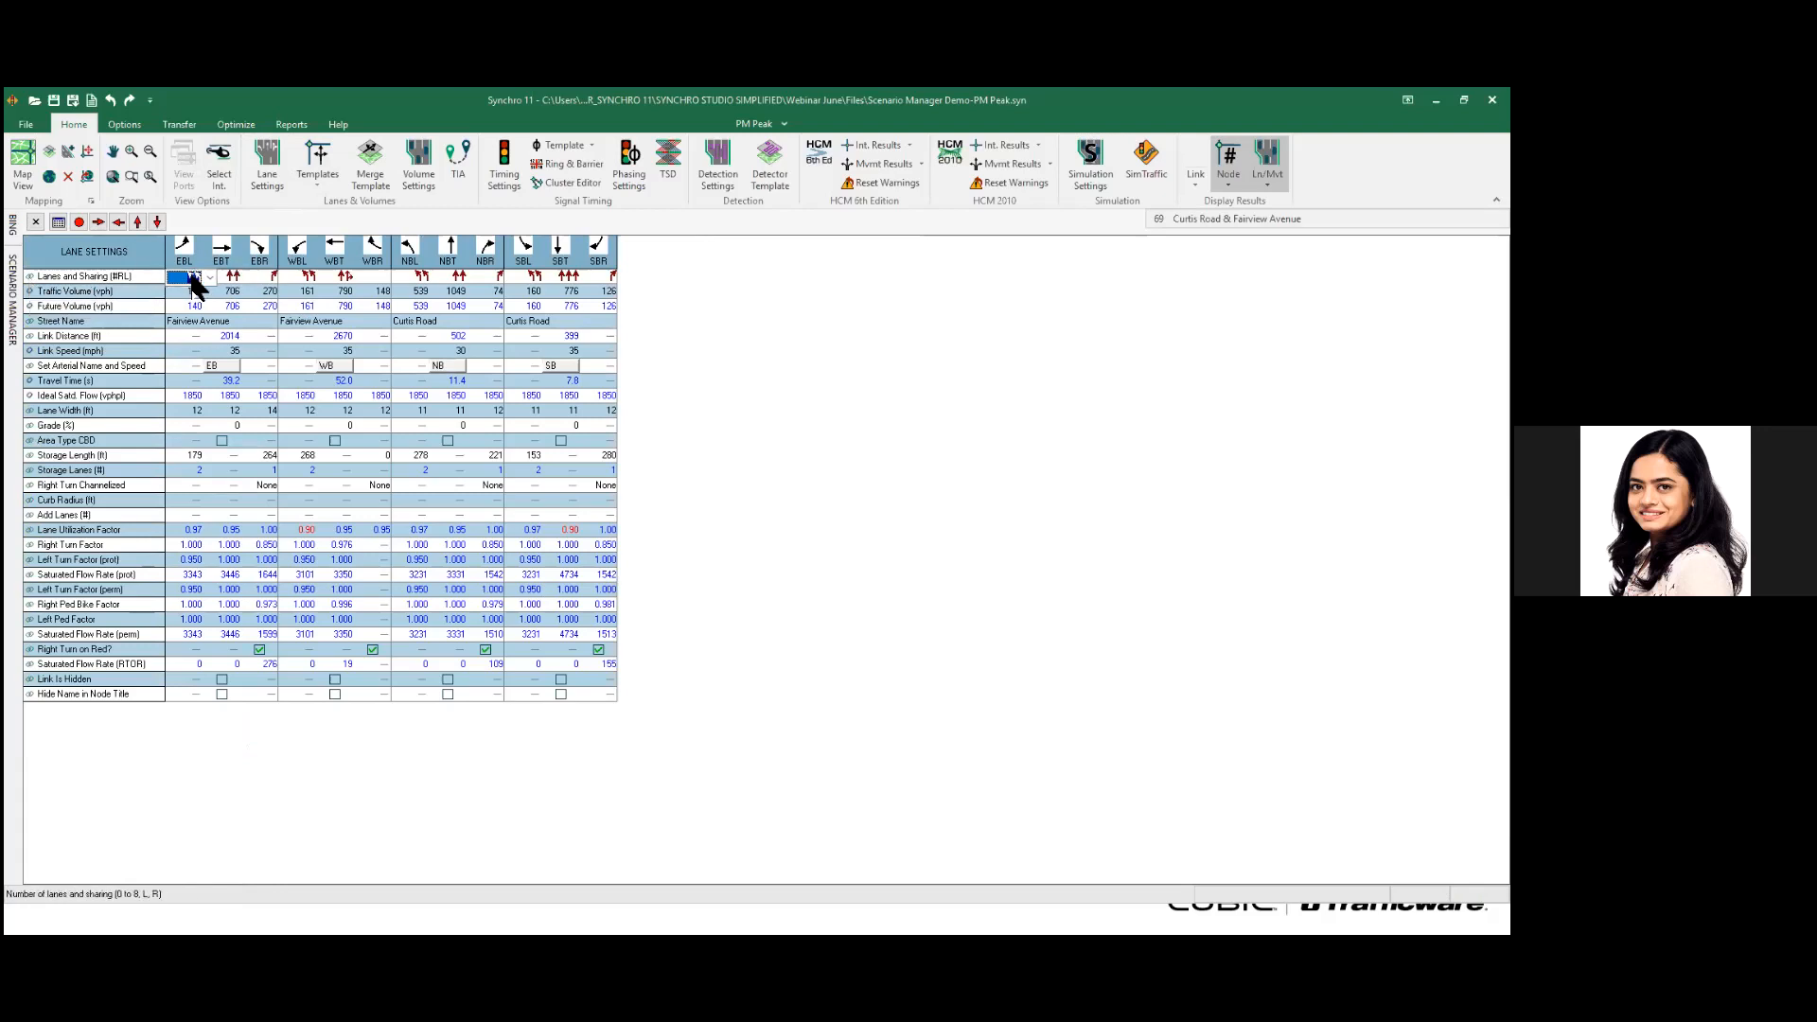
left_click(208, 277)
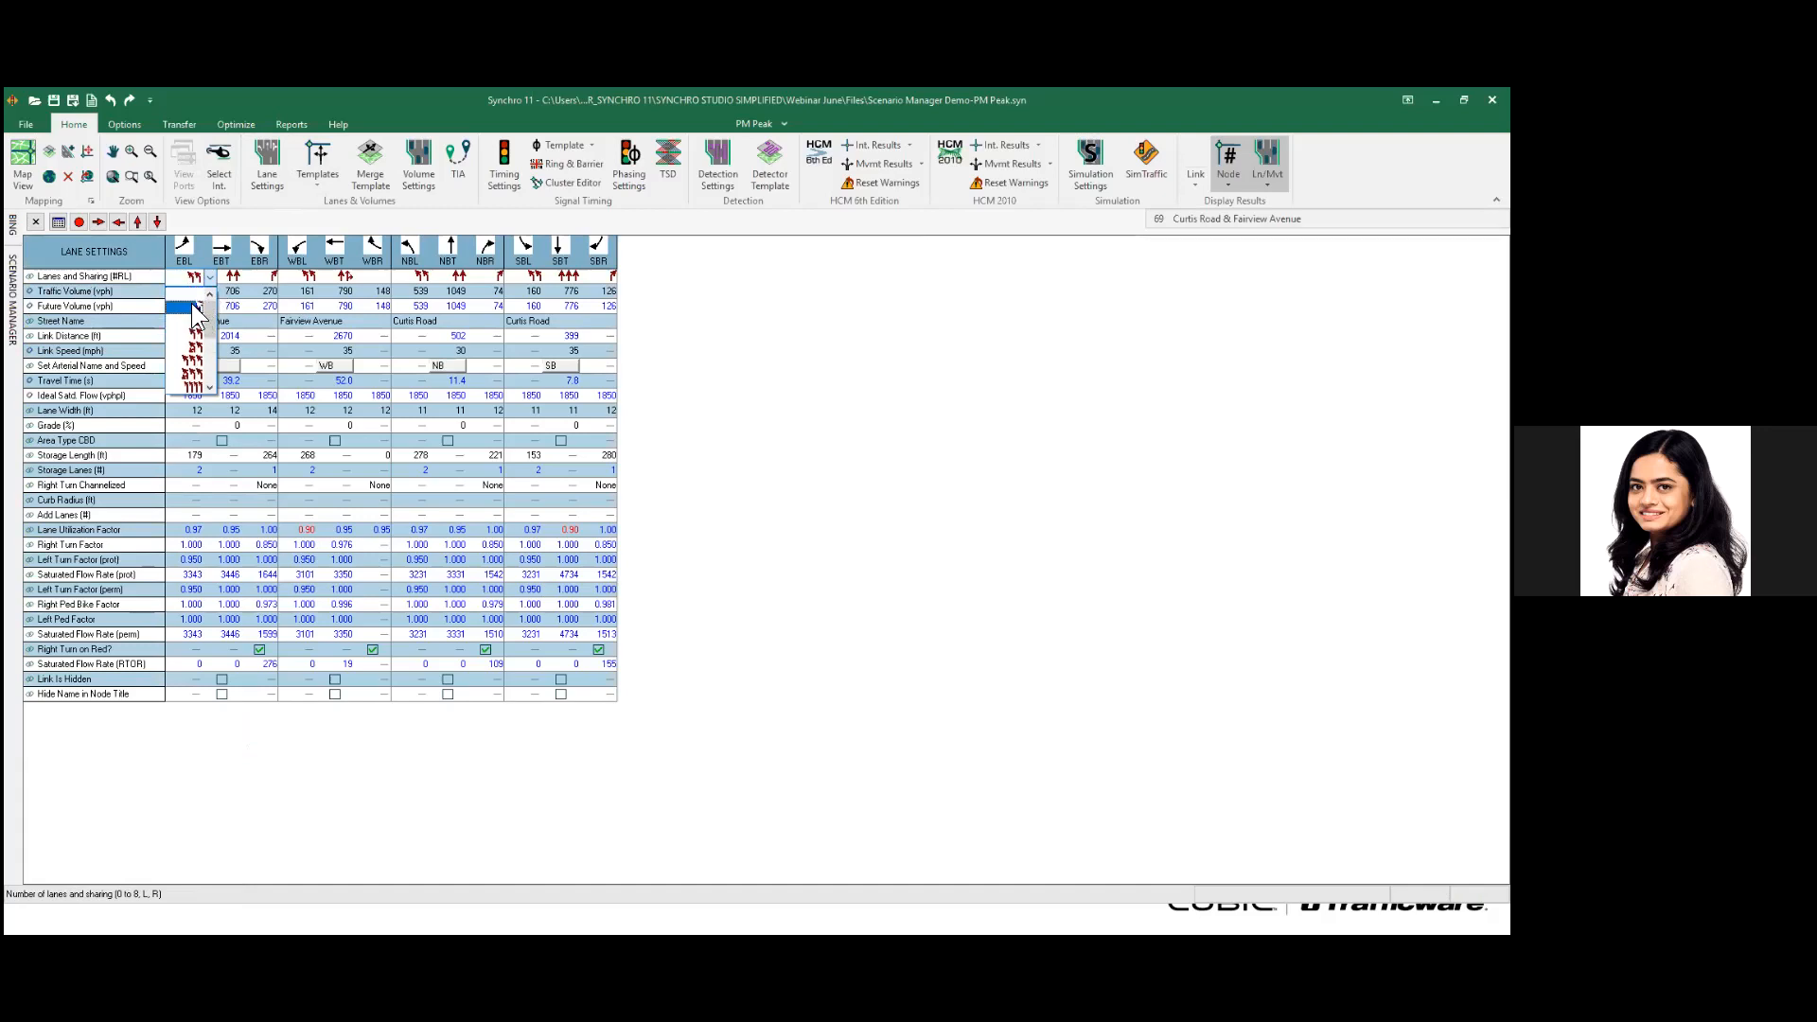
left_click(196, 305)
- Activate AM Peak, set node 69's eastbound left movement to two lanes, and return to the map view
left_click(785, 125)
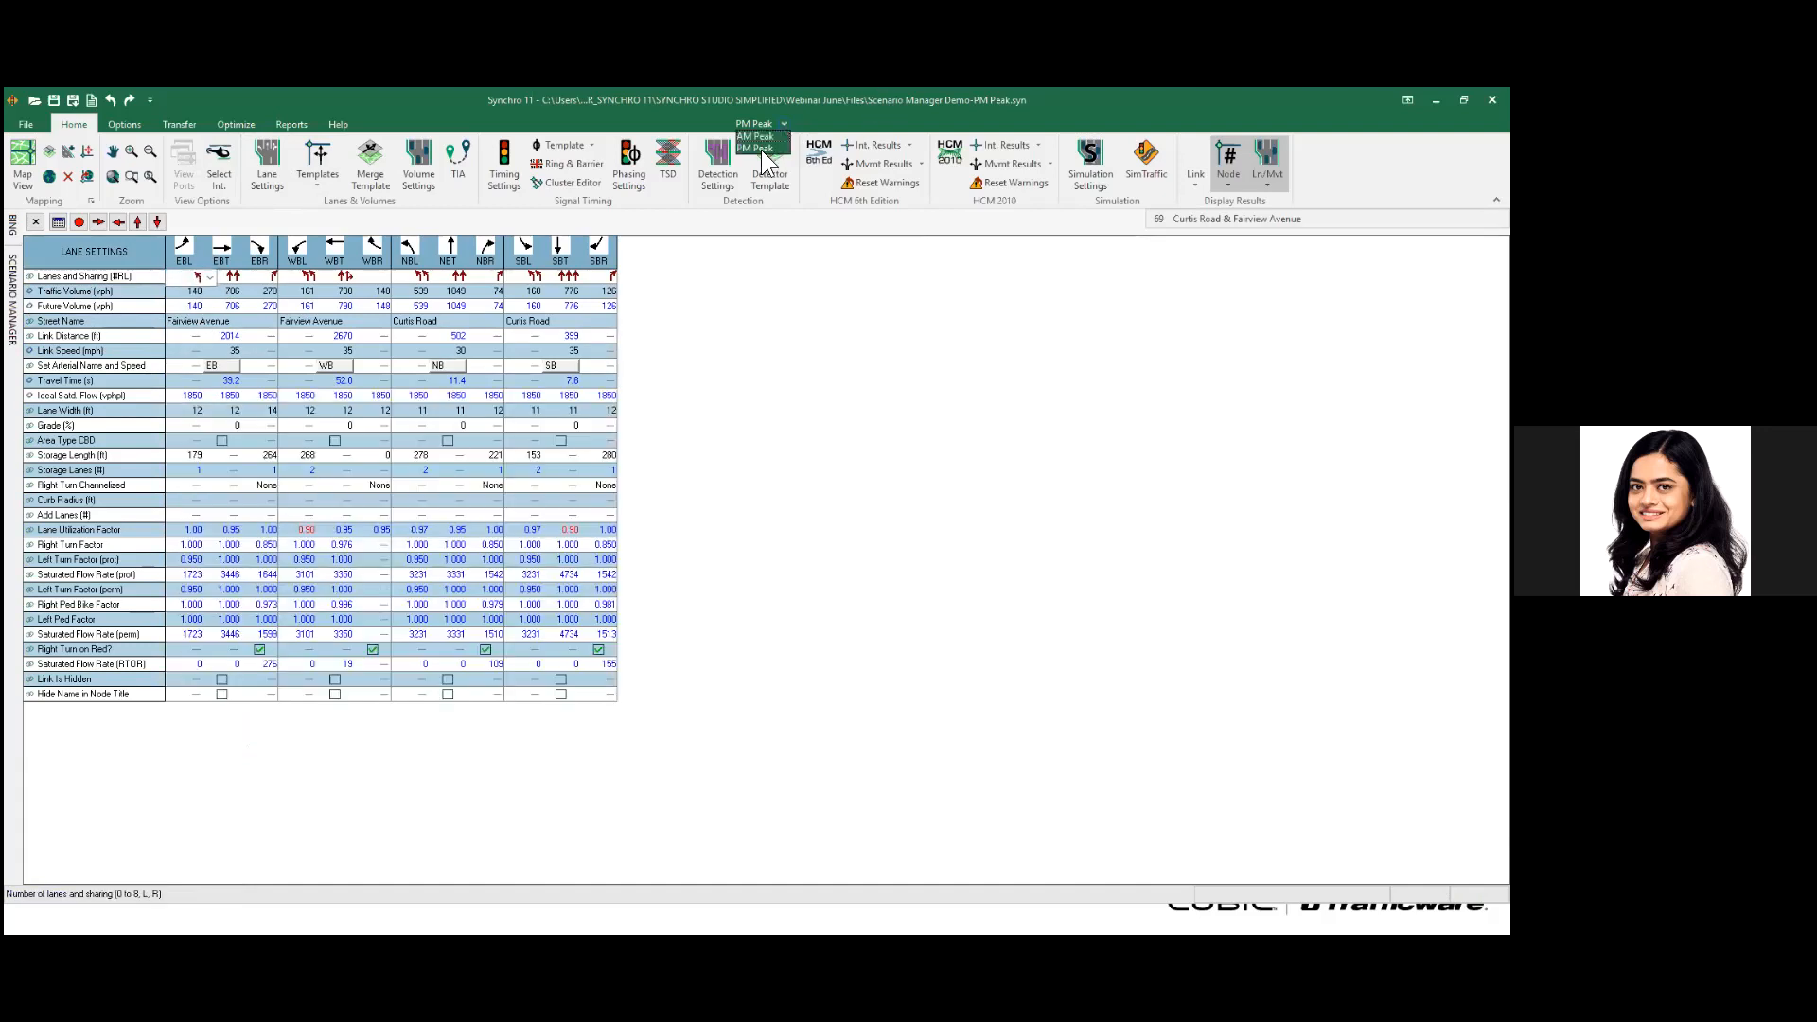
left_click(755, 136)
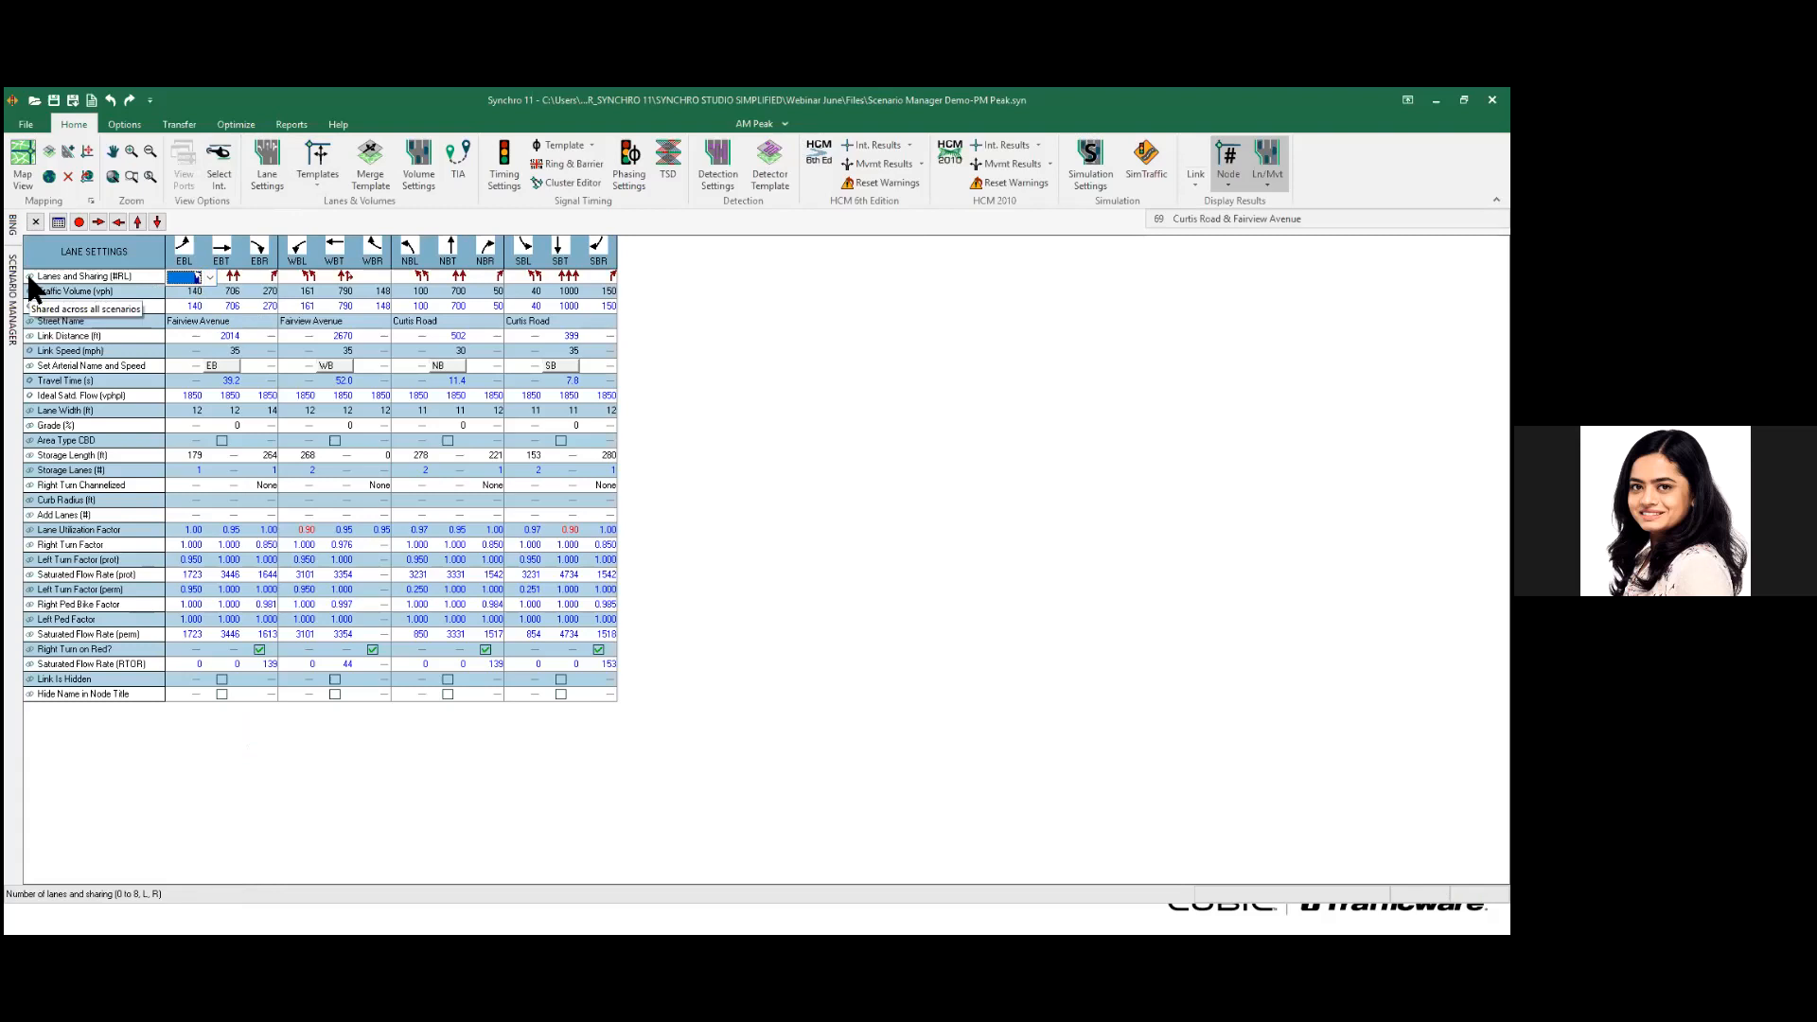
left_click(208, 277)
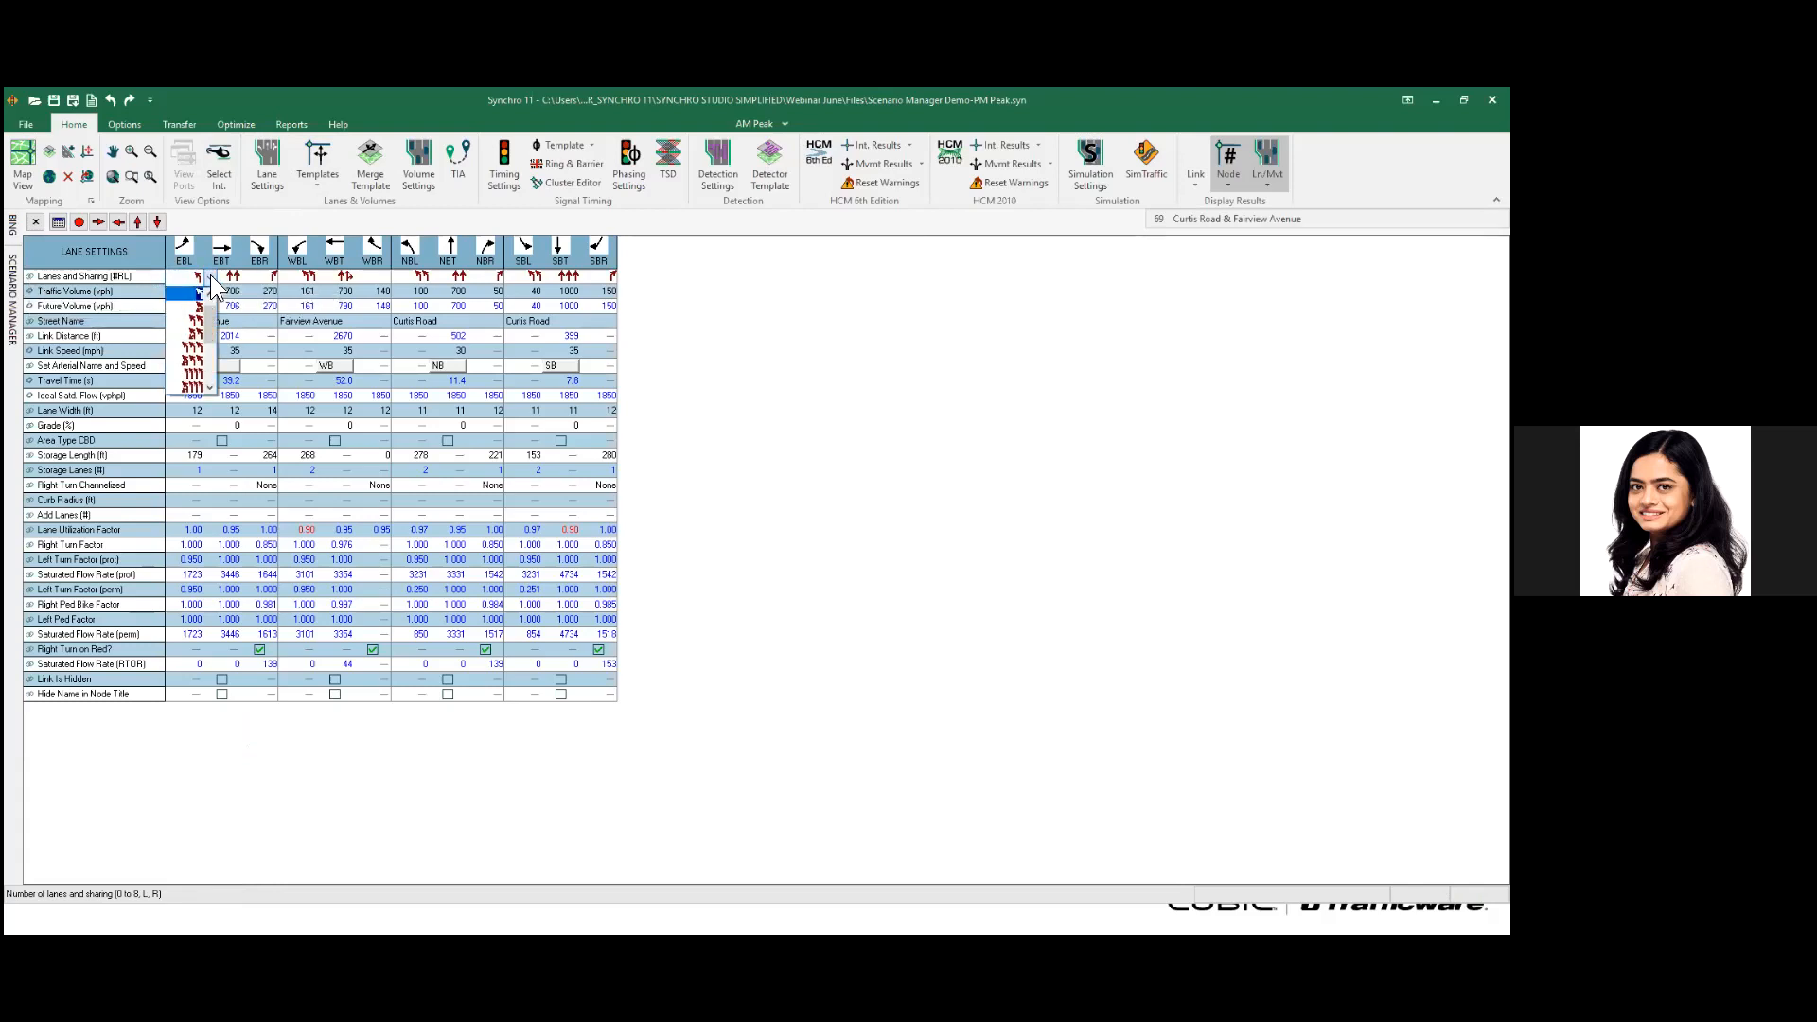
left_click(201, 321)
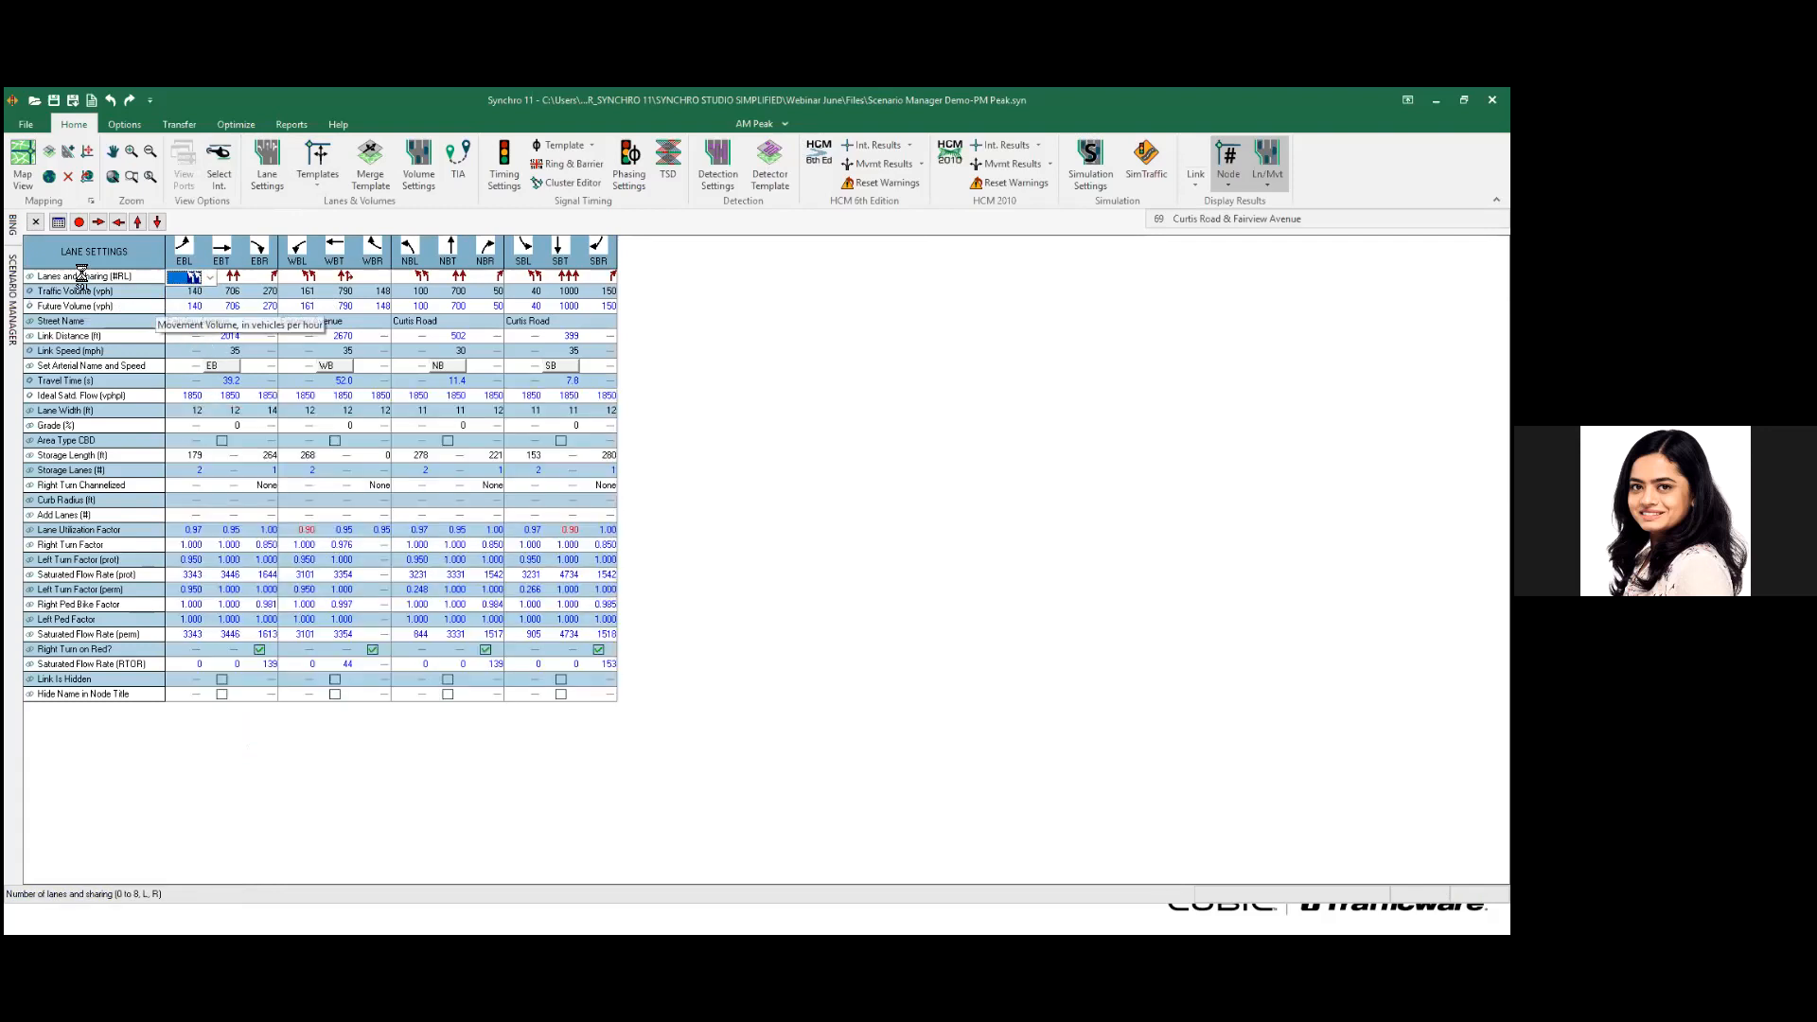
left_click(36, 222)
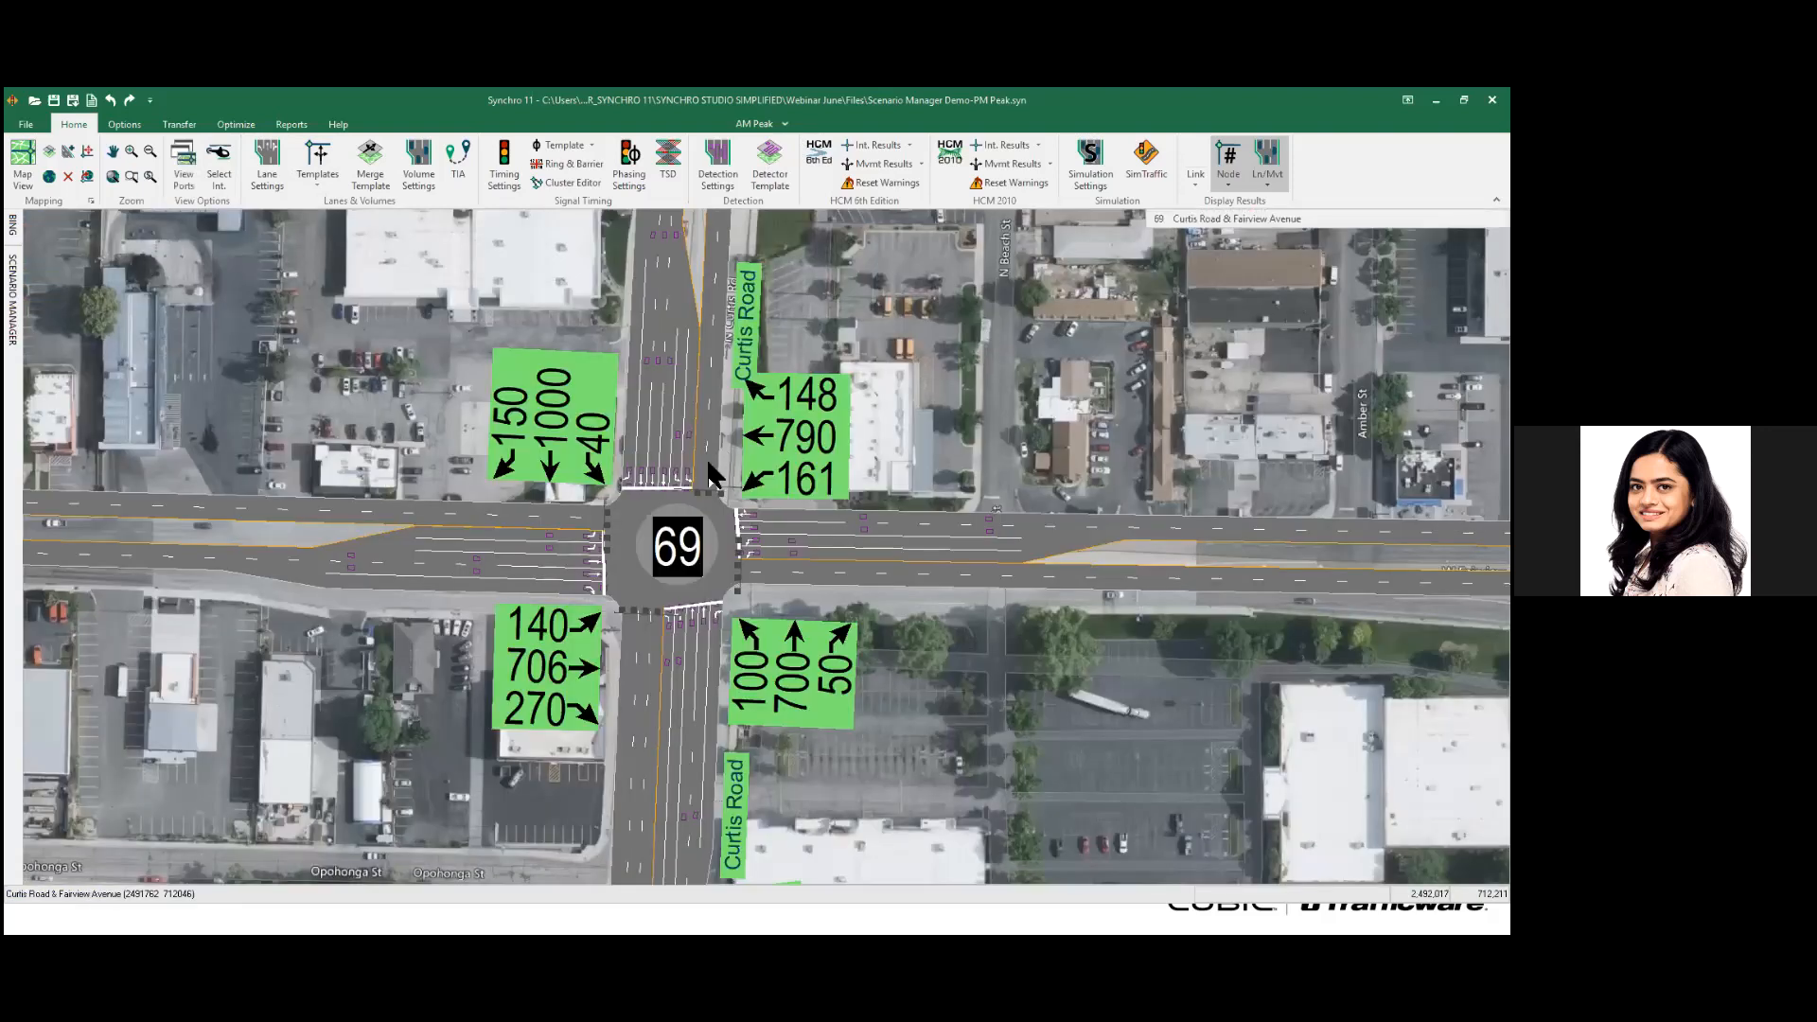
- Enter MidDay as the name, description and timing plan ID for a duplicate of AM Peak in the Scenario Manager
left_click(12, 305)
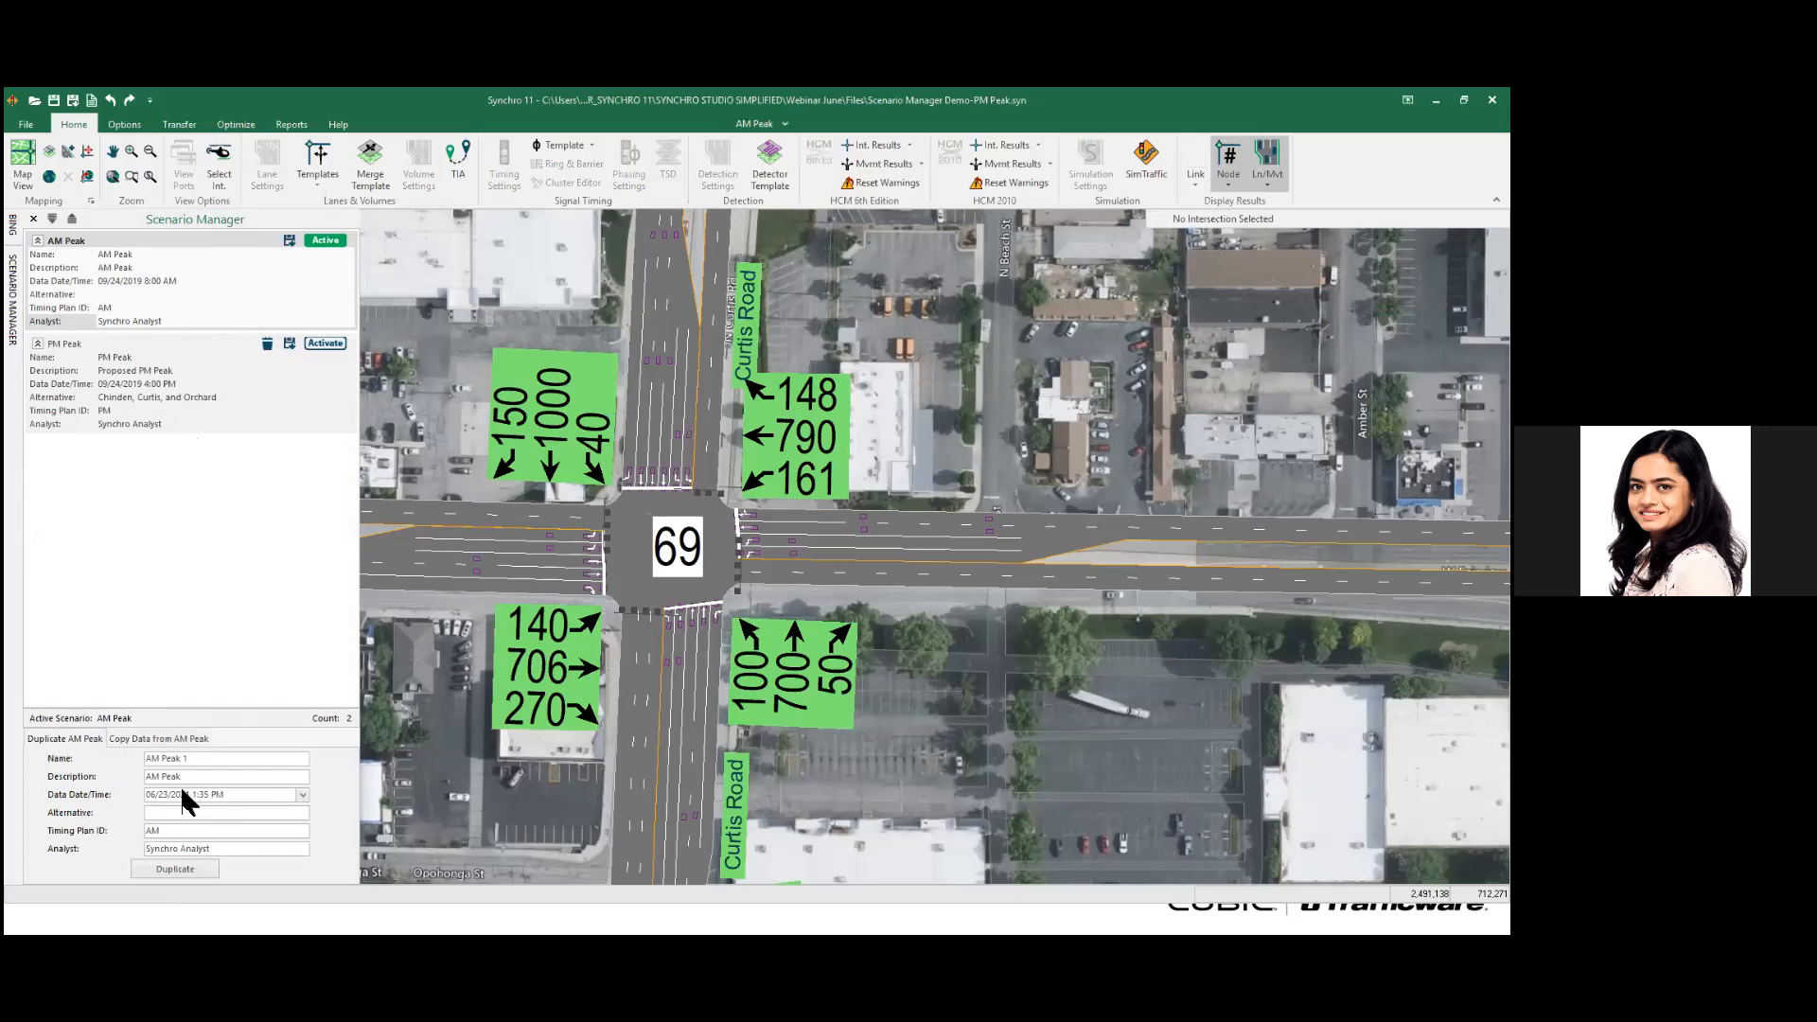
left_click_drag(215, 759, 83, 774)
type("MidDa")
double_click(155, 758)
key("ctrl+c")
key("Tab")
key("ctrl+v")
key("Tab")
key("Tab")
key("Tab")
key("ctrl+v")
- Set the duplicate scenario's data date and time to 09/24/2019 1:00 PM
left_click(302, 795)
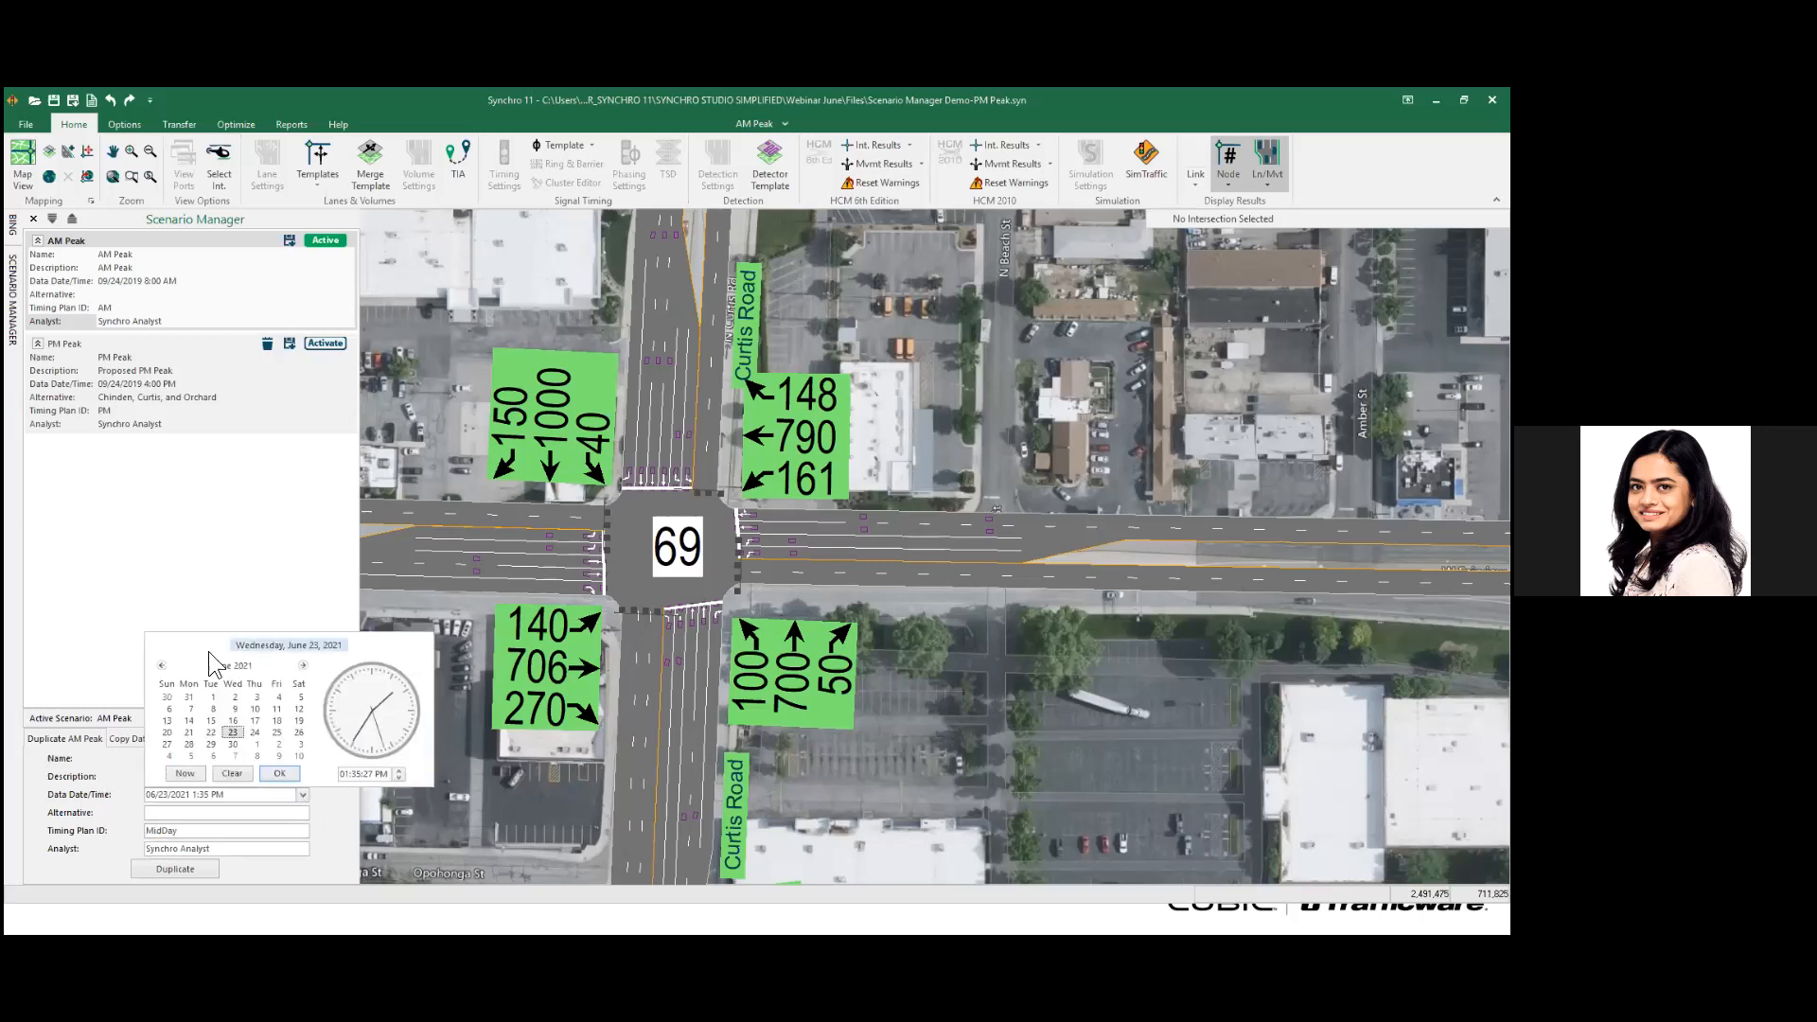
left_click(162, 665)
left_click(162, 665)
left_click(161, 665)
left_click(162, 666)
left_click(162, 665)
left_click(162, 665)
left_click(162, 665)
left_click(162, 666)
left_click(162, 665)
left_click(162, 666)
left_click(162, 665)
left_click(162, 666)
left_click(162, 665)
left_click(162, 665)
left_click(162, 665)
left_click(162, 666)
left_click(162, 665)
left_click(162, 665)
left_click(161, 666)
left_click(162, 665)
left_click(161, 665)
left_click(210, 744)
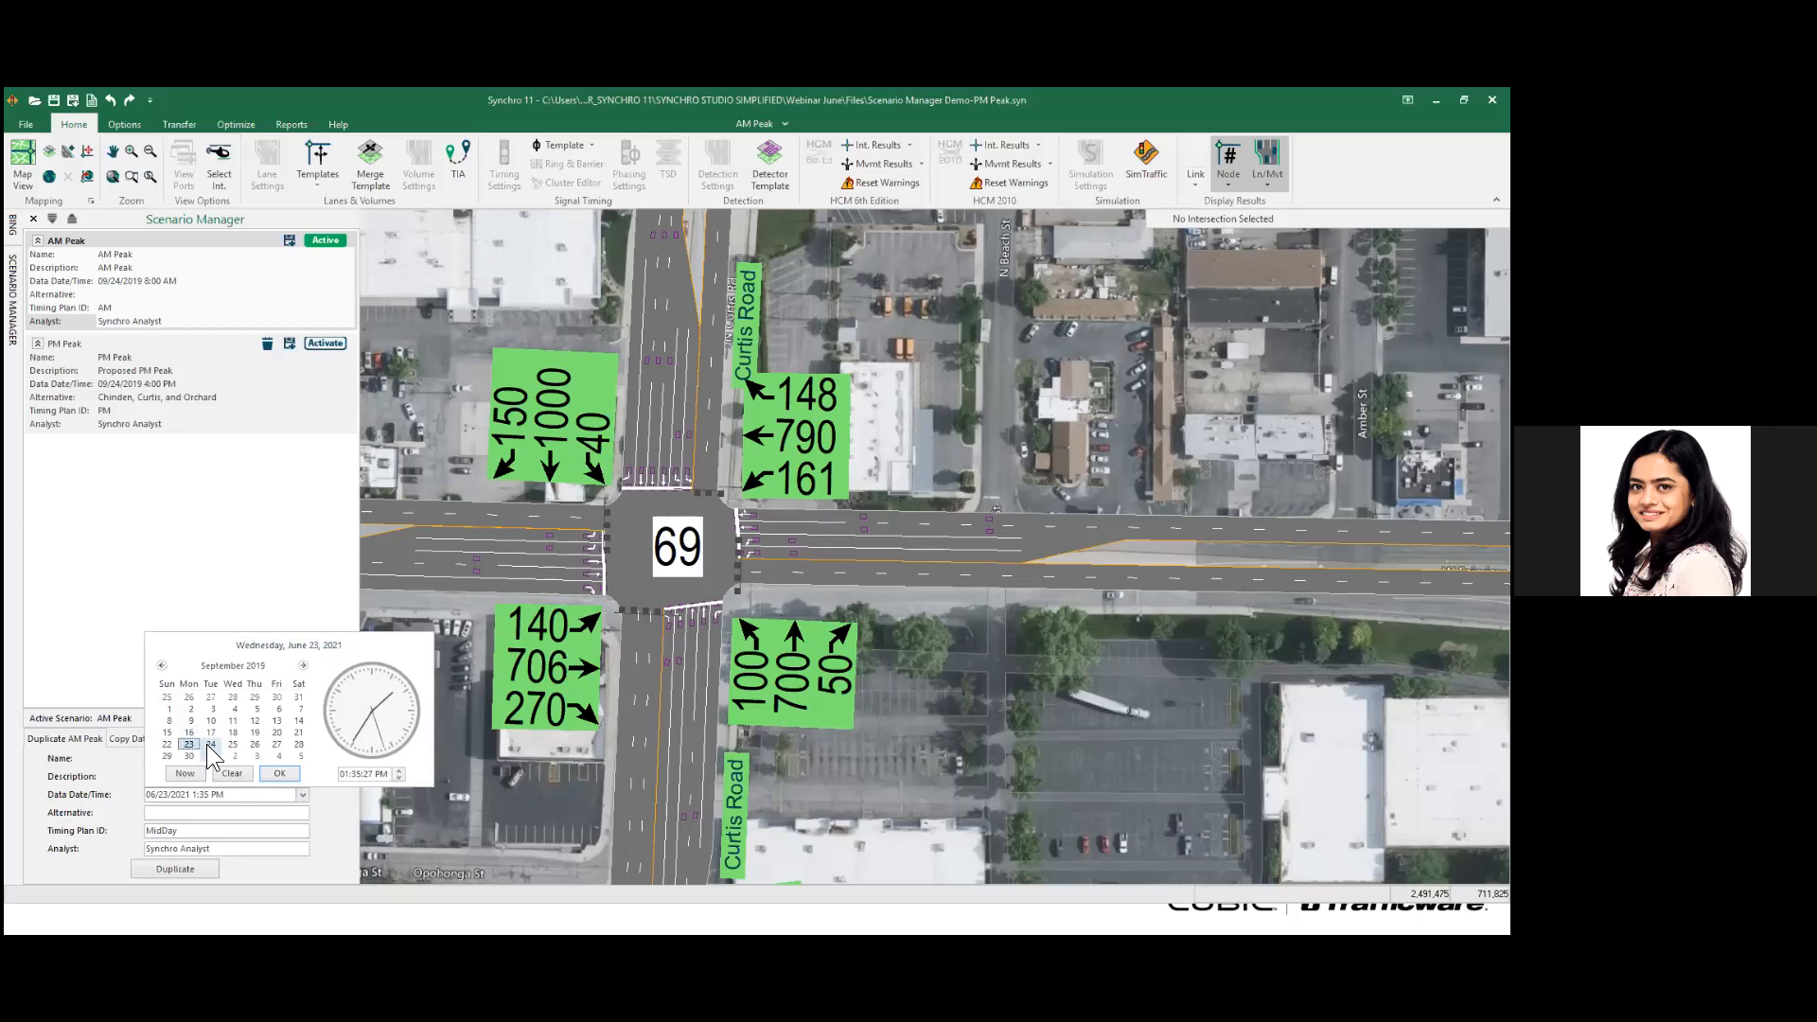
left_click(354, 776)
type("0000")
left_click(279, 774)
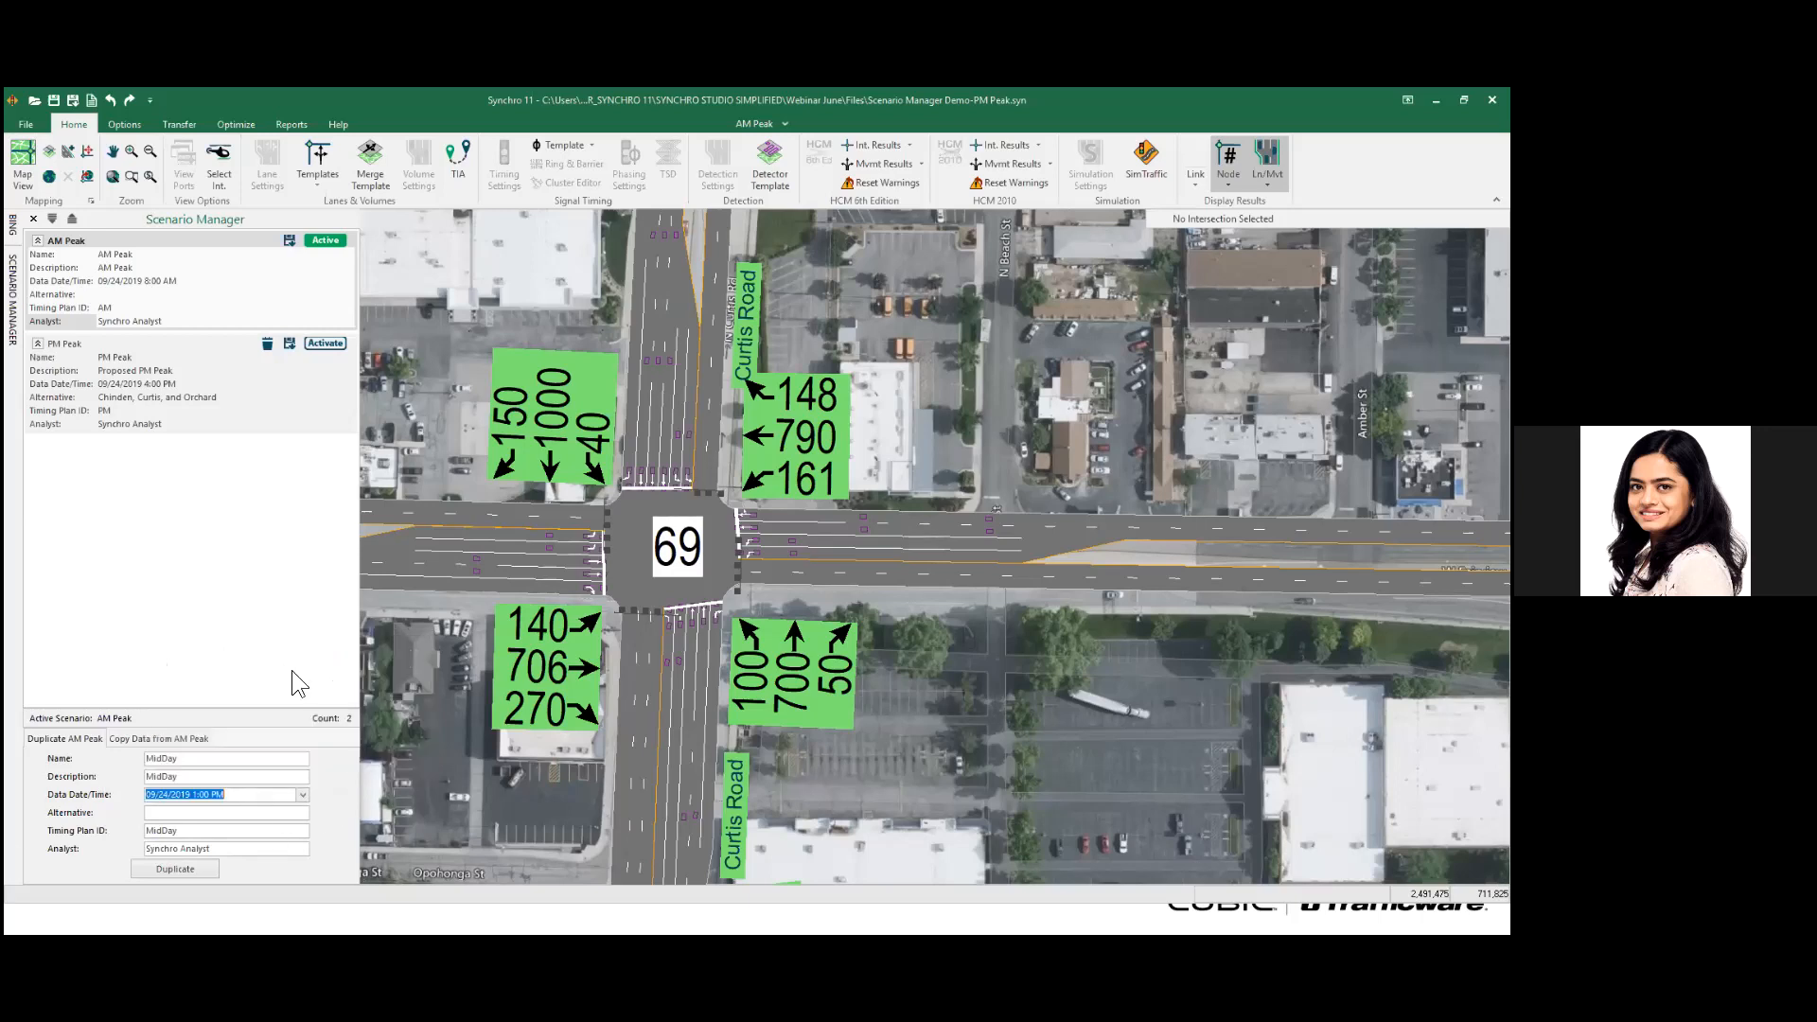
- Create the MidDay duplicate and activate the scenarios in turn, ending with PM Peak active
left_click(180, 869)
left_click(323, 344)
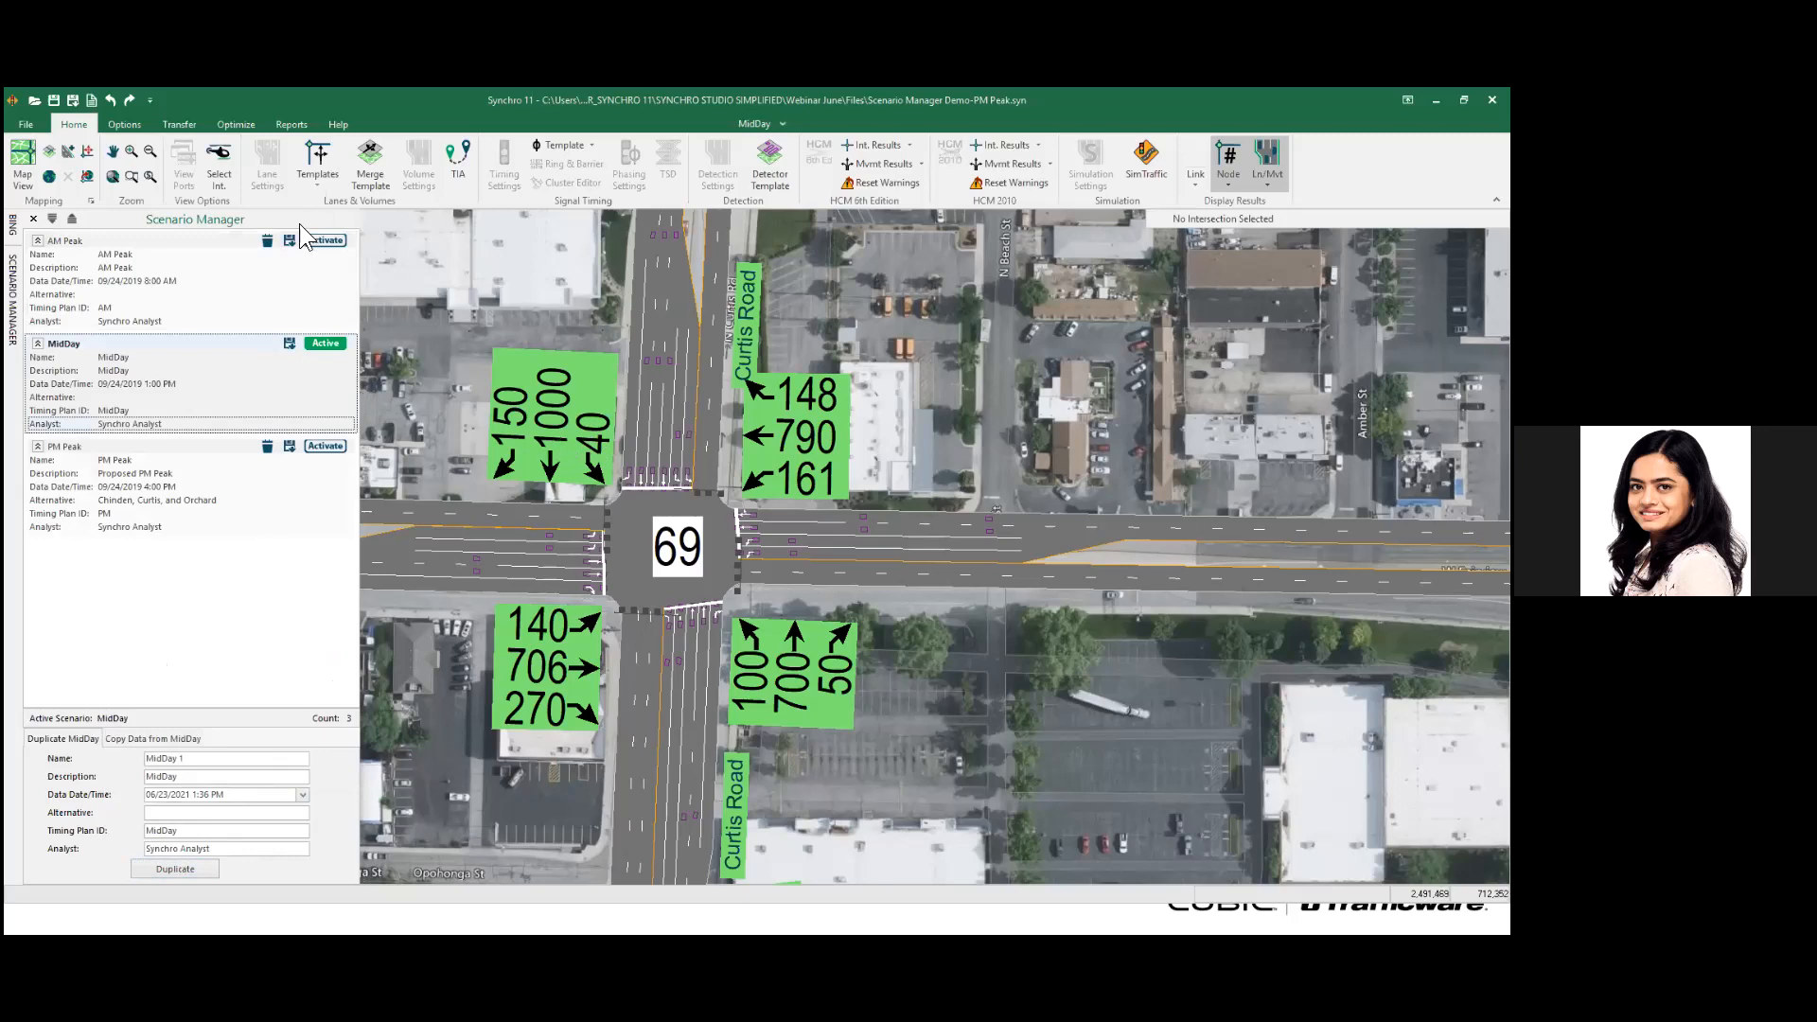
left_click(337, 237)
left_click(327, 343)
left_click(321, 448)
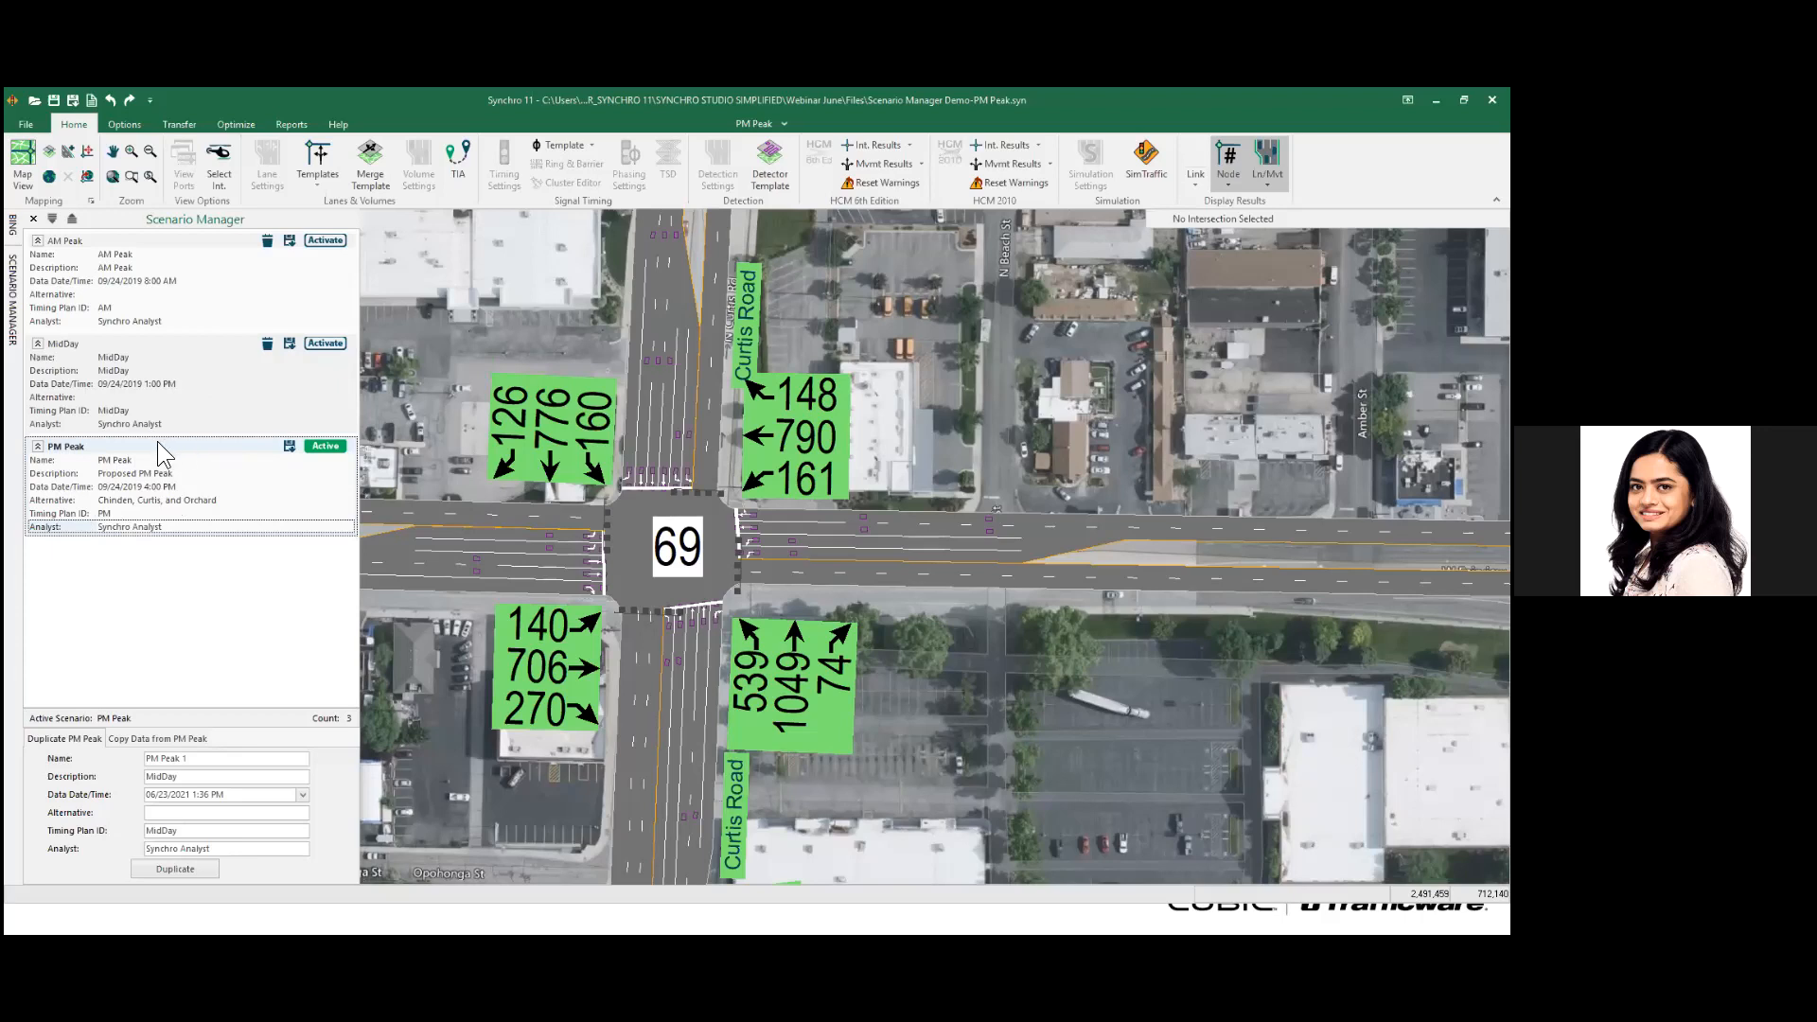
- Copy the Volumes data from PM Peak to the MidDay scenario only
left_click(123, 740)
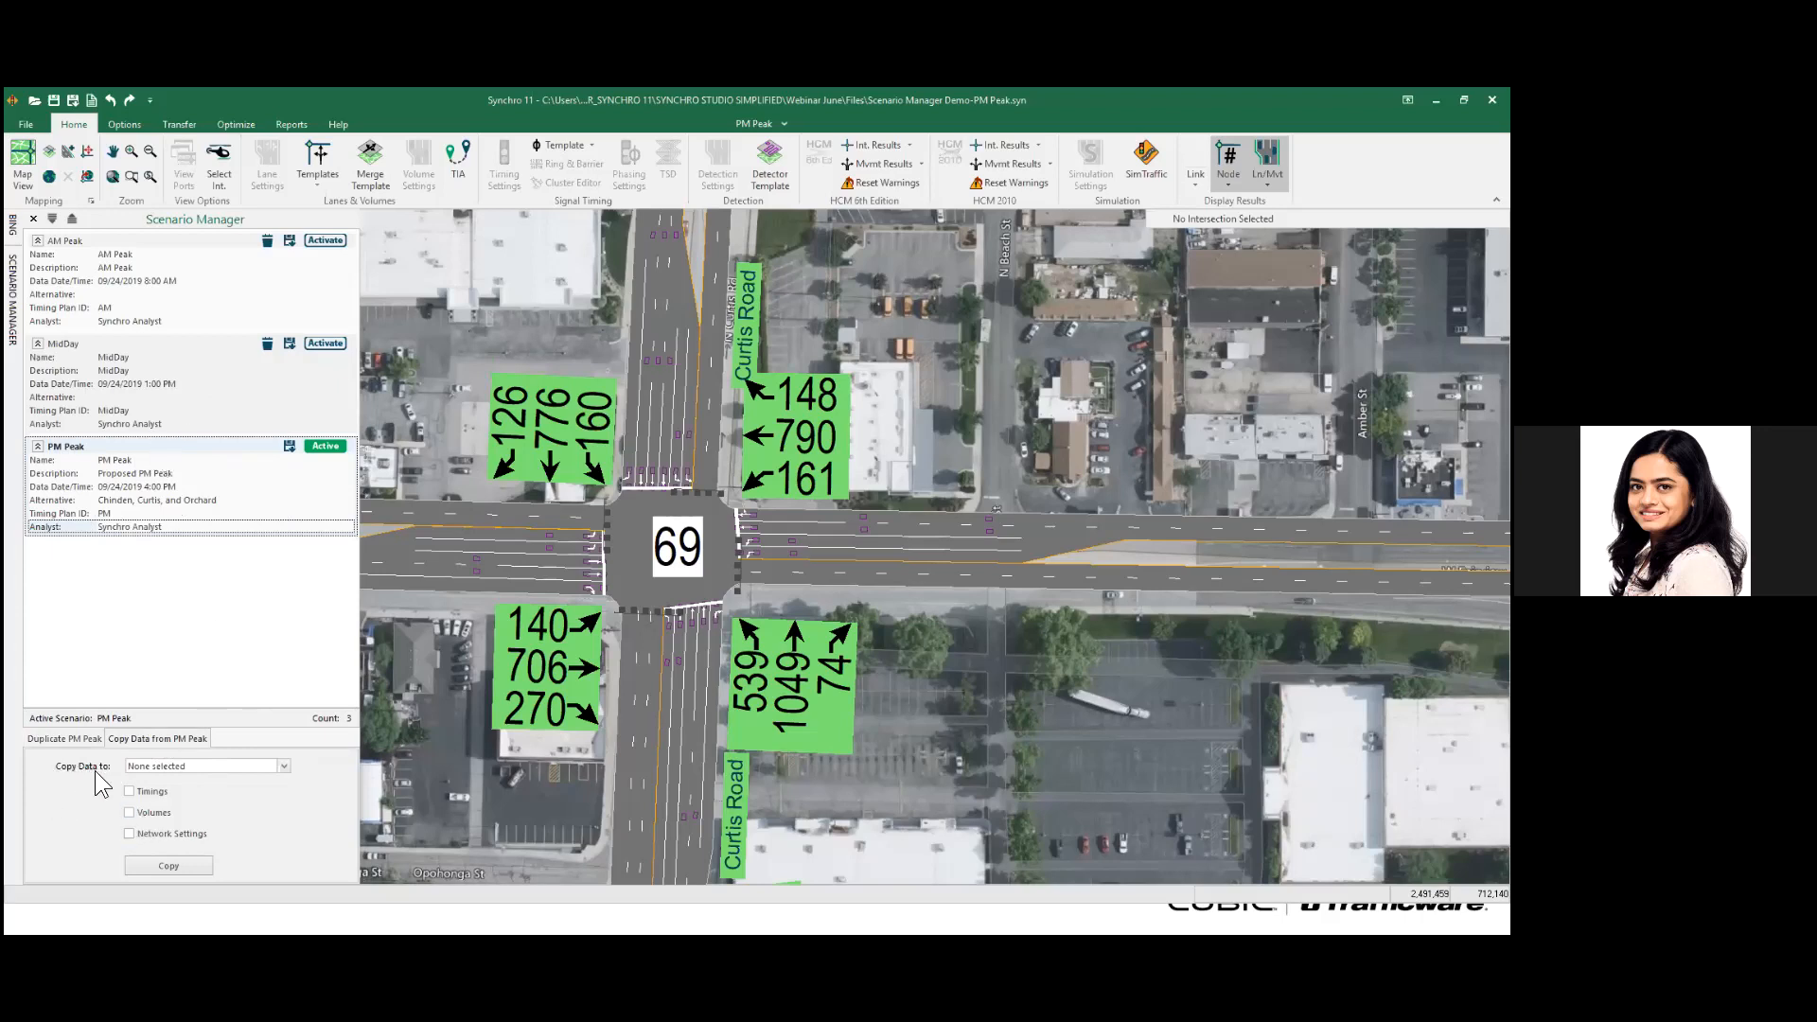
left_click(284, 766)
left_click(233, 781)
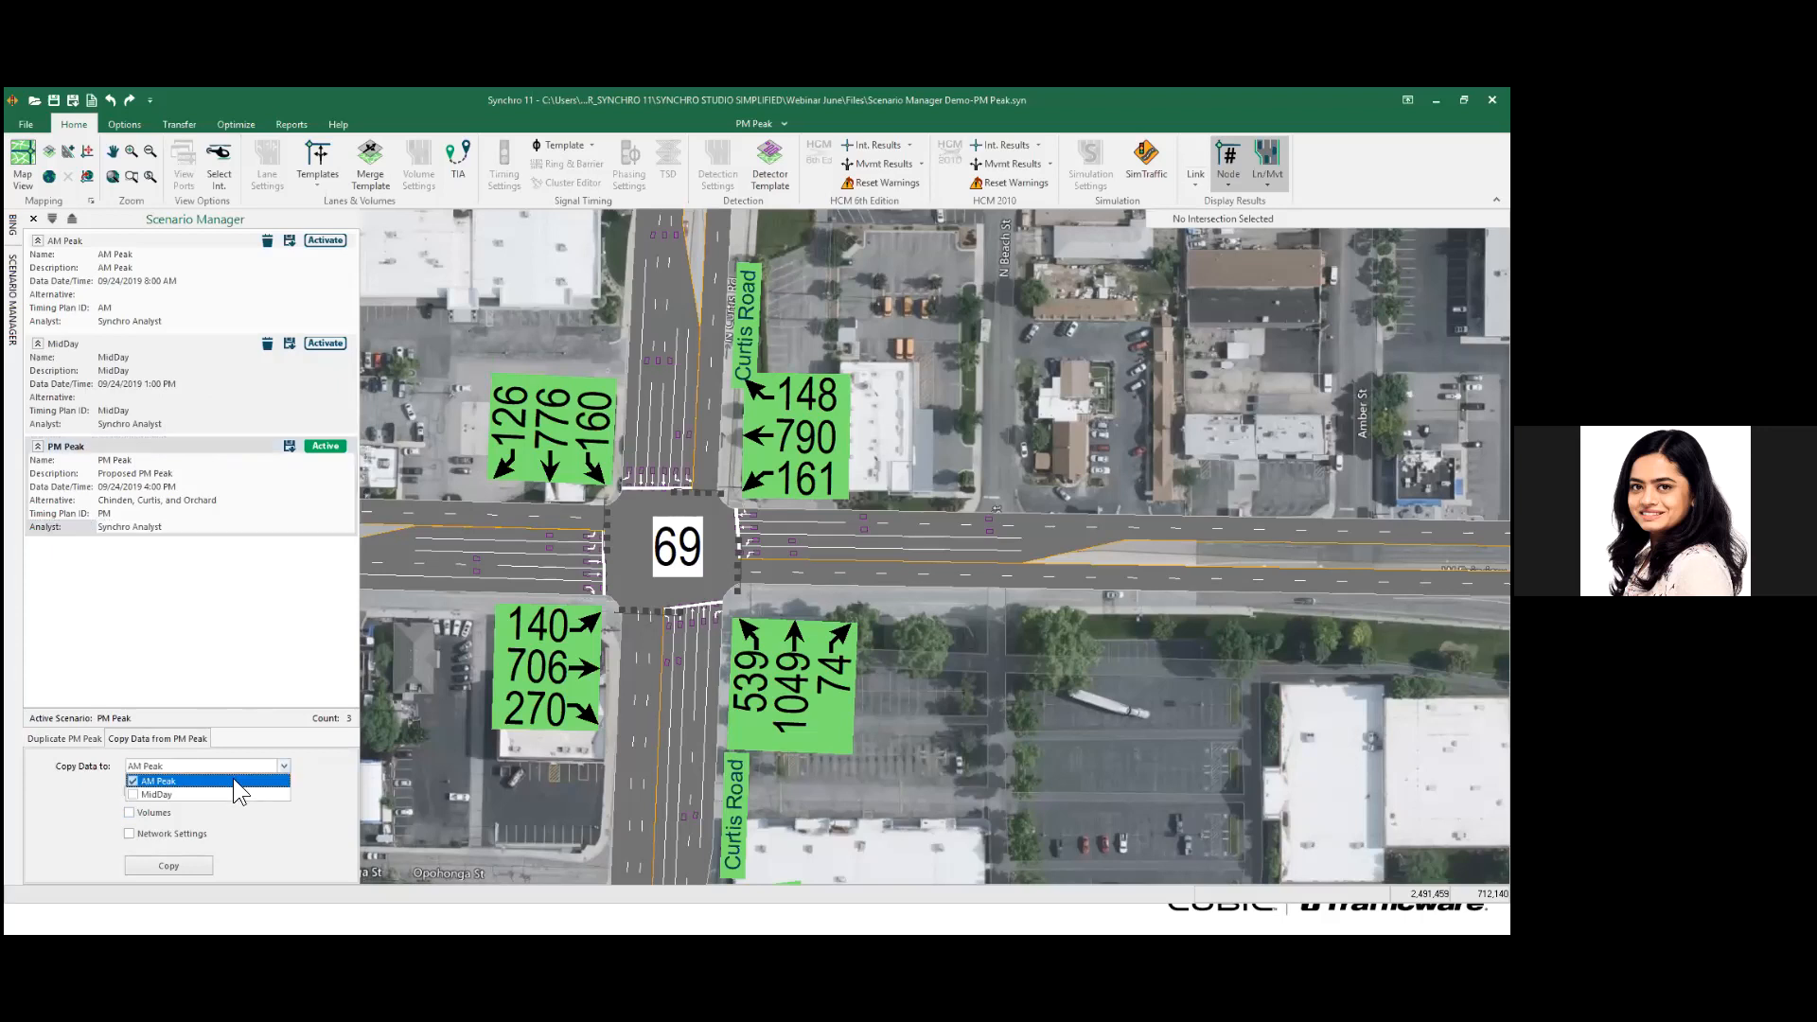
left_click(227, 794)
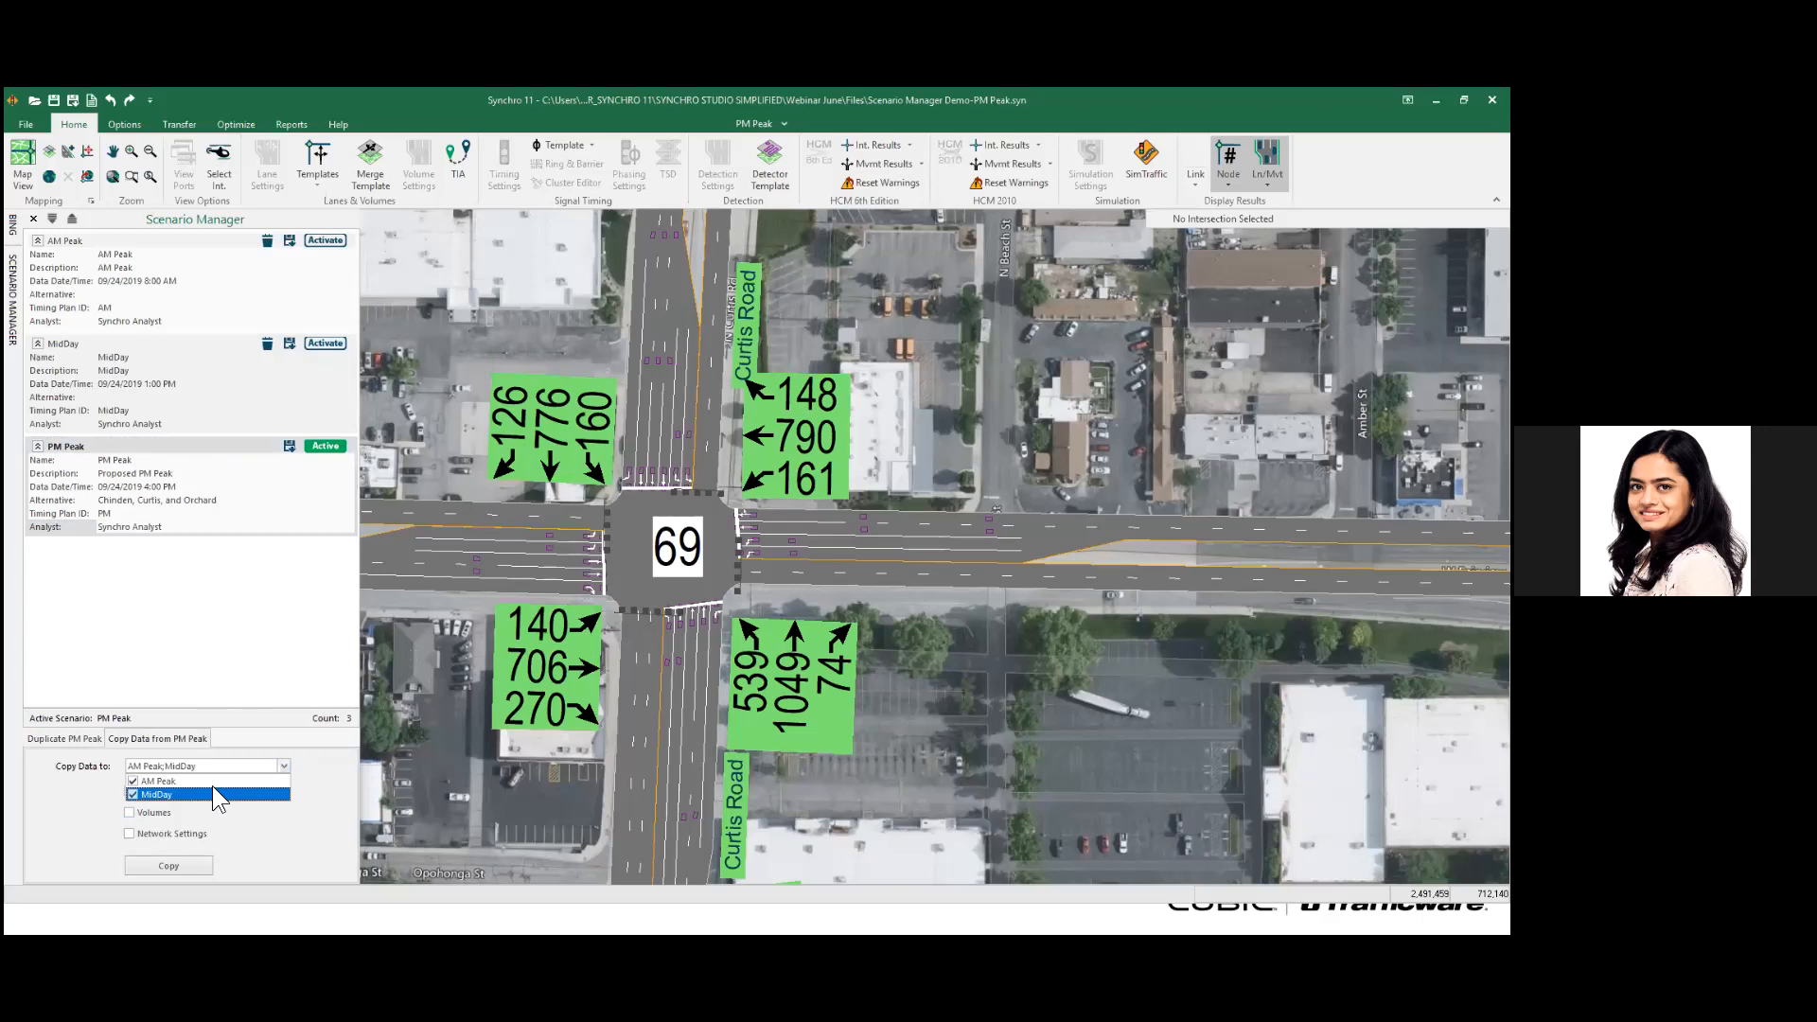
left_click(134, 781)
left_click(144, 766)
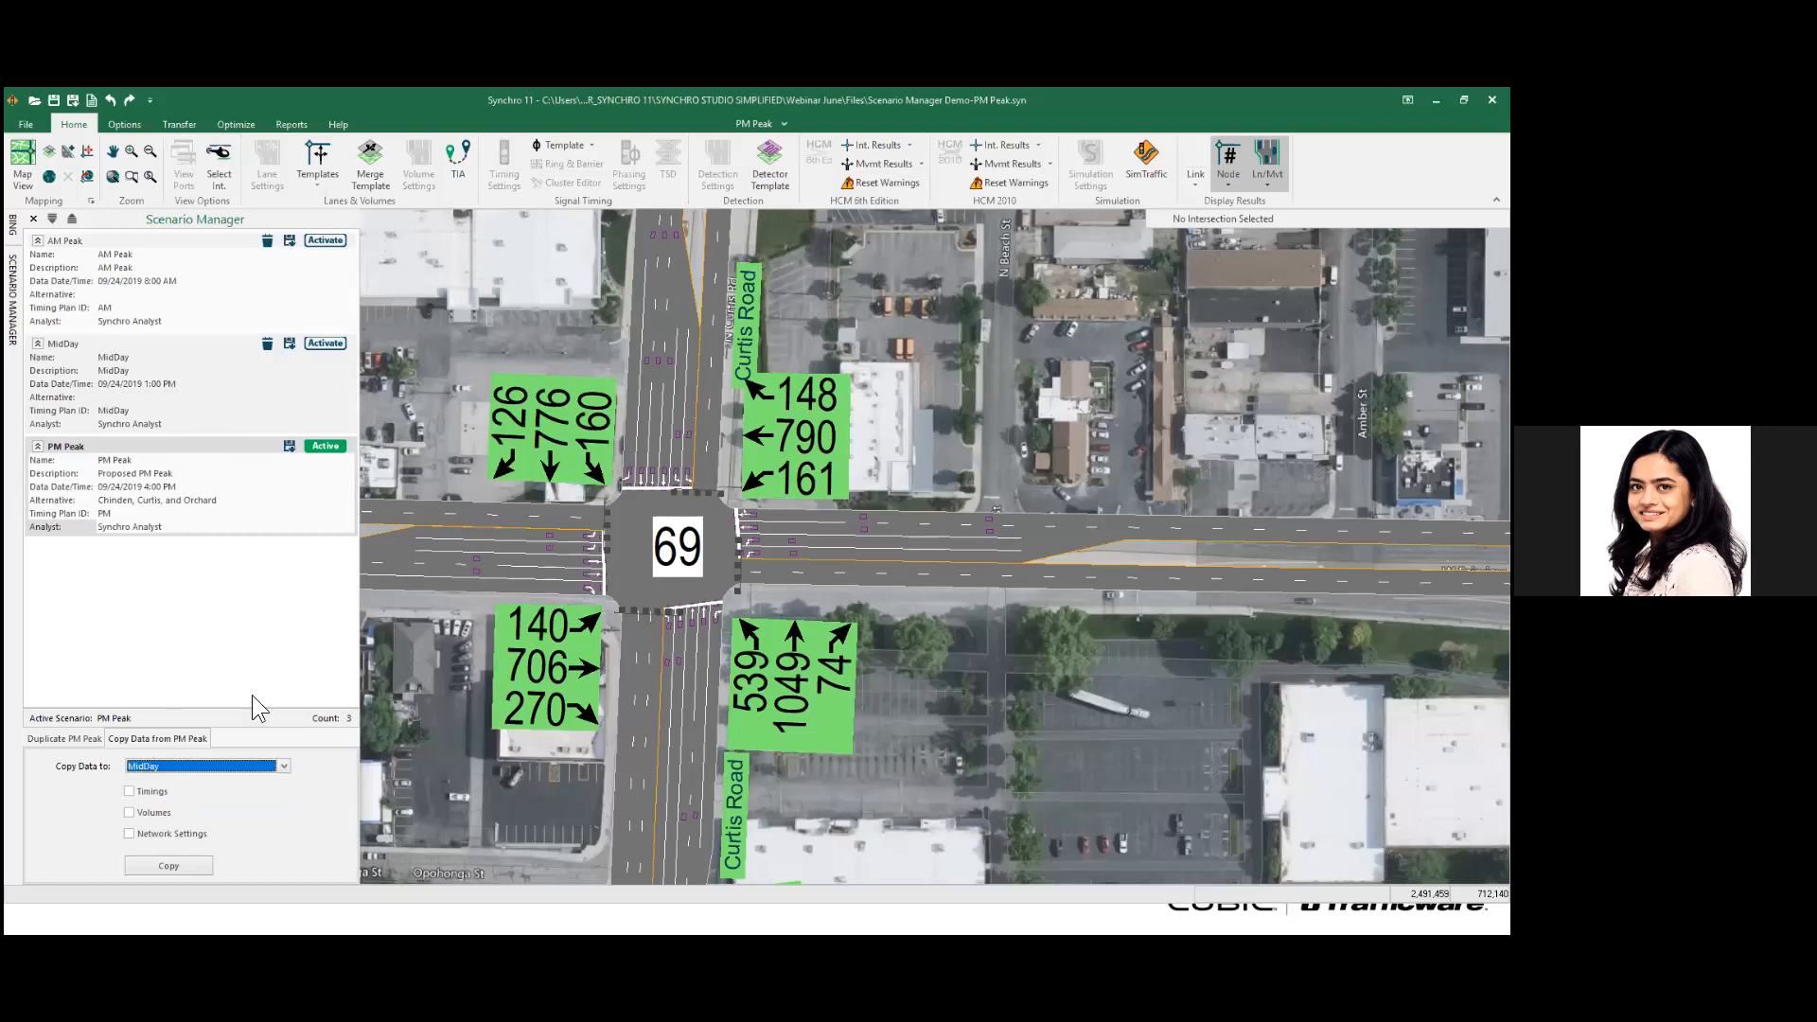
left_click(129, 812)
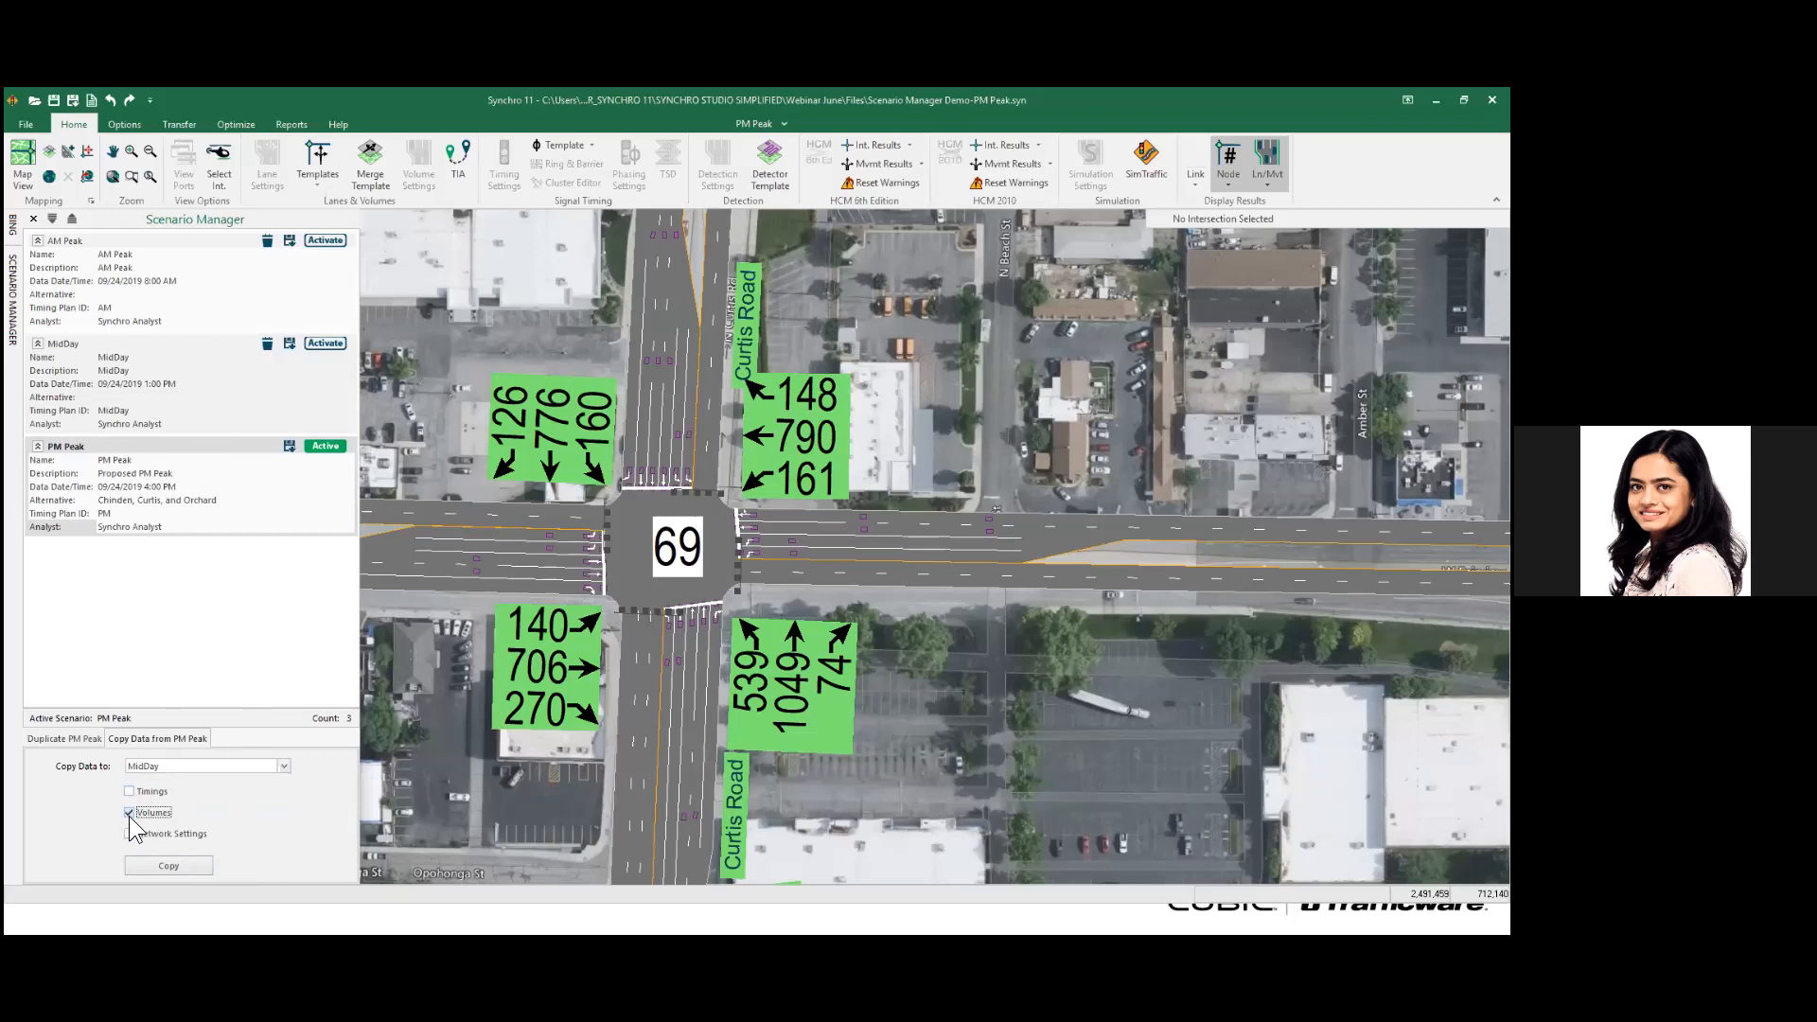
left_click(165, 867)
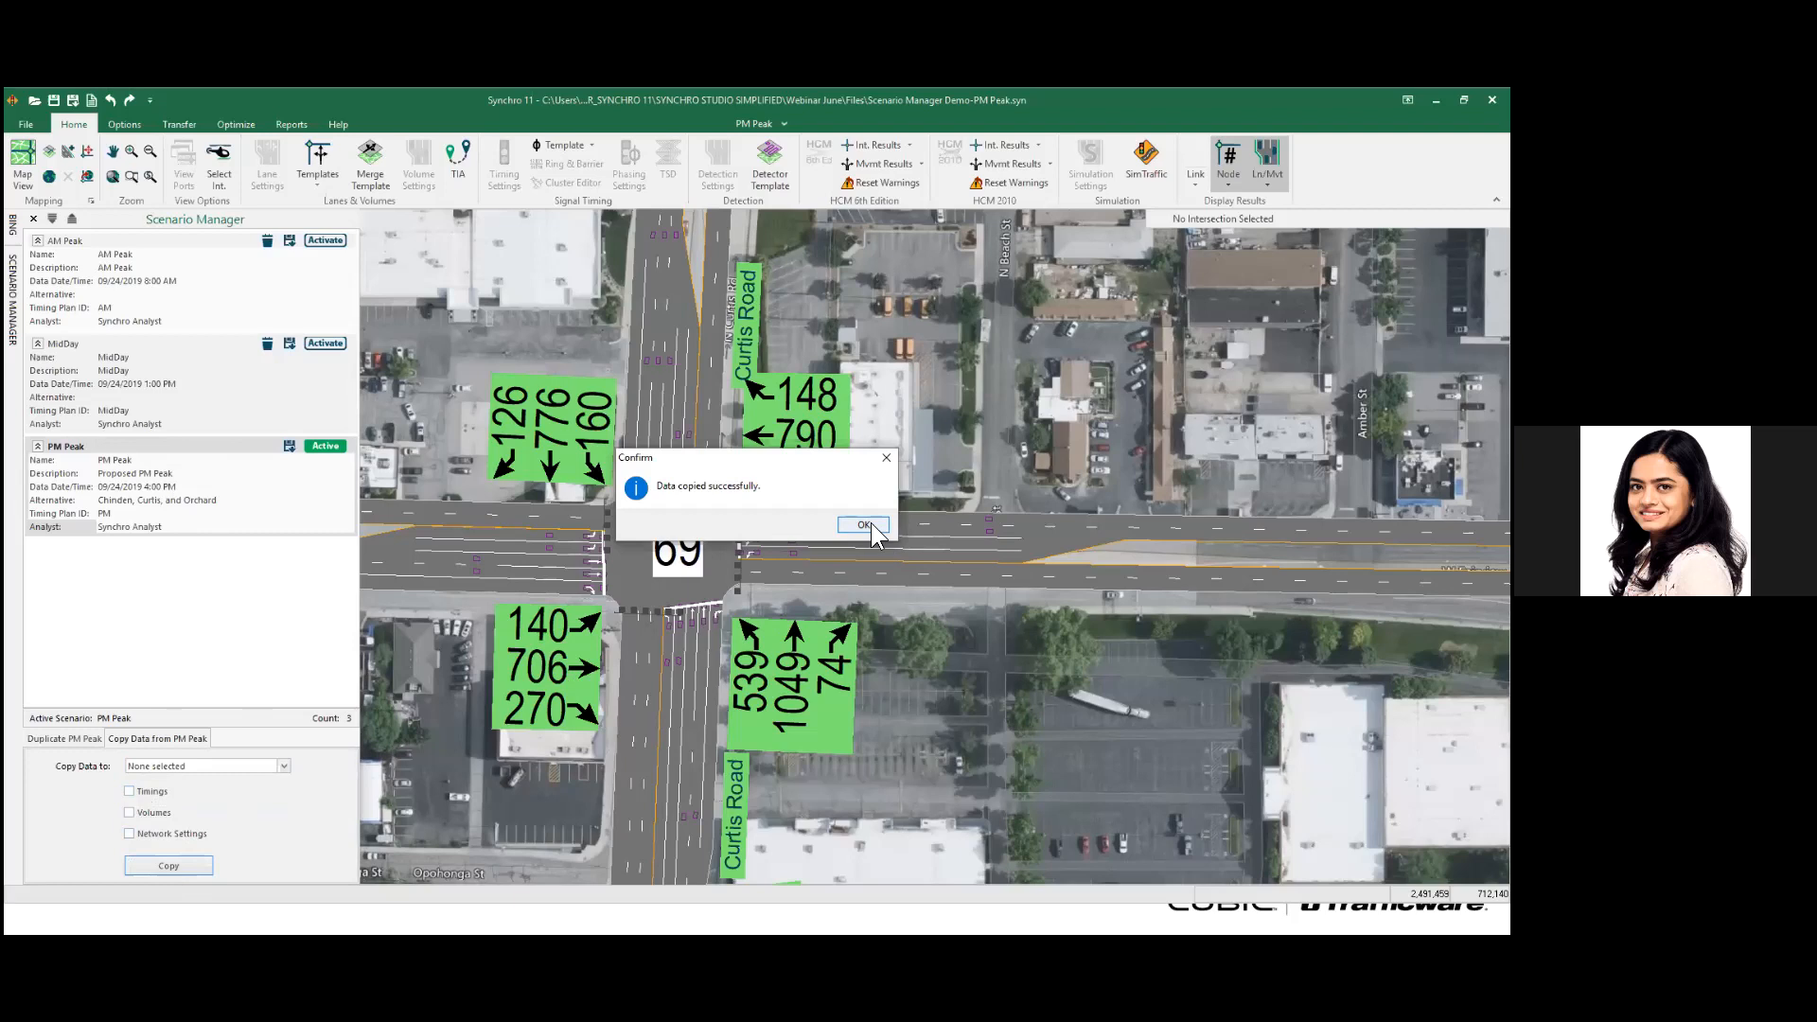
left_click(864, 524)
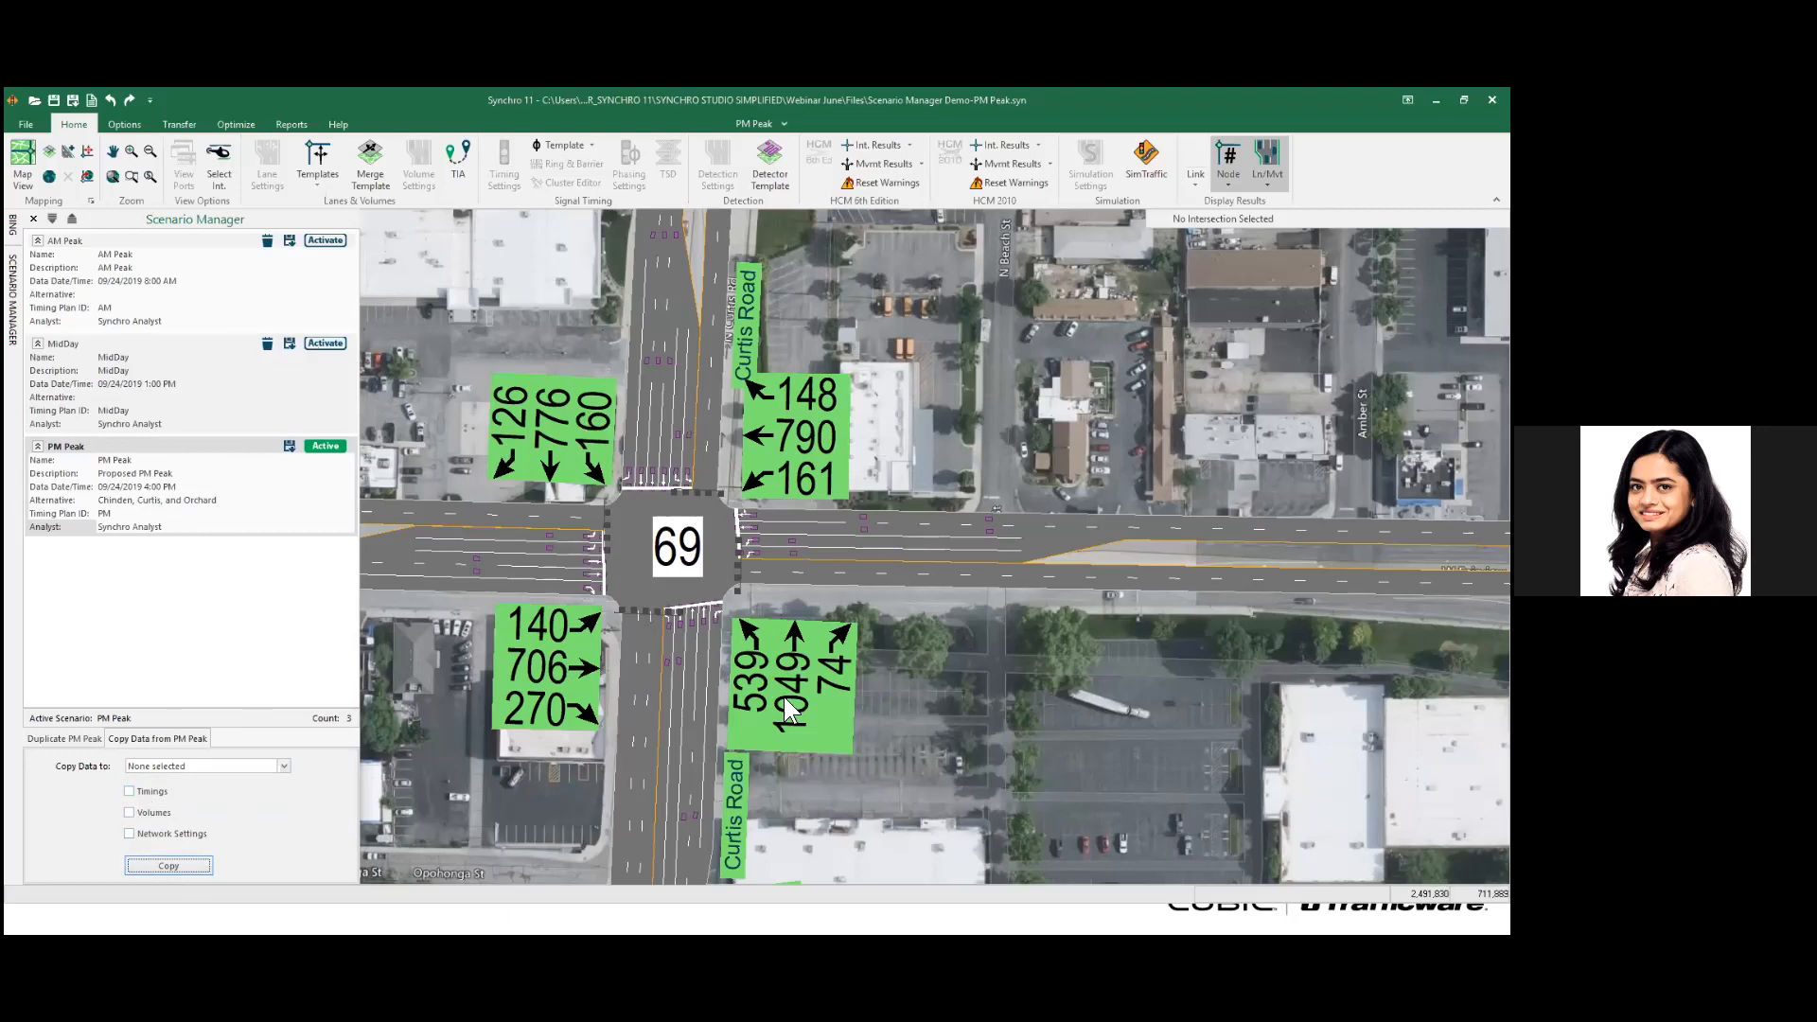
- Activate MidDay followed by AM Peak to compare the volumes at node 69, and collapse the Scenario Manager
left_click(326, 344)
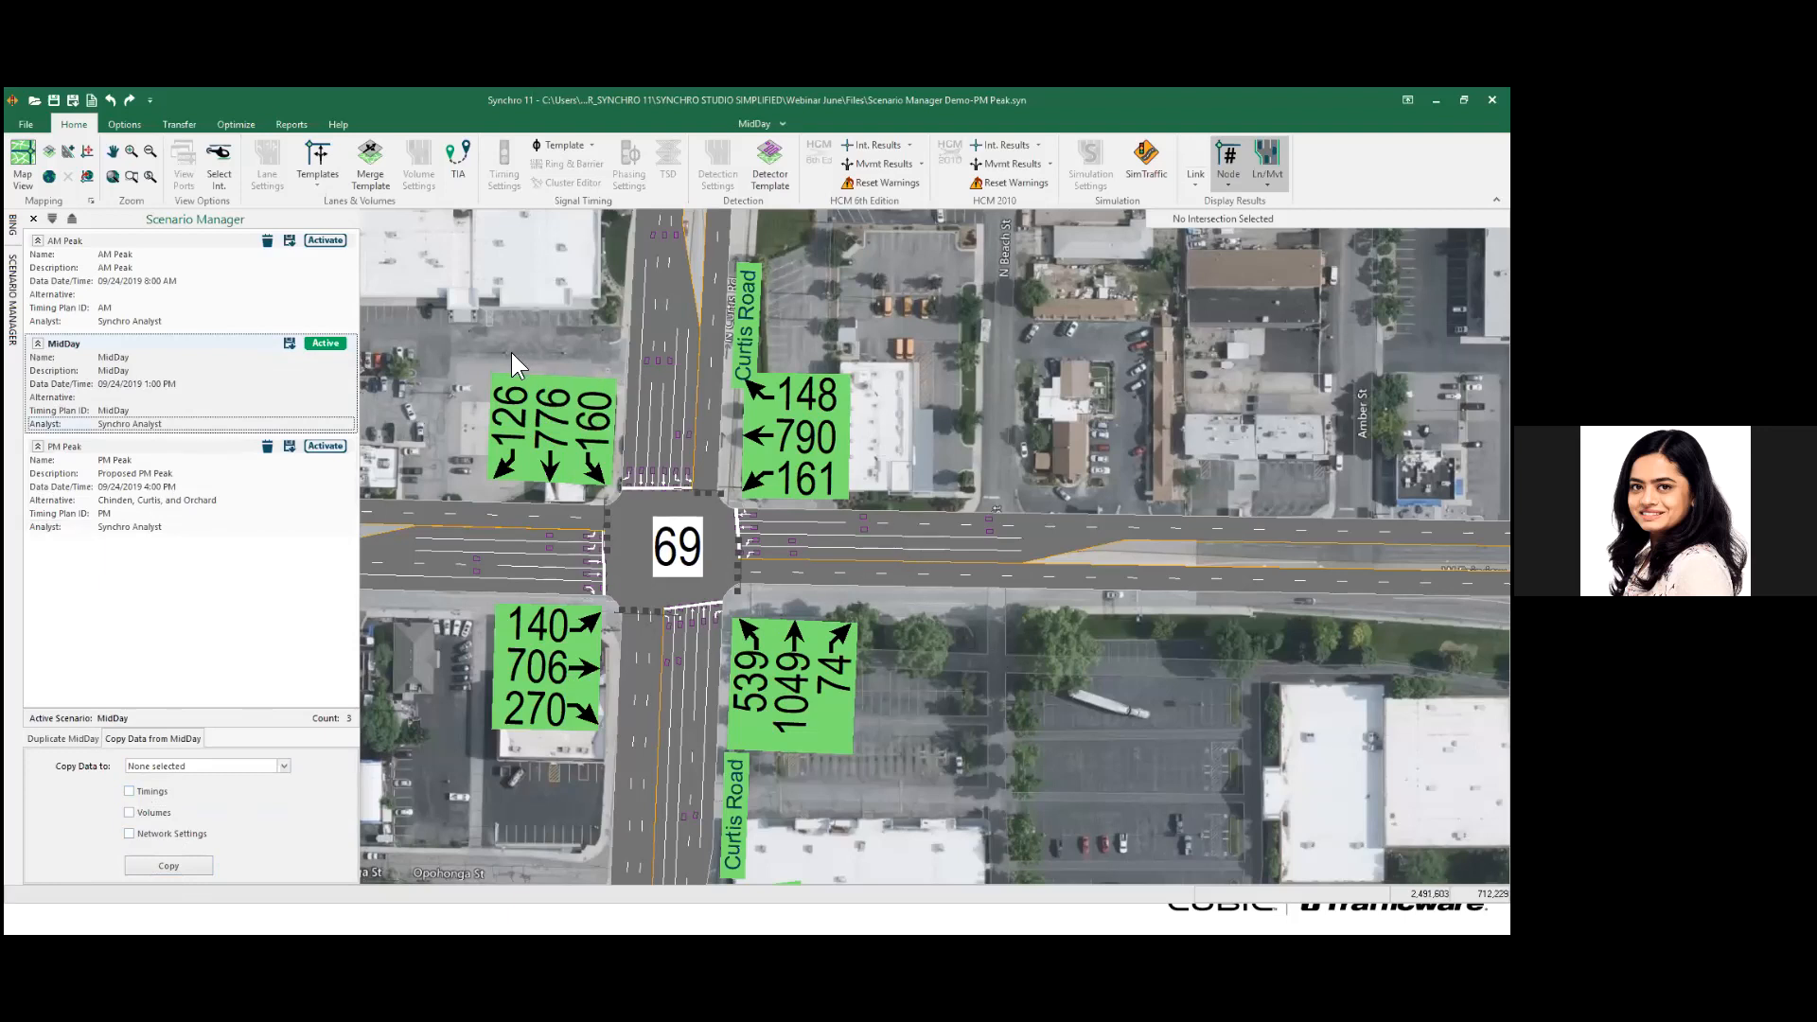
left_click(330, 241)
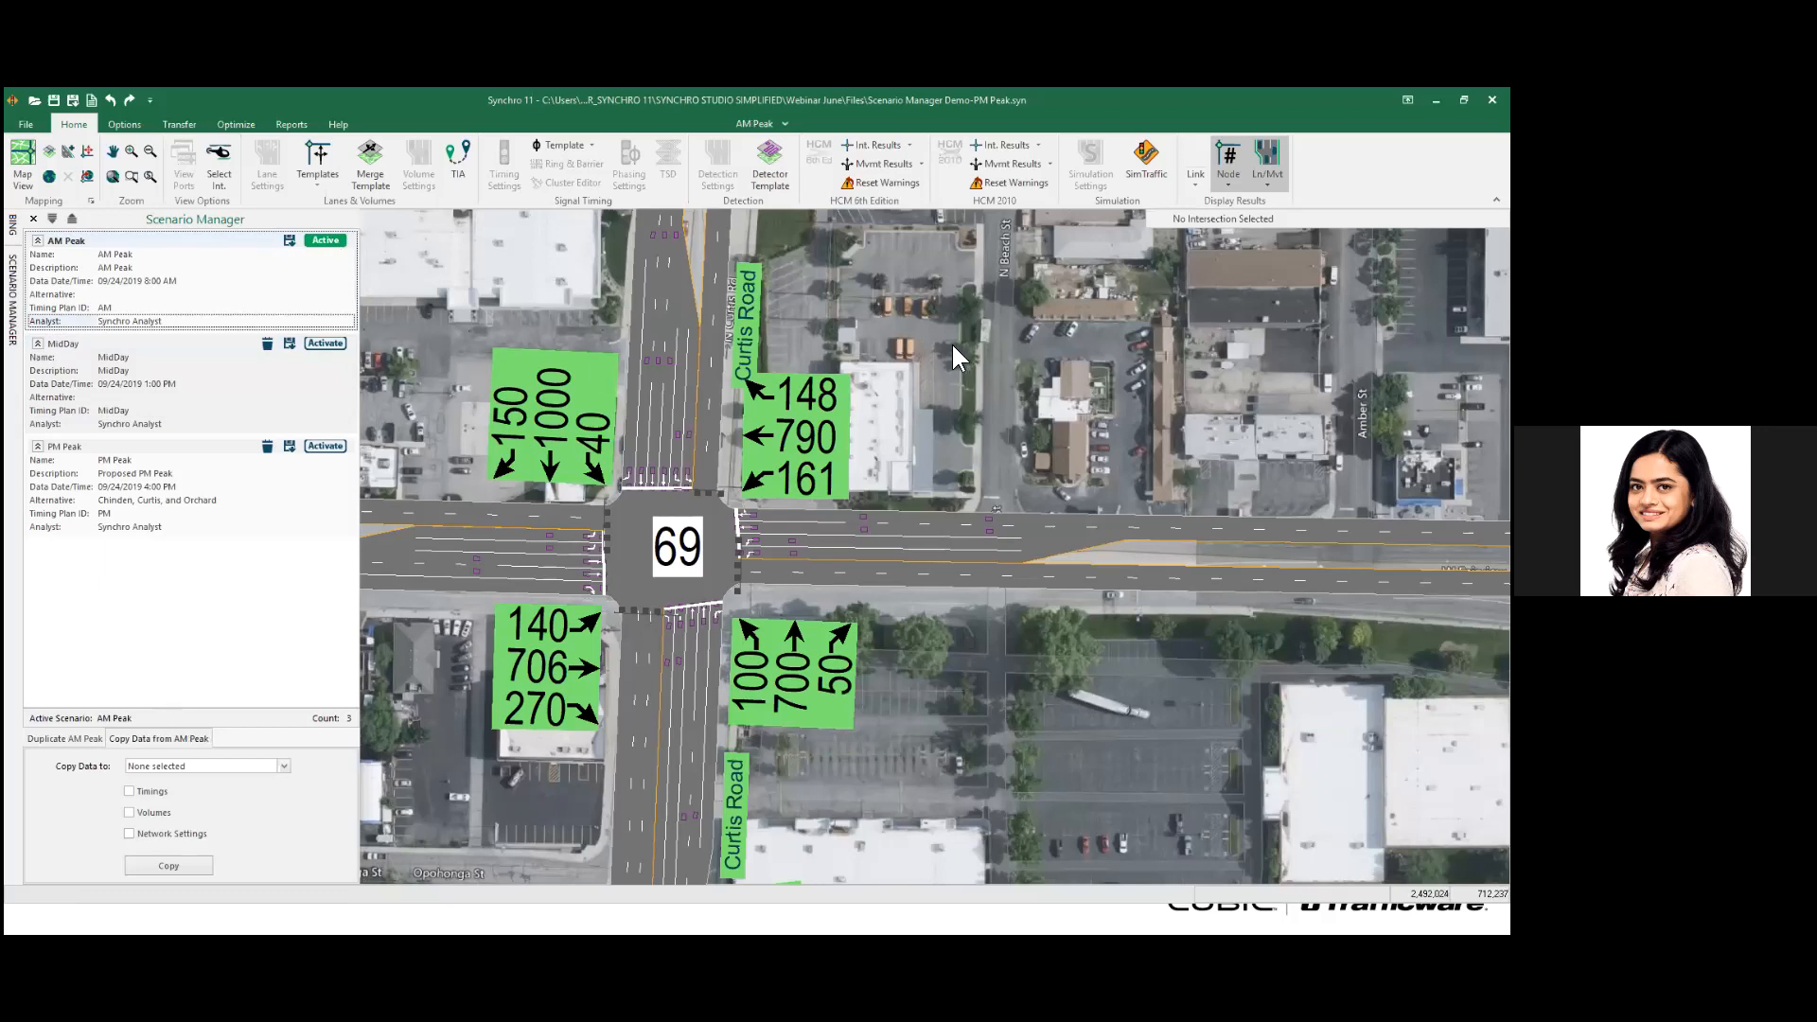
left_click(890, 340)
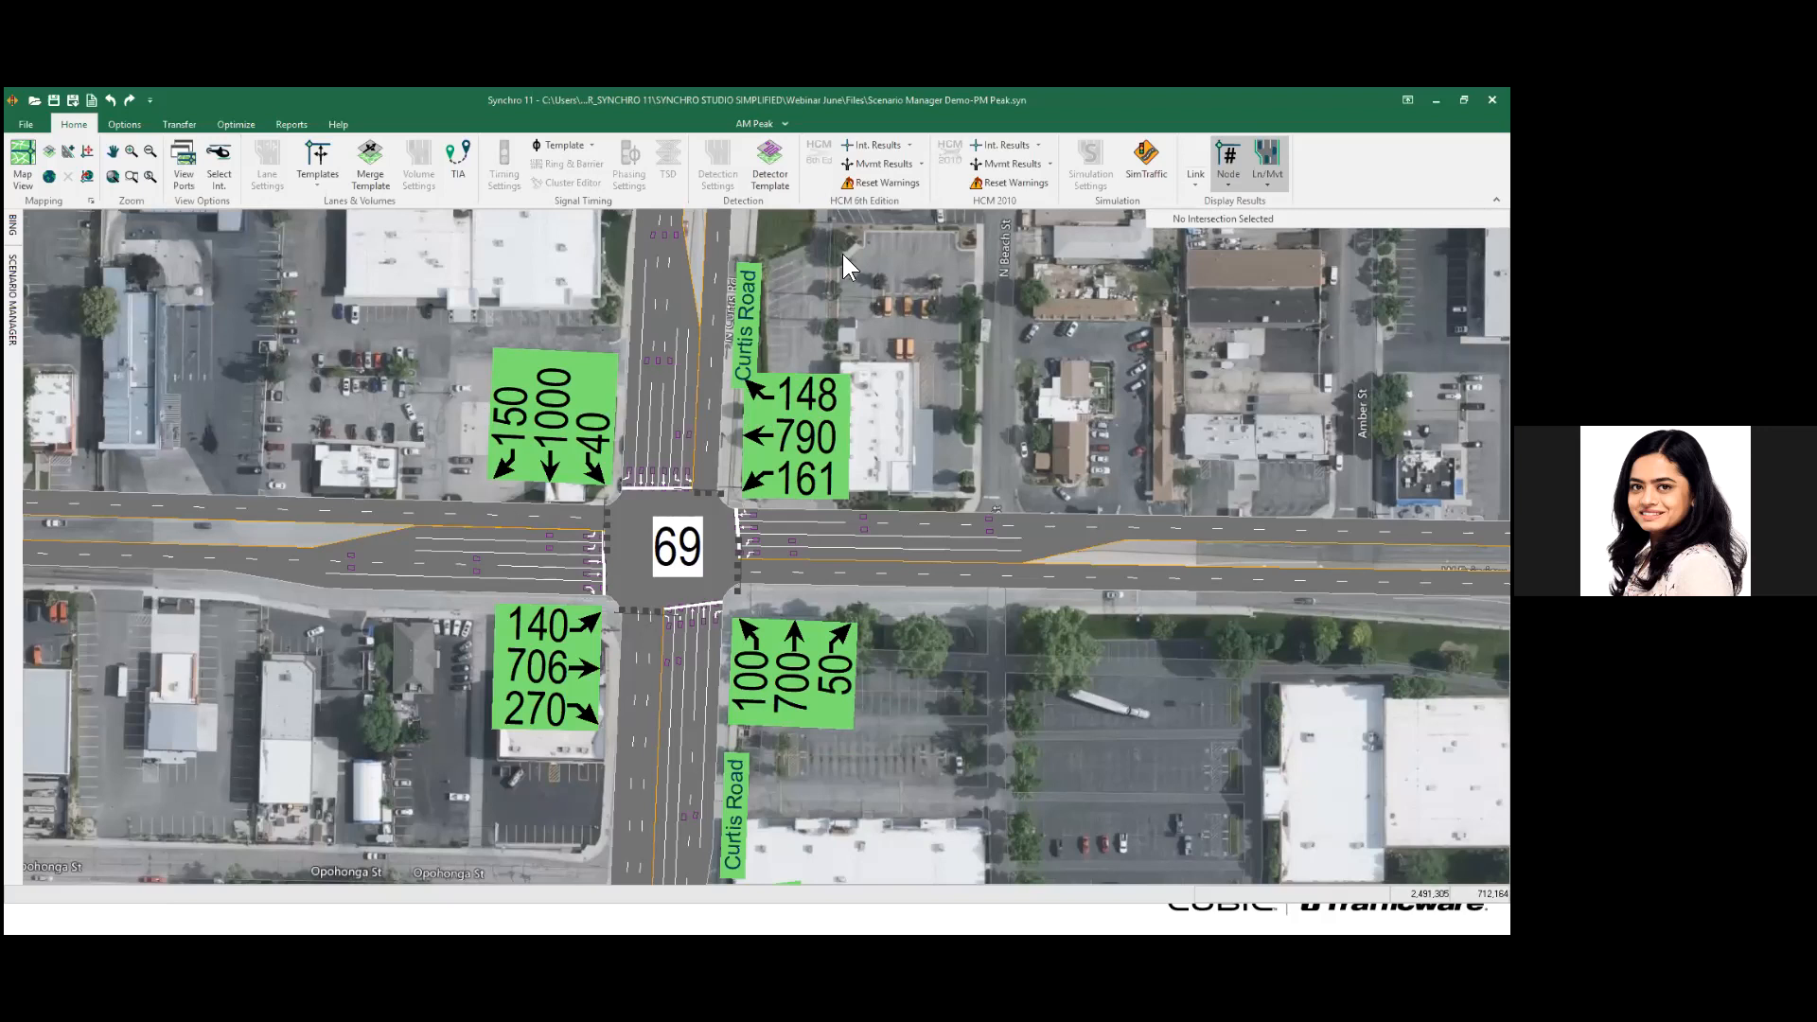
- Save the file changes and run the AM Peak simulation in SimTraffic
left_click(1142, 180)
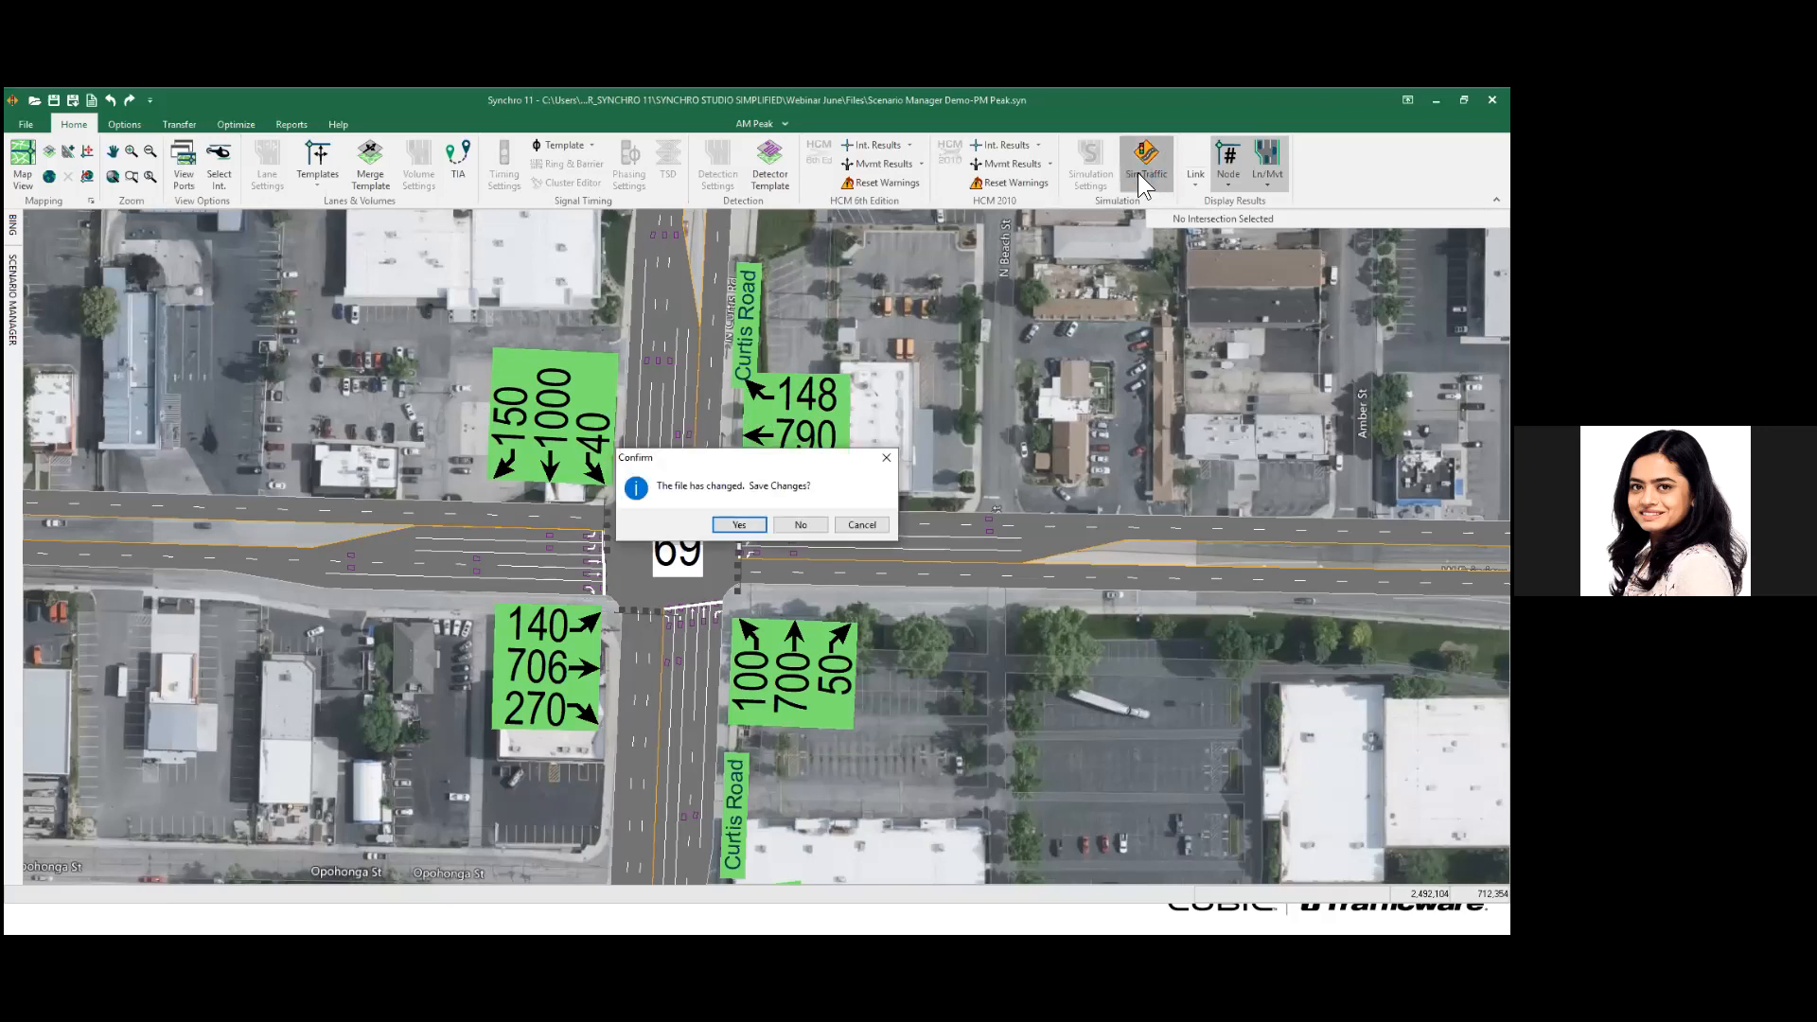
left_click(734, 526)
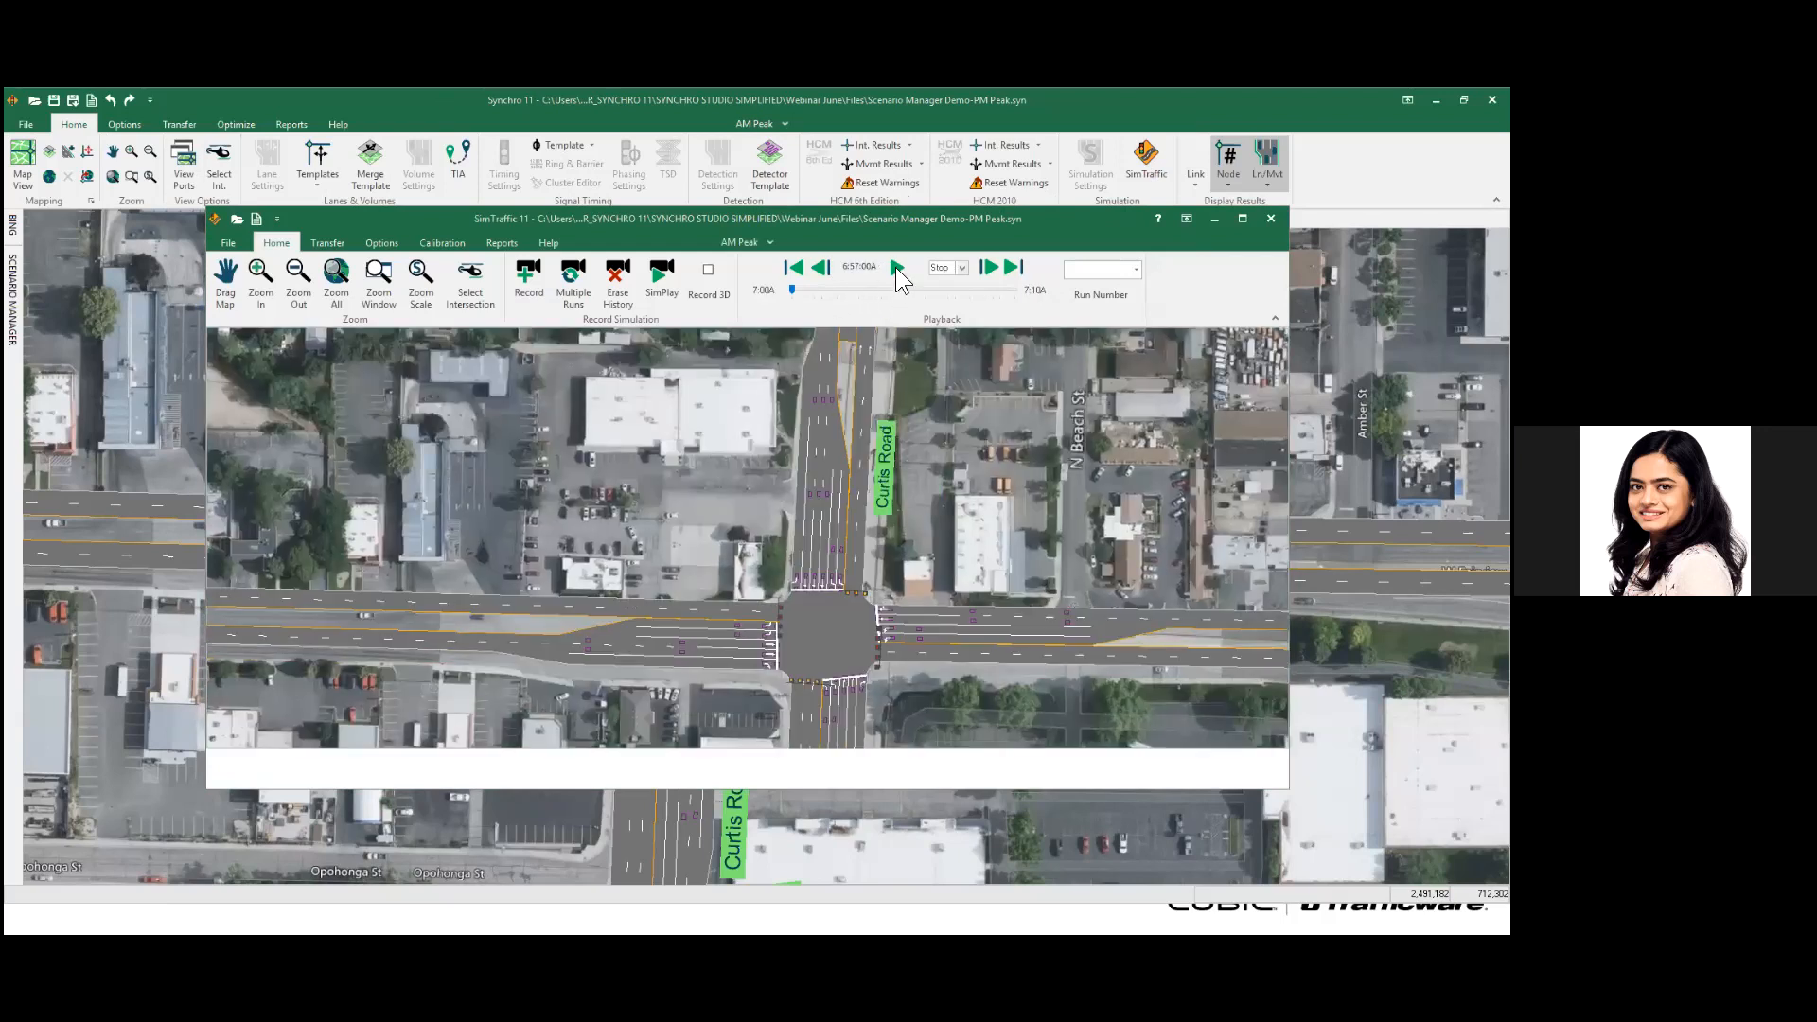
left_click(896, 268)
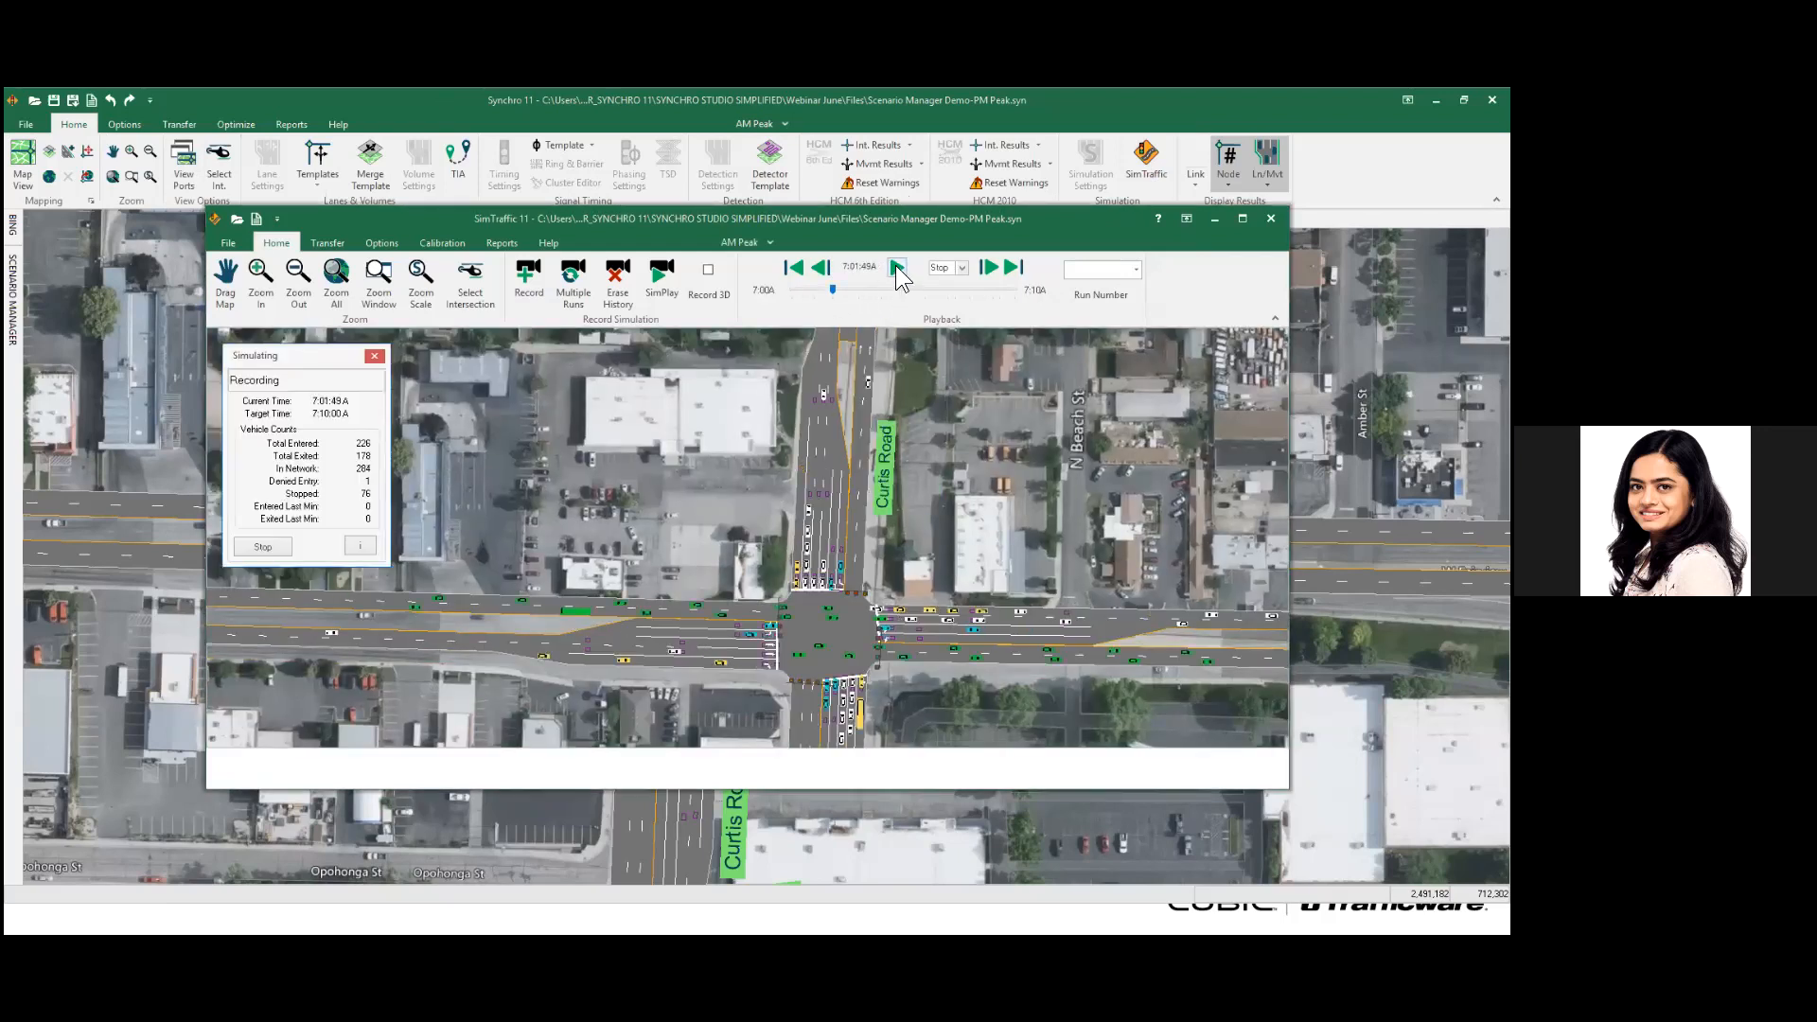
left_click_drag(997, 224, 1016, 266)
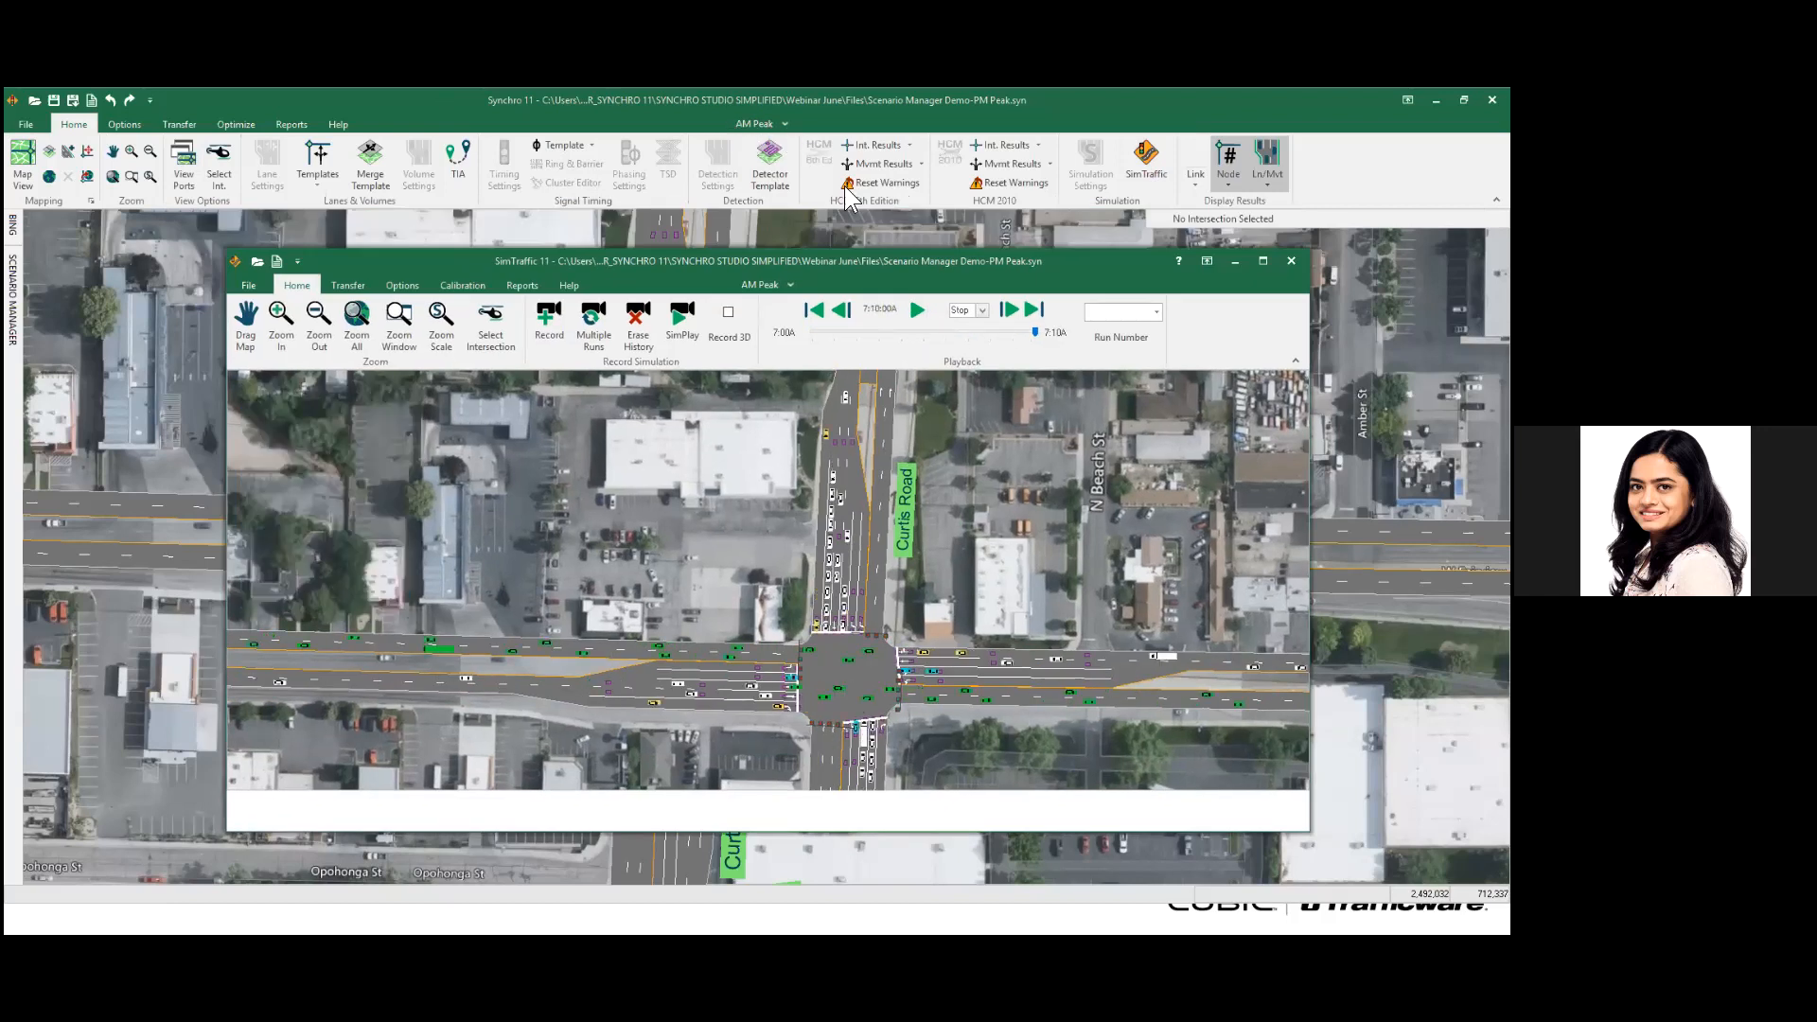
- Switch the SimTraffic simulation to the MidDay scenario and close SimTraffic
left_click(790, 285)
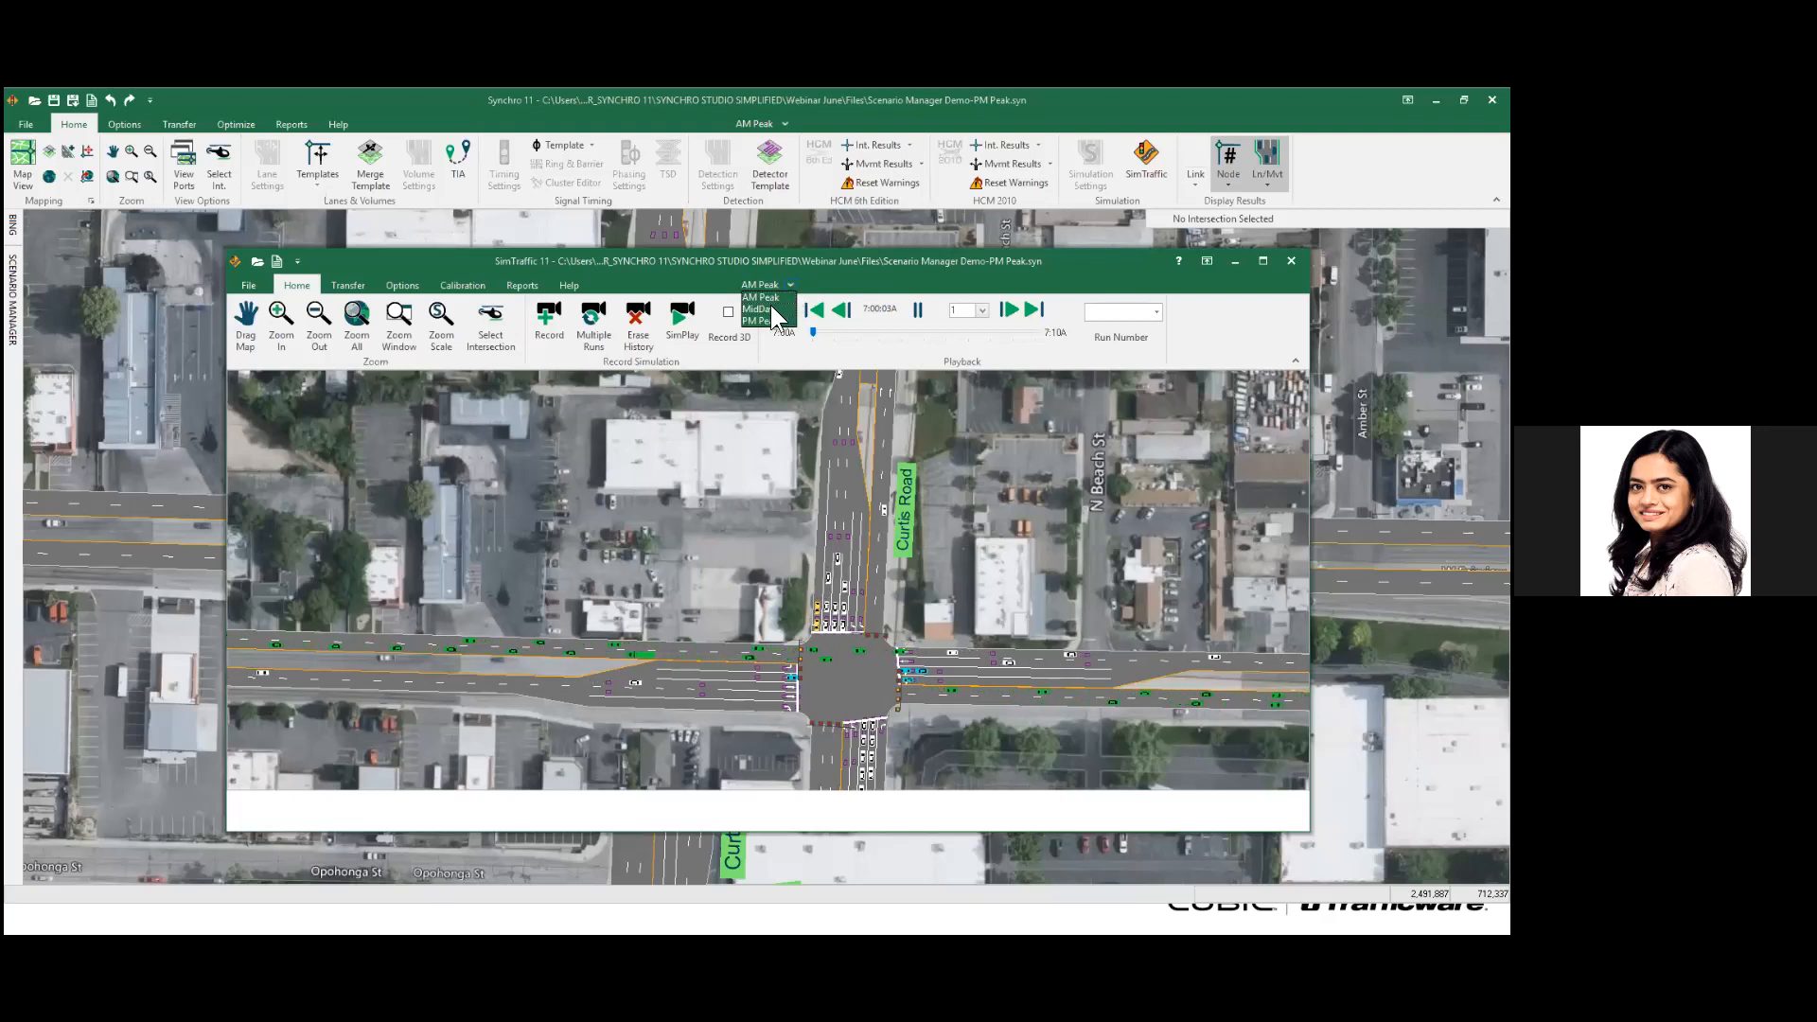
left_click(771, 307)
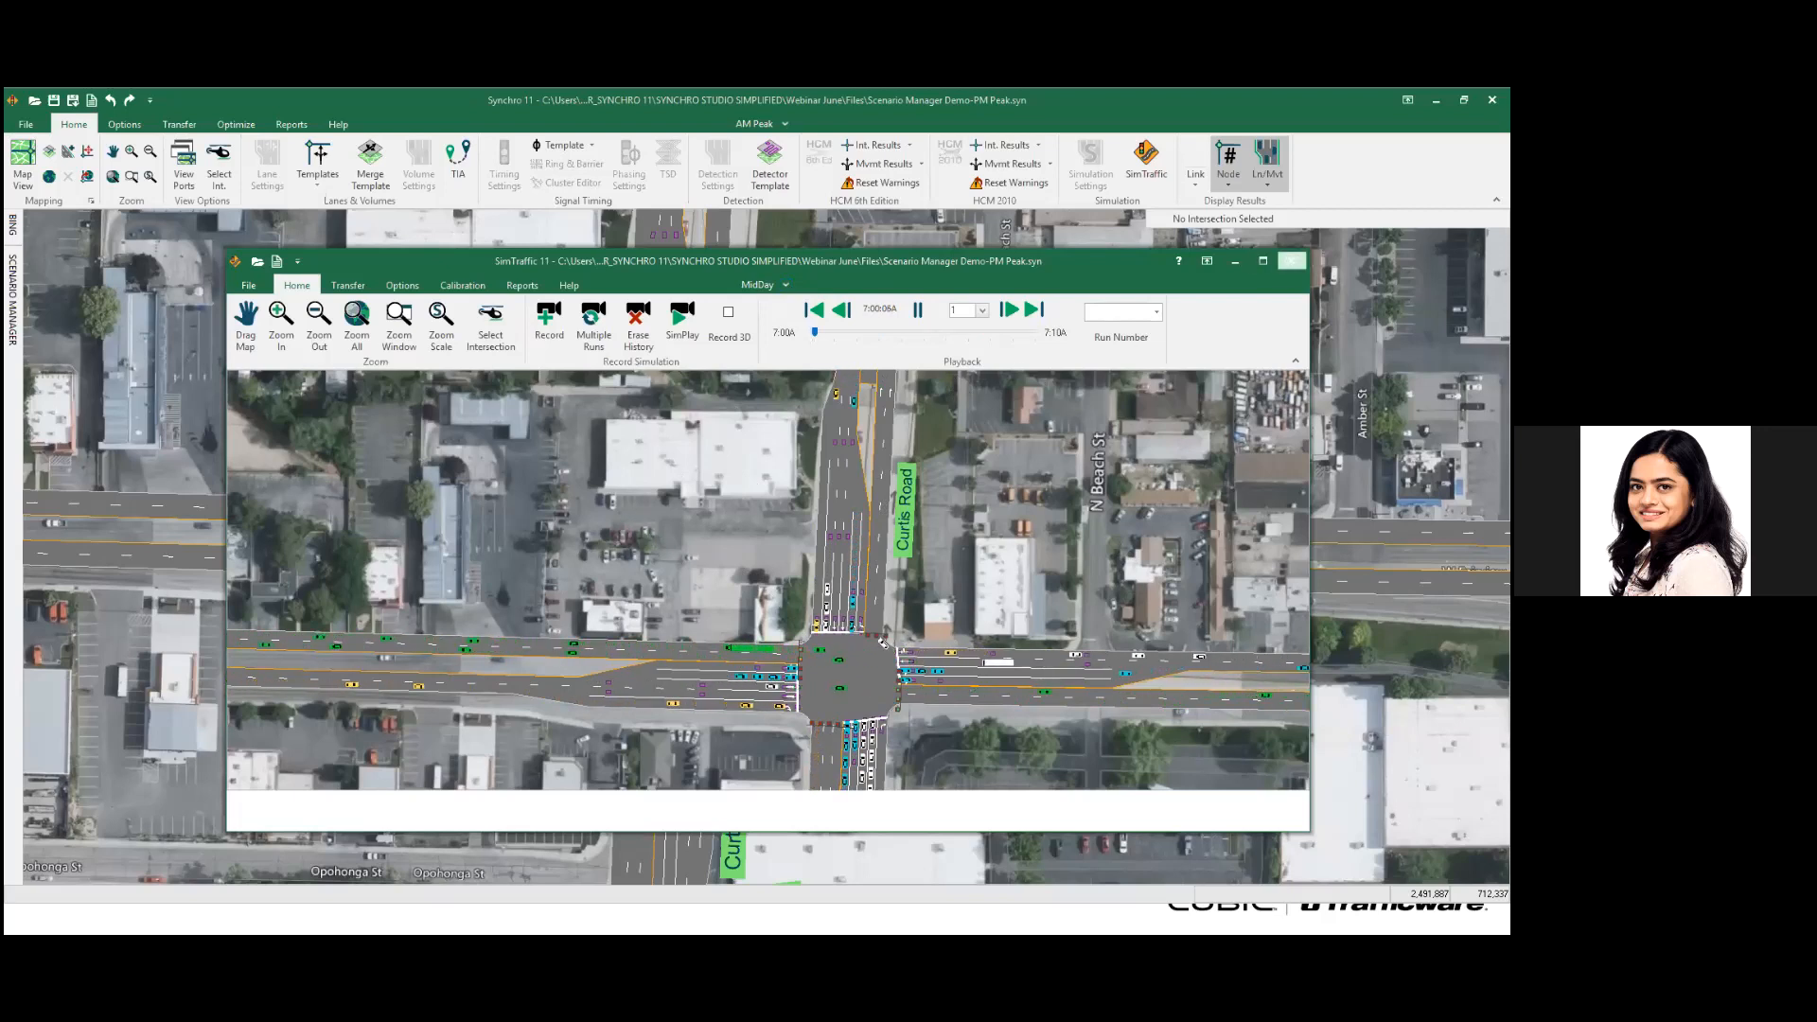
left_click(1291, 261)
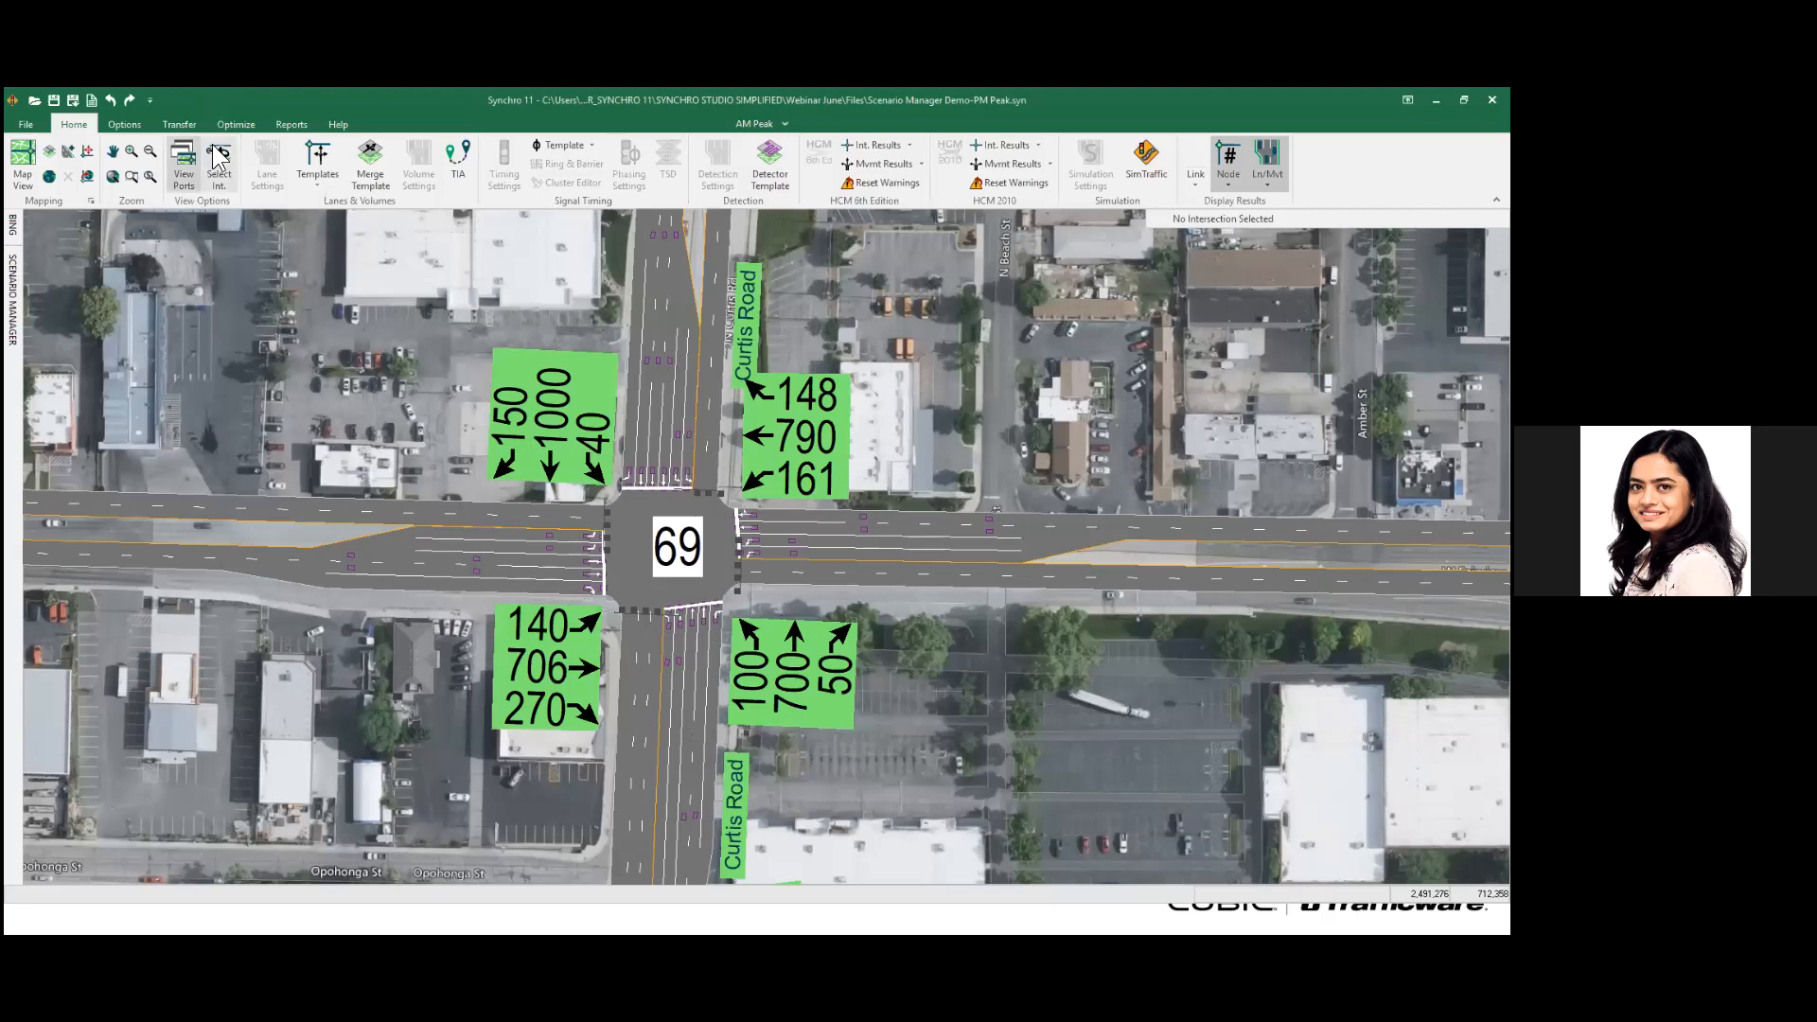
- Examine the network Optimize Cycle Lengths settings, including Create Scenario For Each Cycle Length, and close them without optimizing
left_click(236, 125)
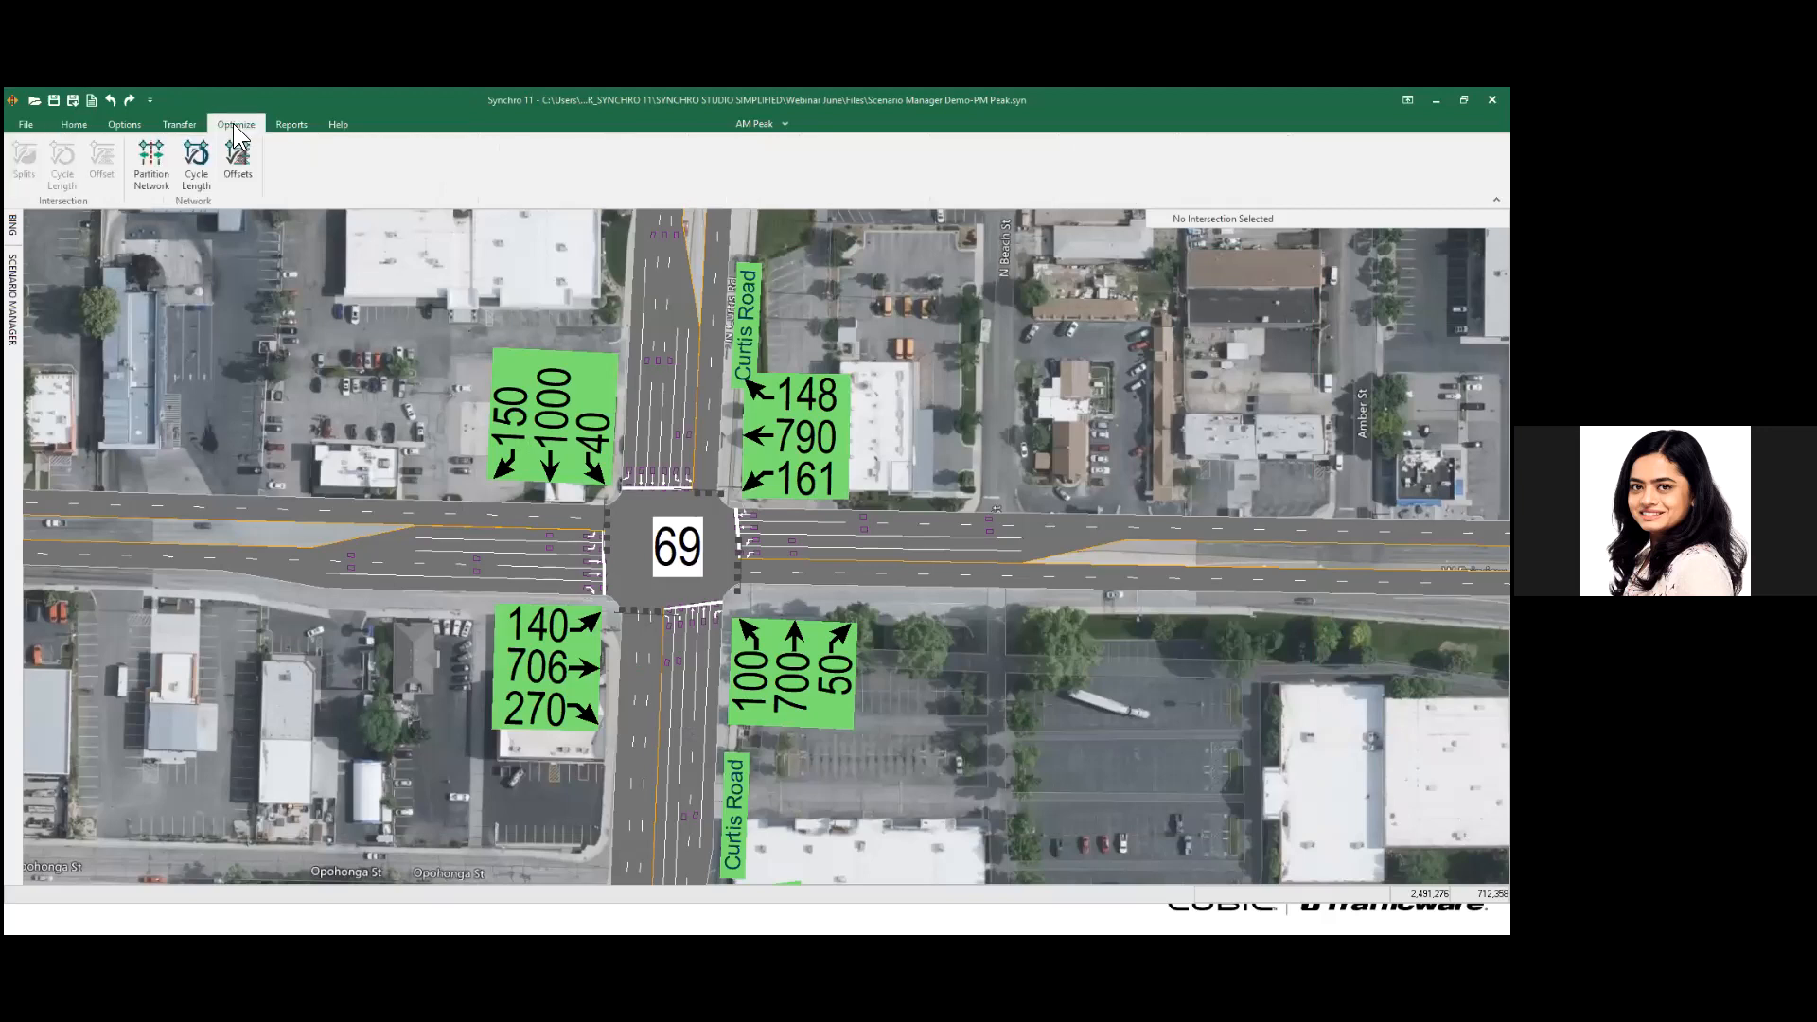
left_click(199, 168)
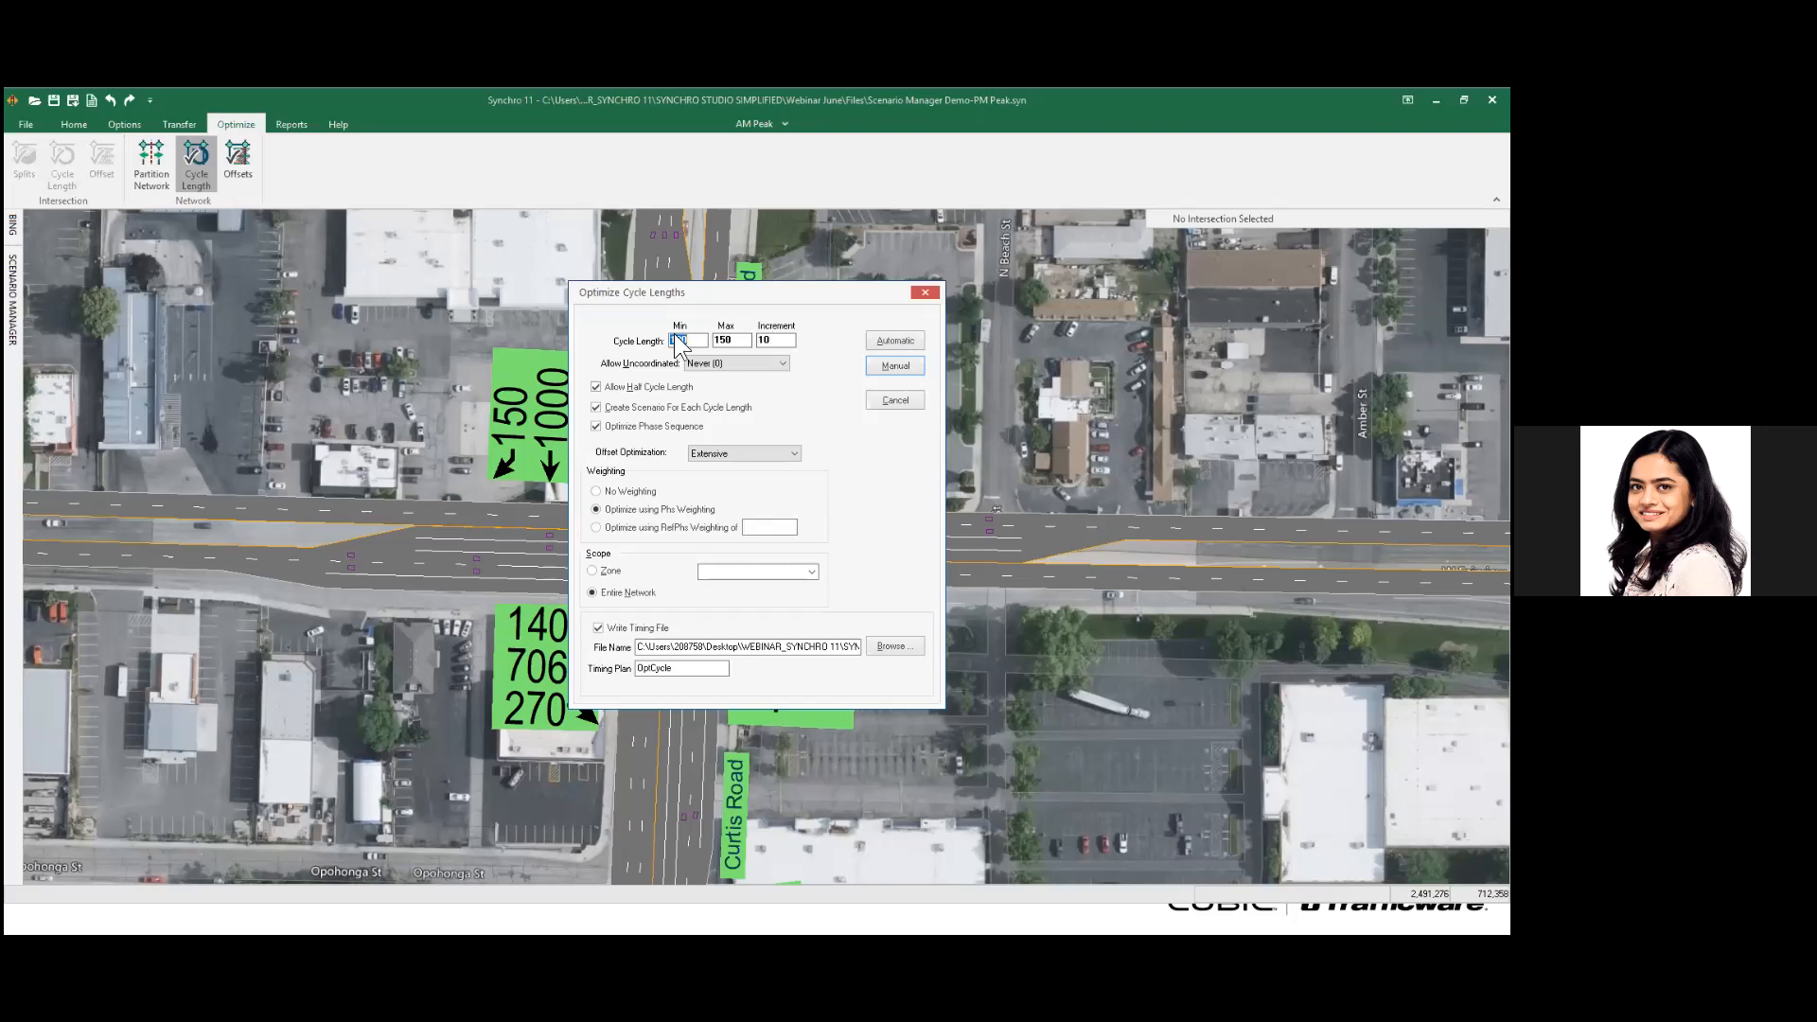
left_click(595, 426)
left_click(925, 291)
- Choose Scenario Manager Demo.syn as the merge file, examine the scenarios offered in Merge Options, and close without merging
left_click(189, 123)
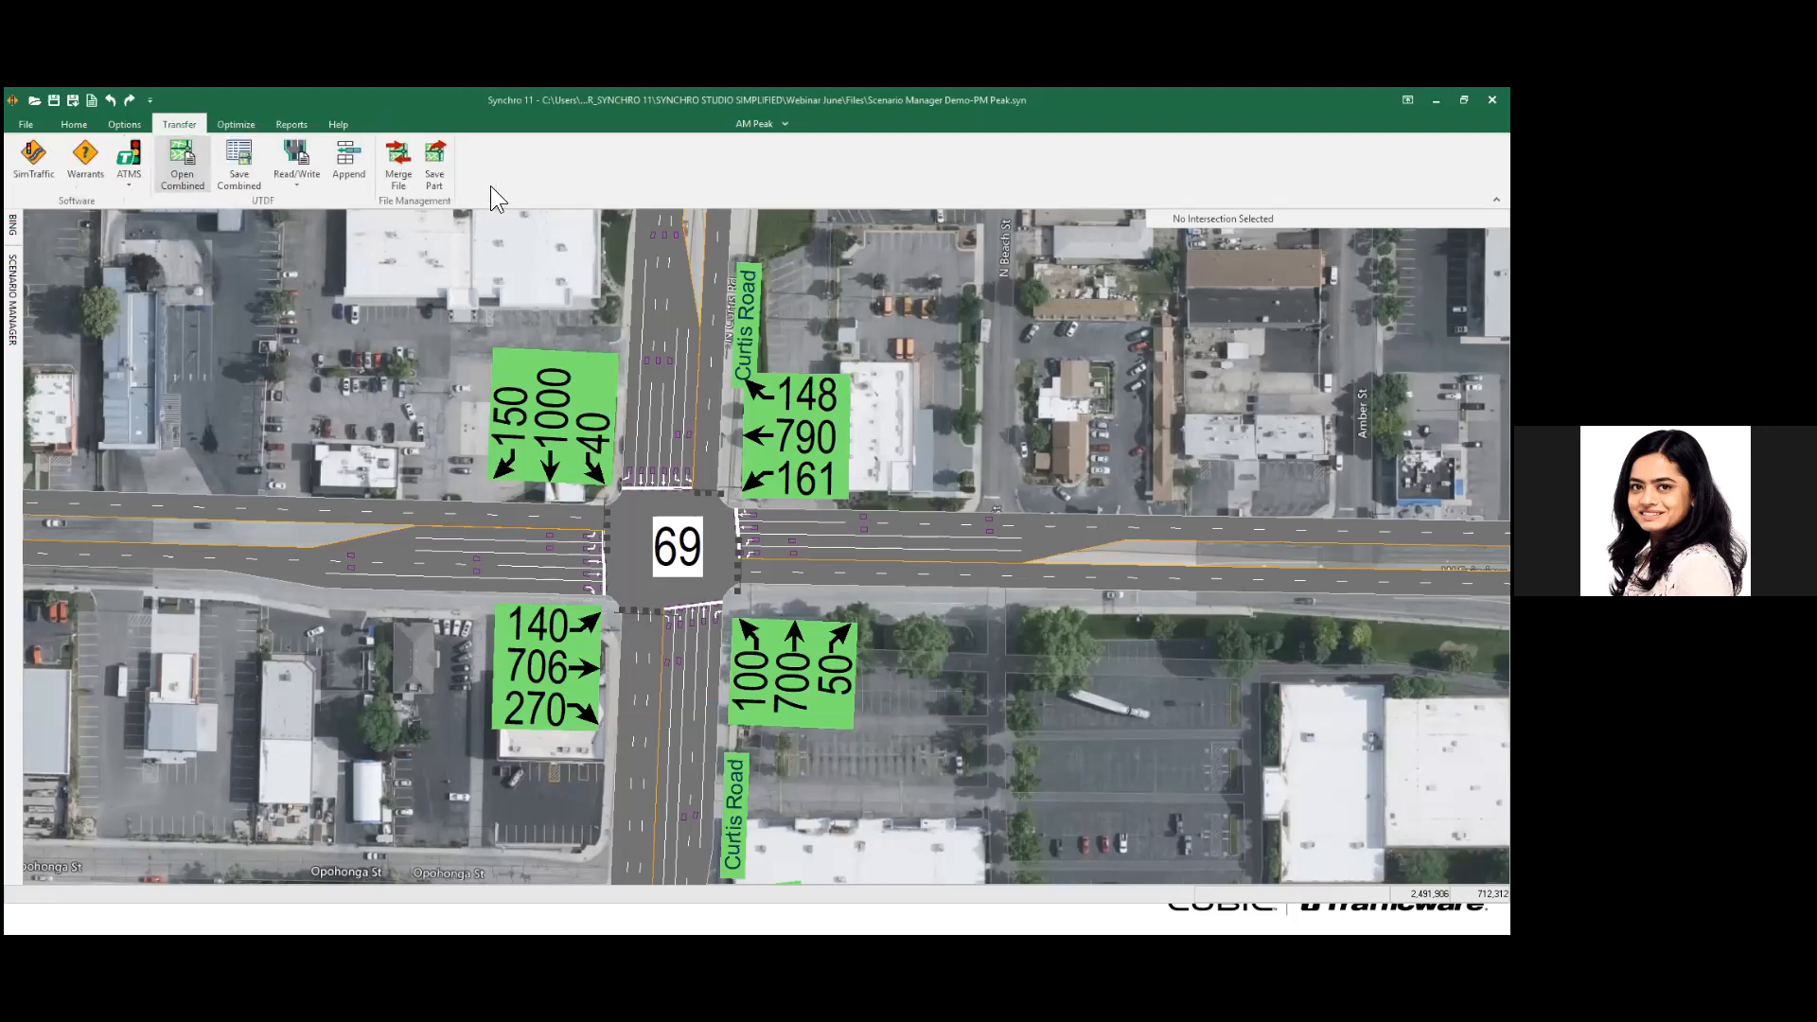
left_click(393, 170)
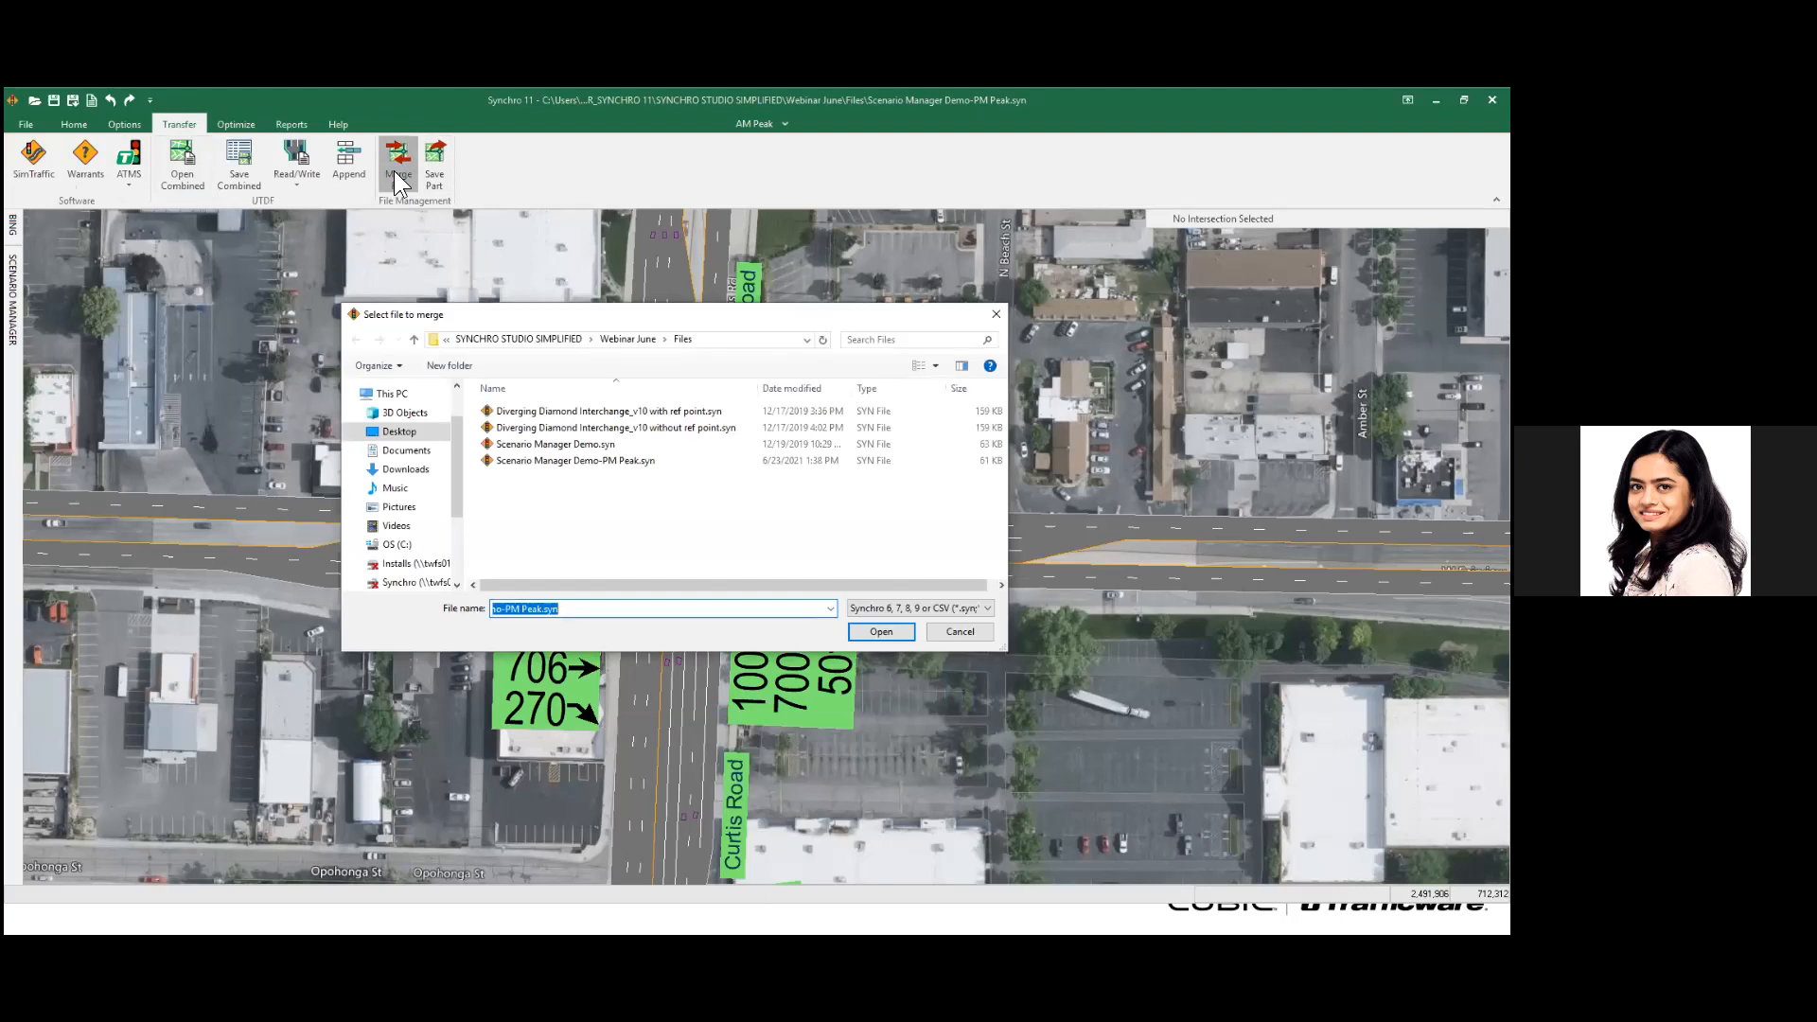
left_click(565, 445)
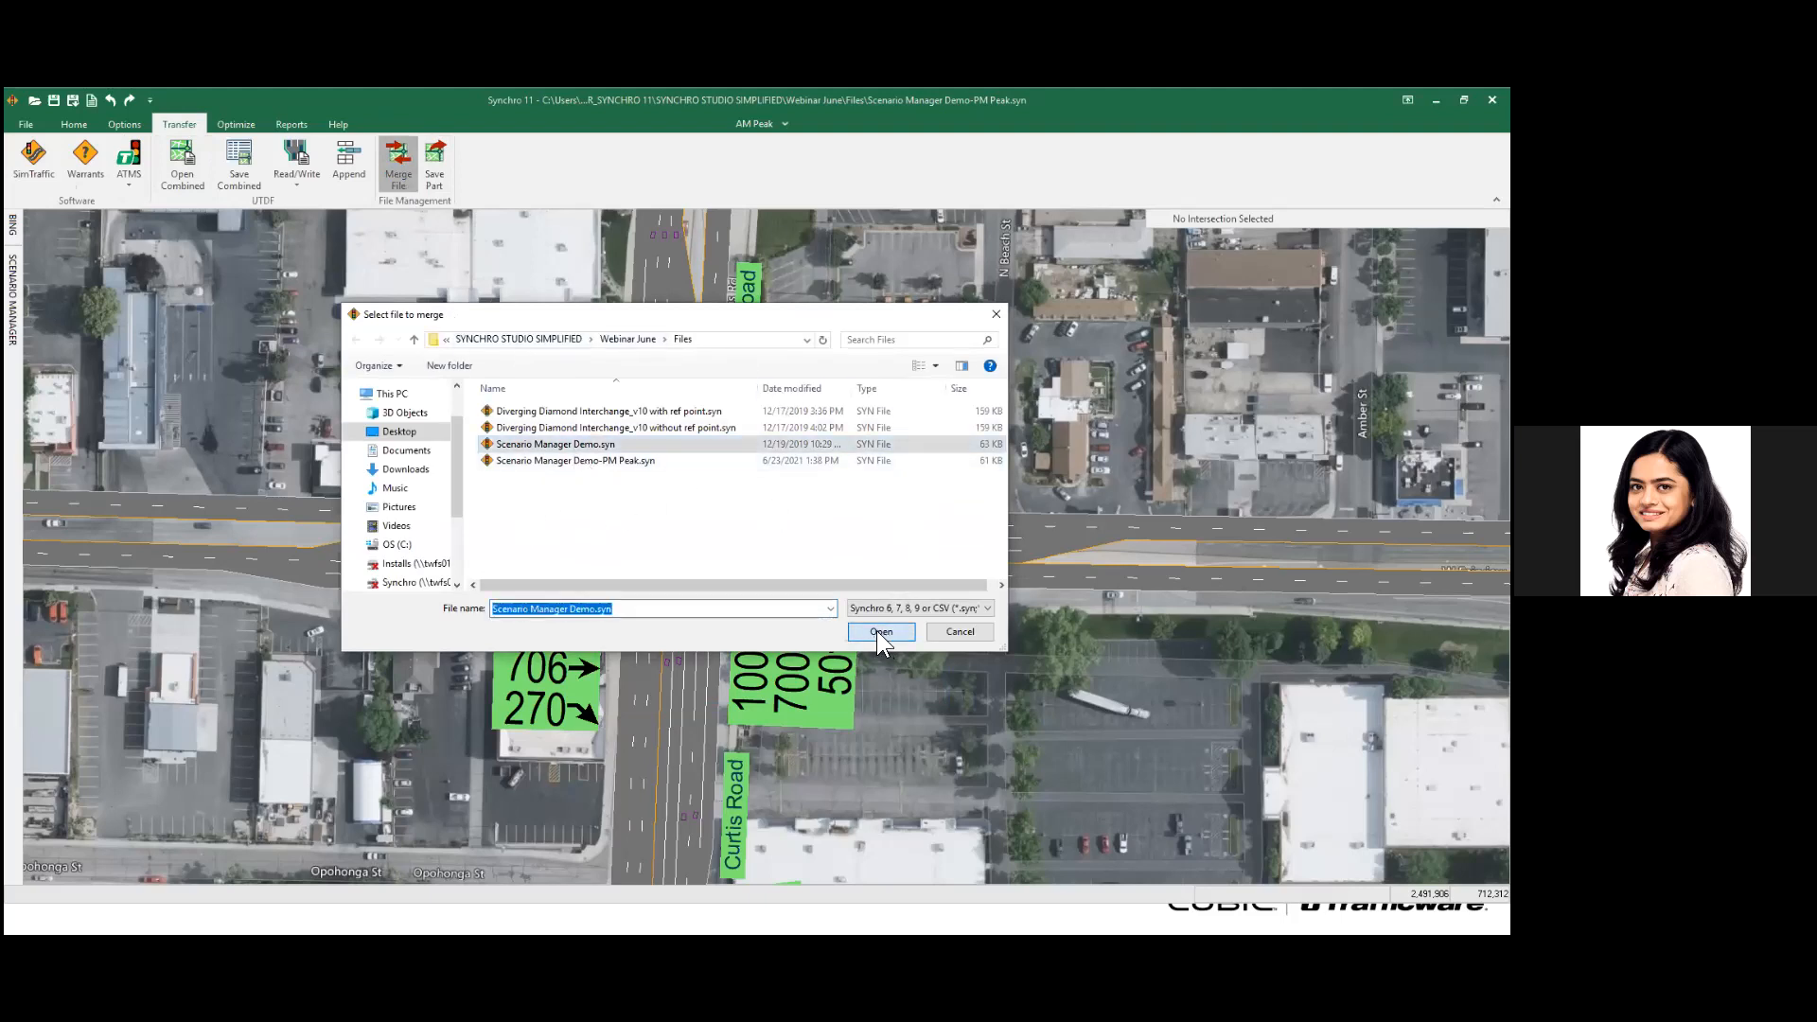
left_click(880, 632)
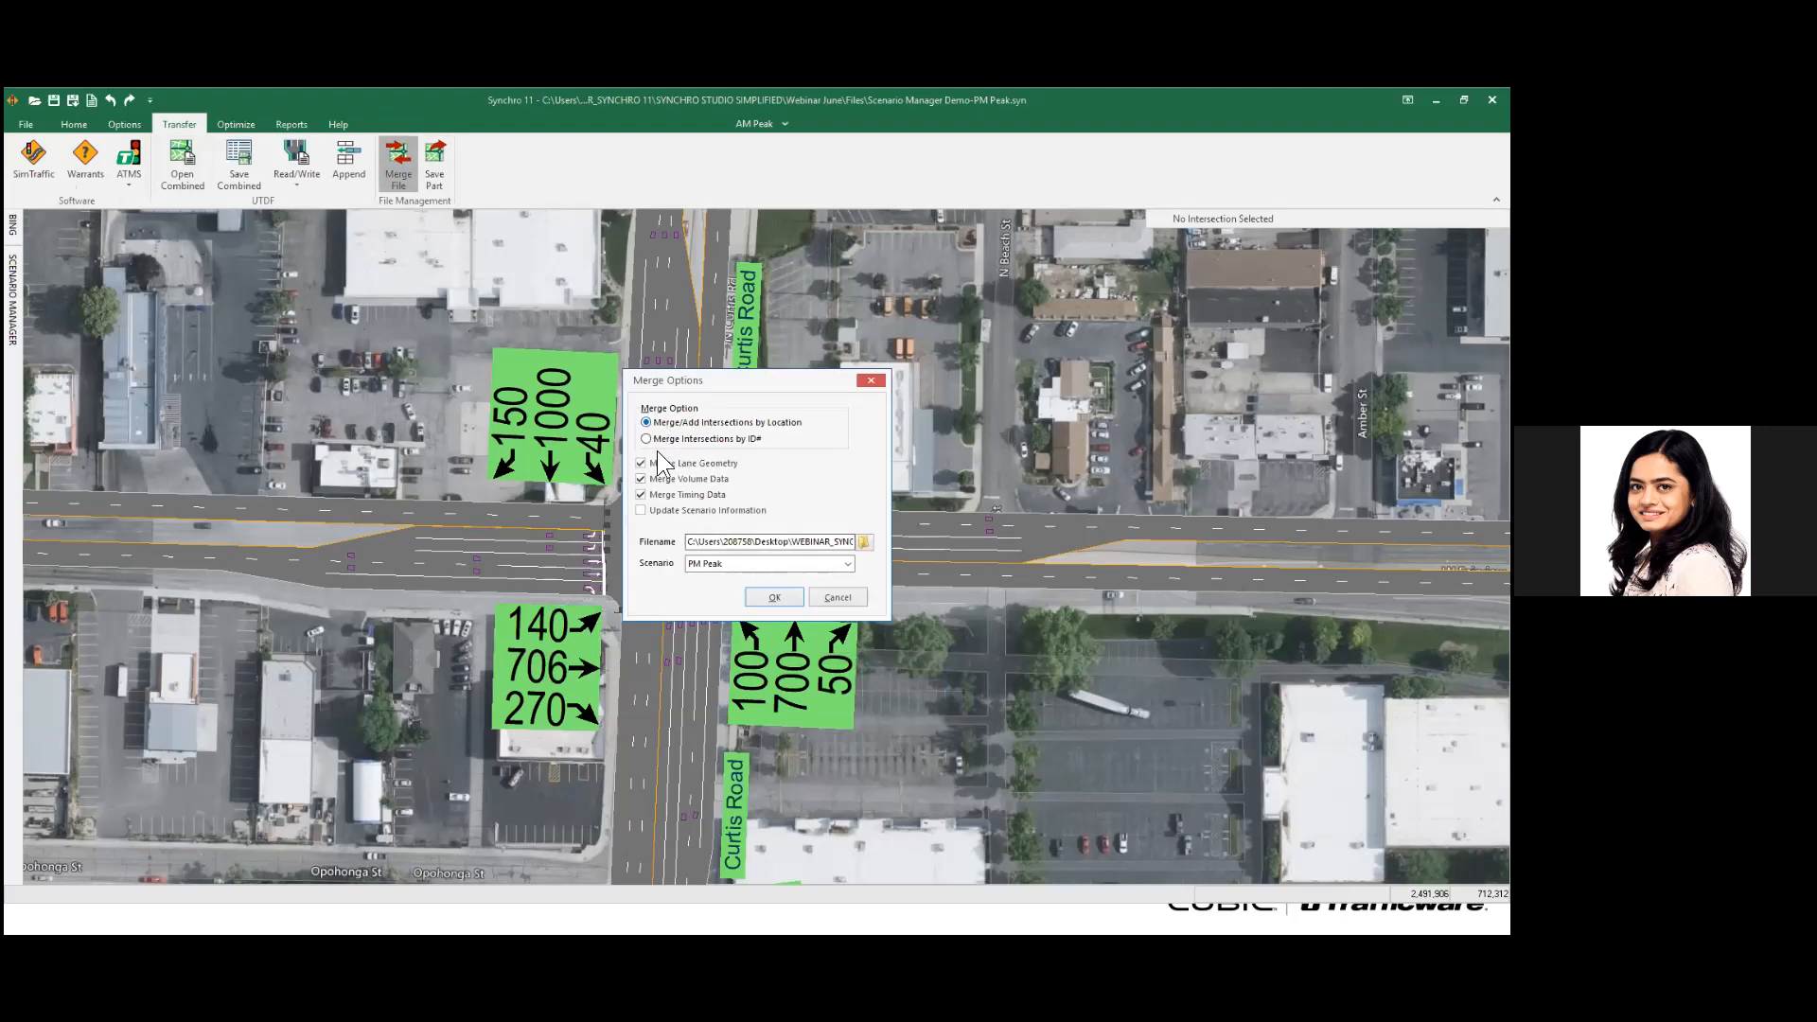
left_click(849, 564)
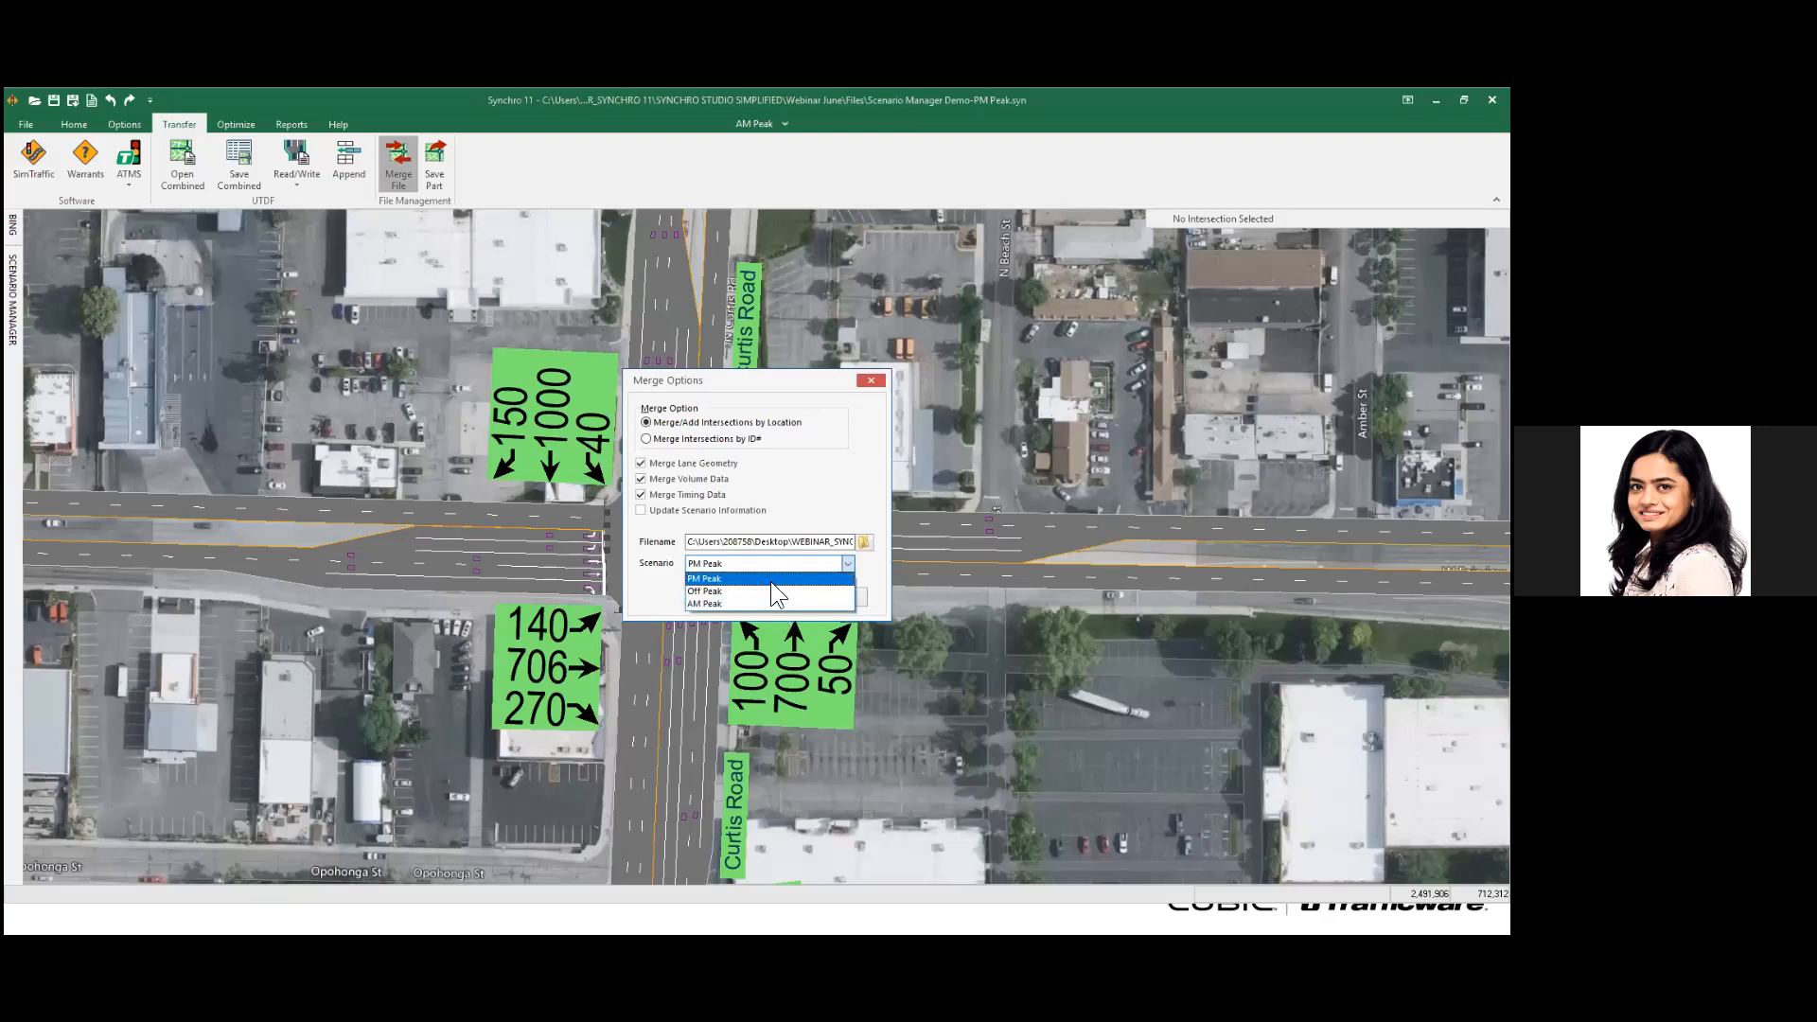
left_click(846, 567)
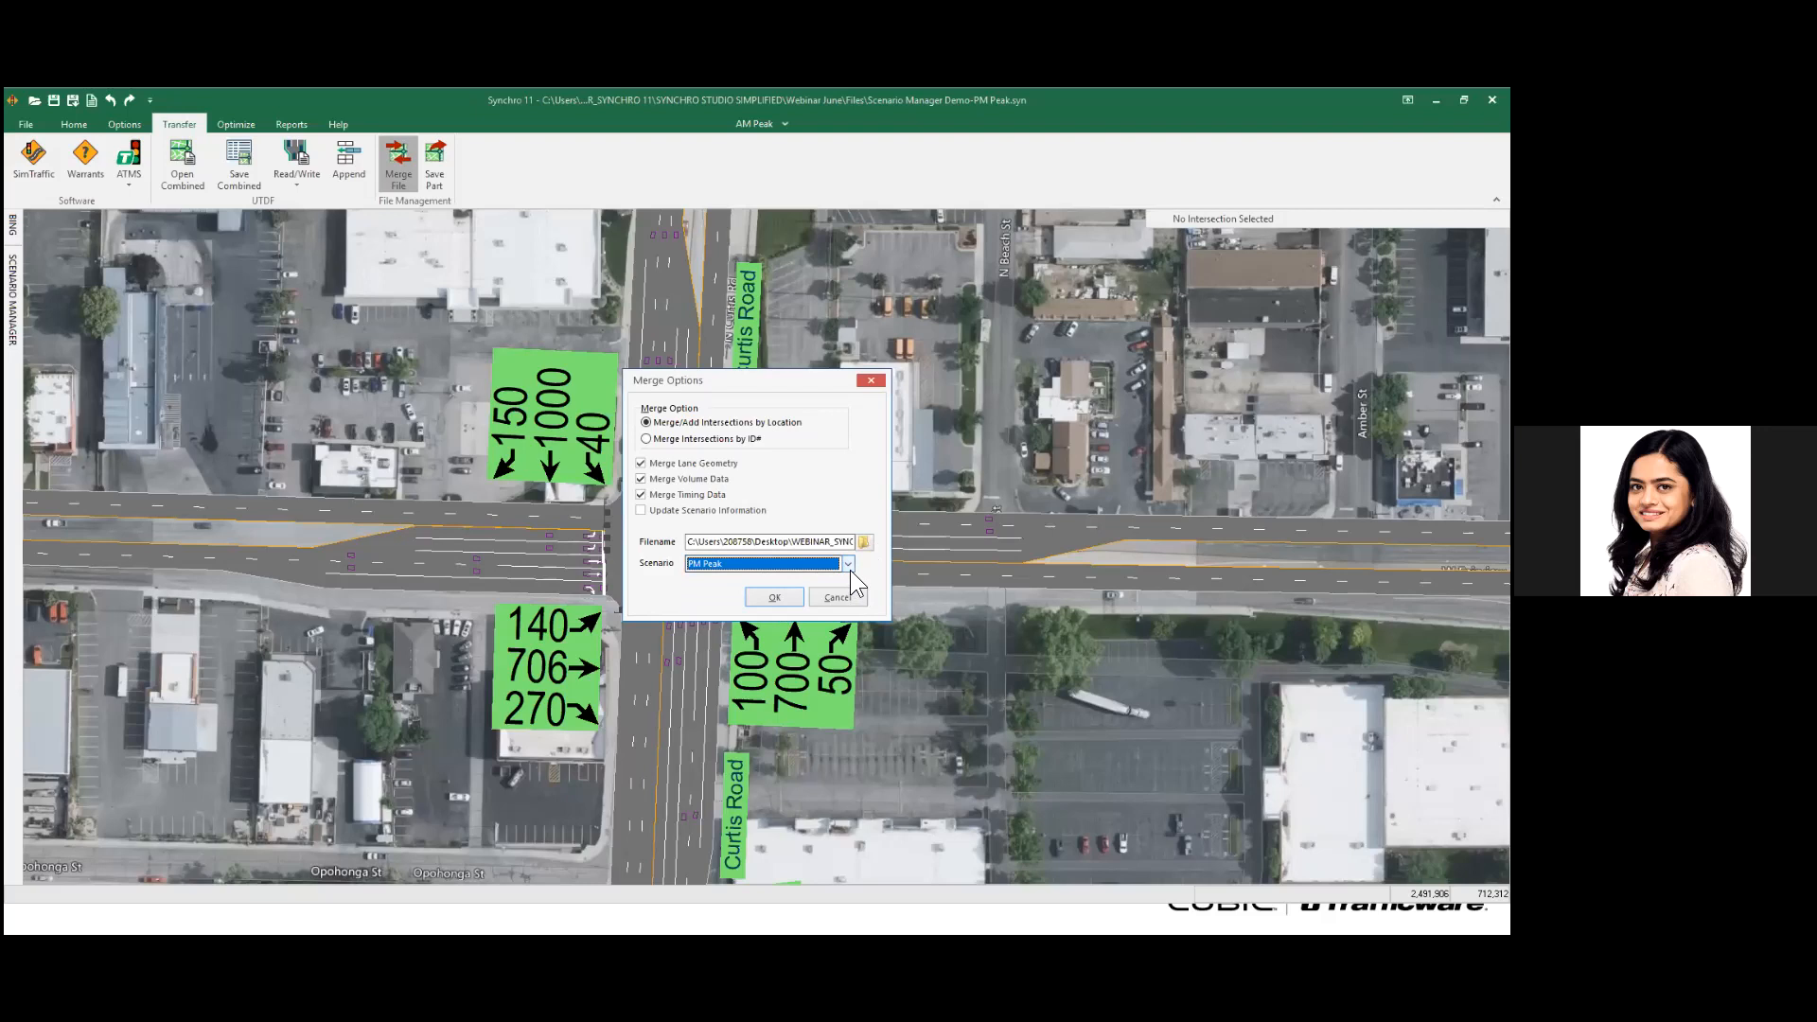
left_click(867, 381)
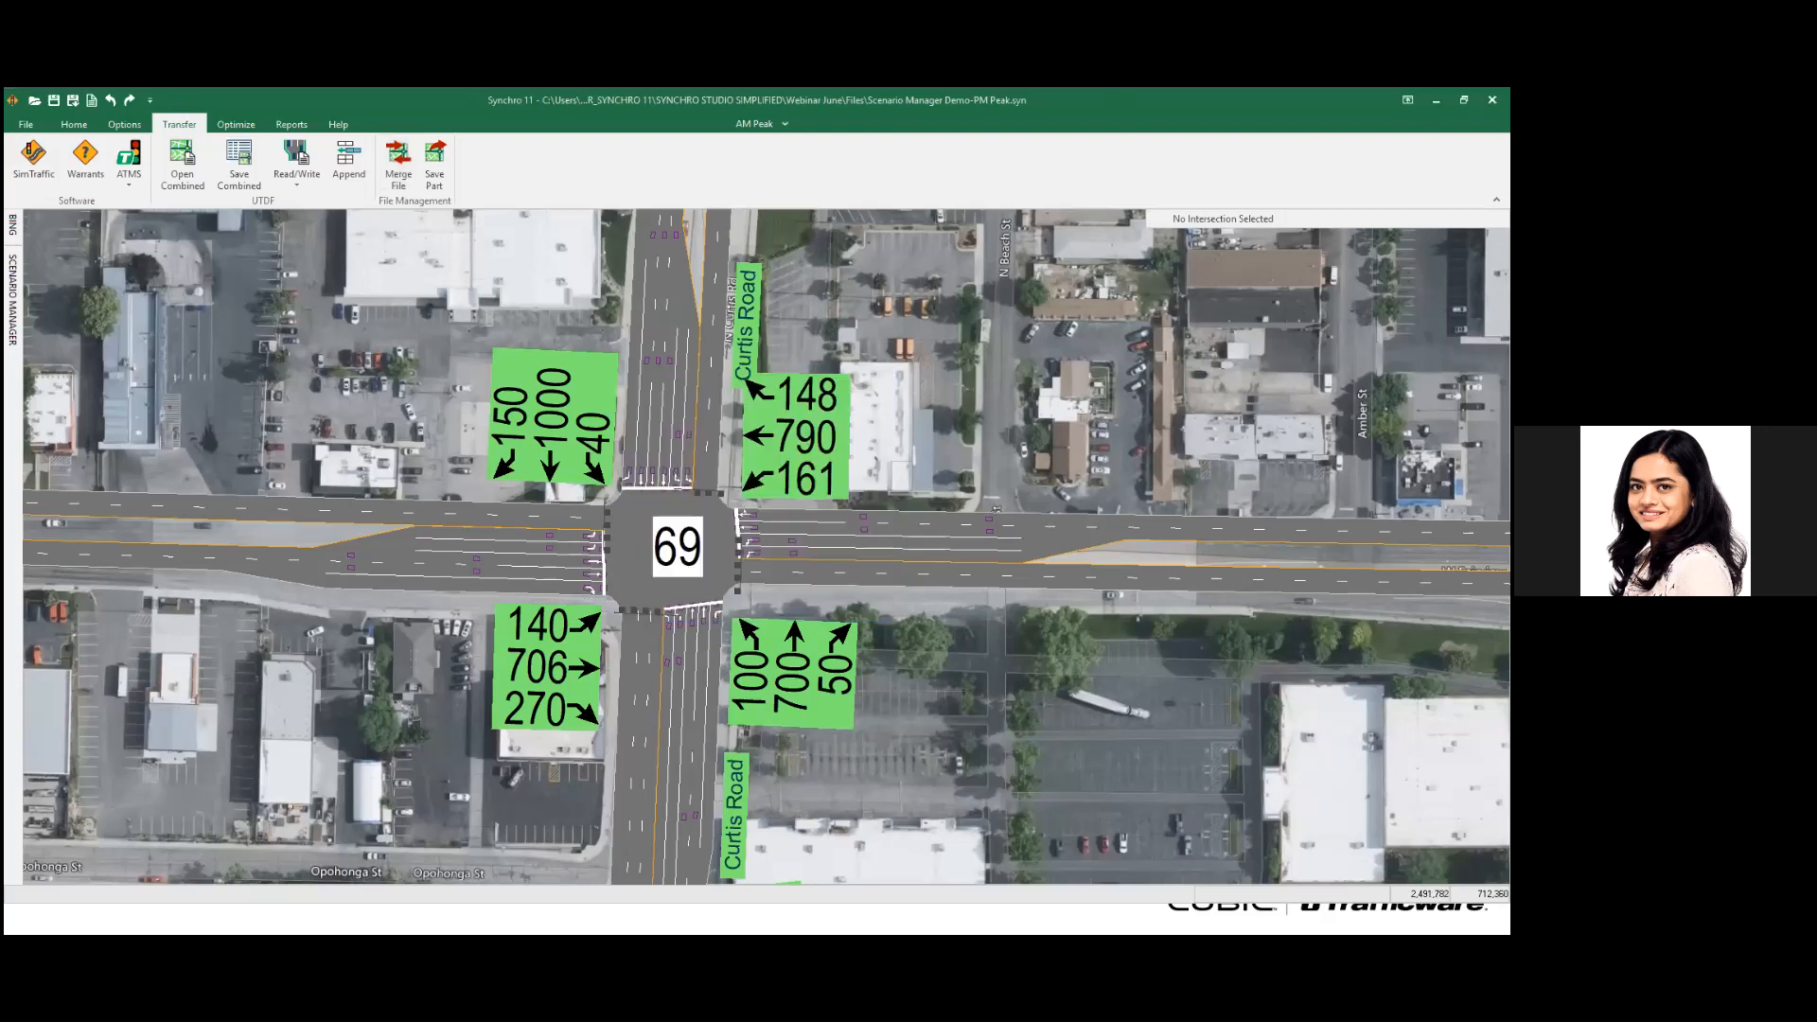
- Minimize Synchro and advance the presentation to the Scenario Manager Other Updates slide
left_click(74, 124)
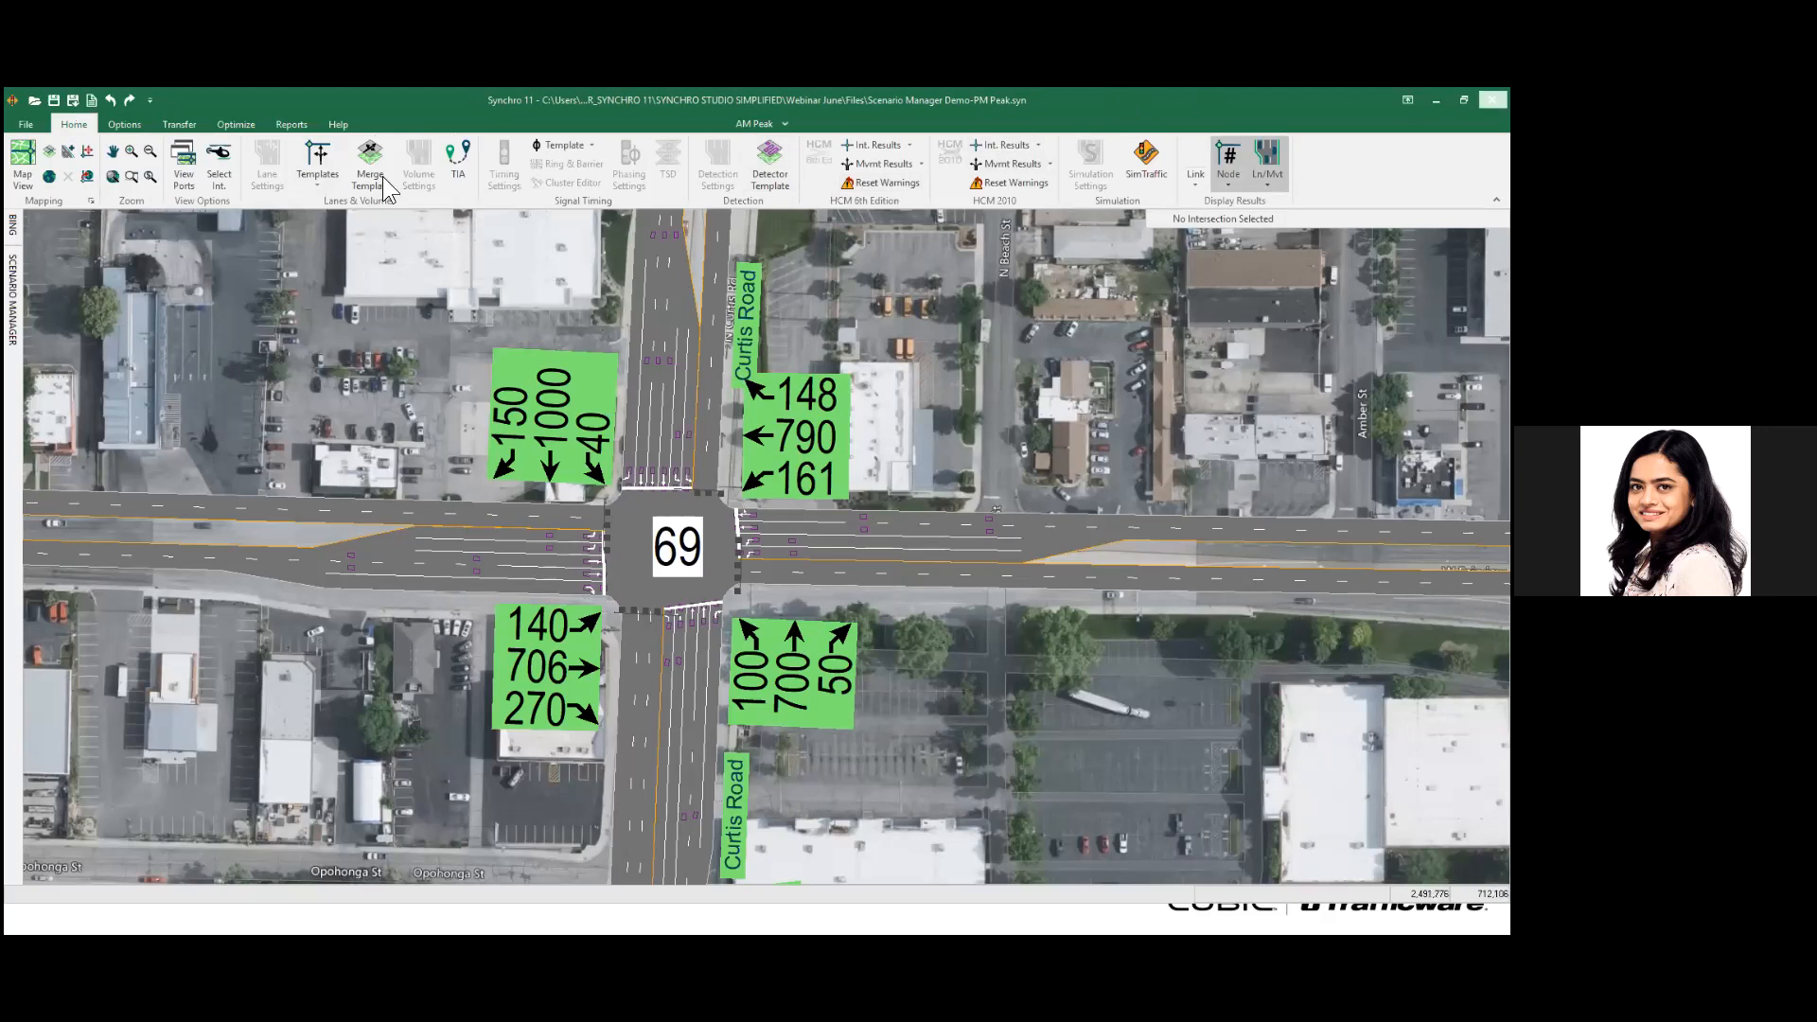
left_click(1436, 101)
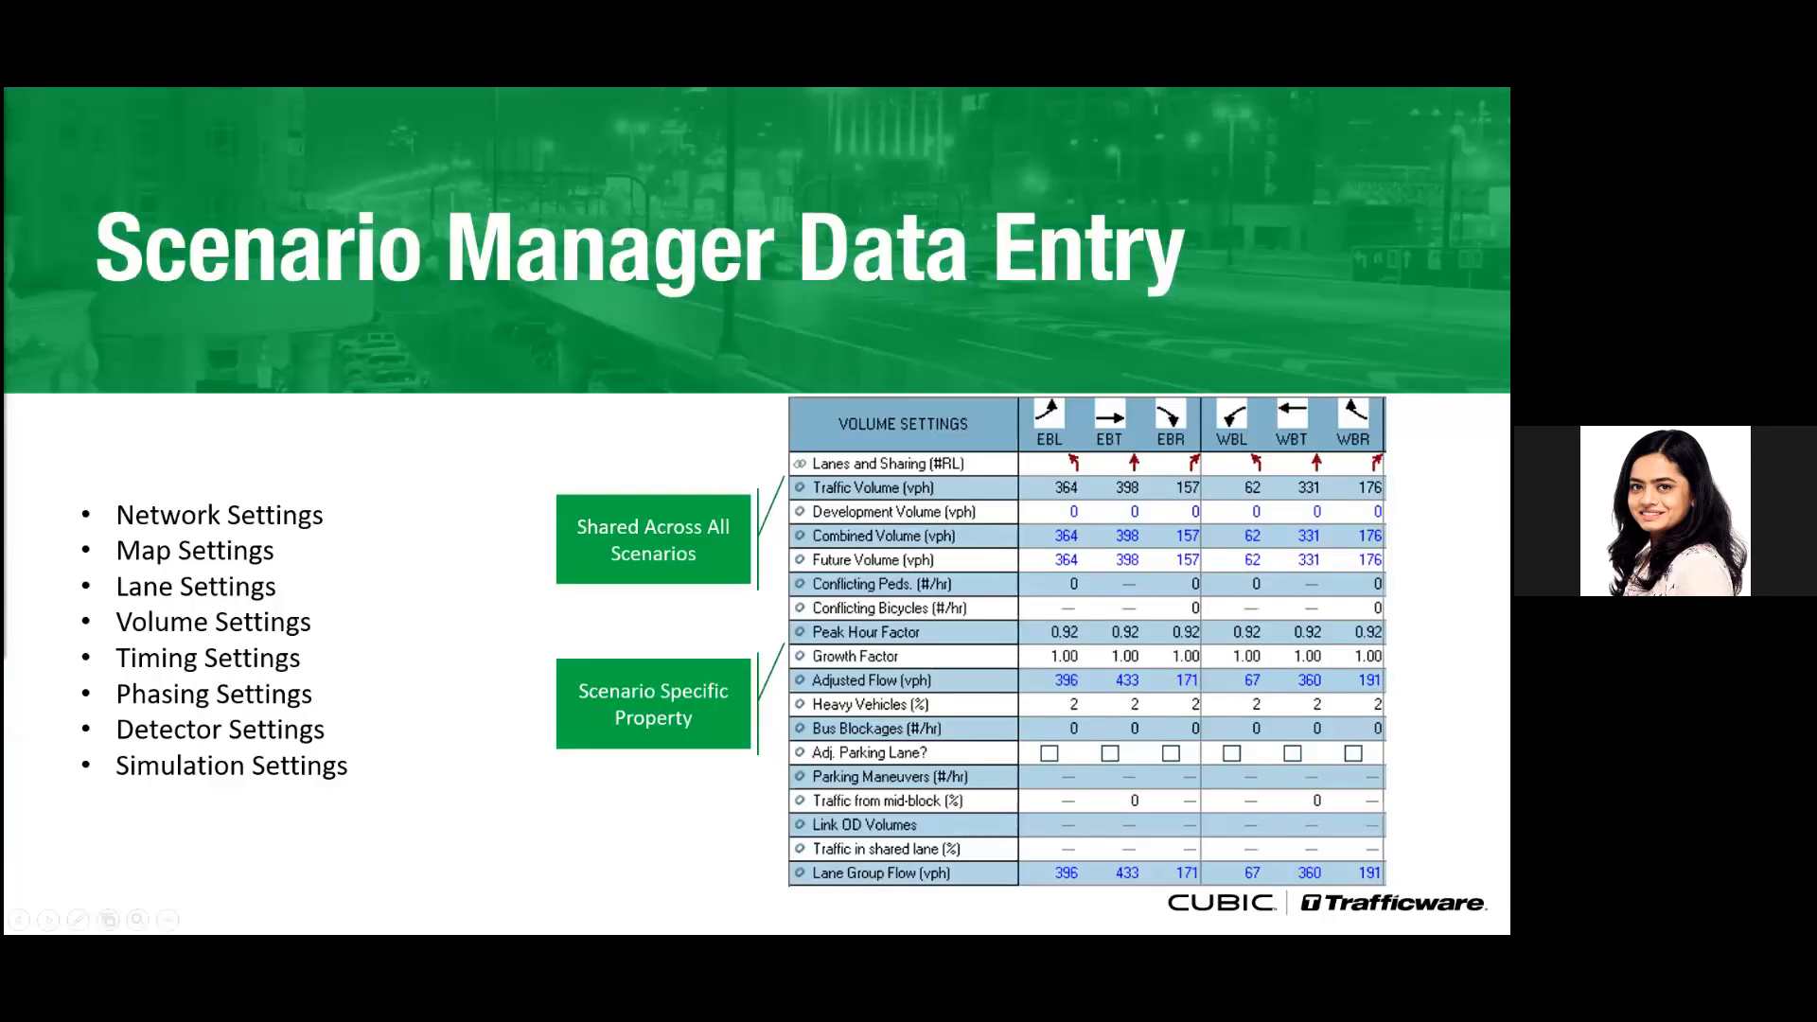
key("Right")
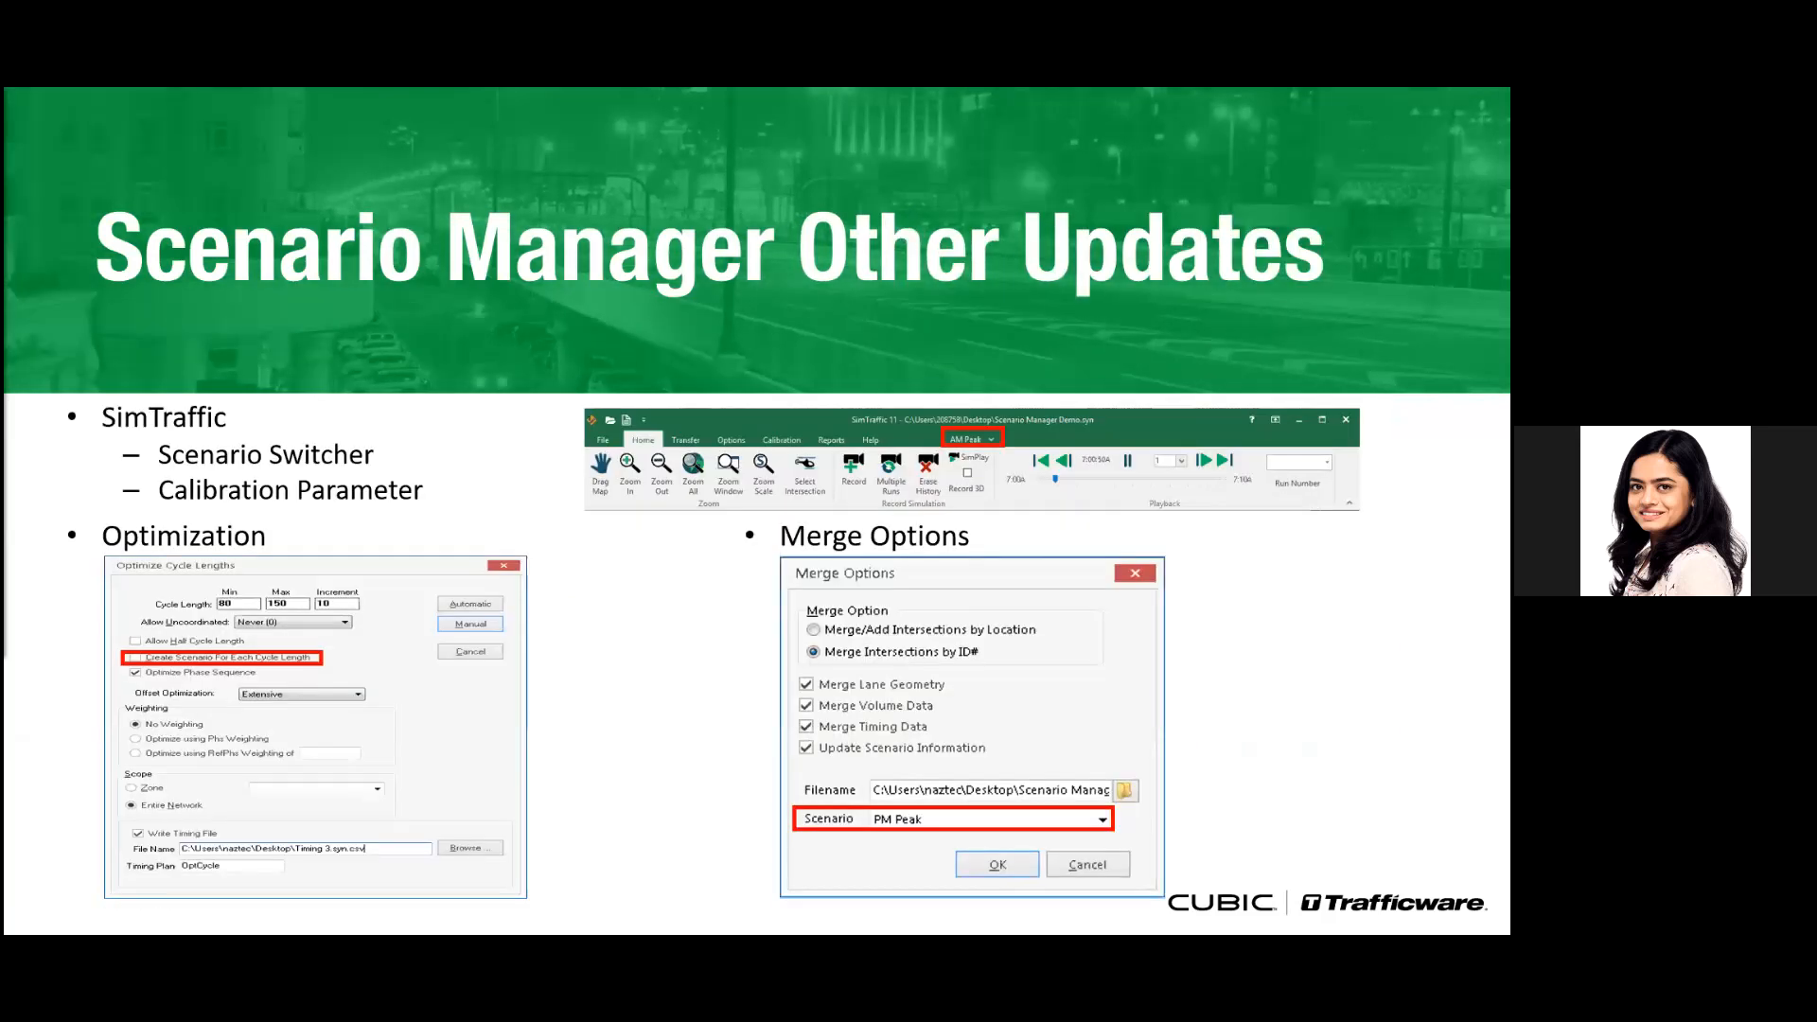
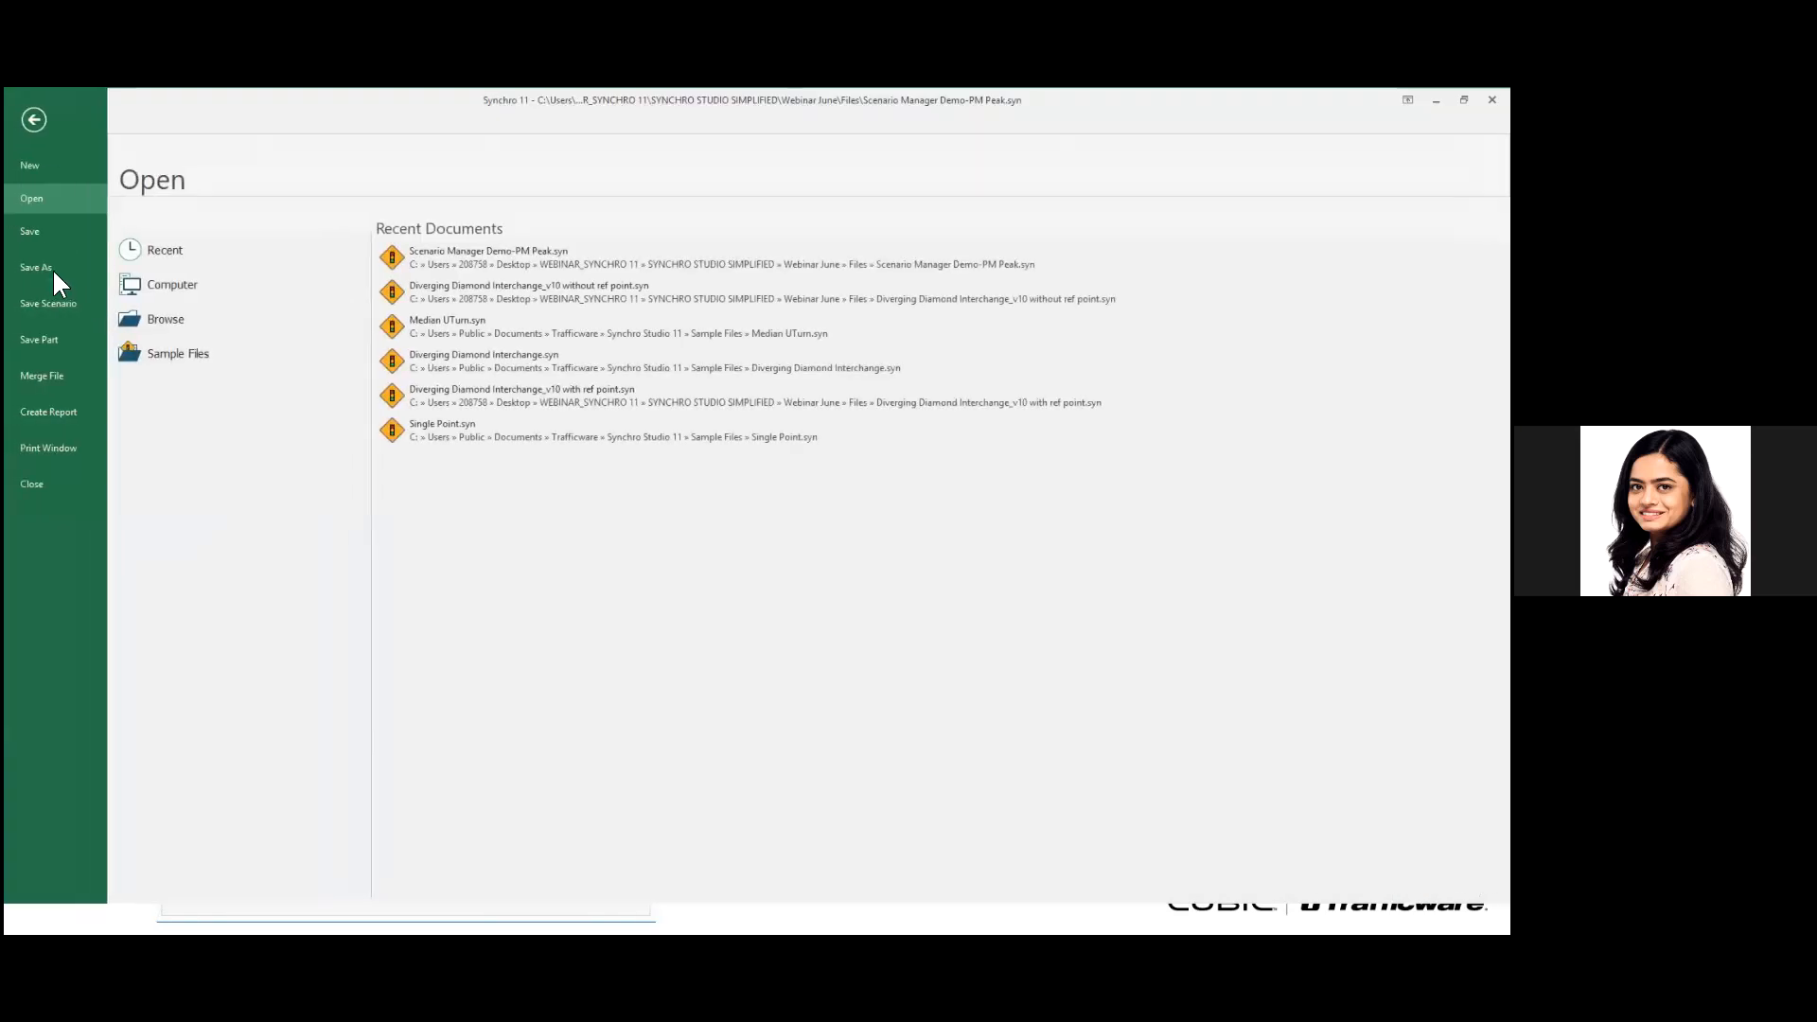
- Examine the HCM 6th Signalized Summary choices for report creation and close them without creating a report
left_click(36, 119)
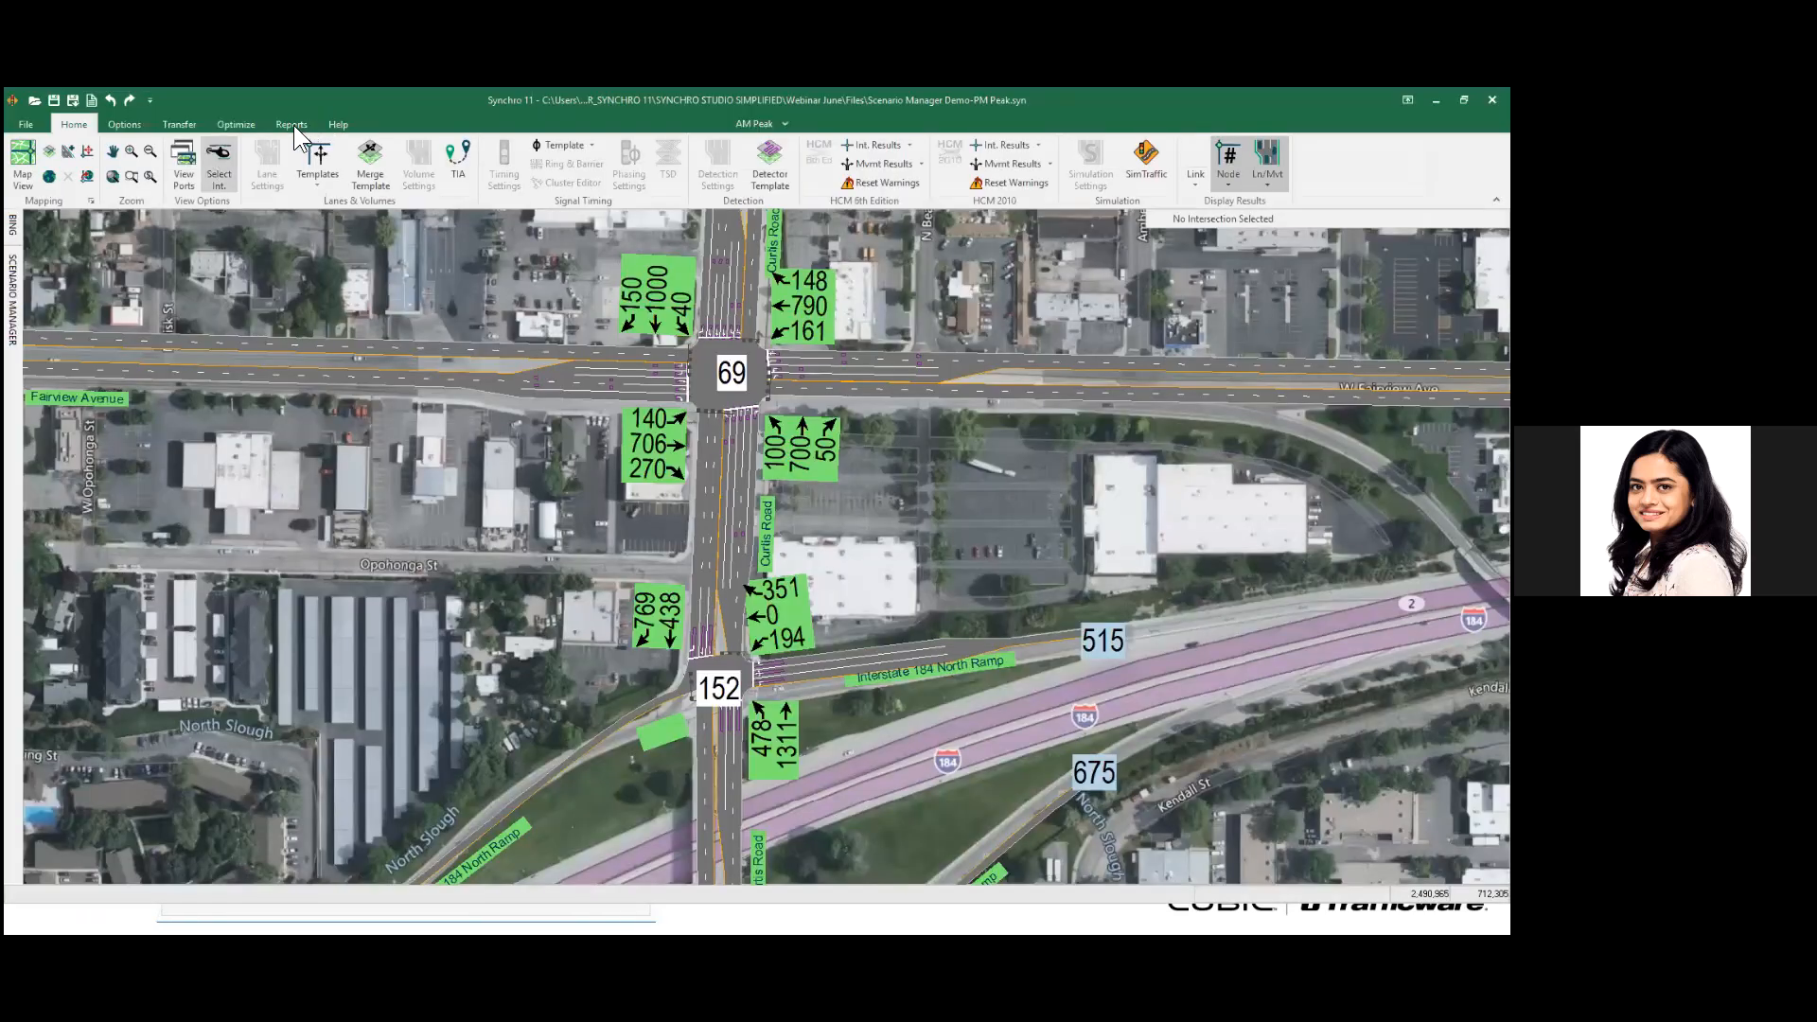
left_click(292, 125)
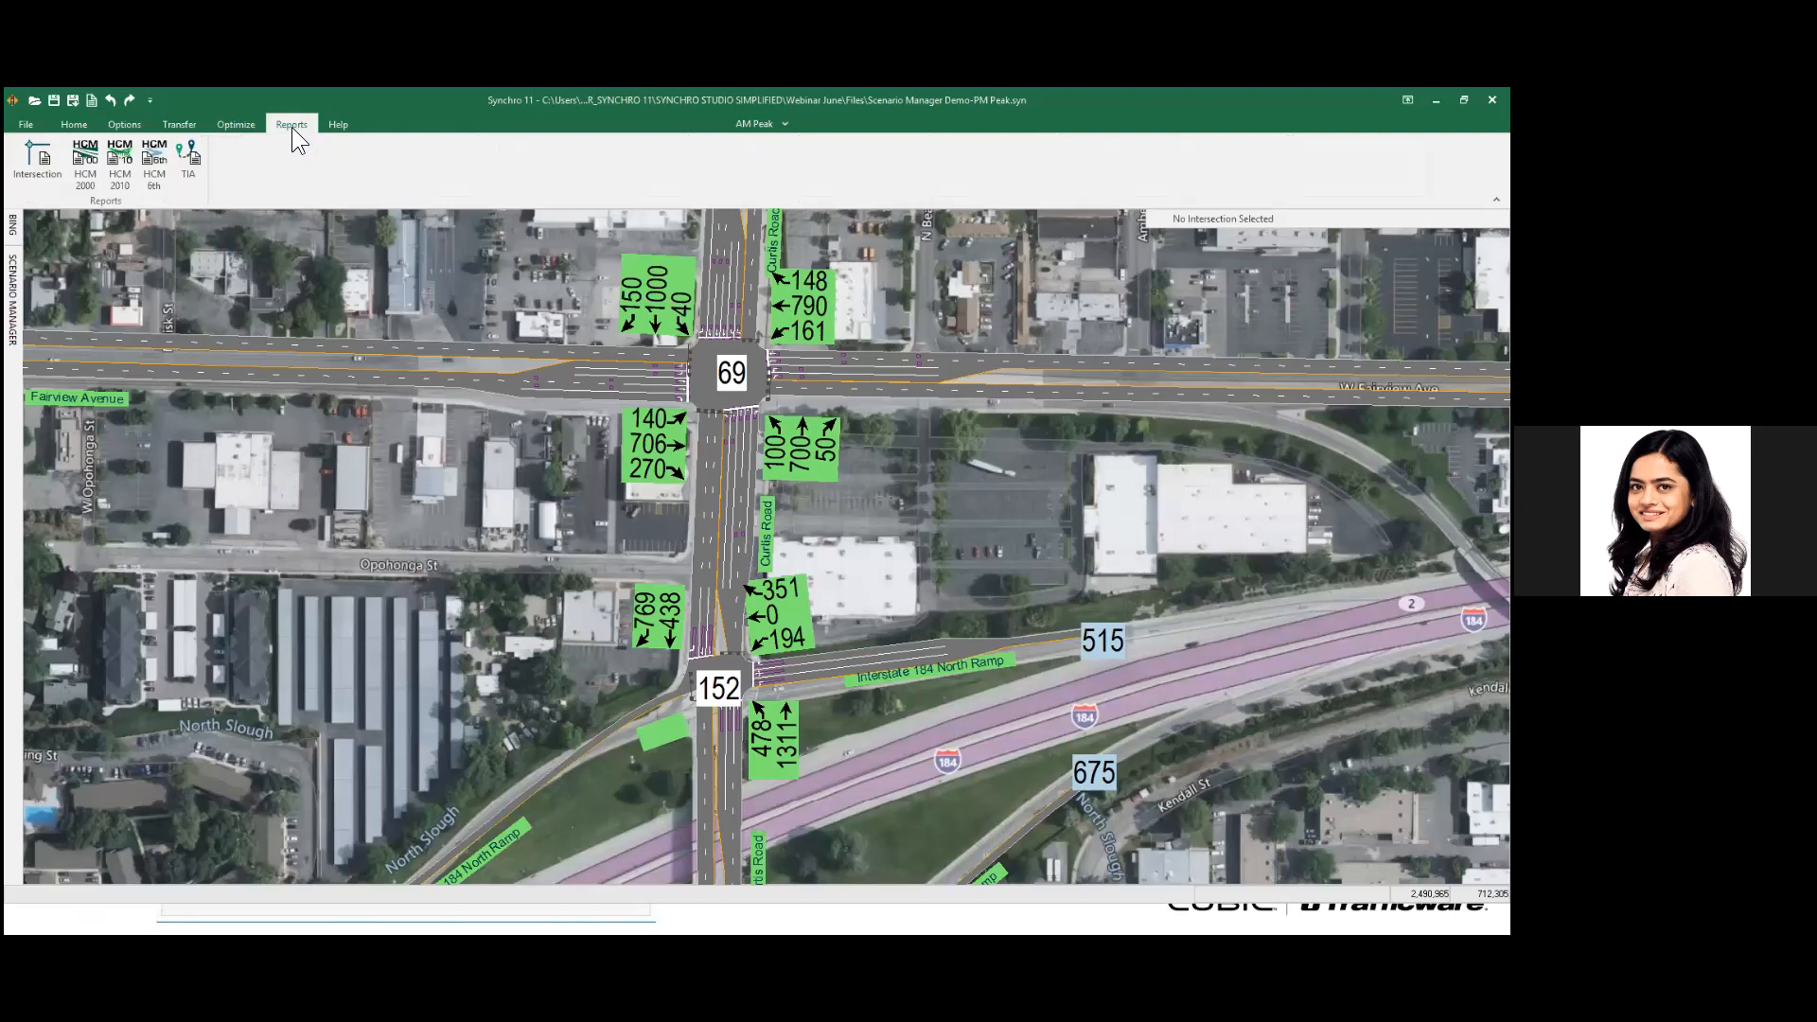
left_click(147, 178)
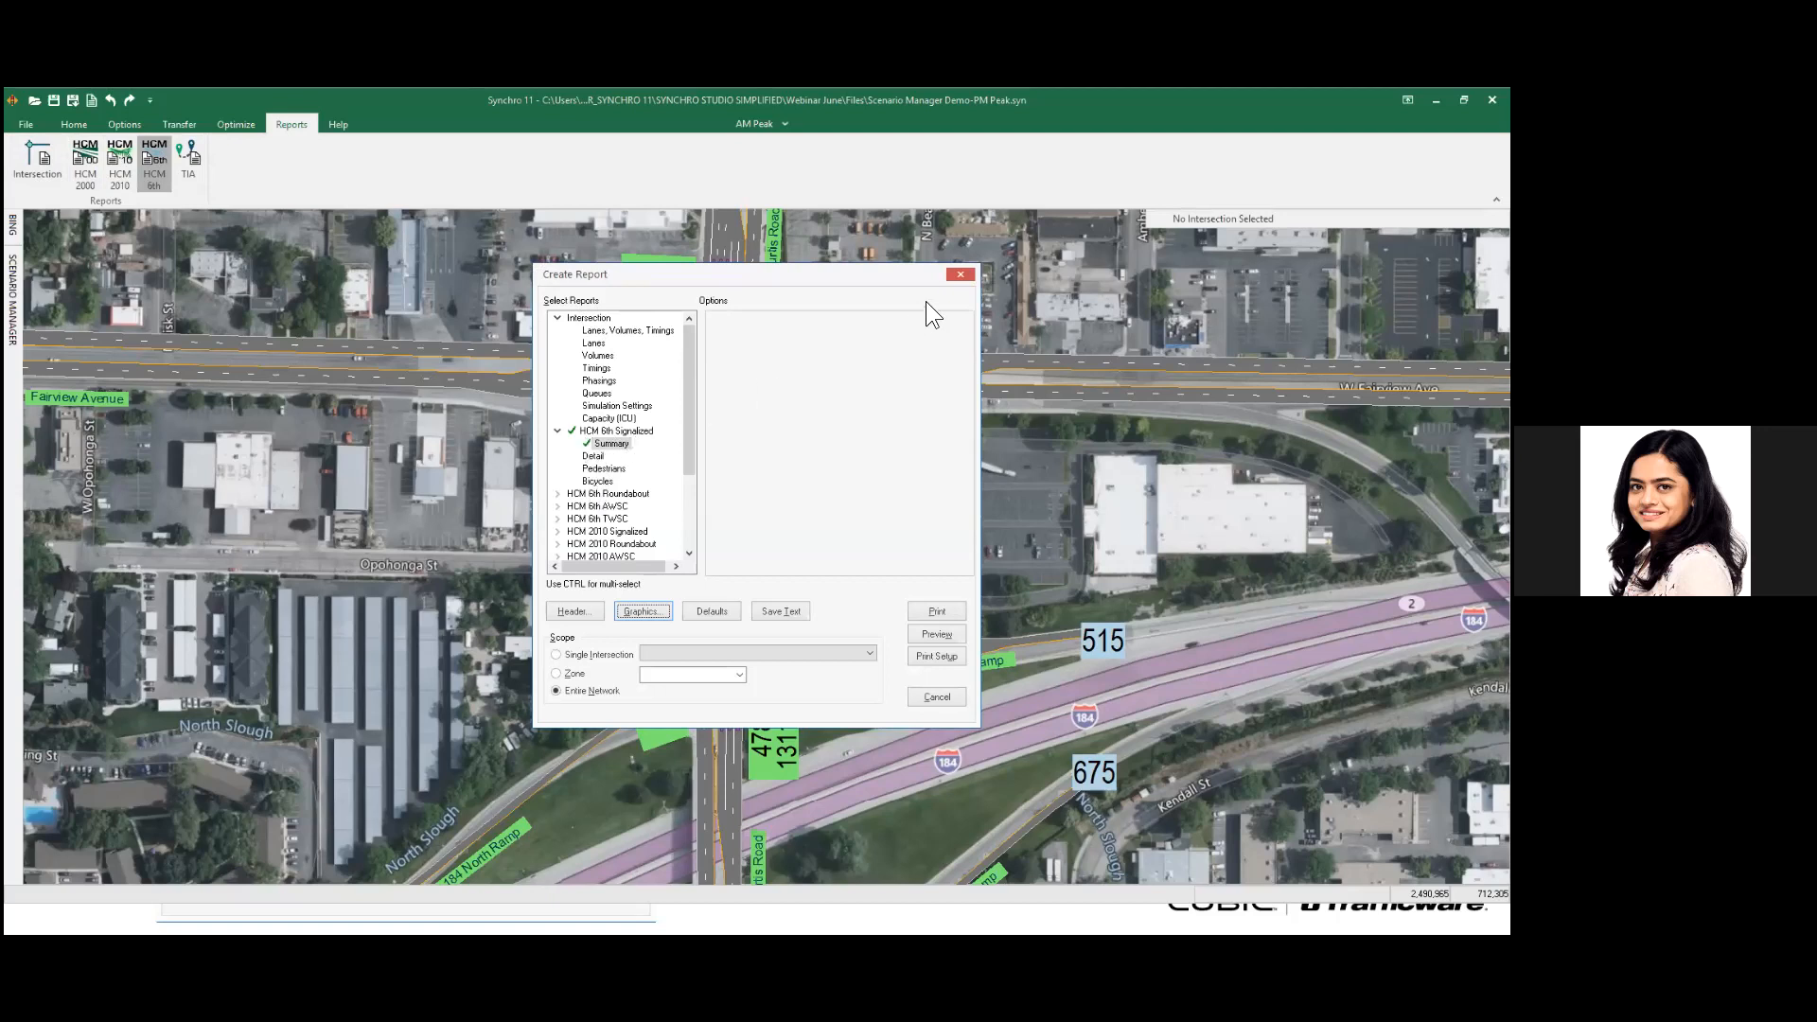
left_click(961, 274)
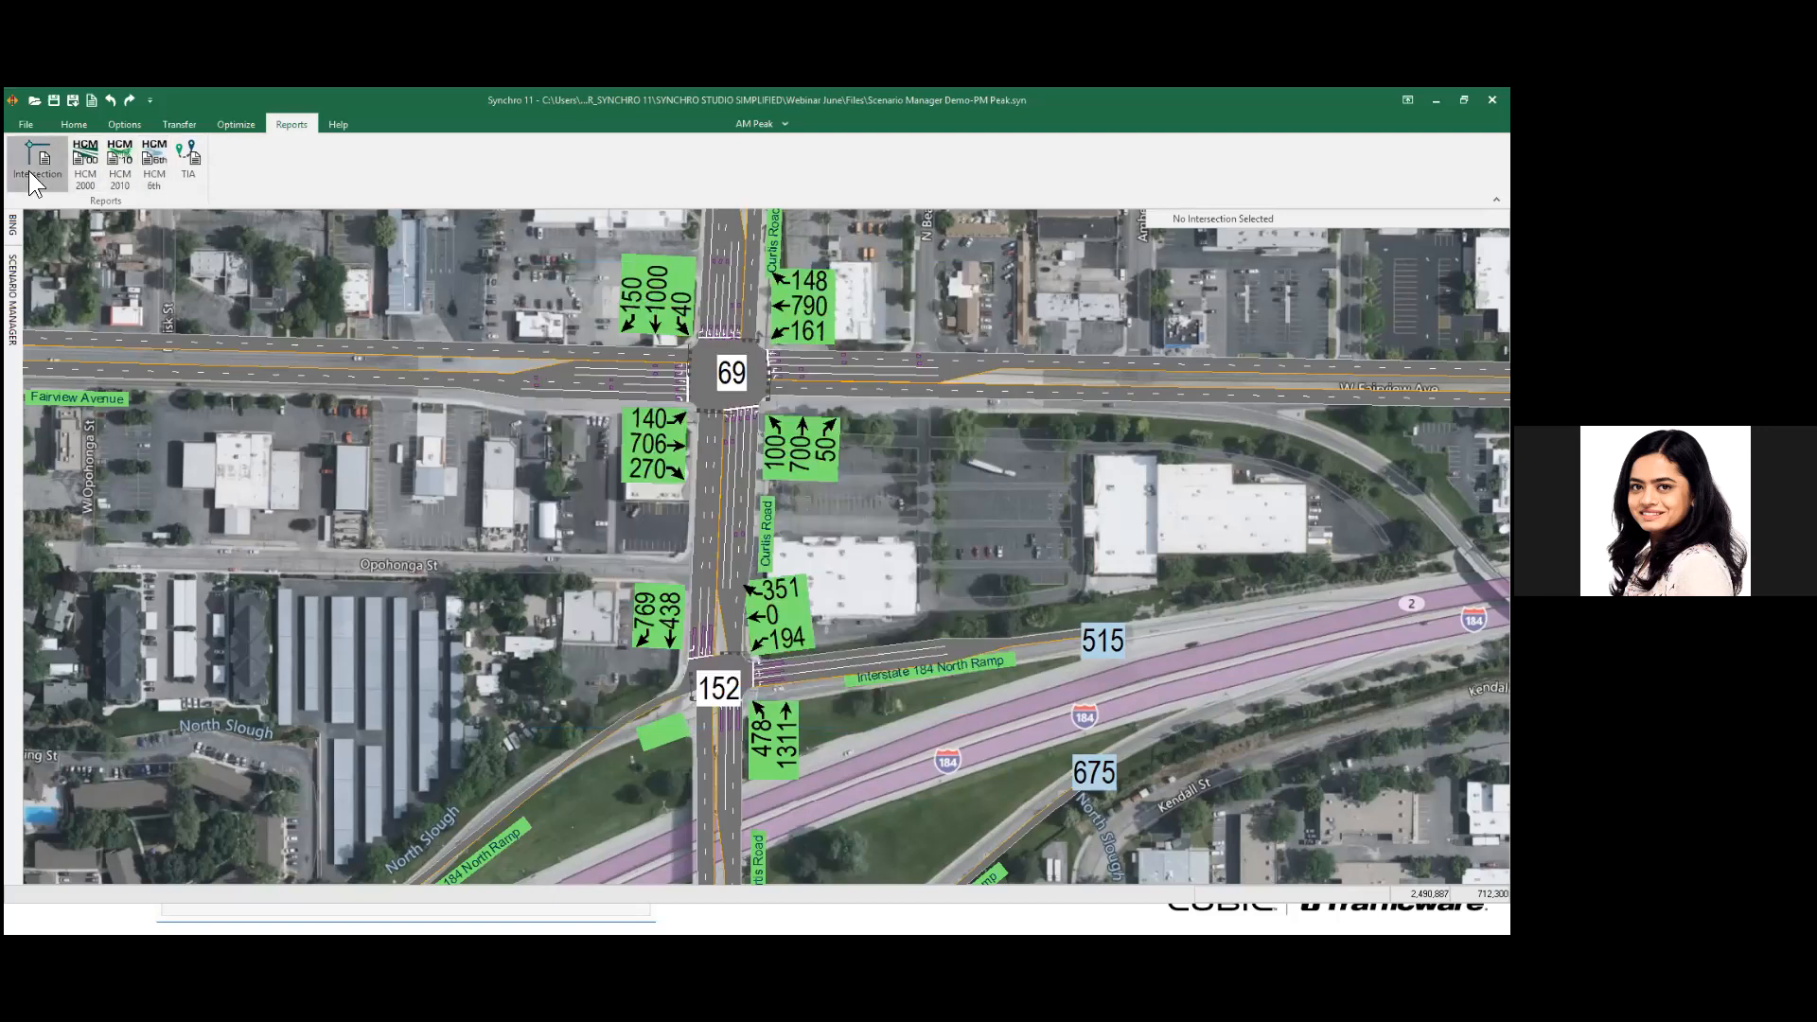
- Examine the available intersection and HCM 6th Signalized reports, and preview the Lanes, Volumes, Timings report for the entire network
left_click(31, 180)
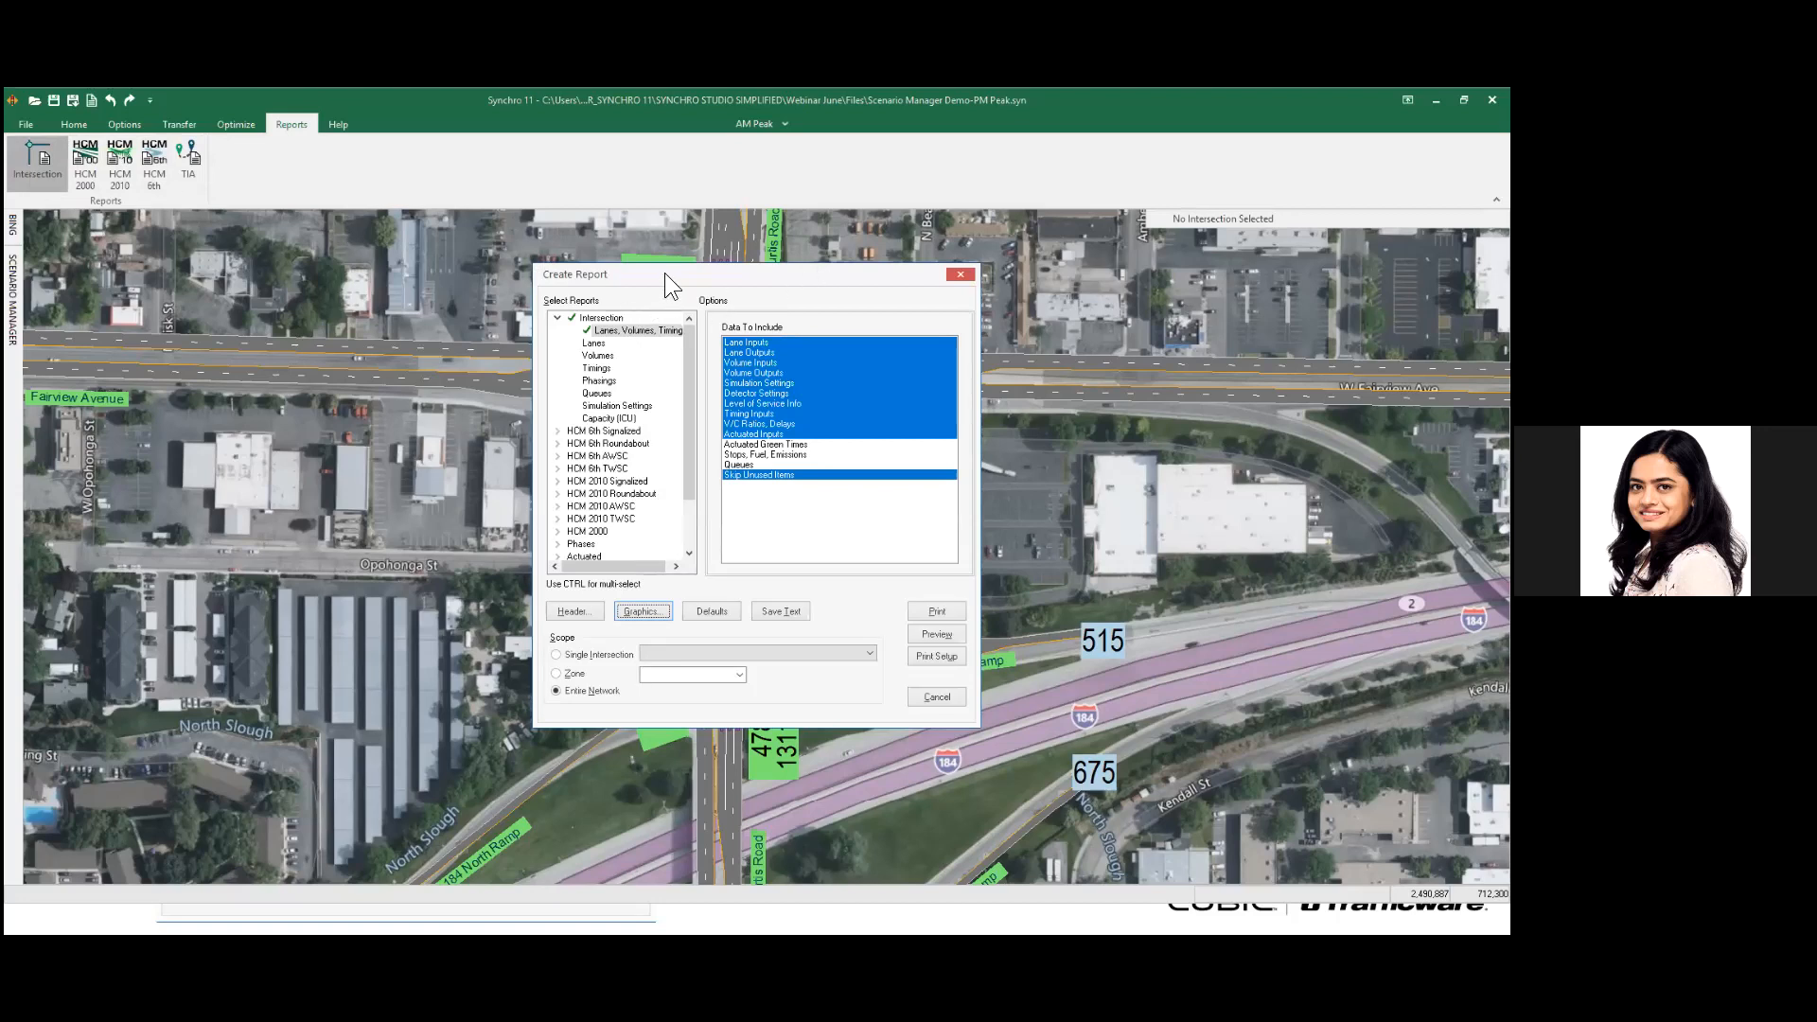
left_click_drag(664, 272, 491, 269)
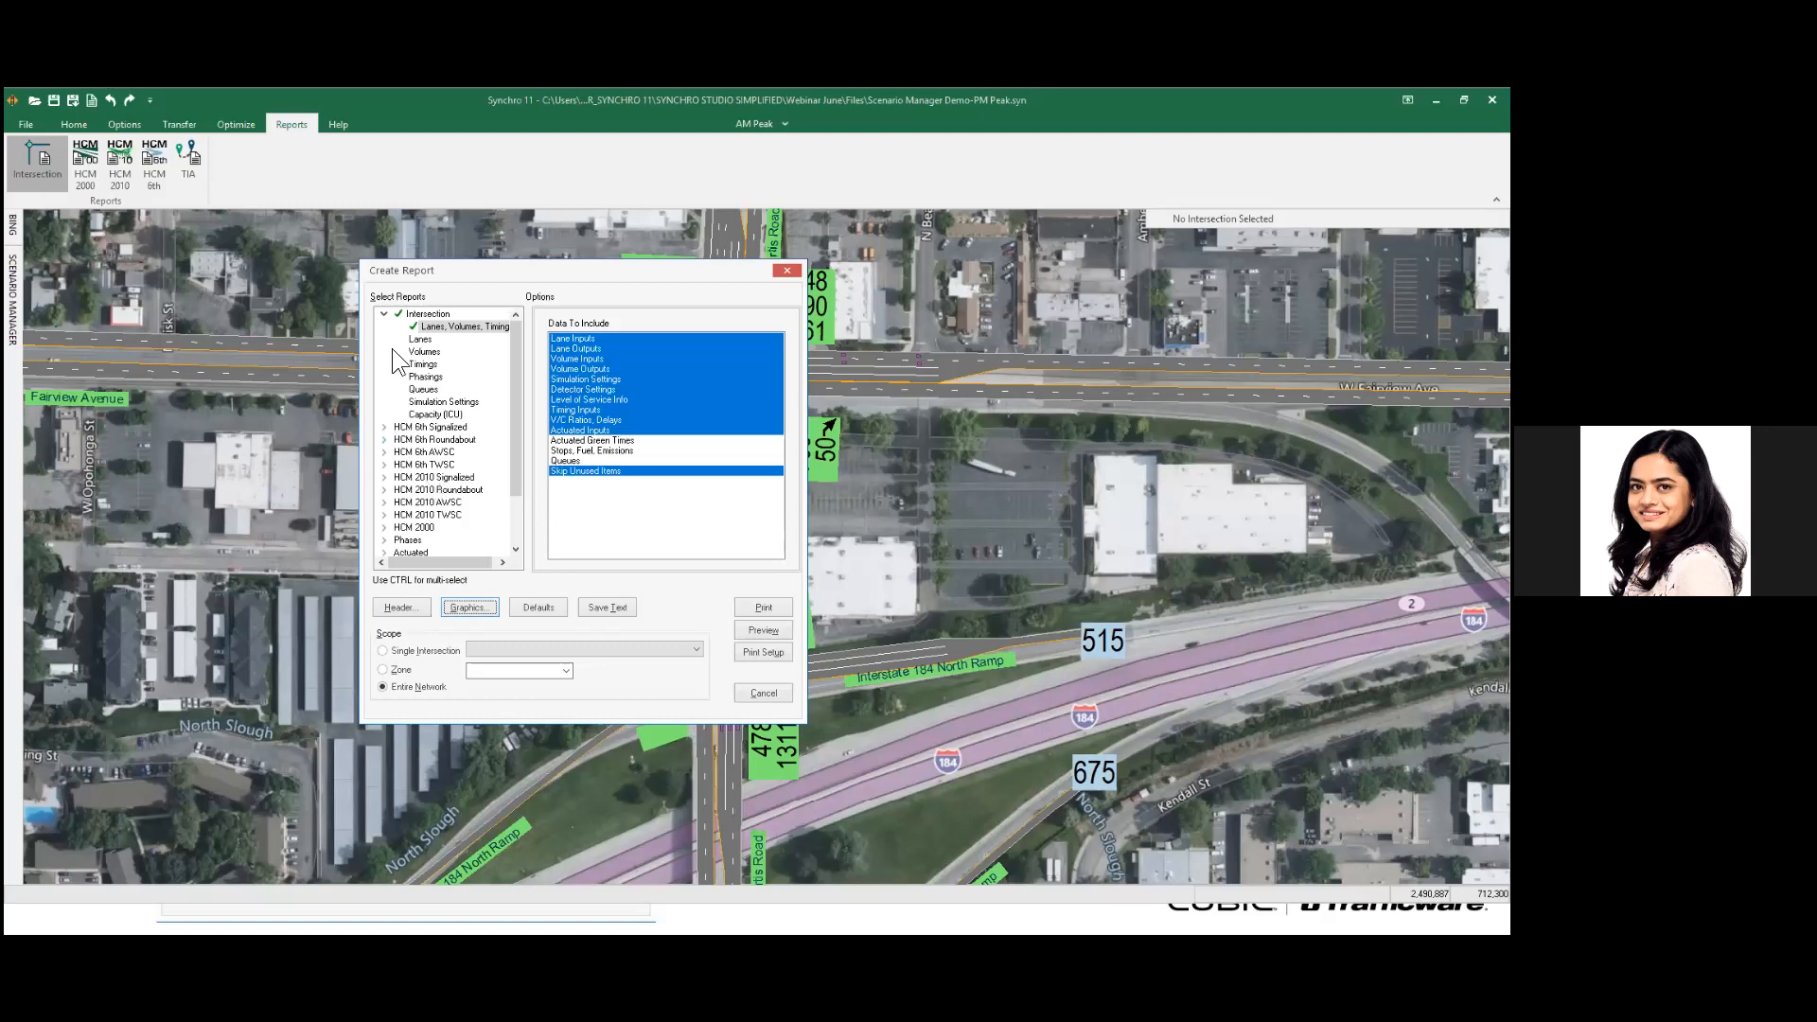
left_click(384, 427)
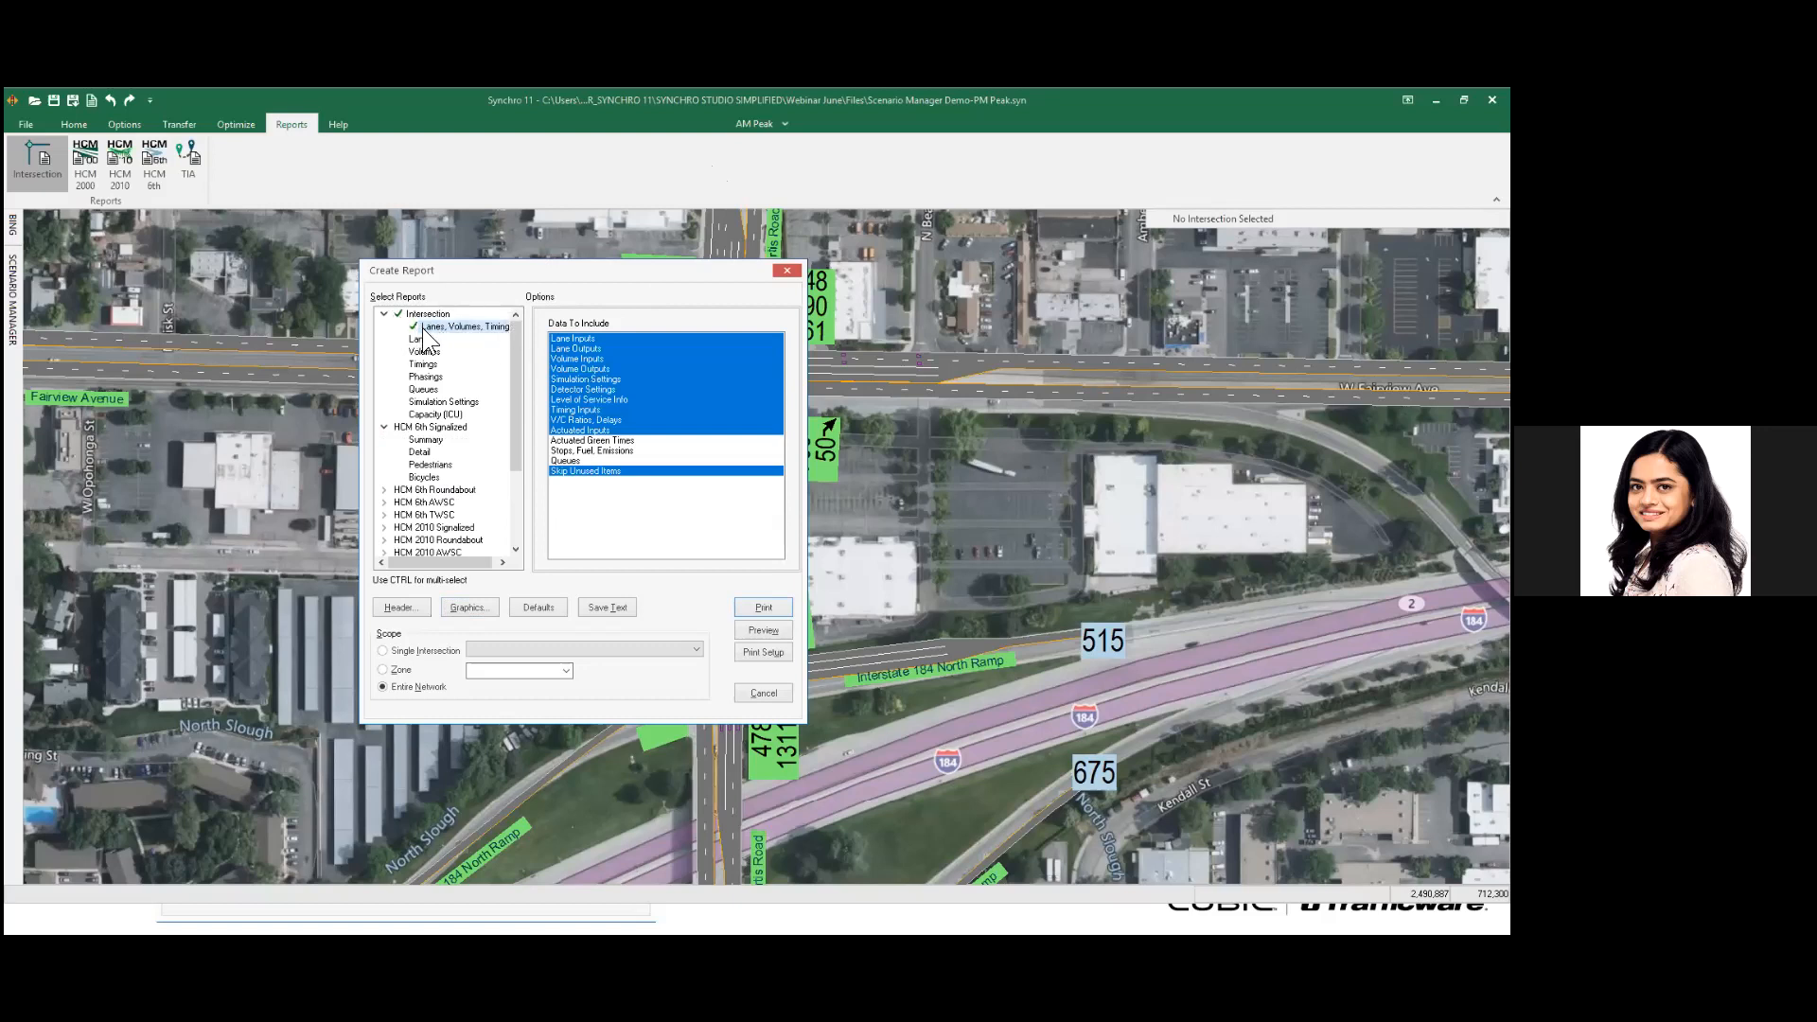
left_click(580, 441)
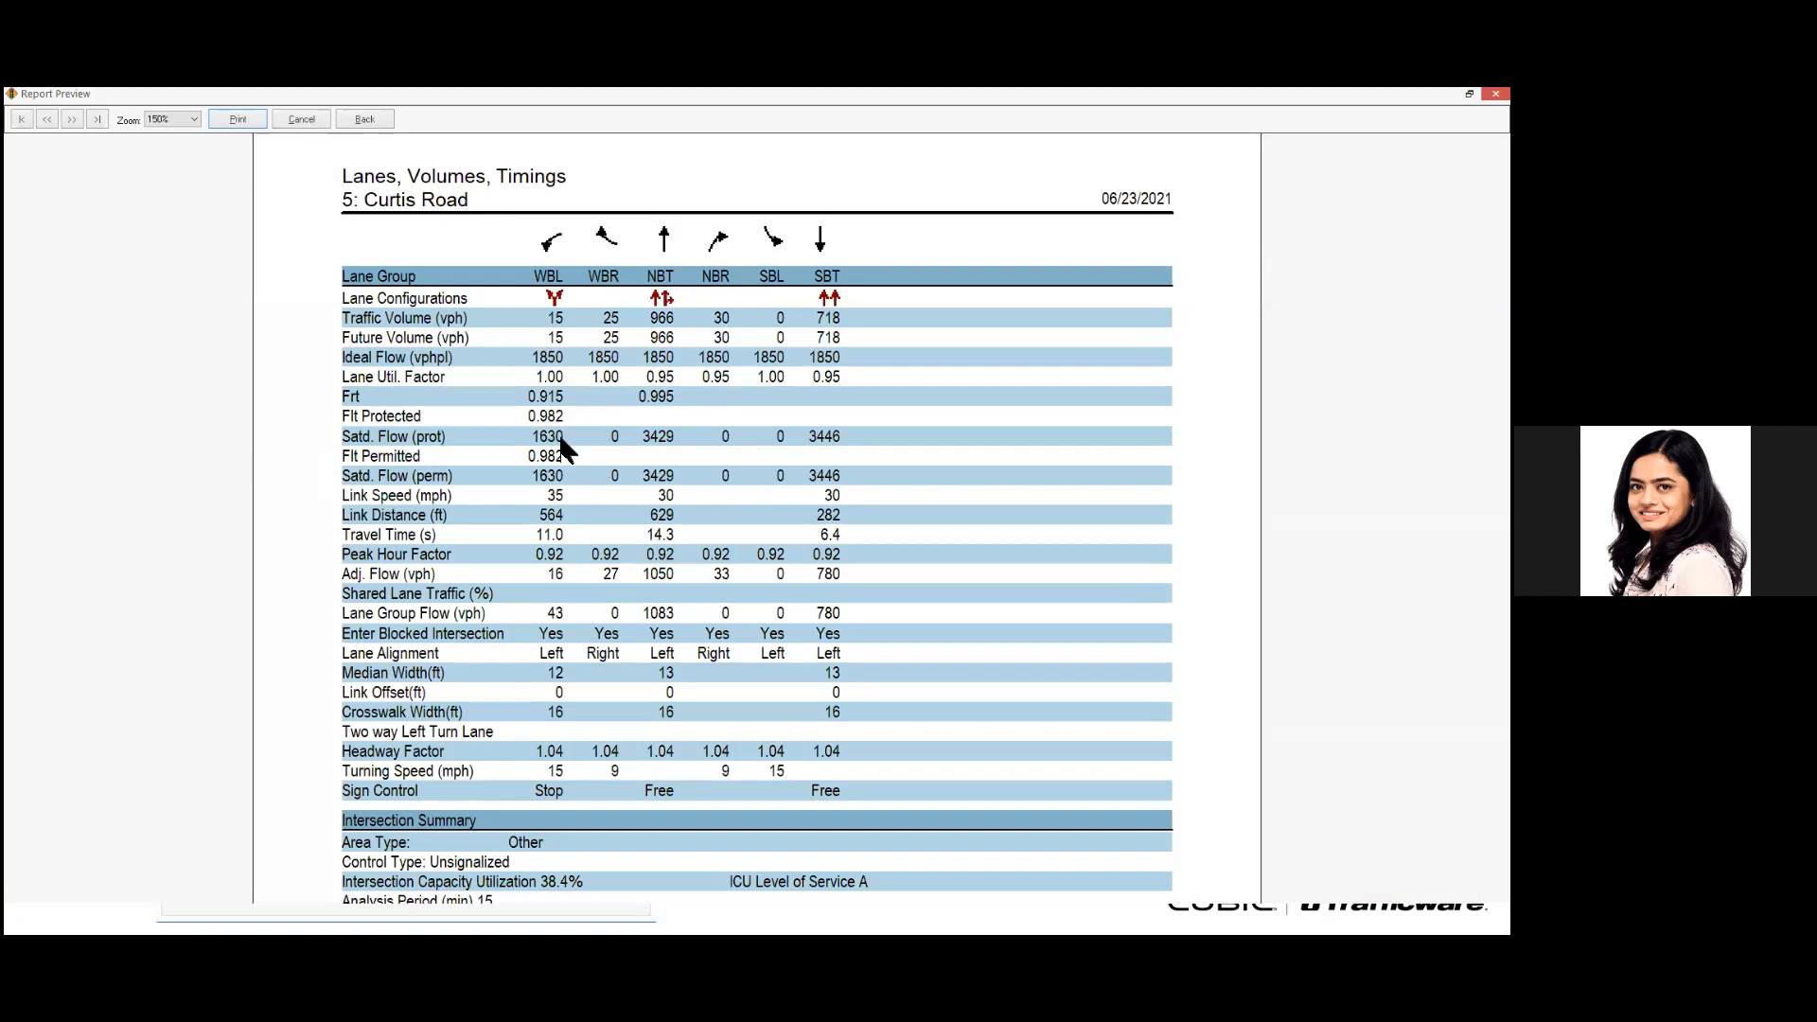
scroll(416, 371, "down", 5)
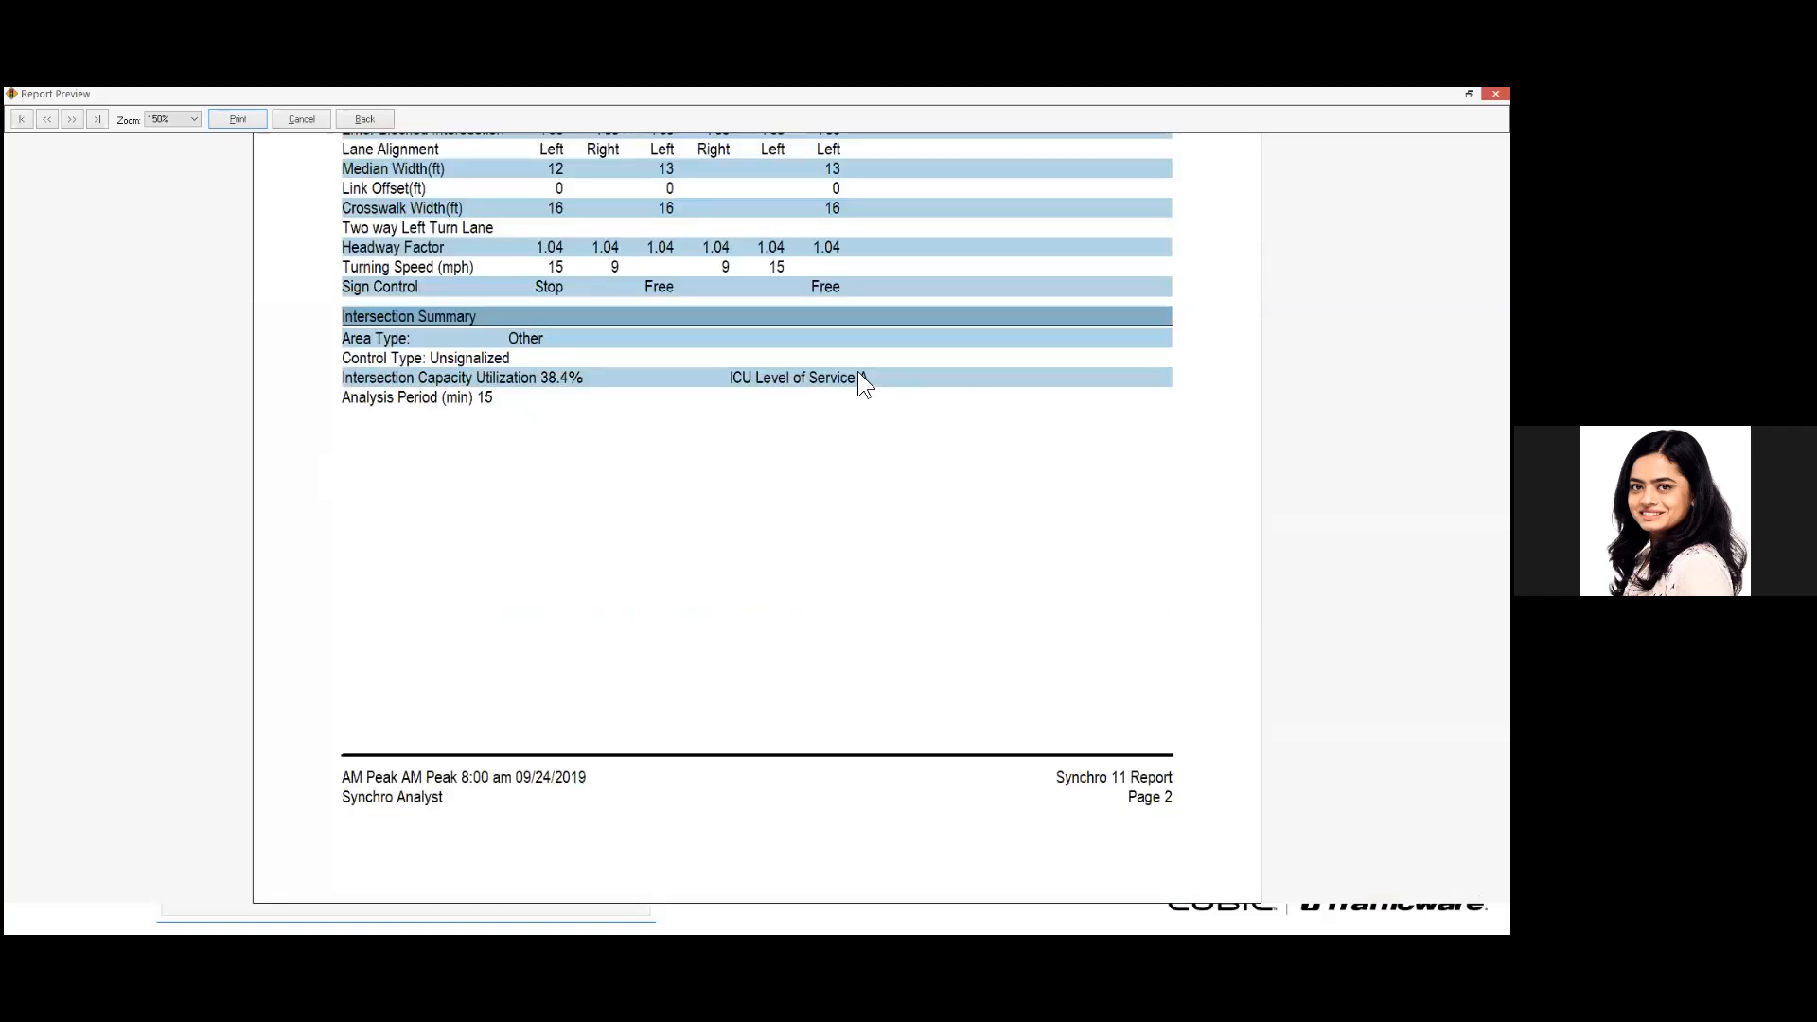
scroll(551, 289, "up", 5)
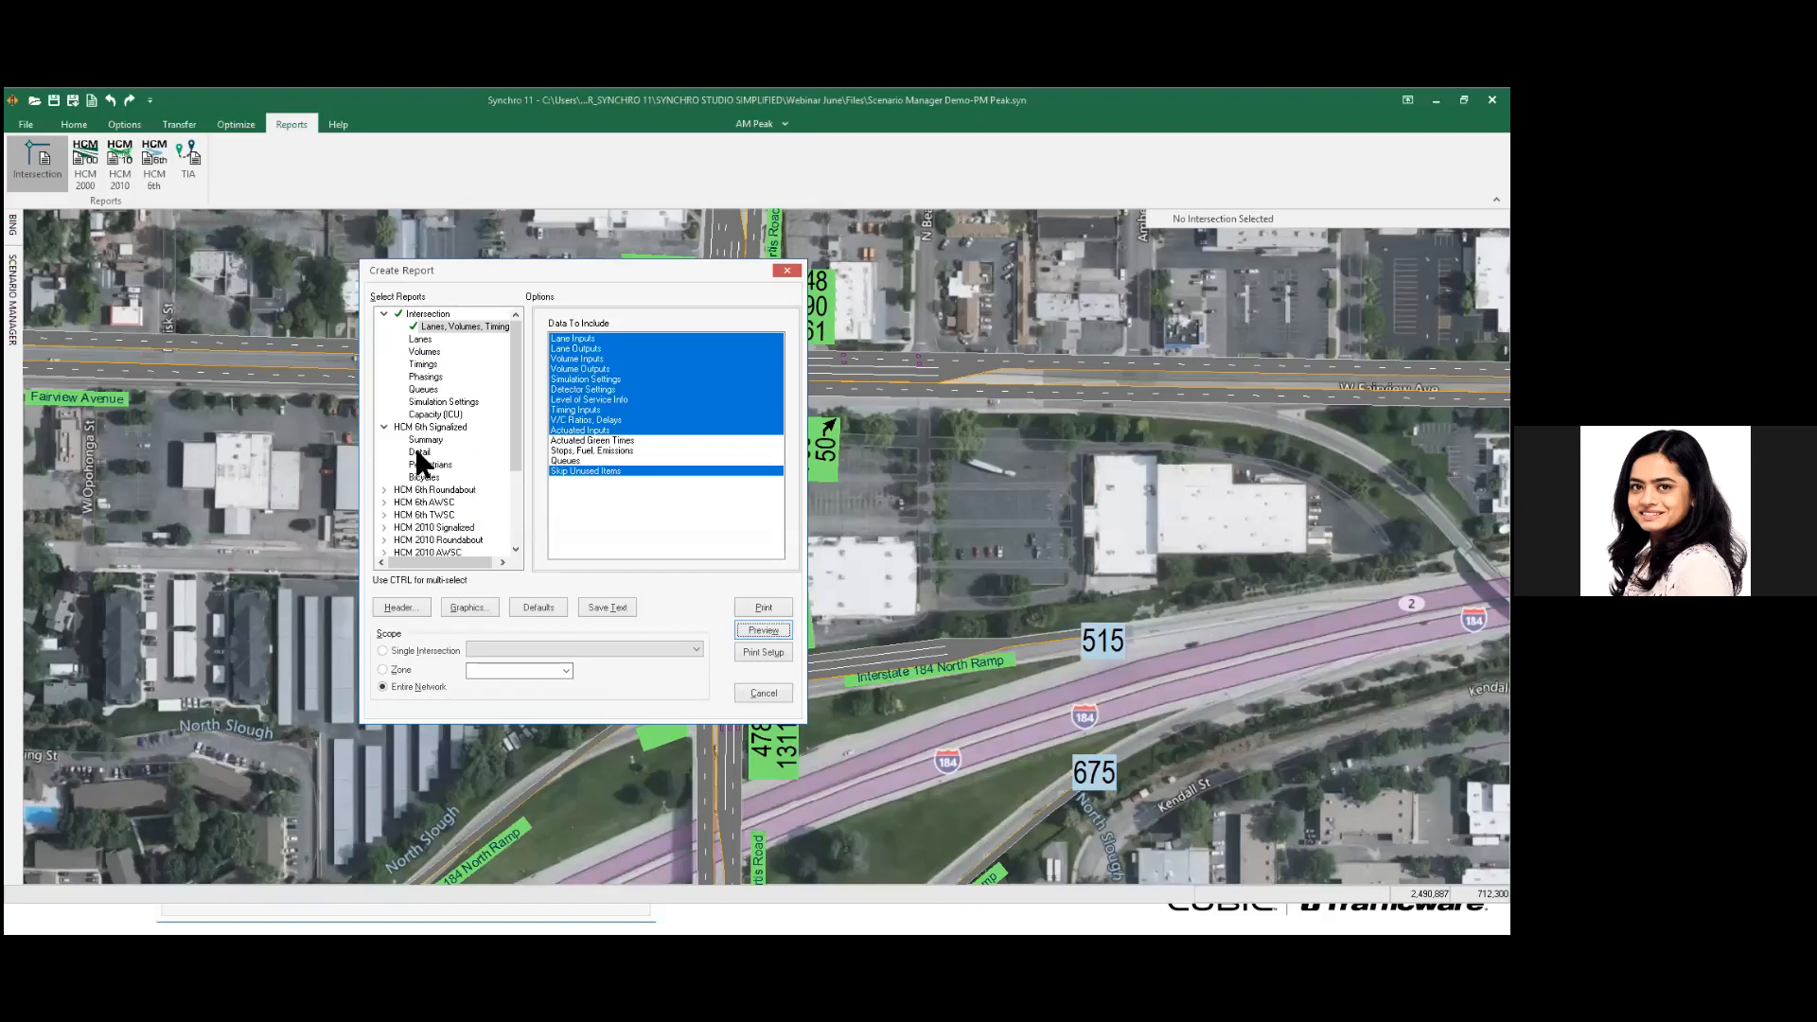
- Preview the HCM 6th Signalized Detail report and the HCM 2010 Signalized Summary report for the entire network
left_click(767, 631)
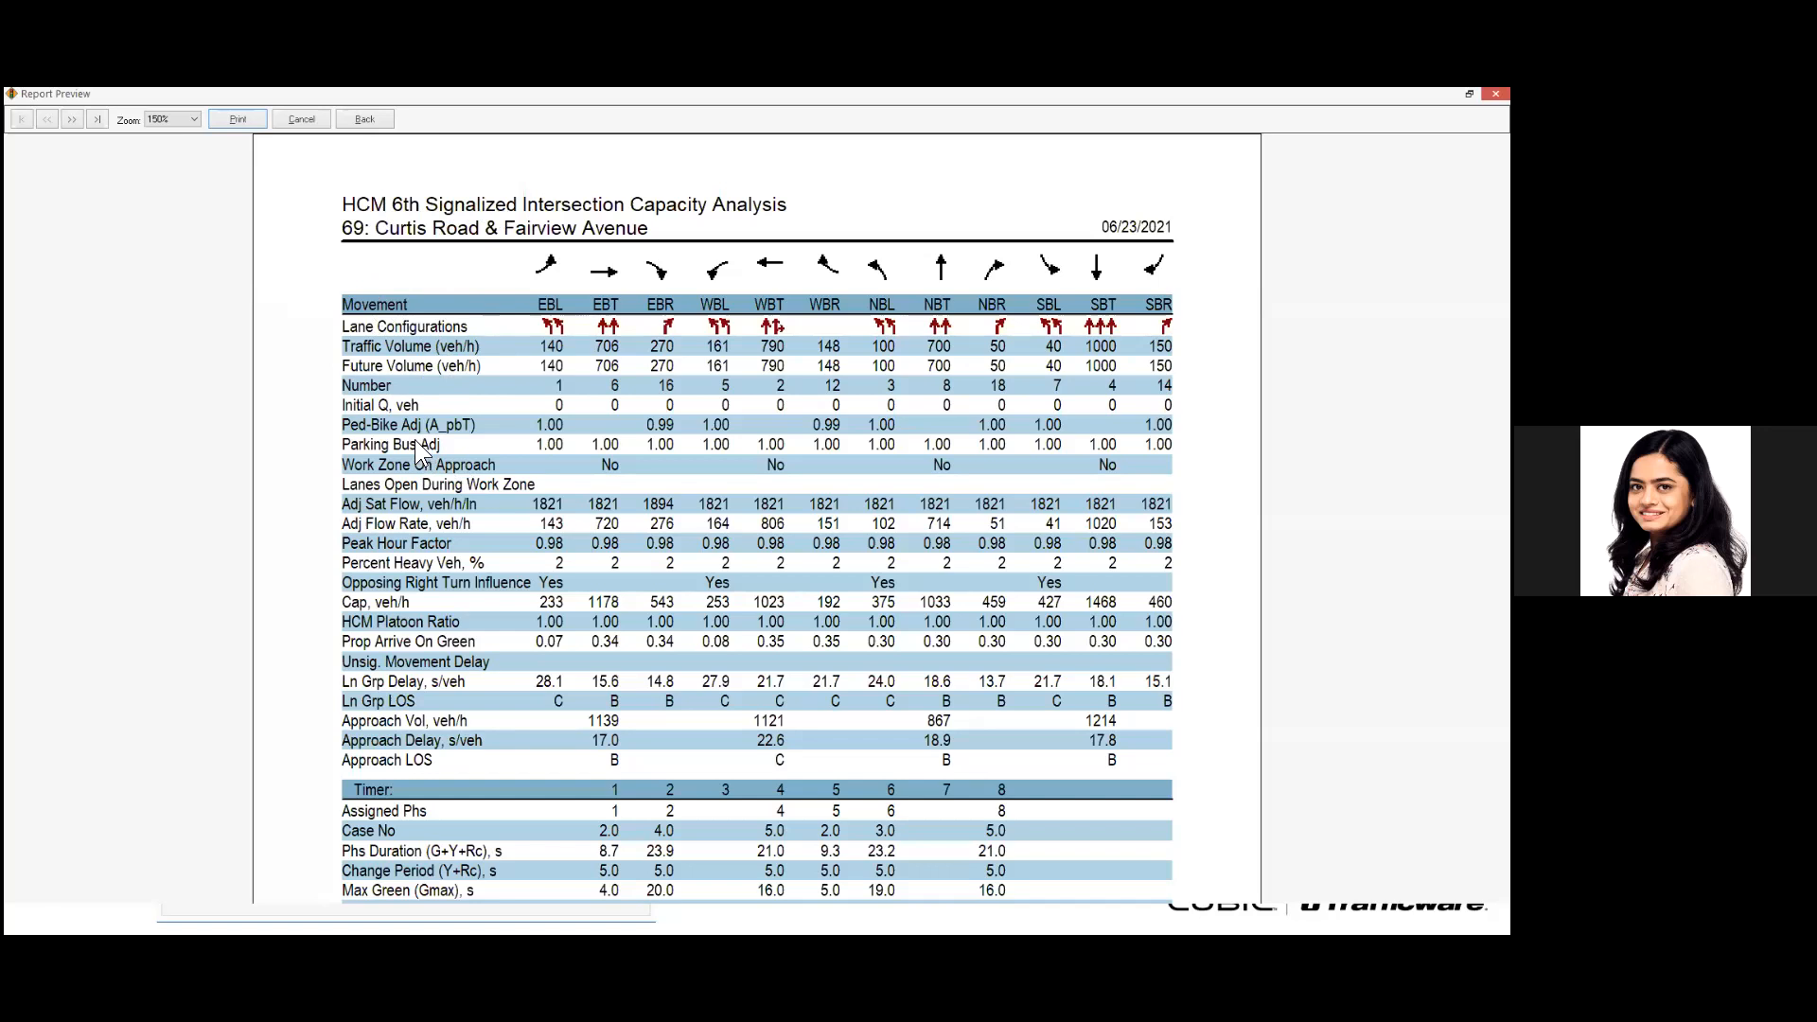
key("Escape")
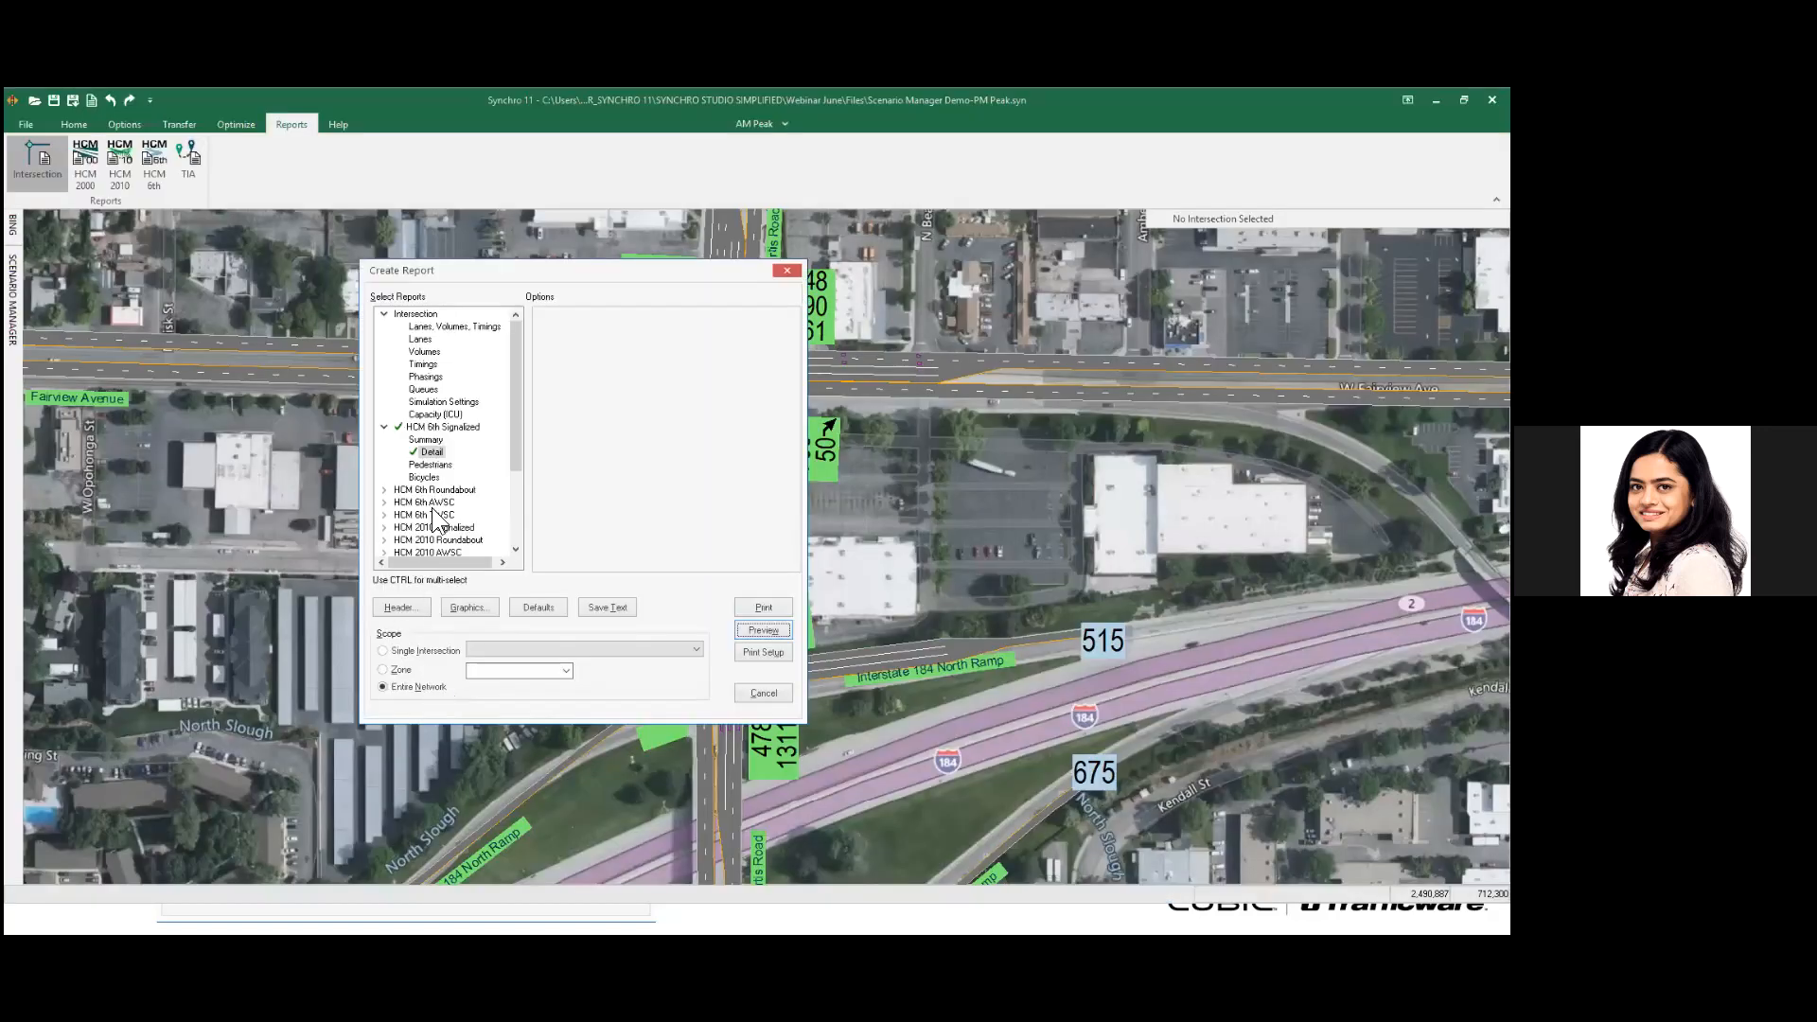
scroll(410, 482, "down", 1)
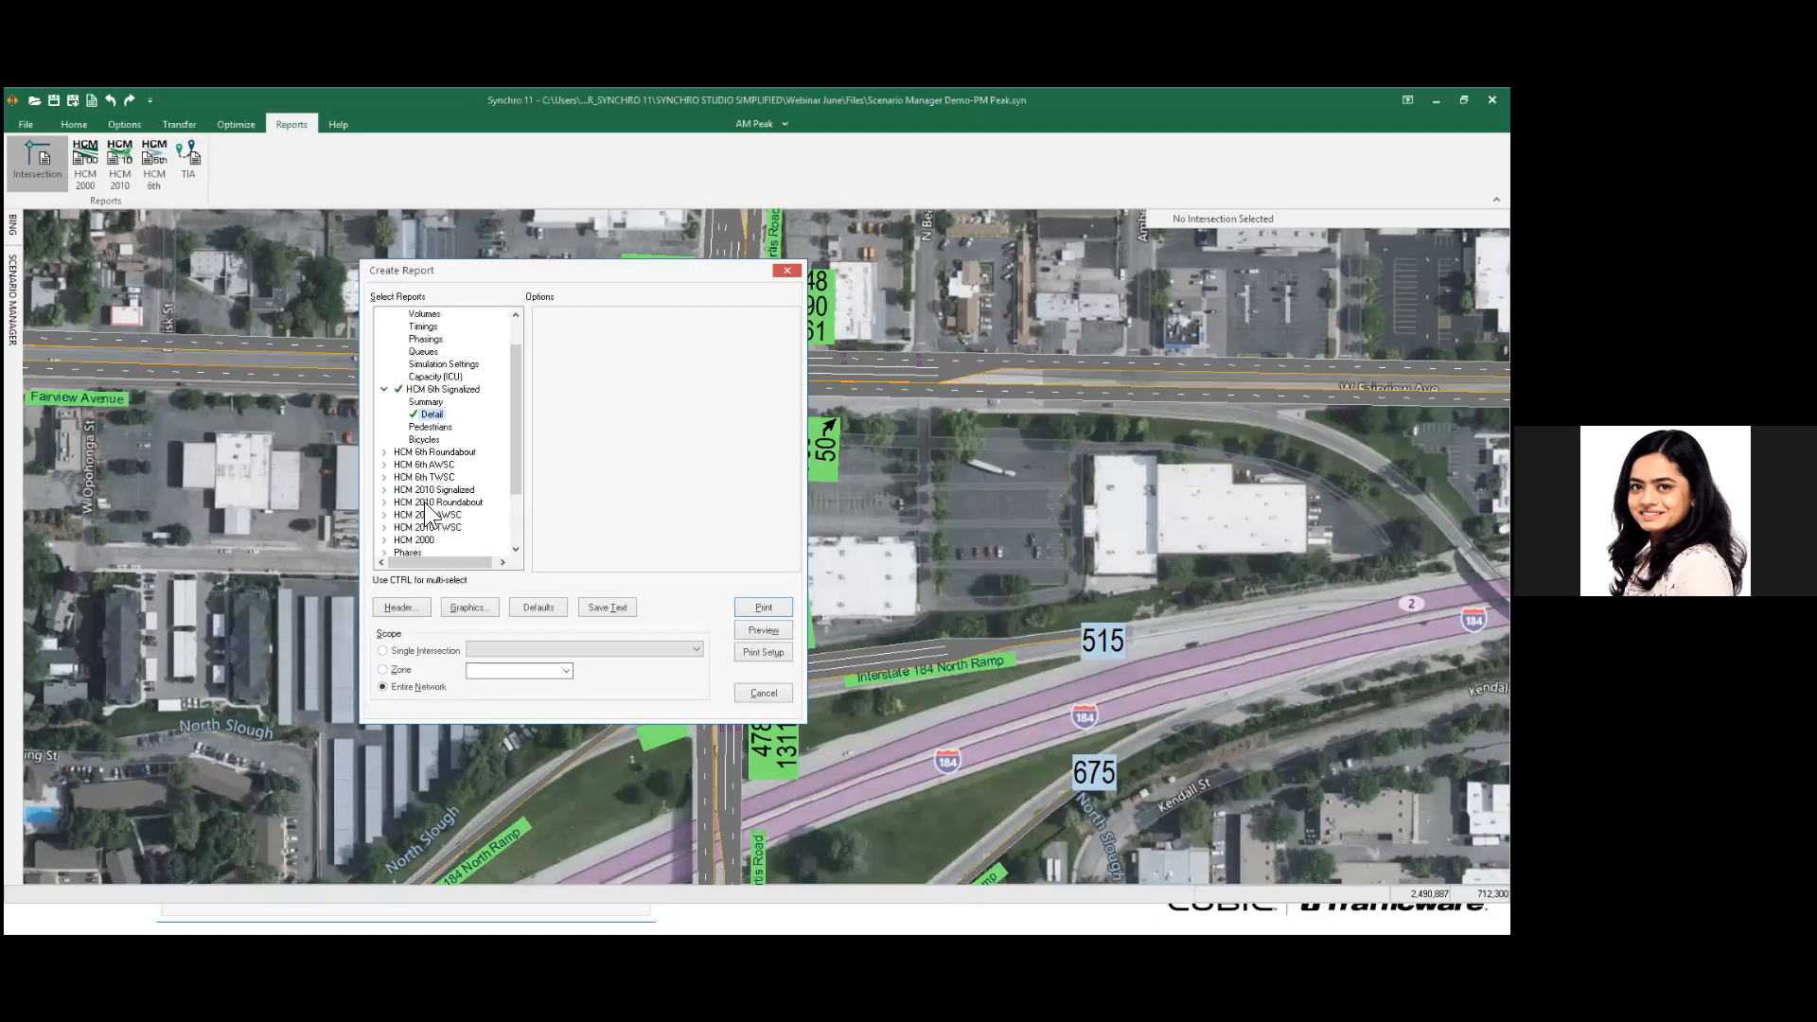
left_click(738, 634)
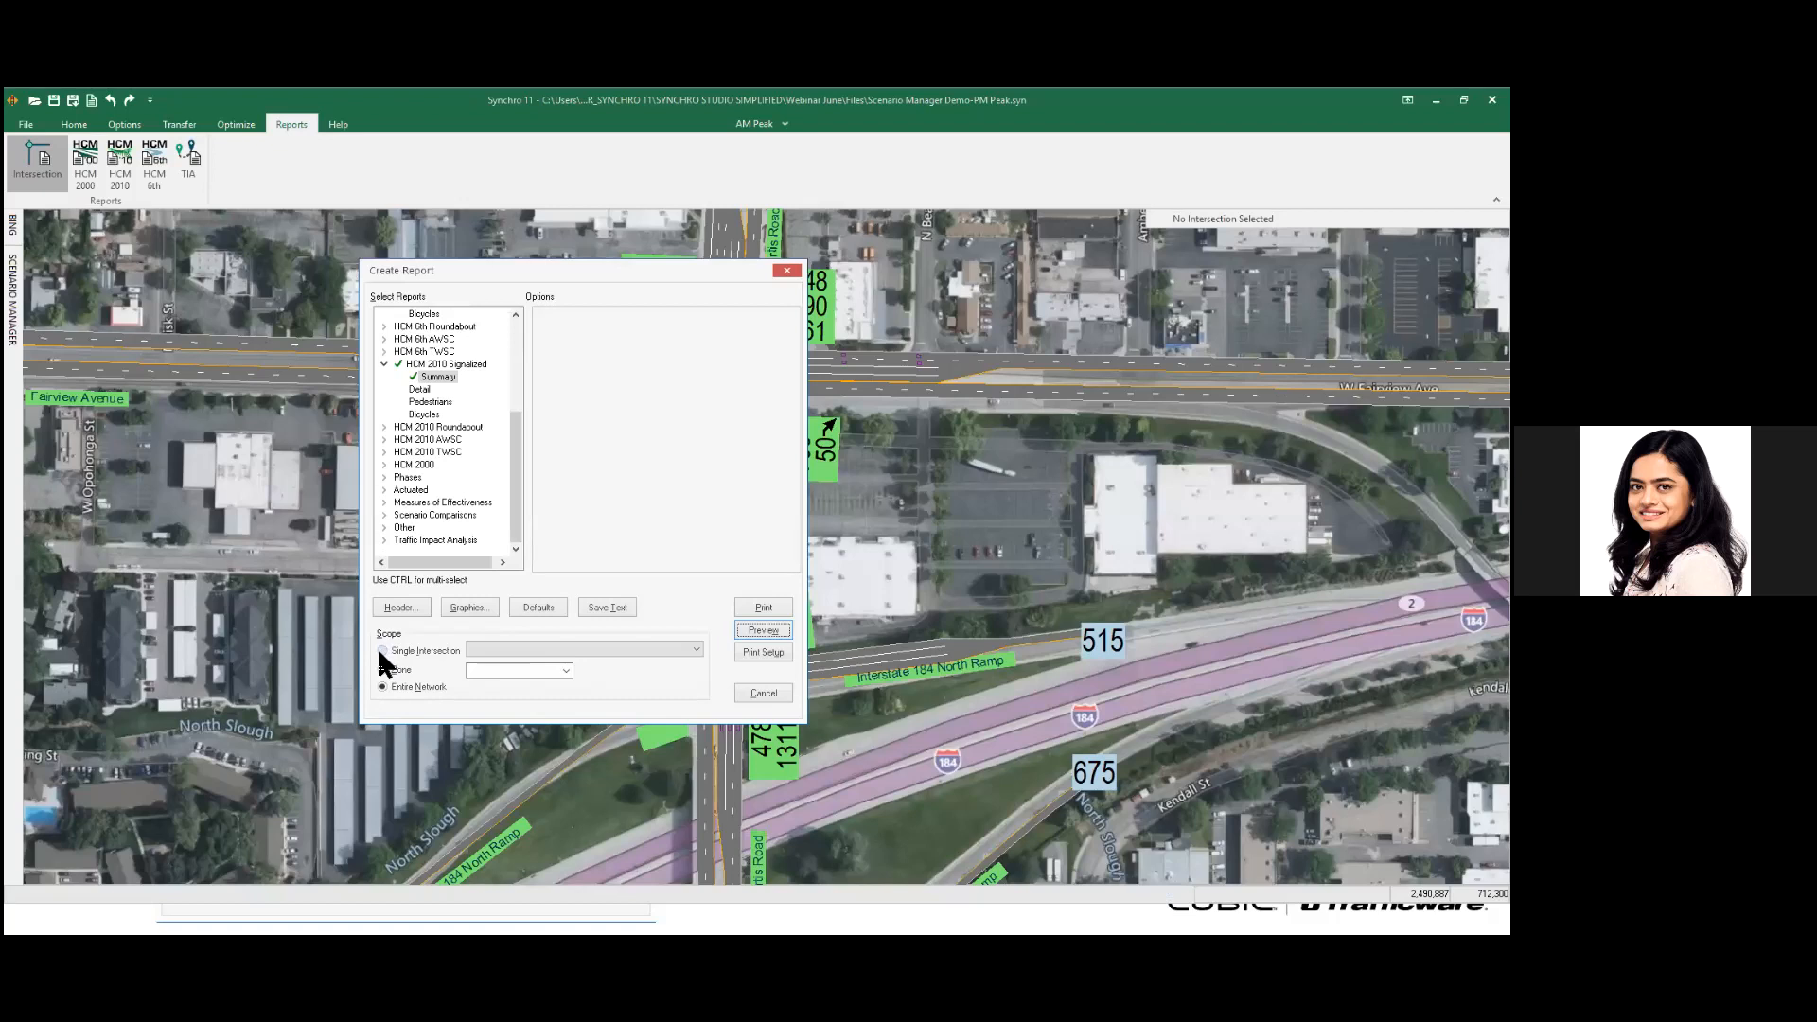
- Examine the intersections offered for a Single Intersection report scope, and return the scope to Entire Network
left_click(418, 650)
left_click(697, 651)
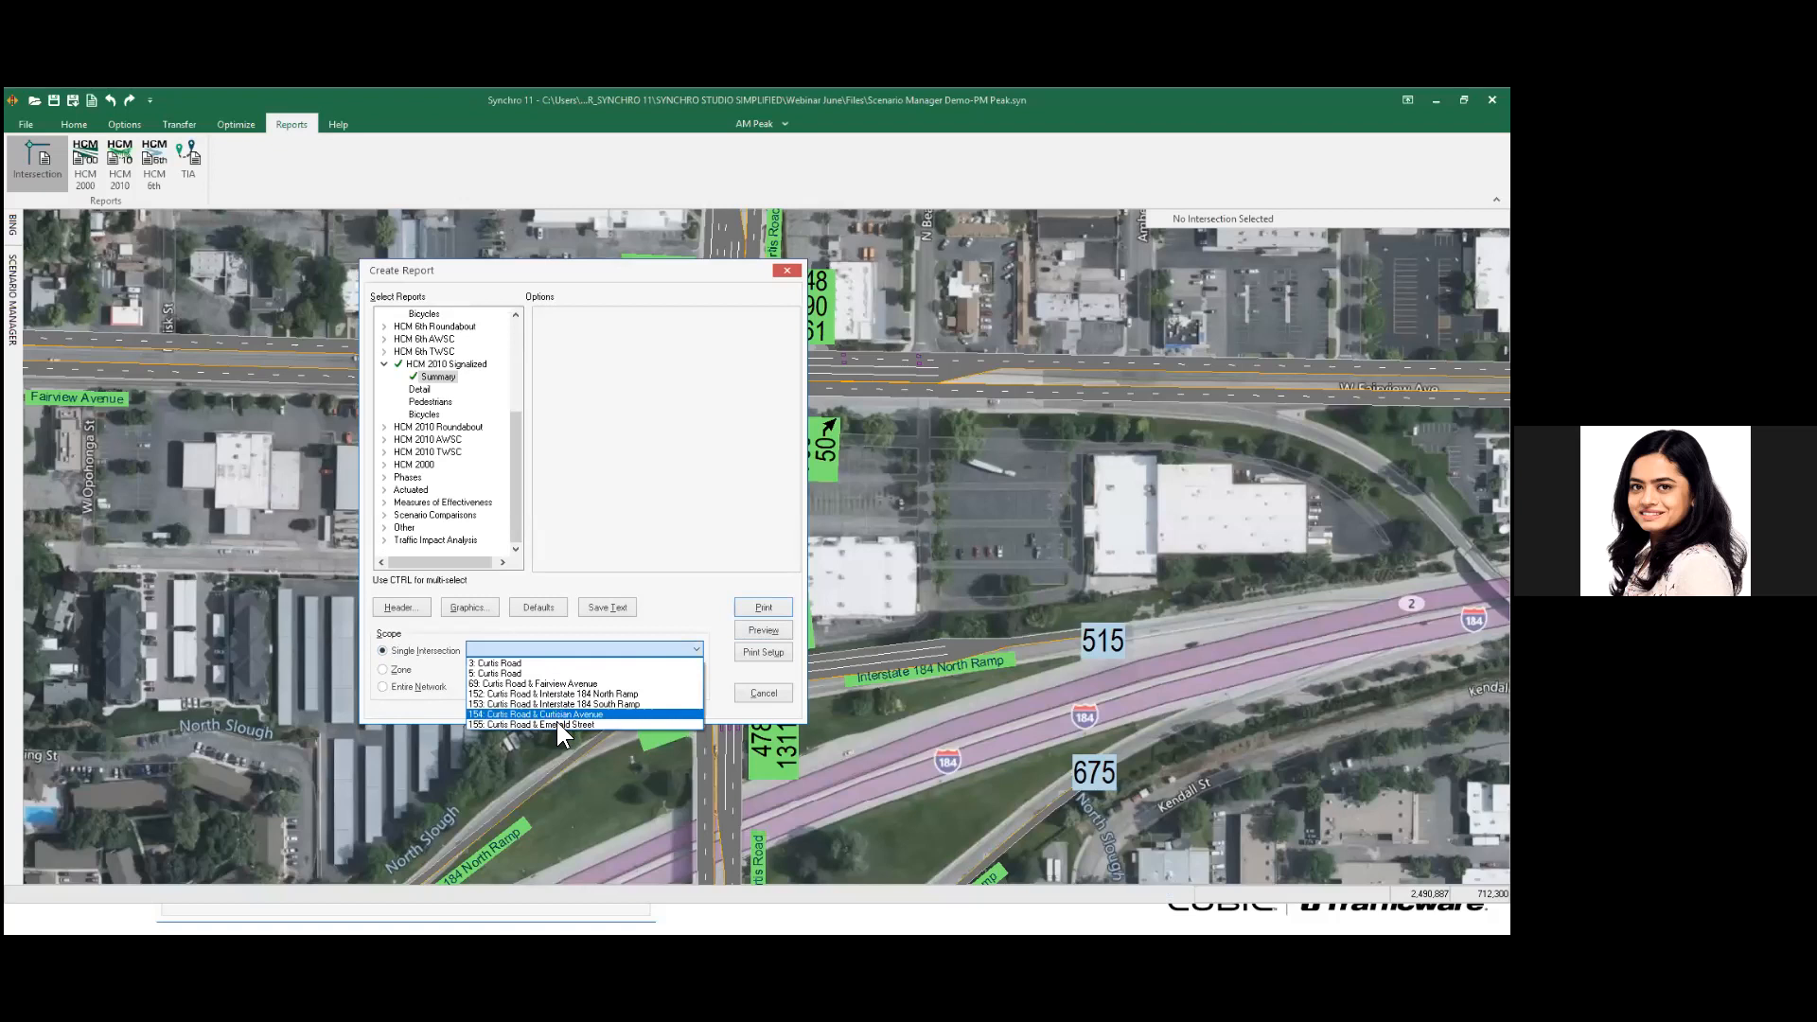
left_click(600, 653)
left_click(409, 686)
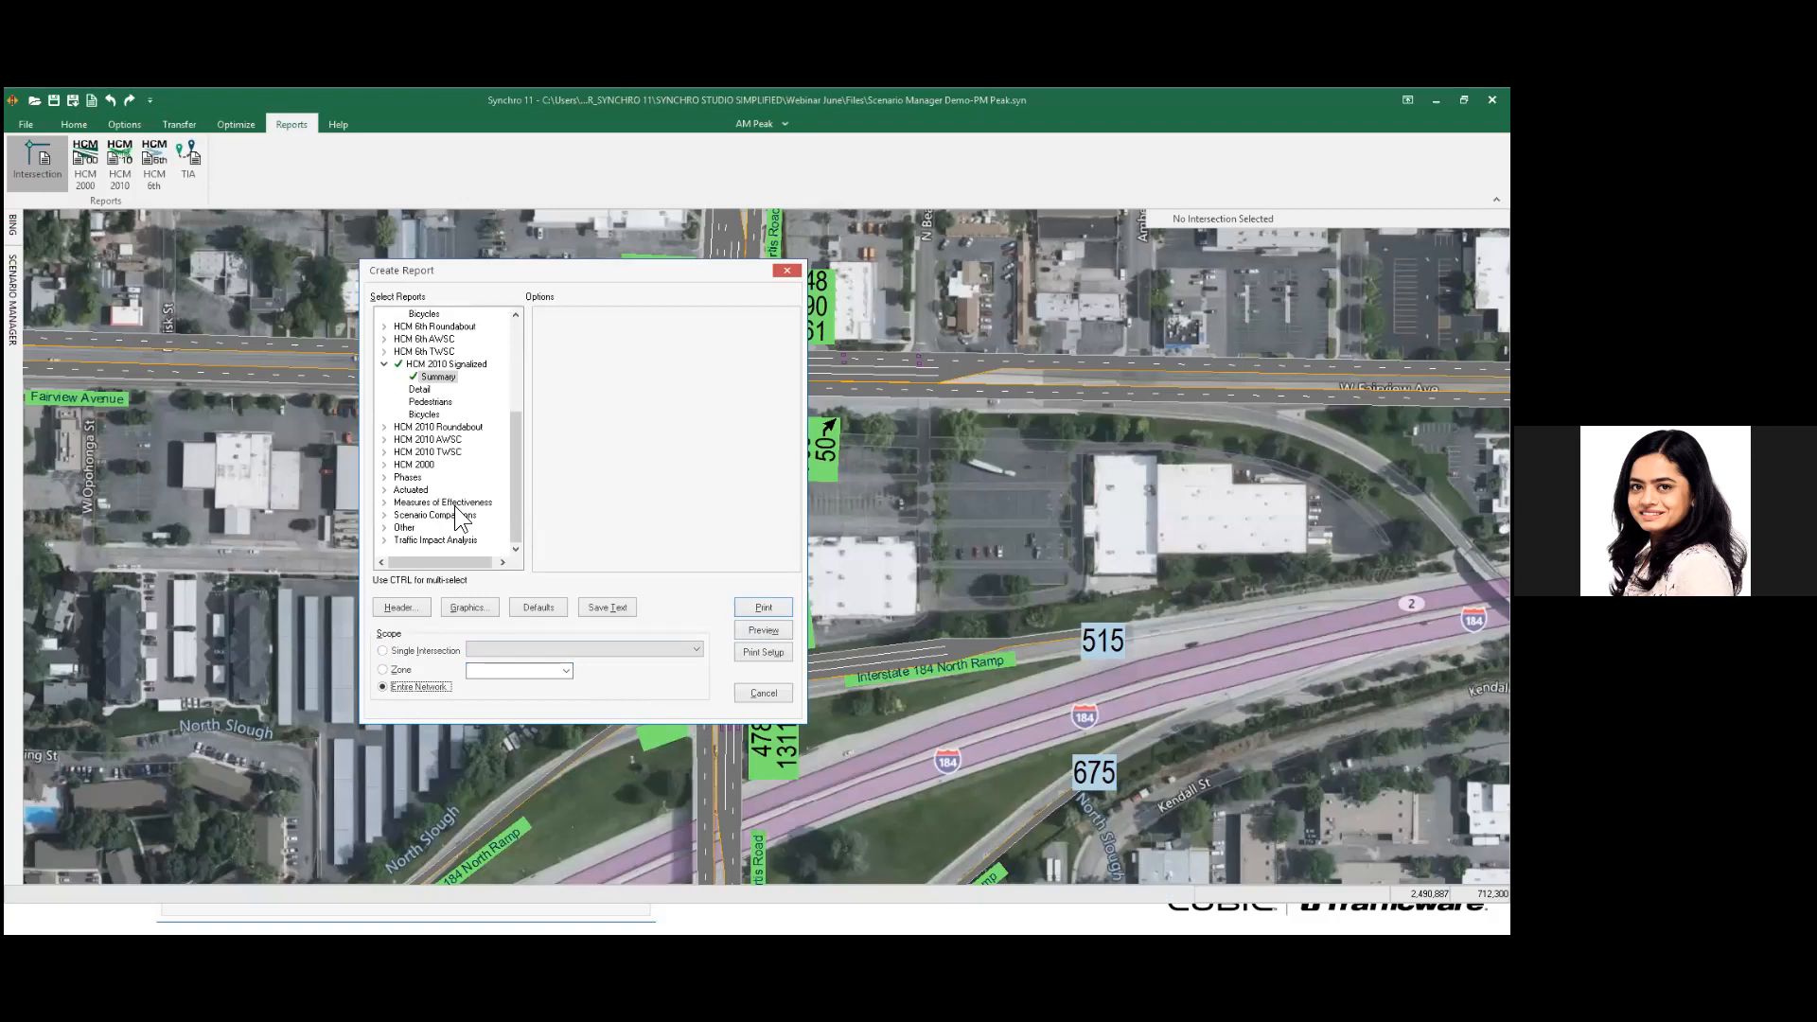
- Compare the Summary and Detail options for Measures of Effectiveness, preview the Detail report at full size, and return to report selection
left_click(384, 502)
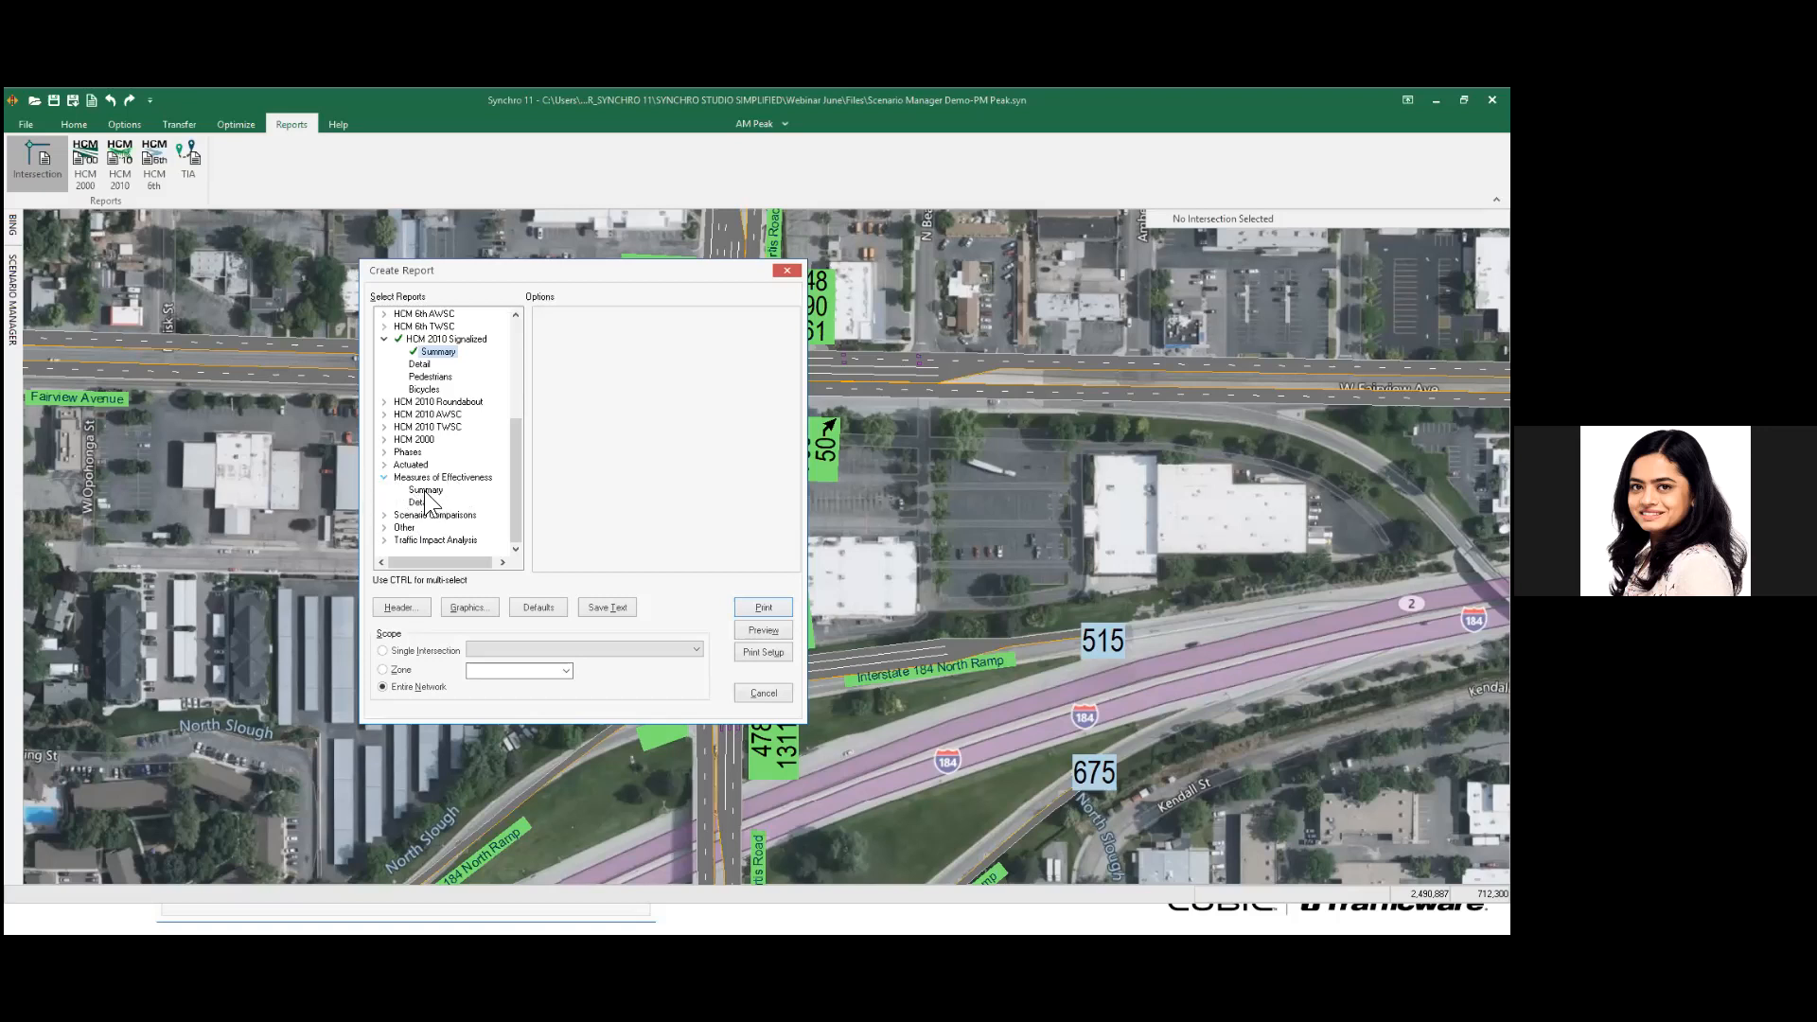
left_click(426, 489)
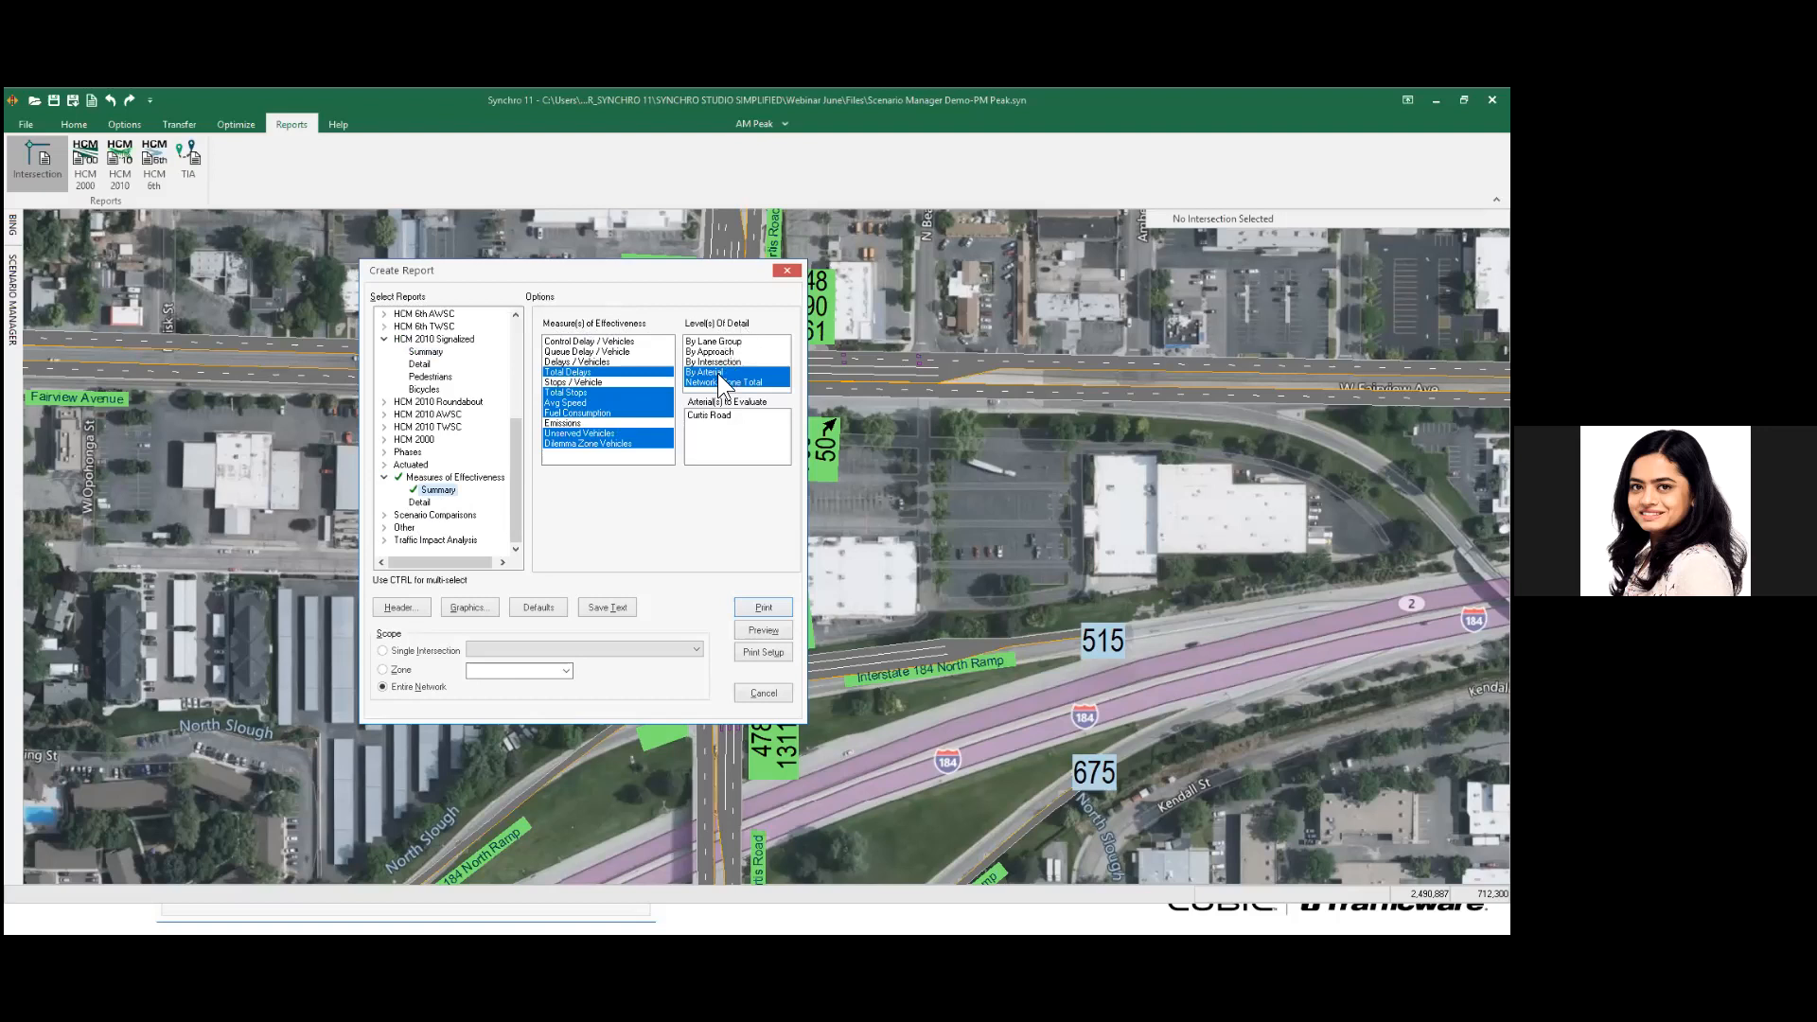
left_click(436, 504)
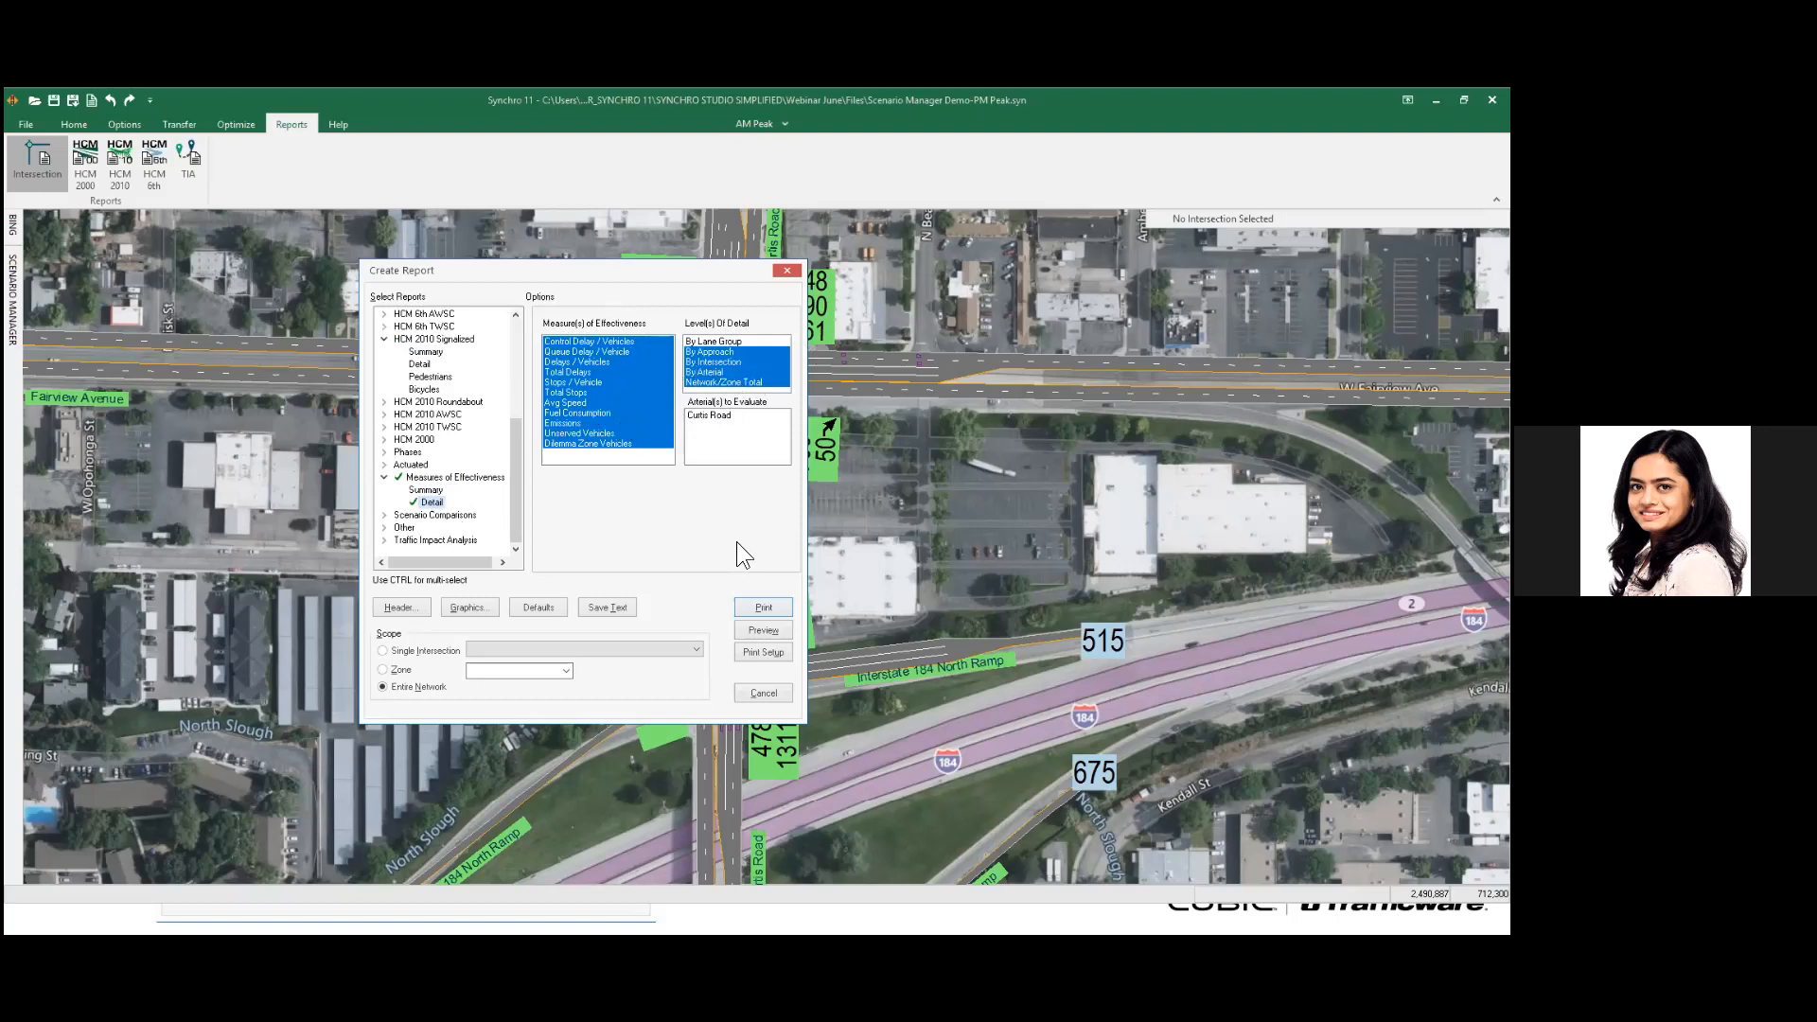
left_click(742, 630)
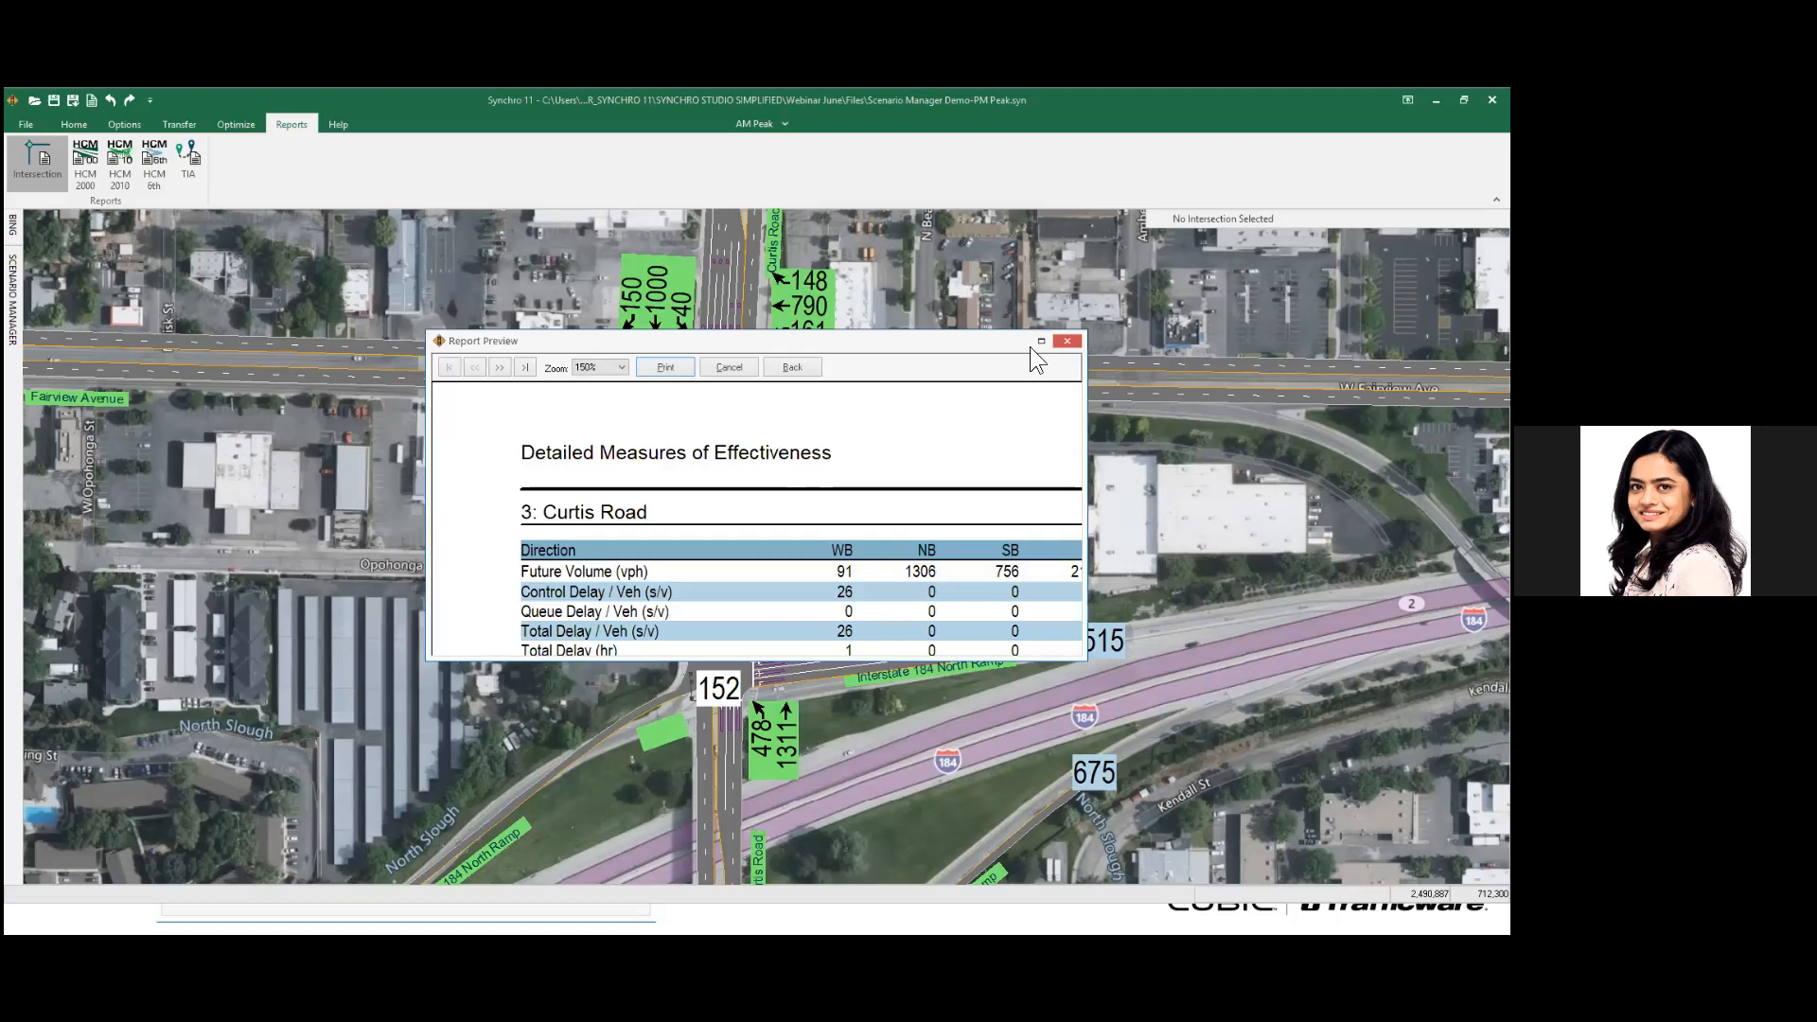
left_click(1039, 340)
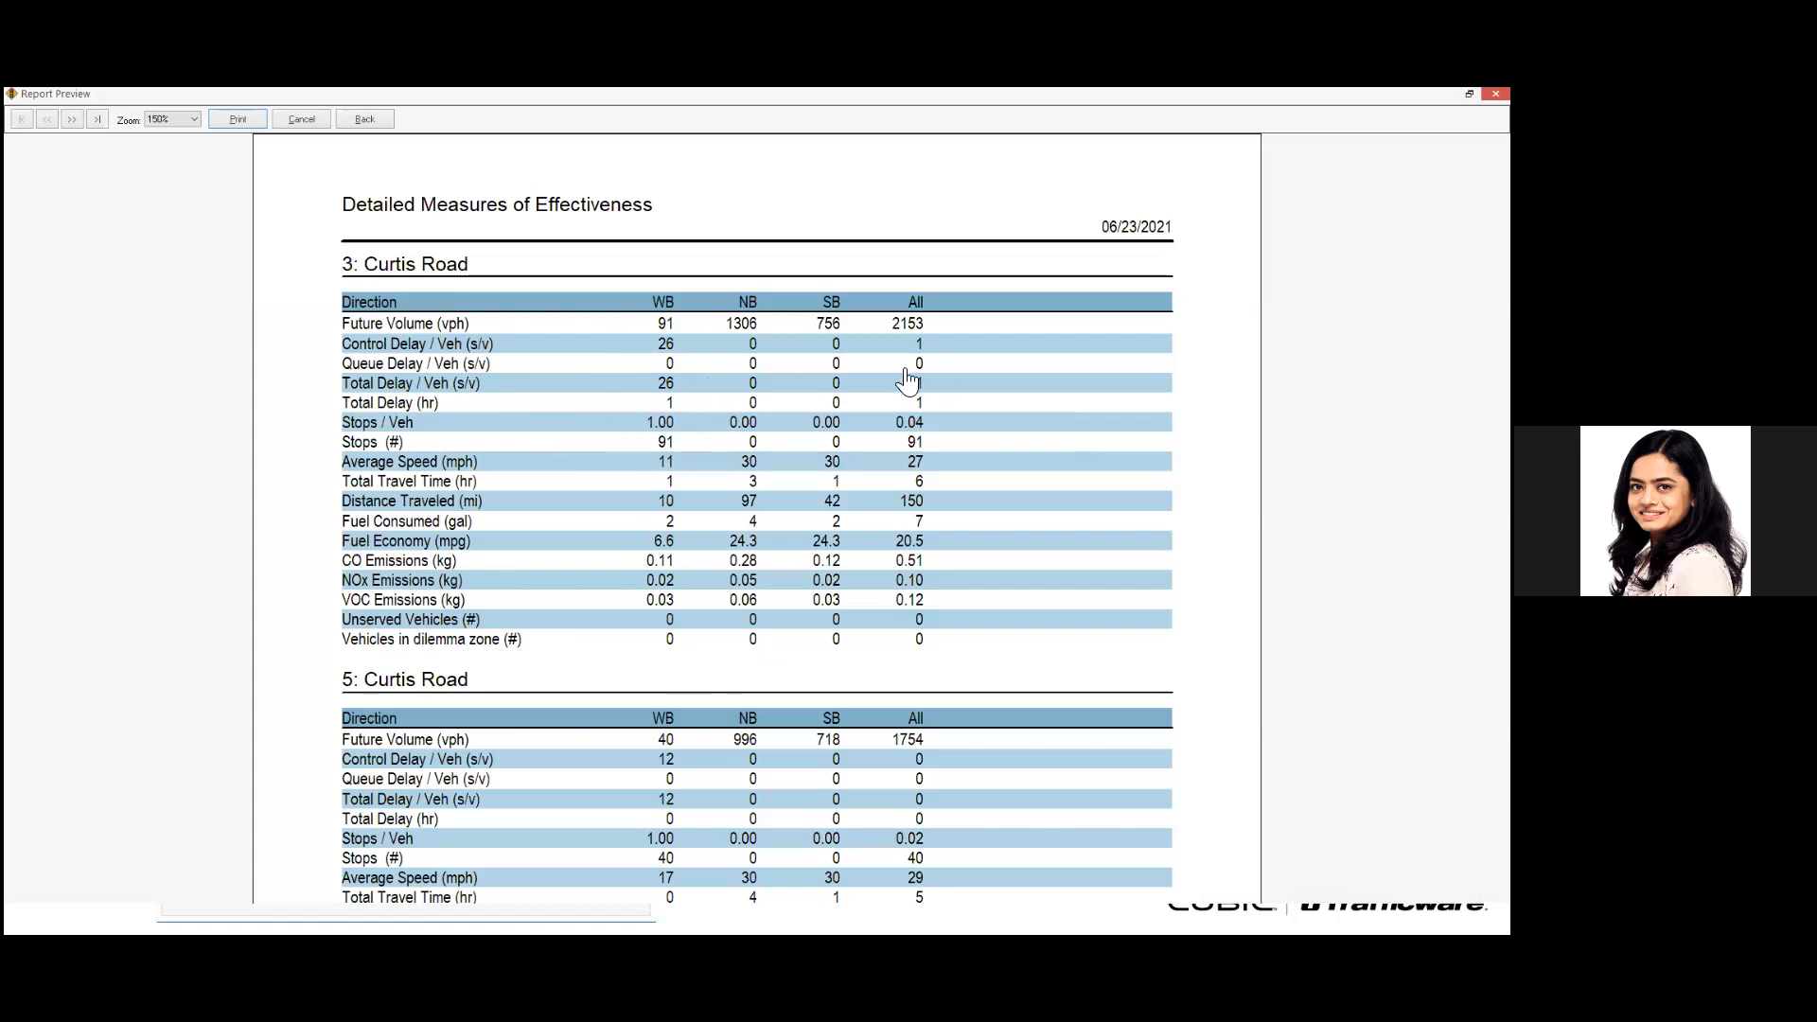
left_click(365, 119)
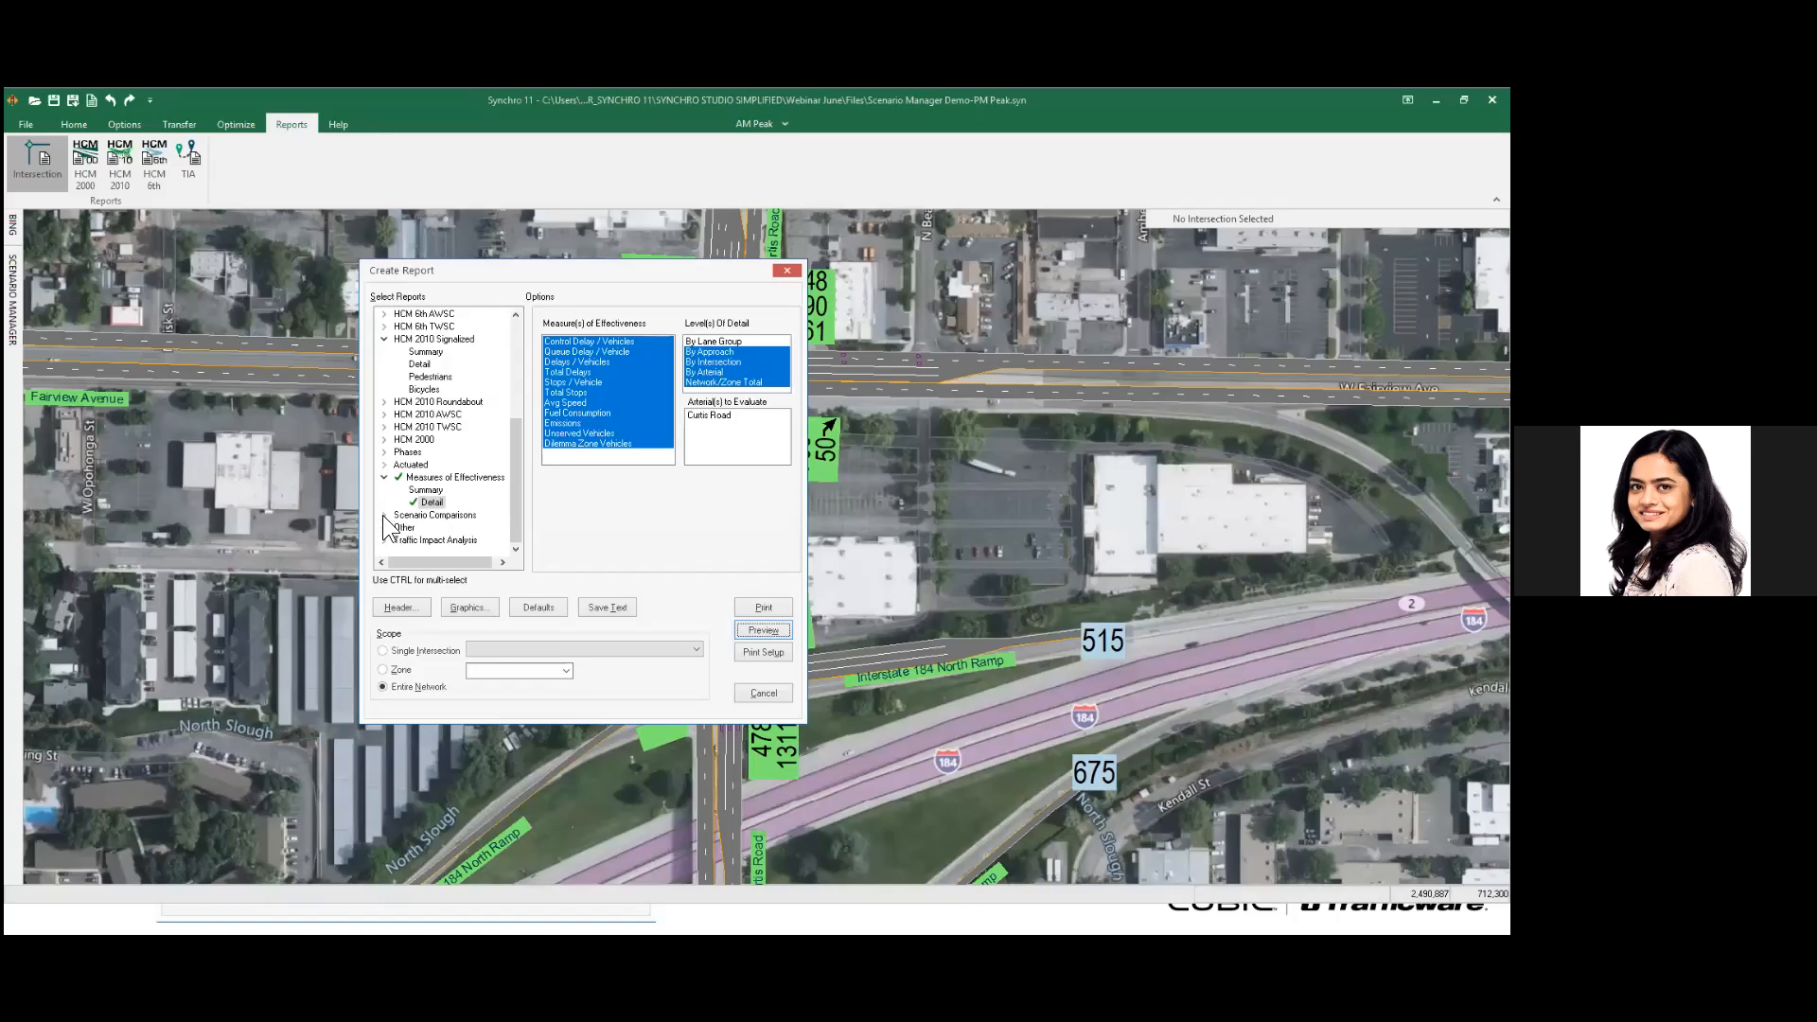
- Preview the Scenario Comparisons Detail report for the PM Peak, AM Peak and MidDay scenarios and read through it
left_click(385, 515)
left_click(421, 539)
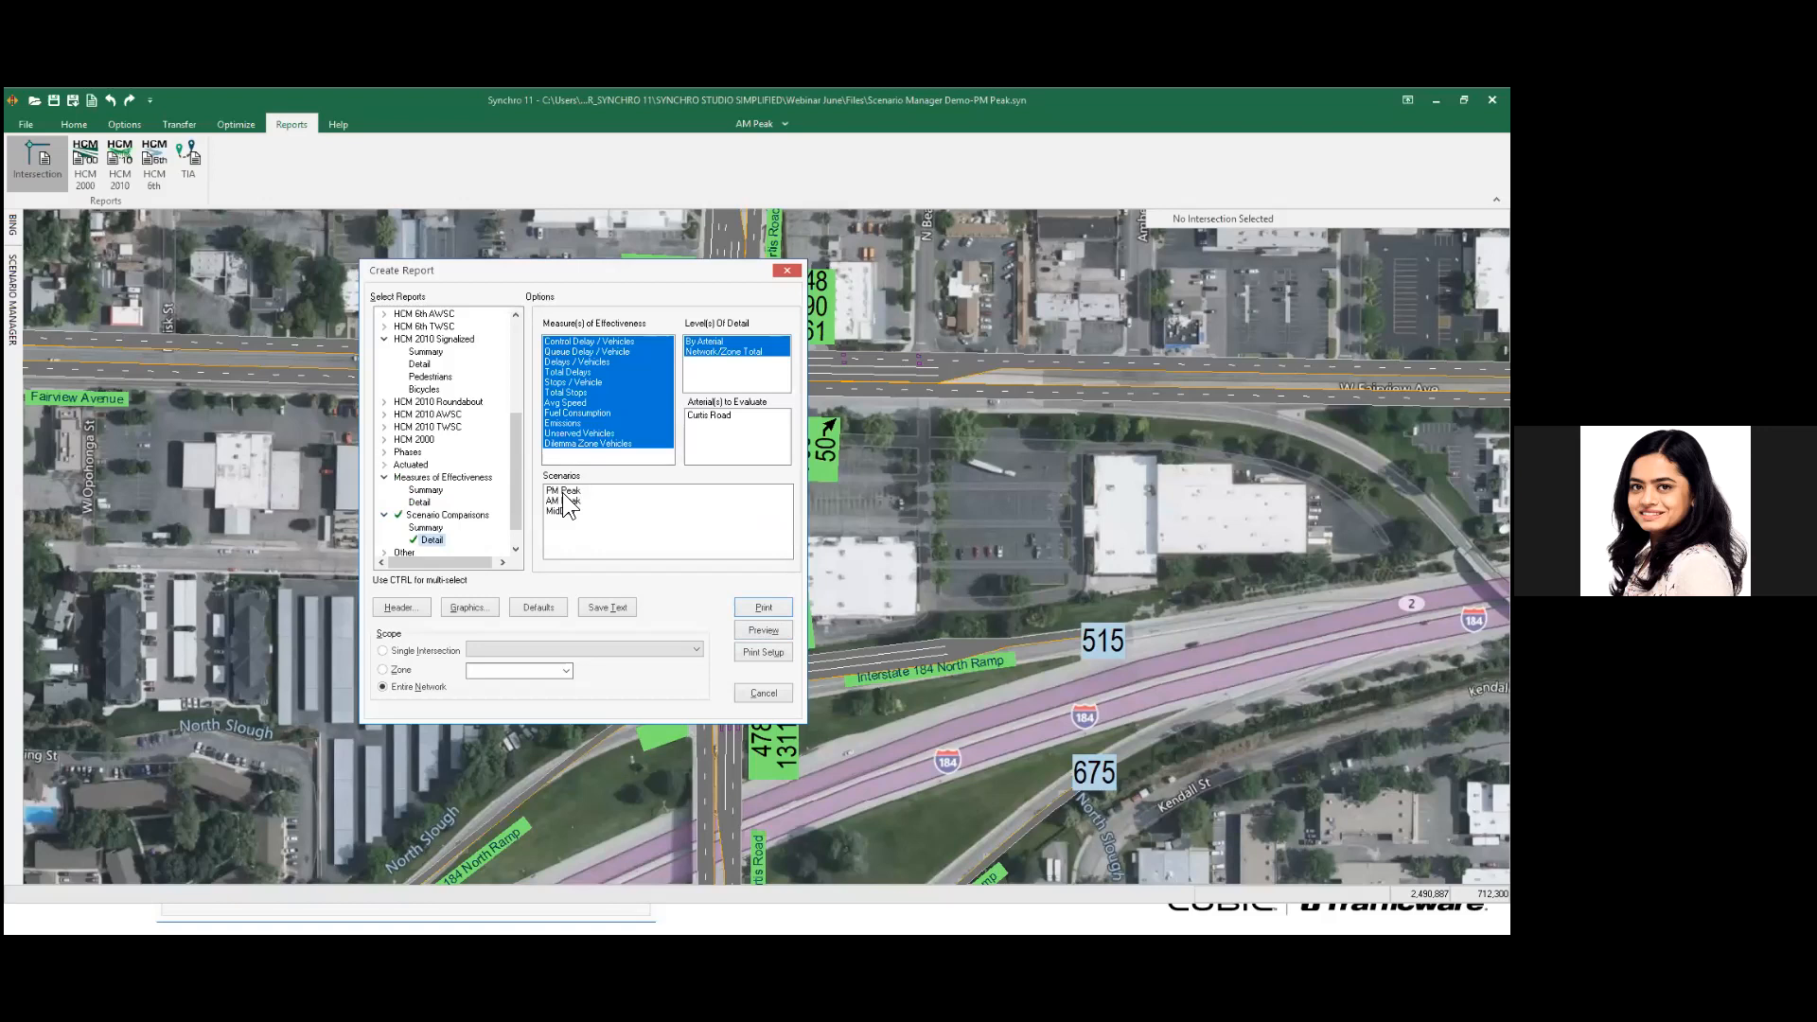
mouse_move(566, 492)
left_mouse_down()
mouse_move(558, 538)
mouse_move(566, 492)
mouse_move(568, 511)
left_mouse_up()
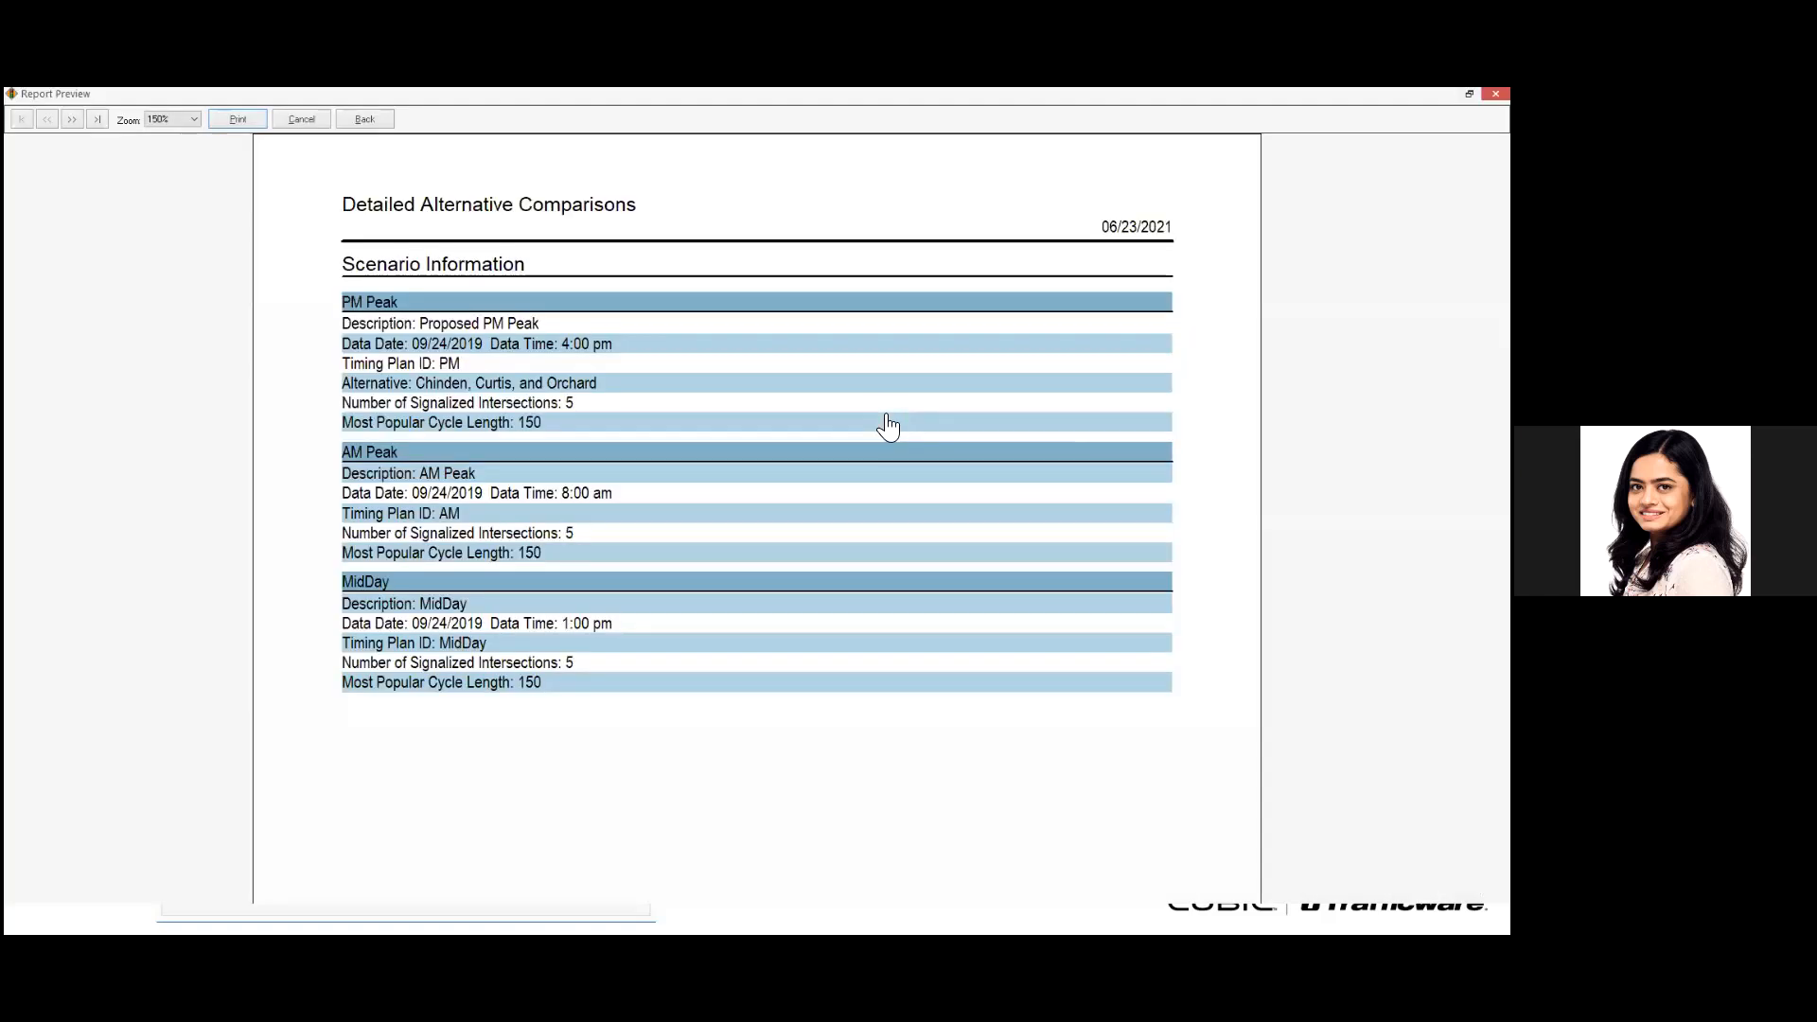
scroll(885, 424, "down", 5)
scroll(864, 419, "up", 3)
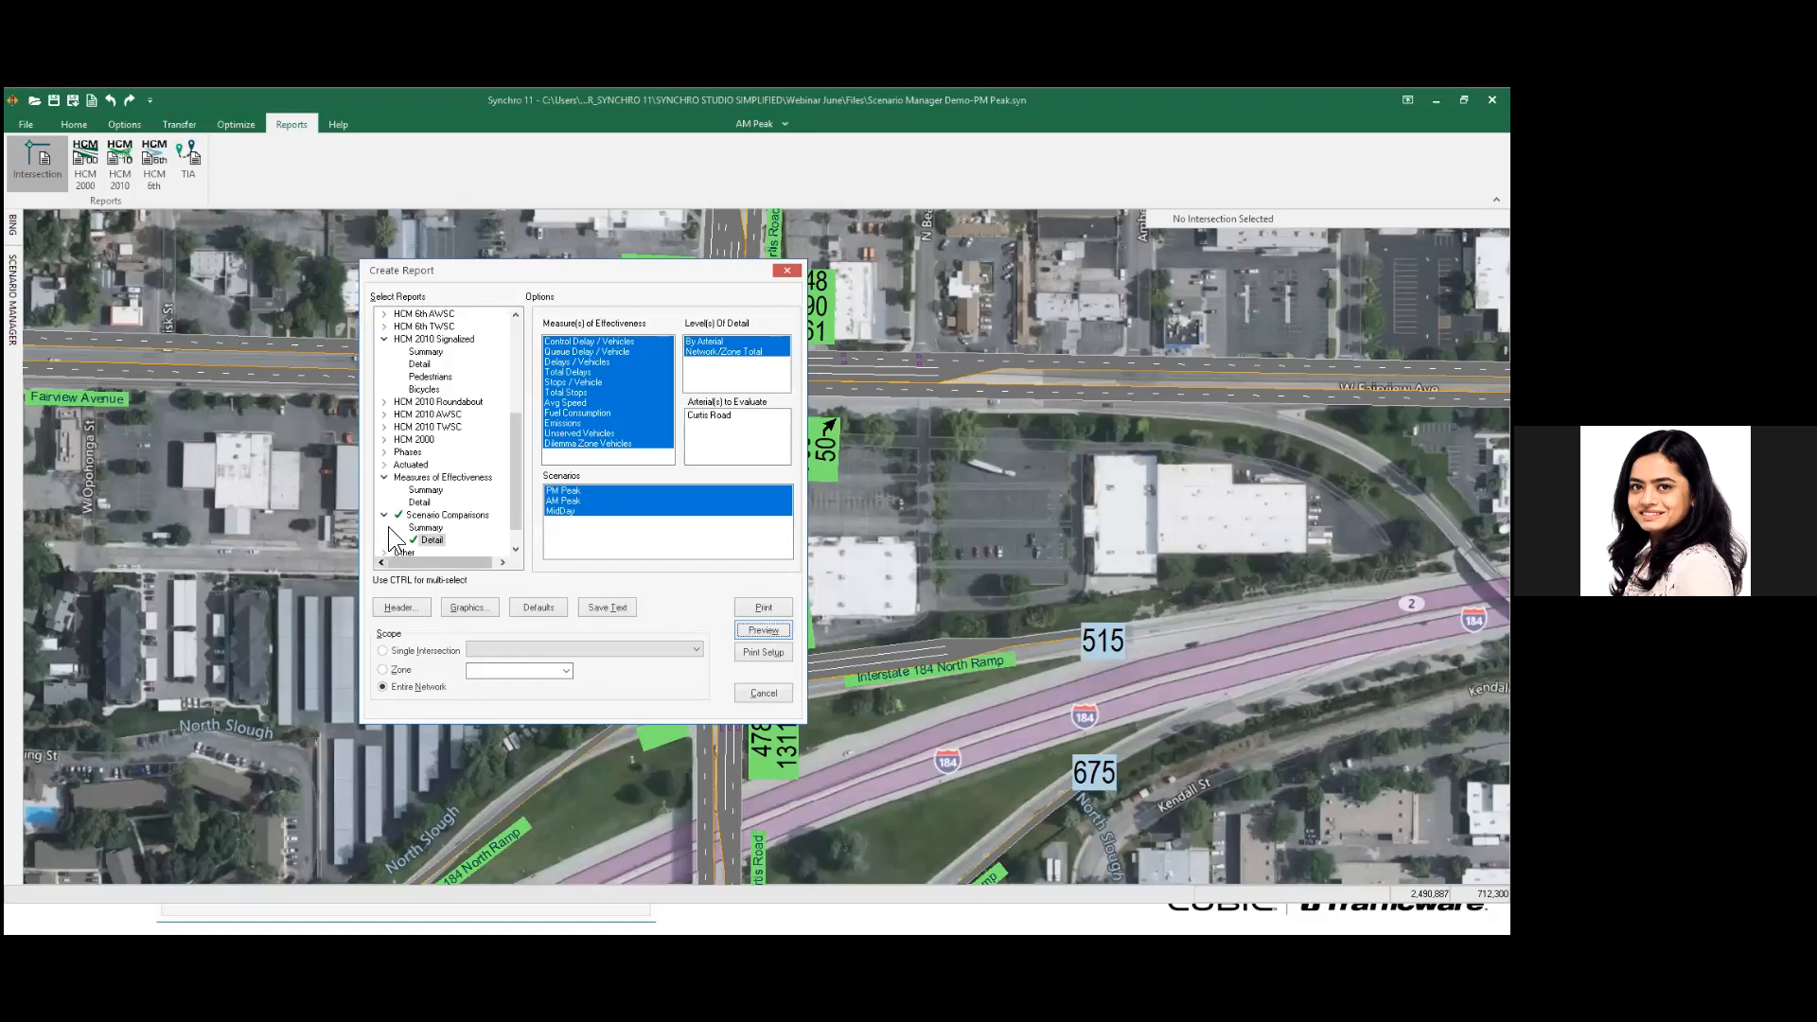
- Preview the Arterial Level of Service report at full size for the Curtis Road arterial
scroll(386, 536, "down", 1)
left_click(384, 537)
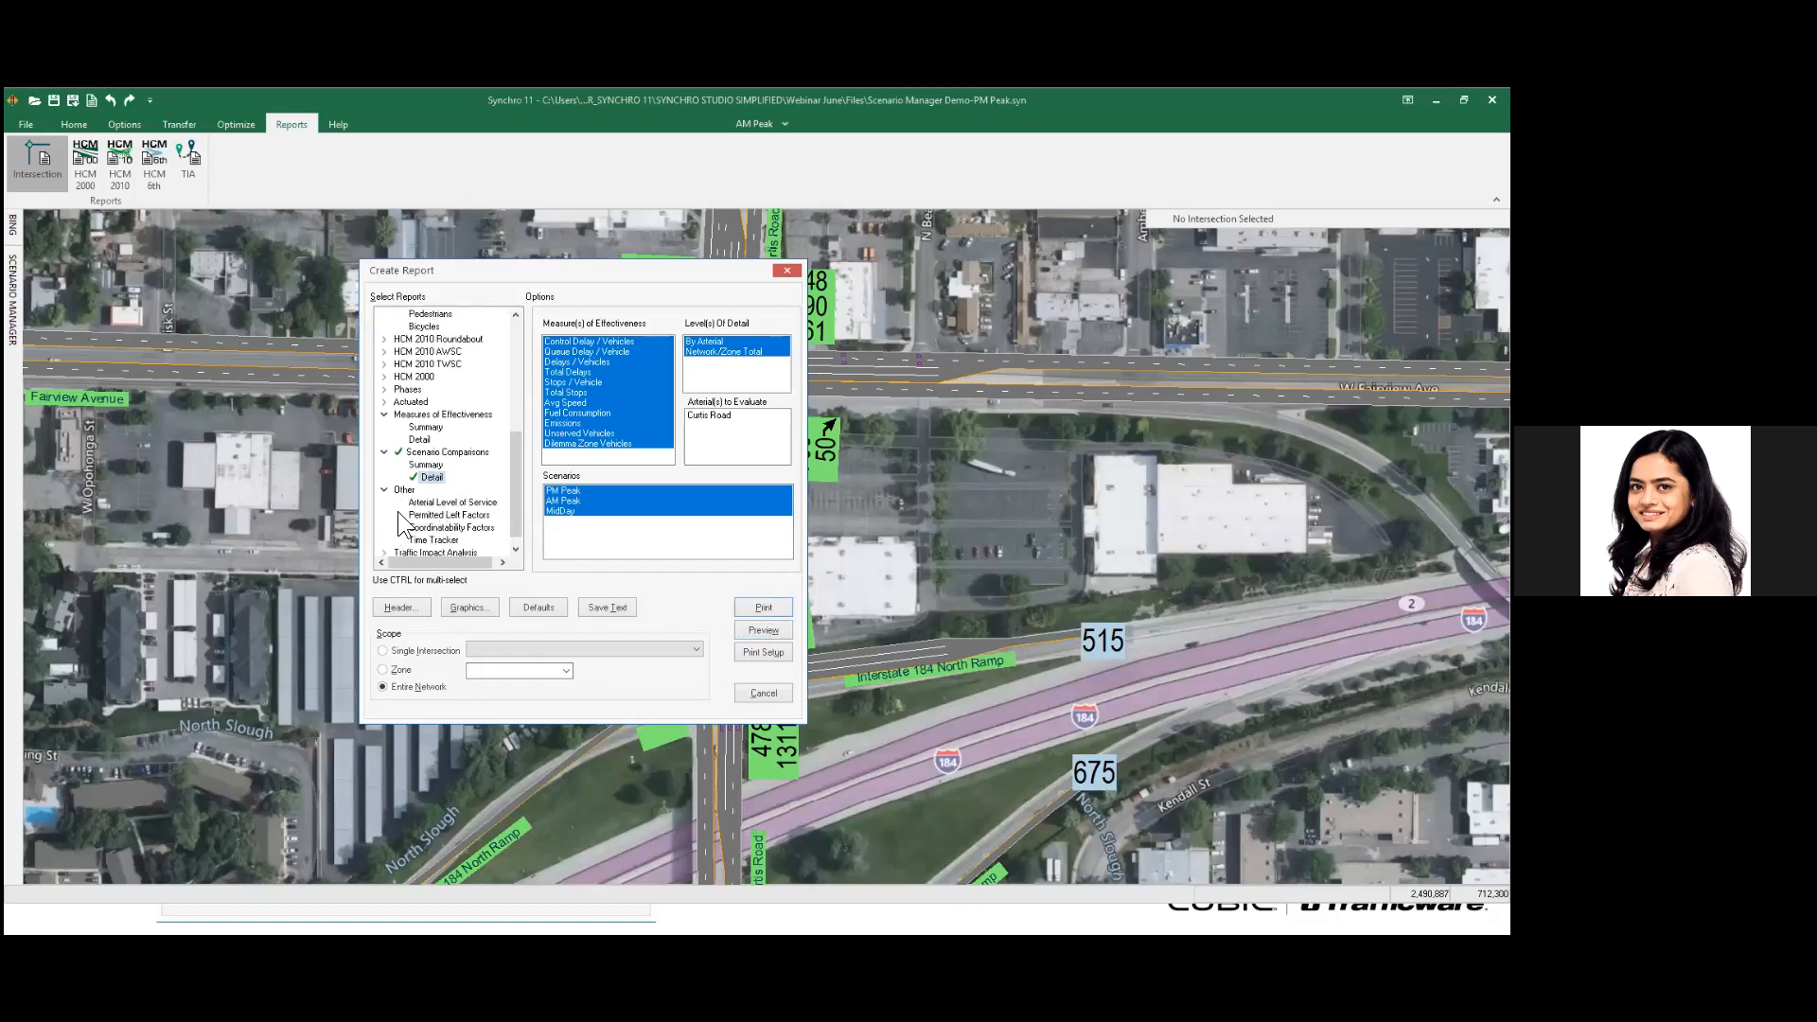
left_click(440, 503)
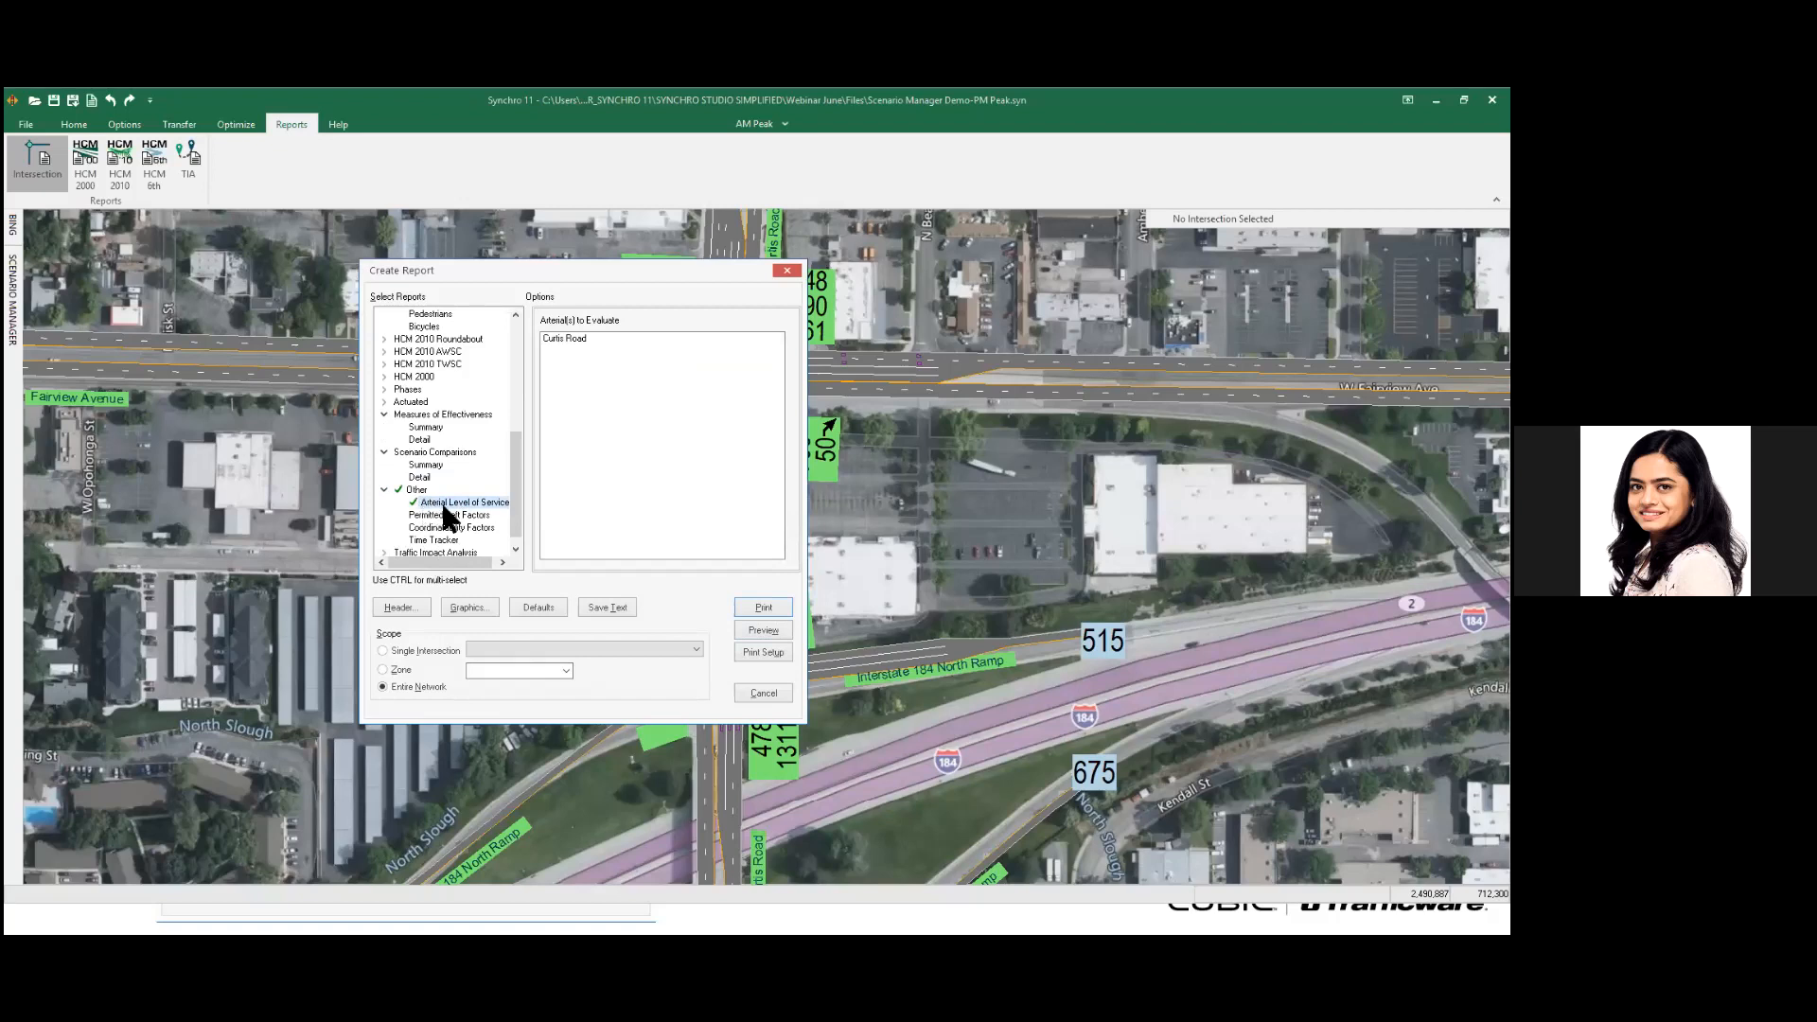
left_click(567, 339)
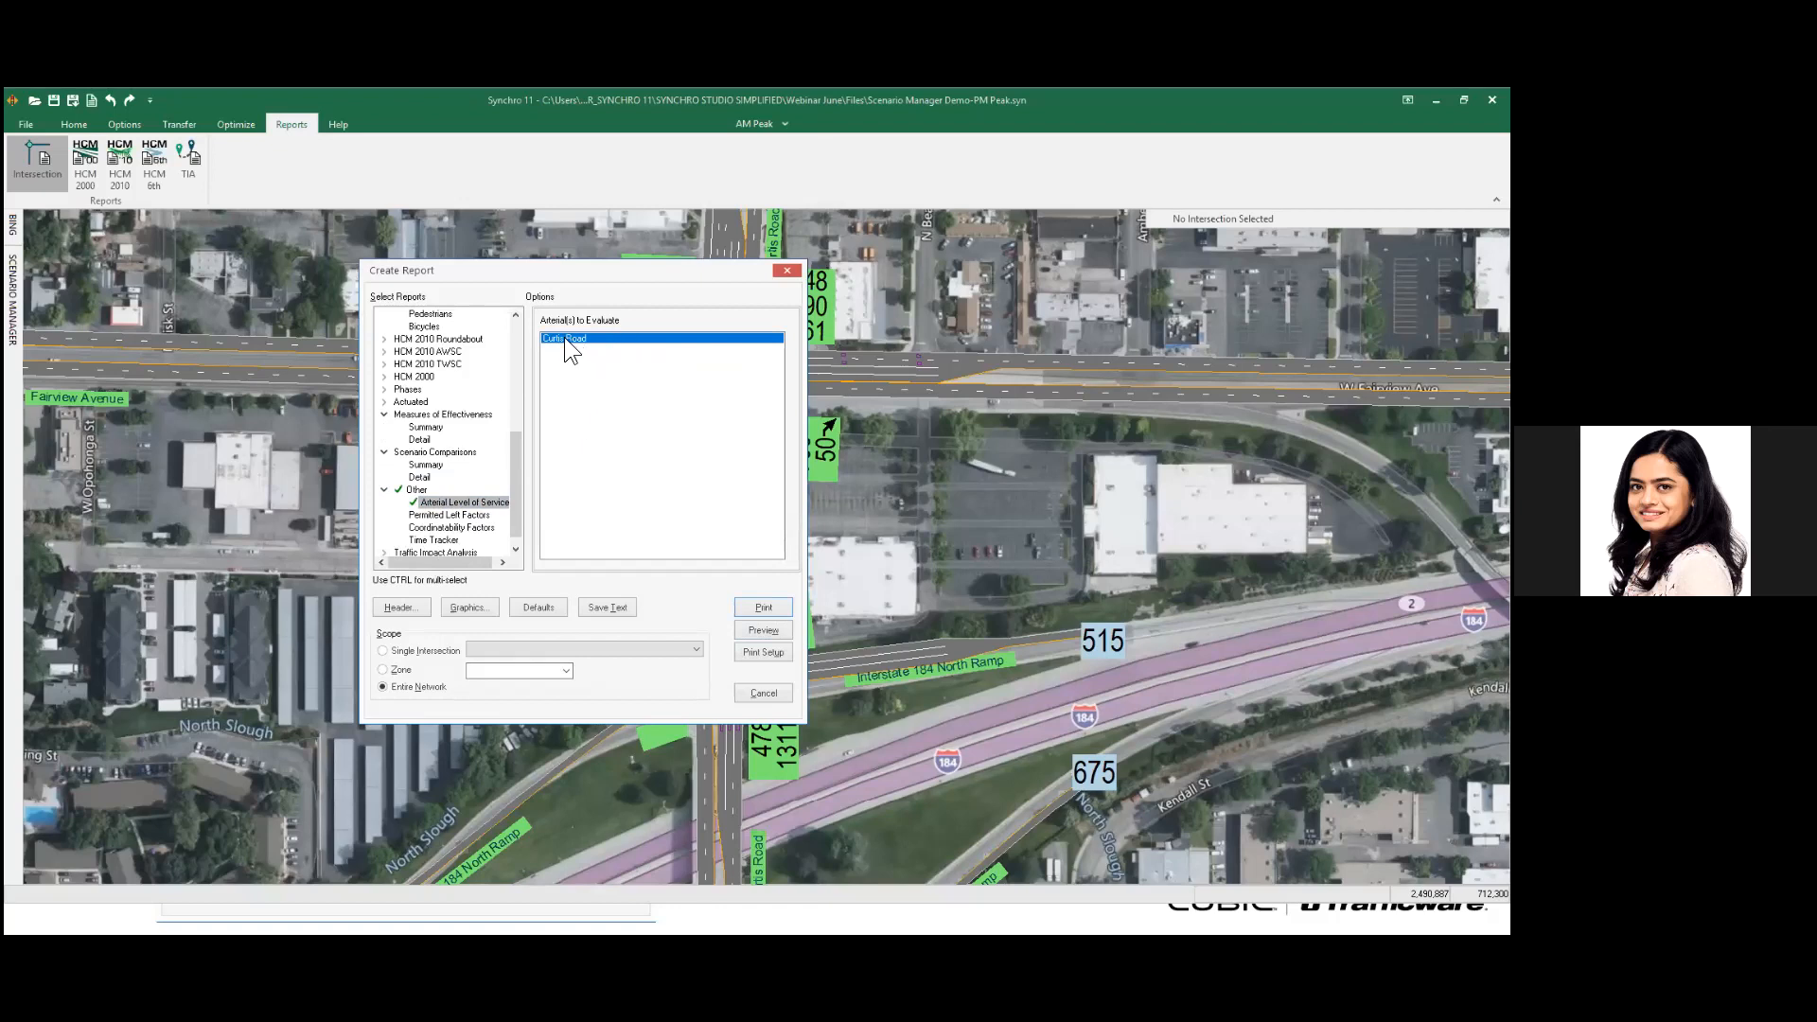
left_click(764, 630)
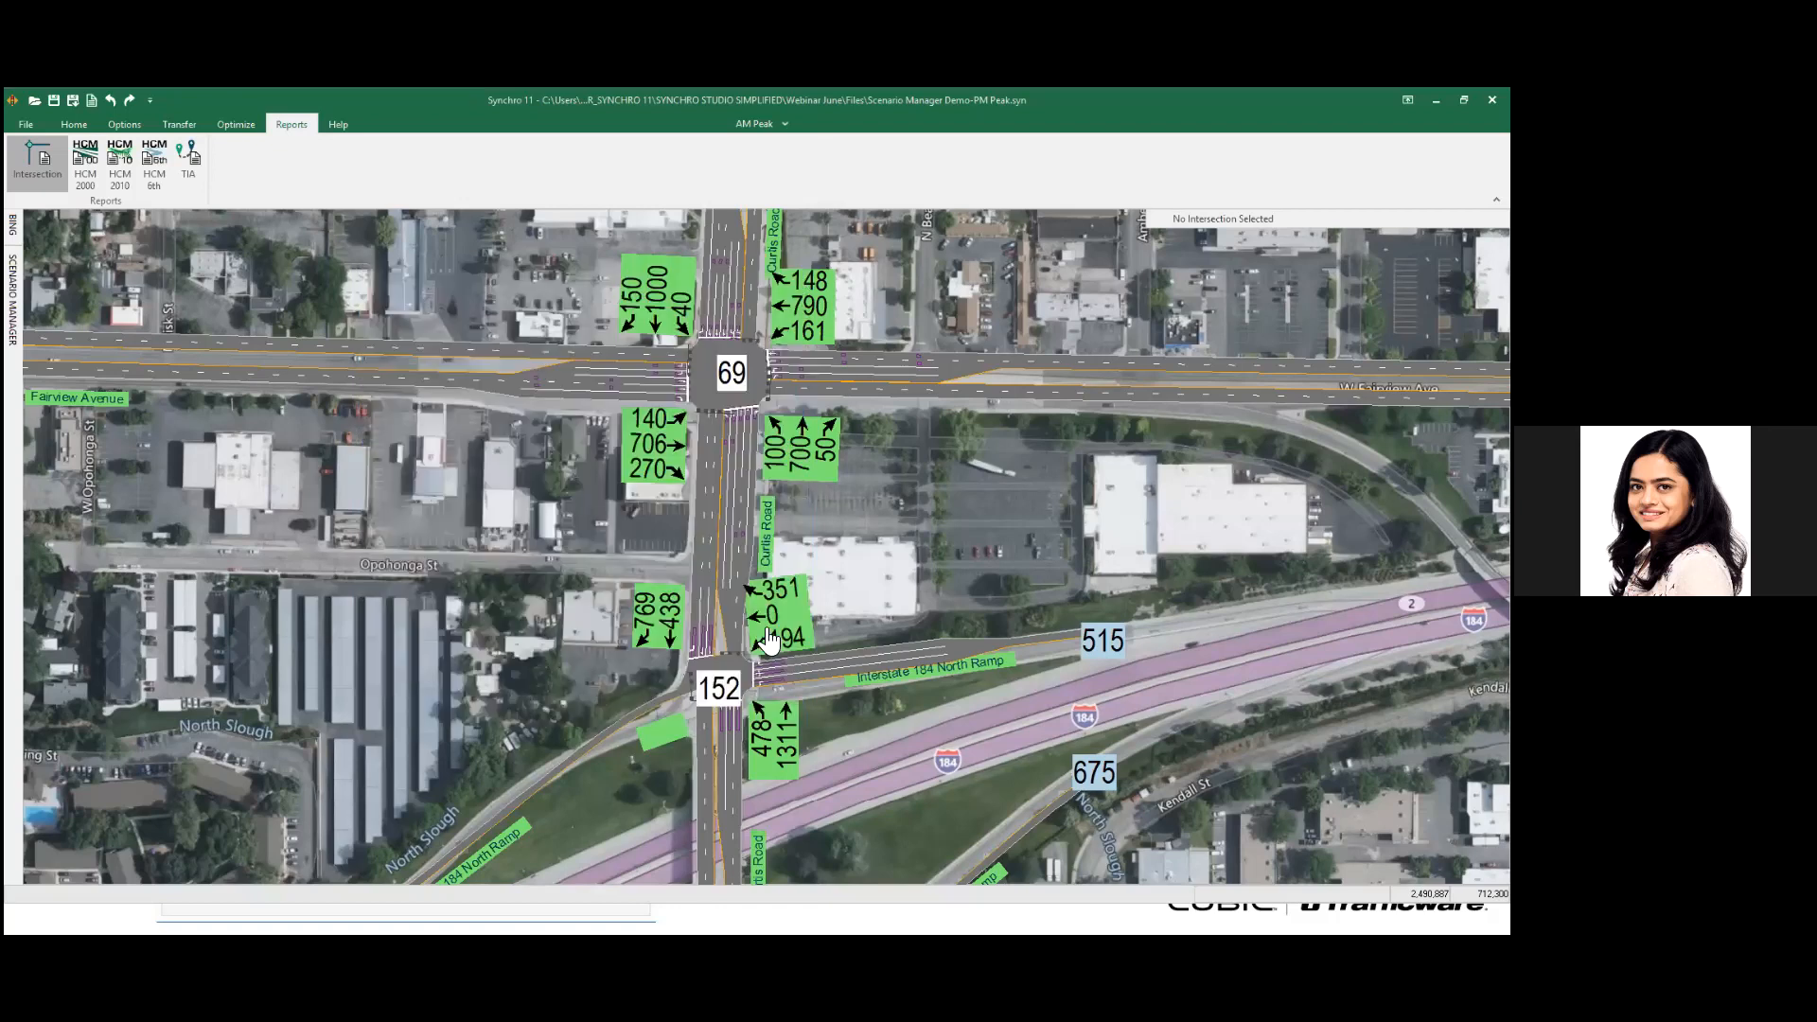
left_click(1041, 341)
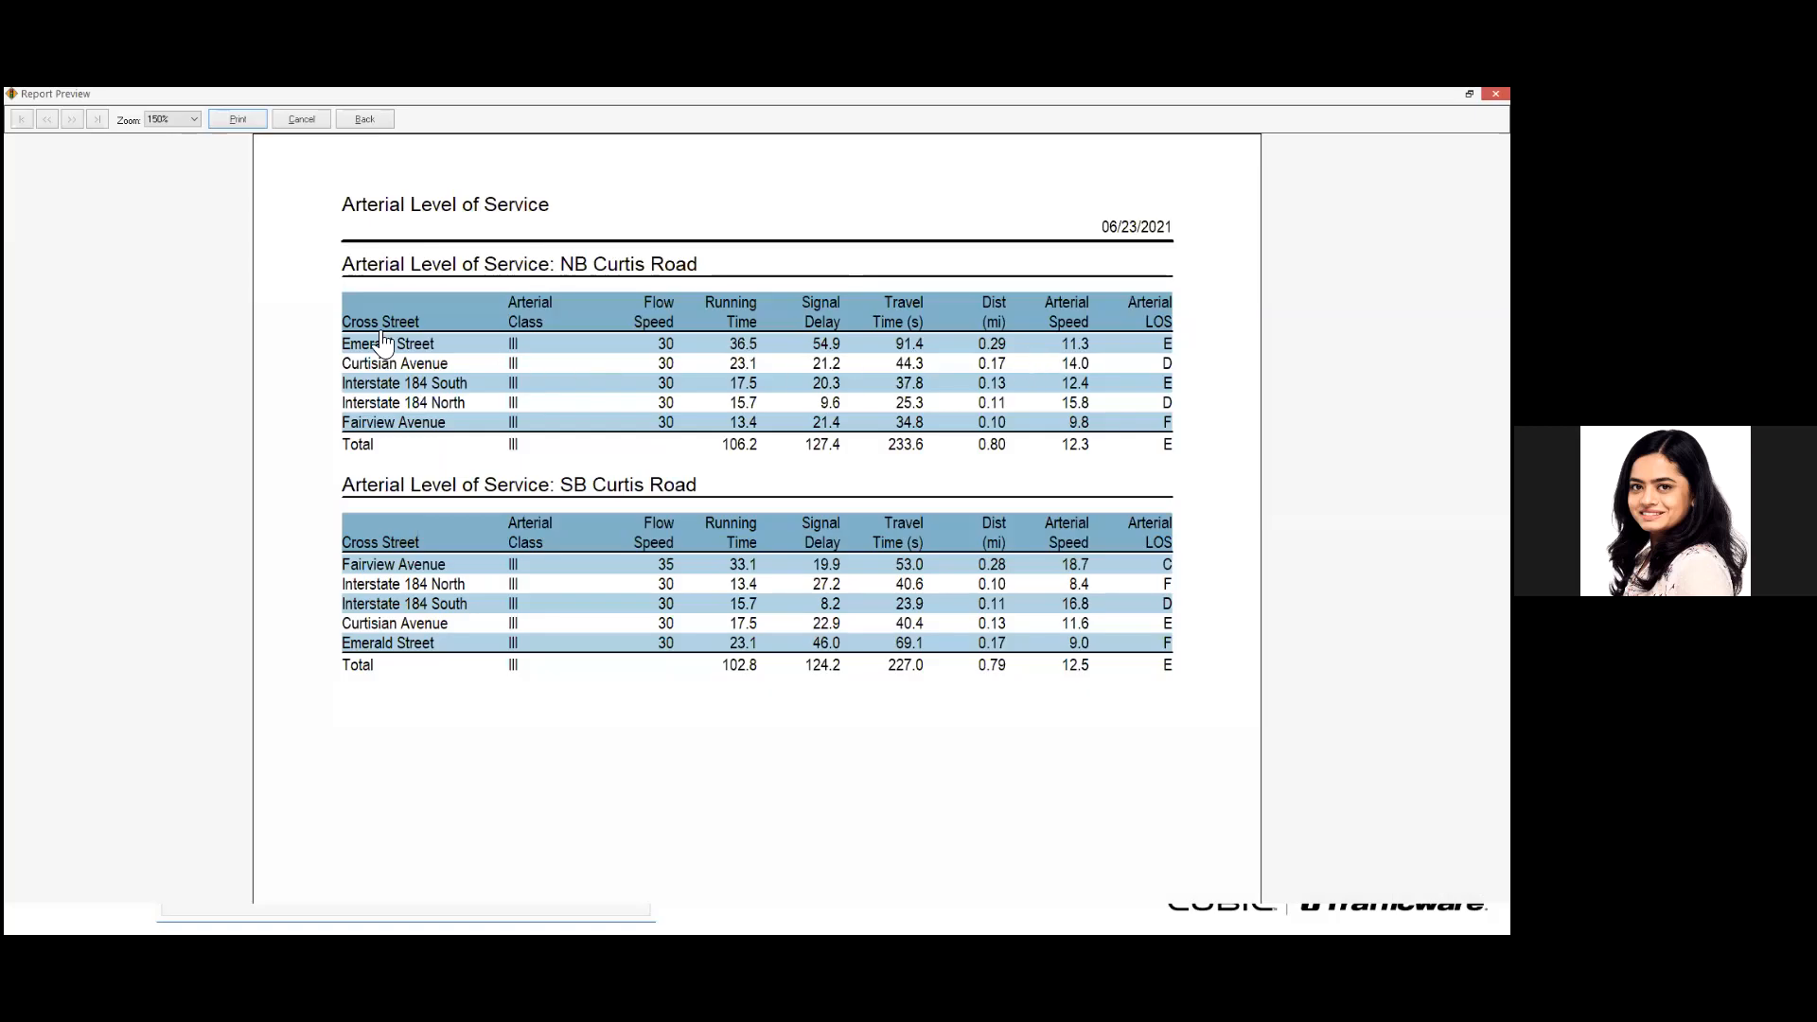